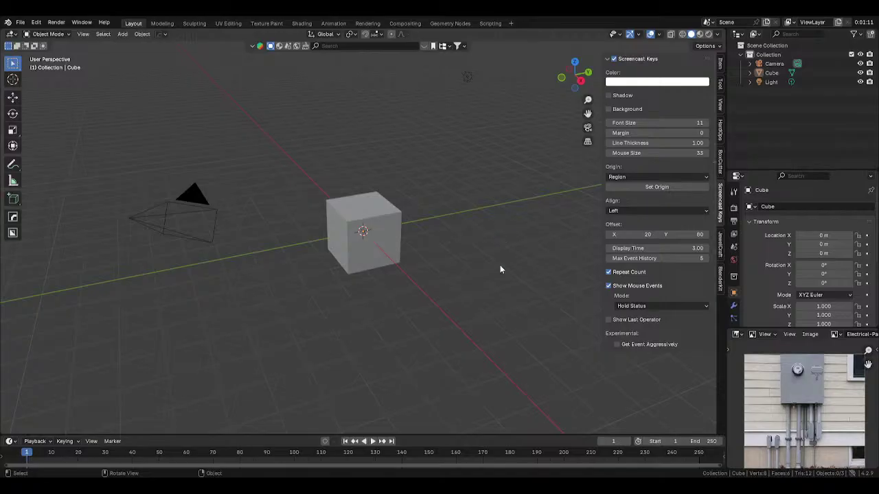
# Step: Set the front view and import the 32mm Baking Baker STL model
pyautogui.hotkey('shift', 'a')
pyautogui.moveTo(246, 226); pyautogui.dragTo(549, 314, button='middle')
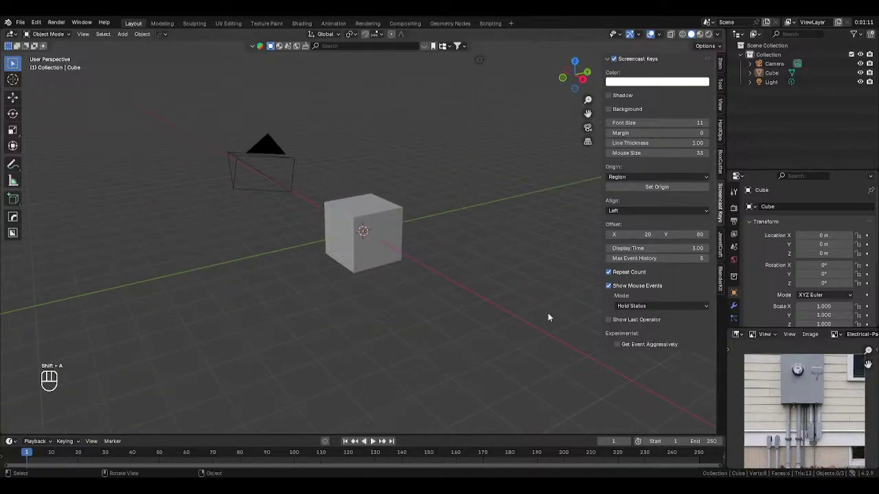
pyautogui.press('KP_1')
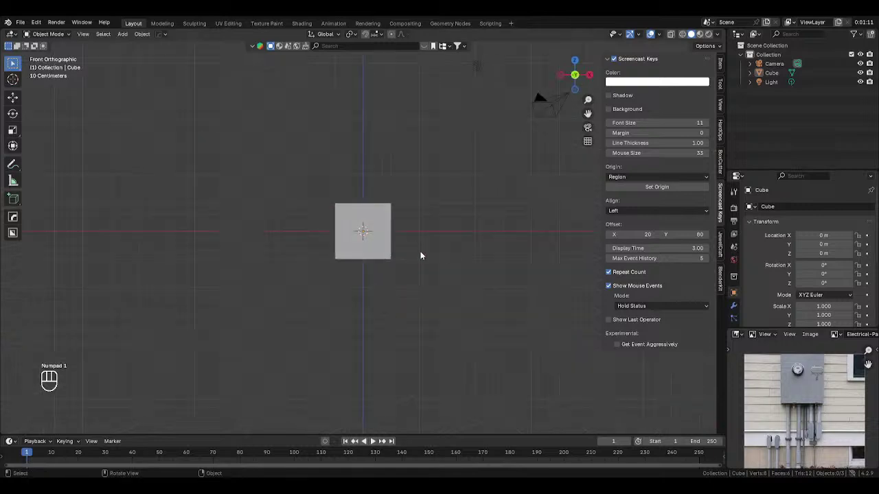
pyautogui.click(720, 69)
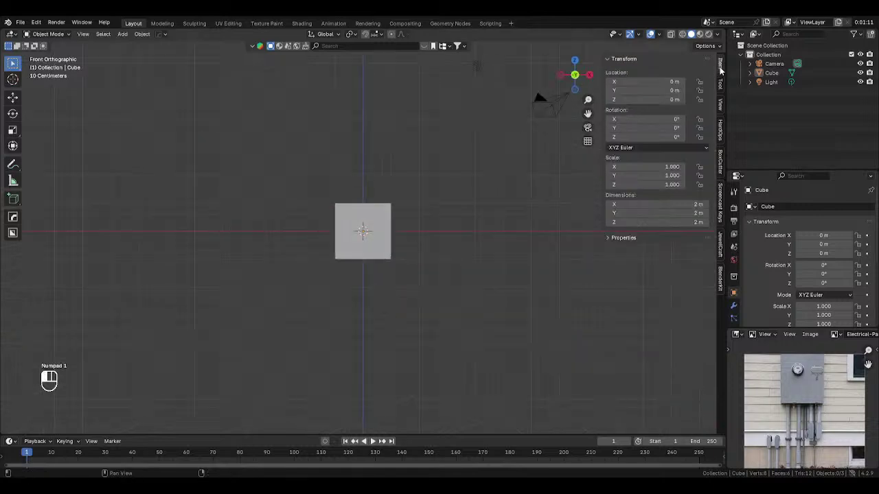
pyautogui.click(21, 22)
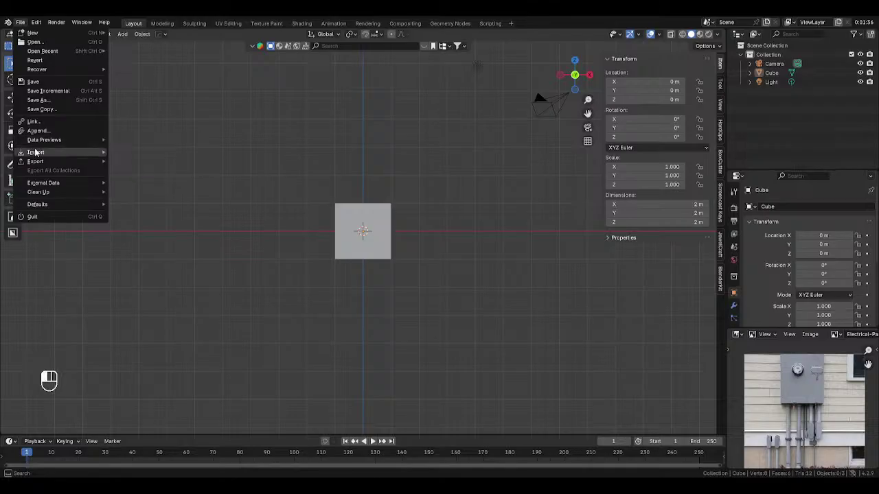
pyautogui.moveTo(70, 153)
pyautogui.click(131, 207)
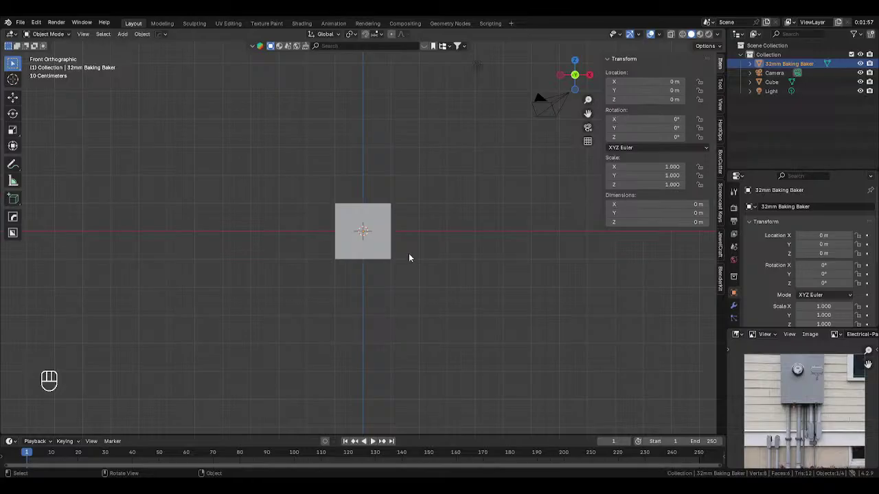
# Step: Look for the imported Baking Baker model around the cube and try moving it in the front view
pyautogui.scroll(-15, 442, 253)
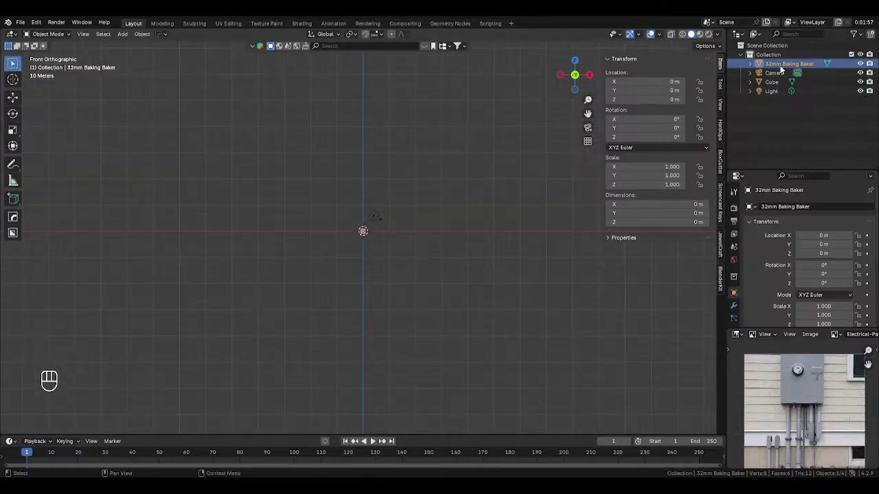
pyautogui.scroll(6, 485, 187)
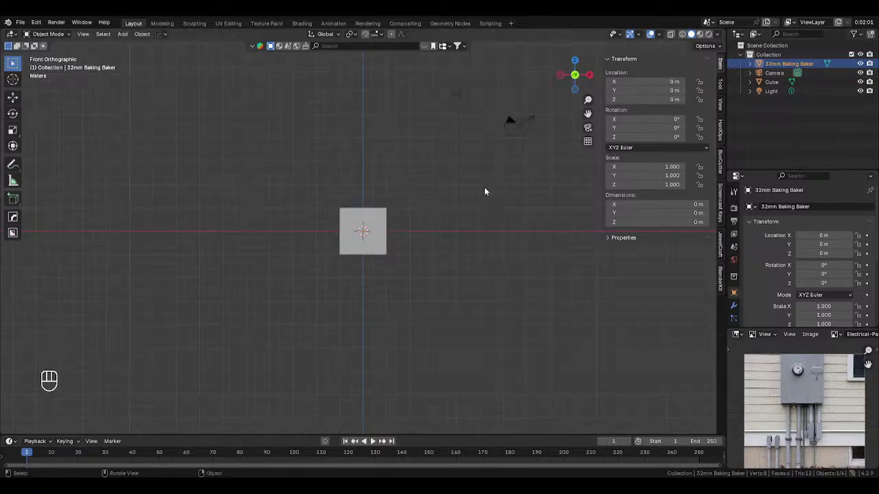
pyautogui.scroll(-12, 388, 158)
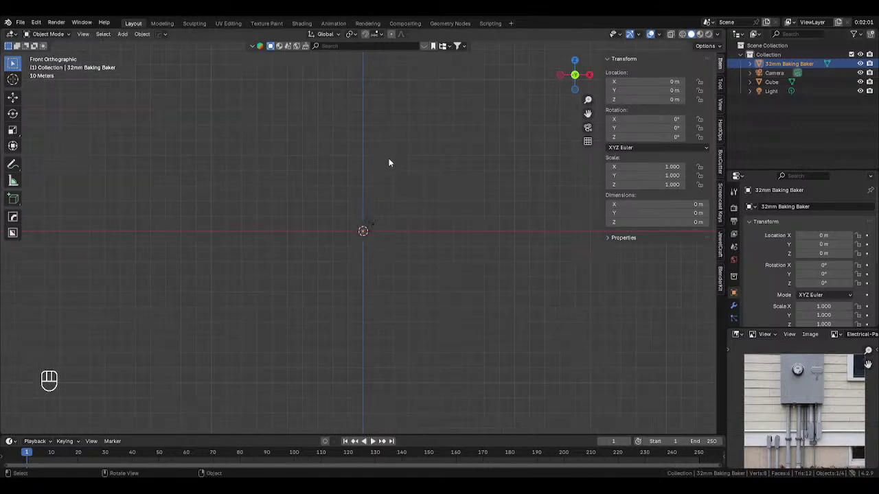
pyautogui.scroll(11, 405, 184)
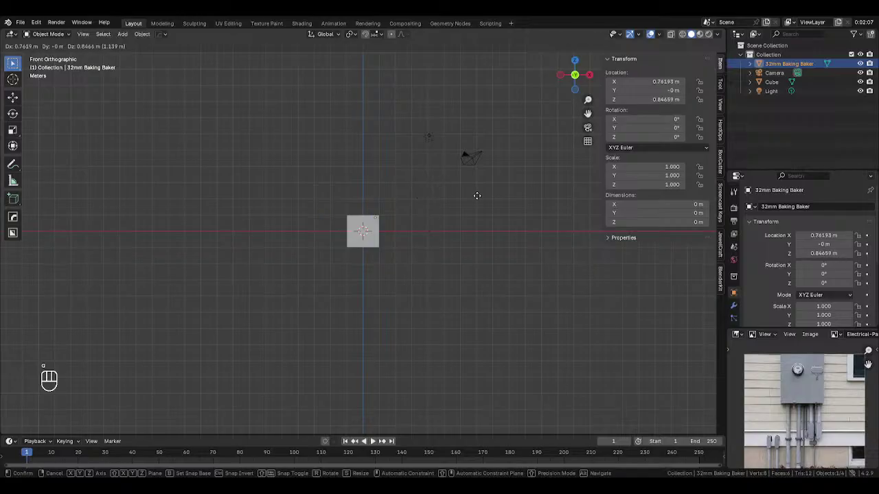
pyautogui.scroll(10, 451, 213)
pyautogui.scroll(-12, 450, 213)
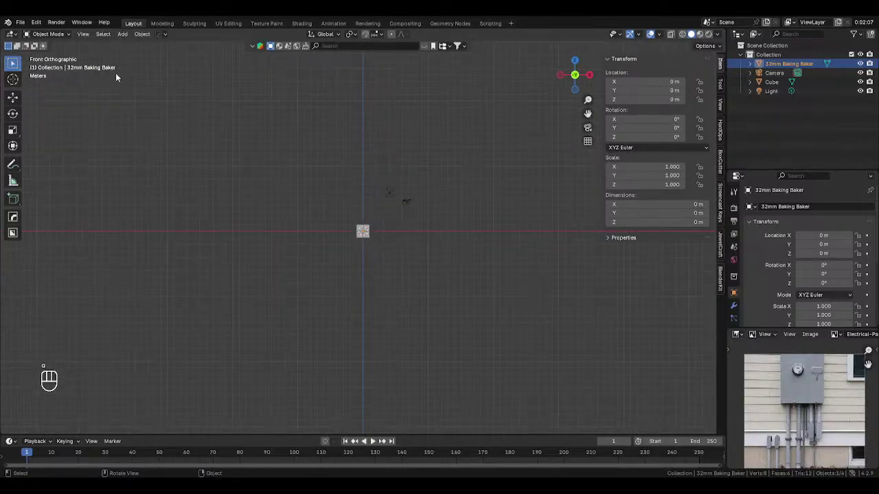
# Step: Try setting the Baking Baker's origin to its geometry, moving its geometry to the origin, and scaling it
pyautogui.click(141, 33)
pyautogui.moveTo(165, 53)
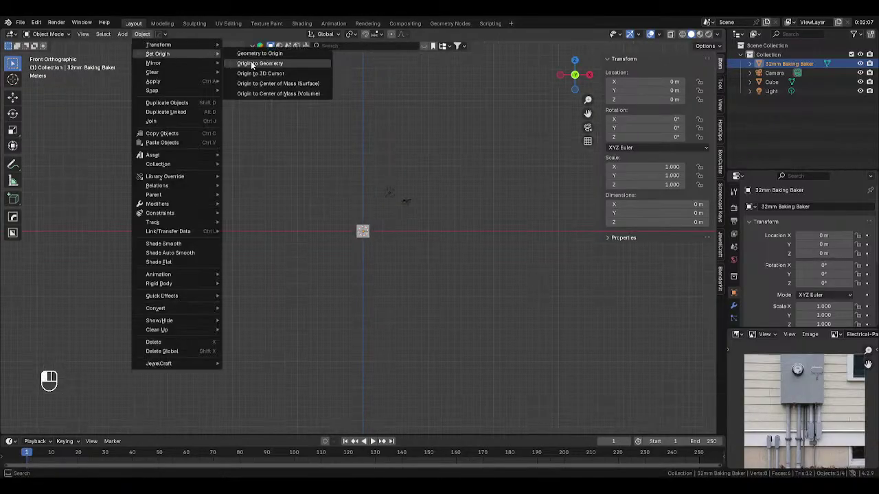
pyautogui.click(251, 61)
pyautogui.click(140, 34)
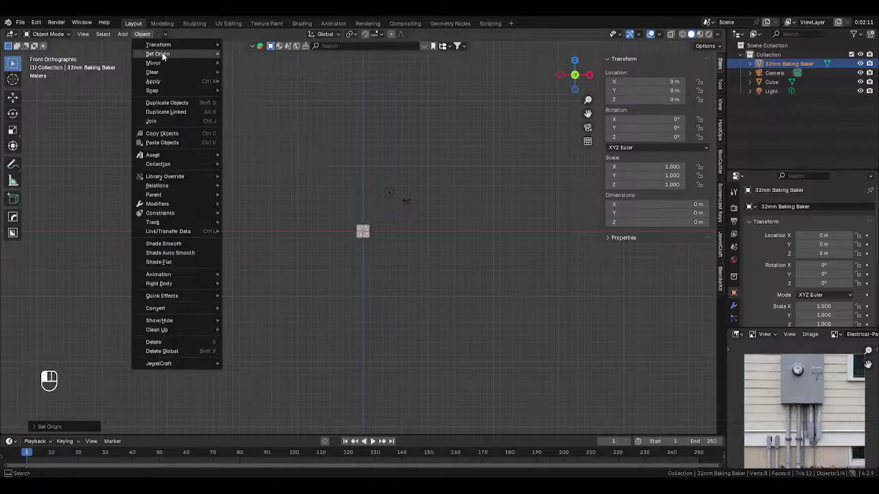
pyautogui.moveTo(165, 53)
pyautogui.click(237, 54)
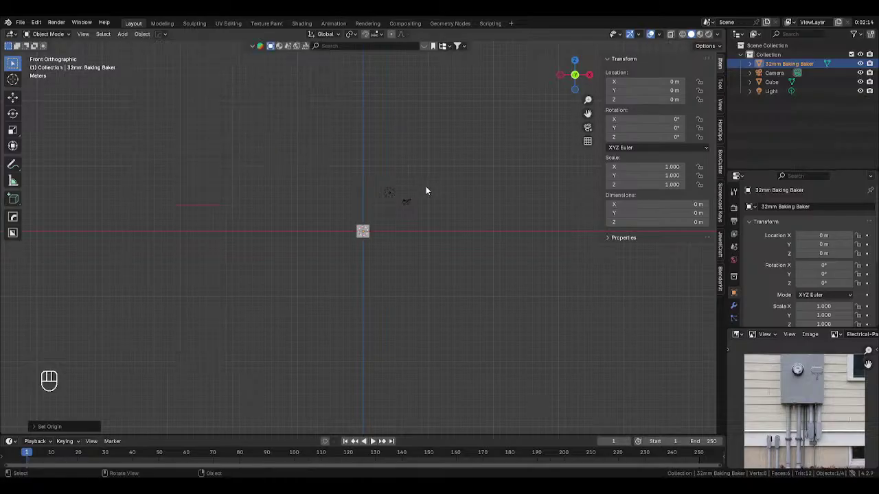
pyautogui.press('s')
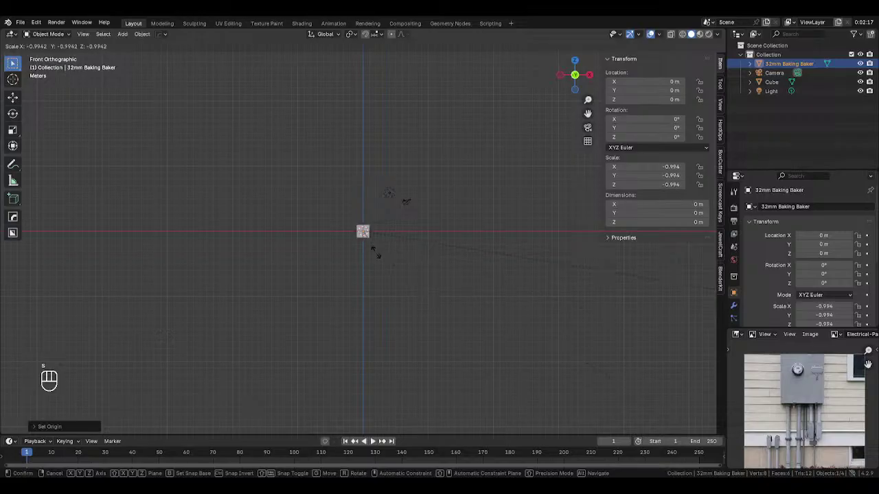
pyautogui.rightClick(349, 234)
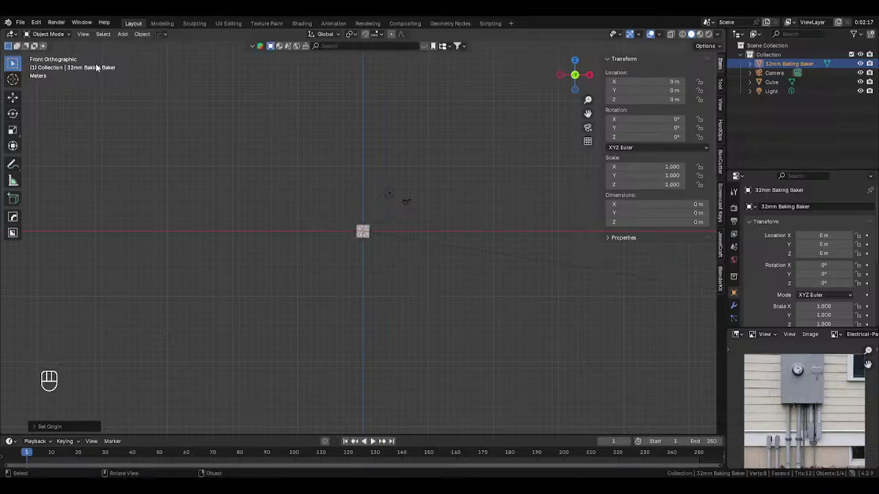
# Step: Delete the Baking Baker model, import it once more, and delete it again
pyautogui.press('Delete')
pyautogui.click(20, 23)
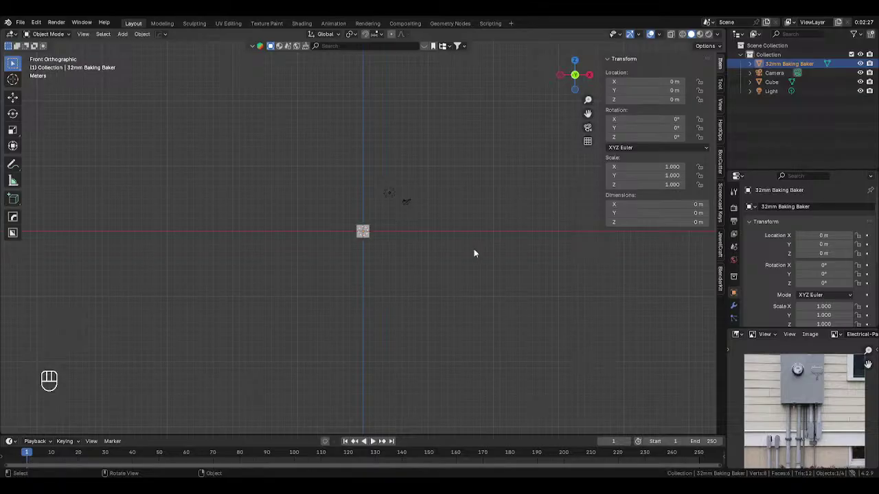
pyautogui.scroll(8, 473, 254)
pyautogui.press('Delete')
# Step: Import the 32mm Churro Fighter Baker STL and move it beside the cube to about X 11.95 m, Z -0.63 m
pyautogui.click(21, 21)
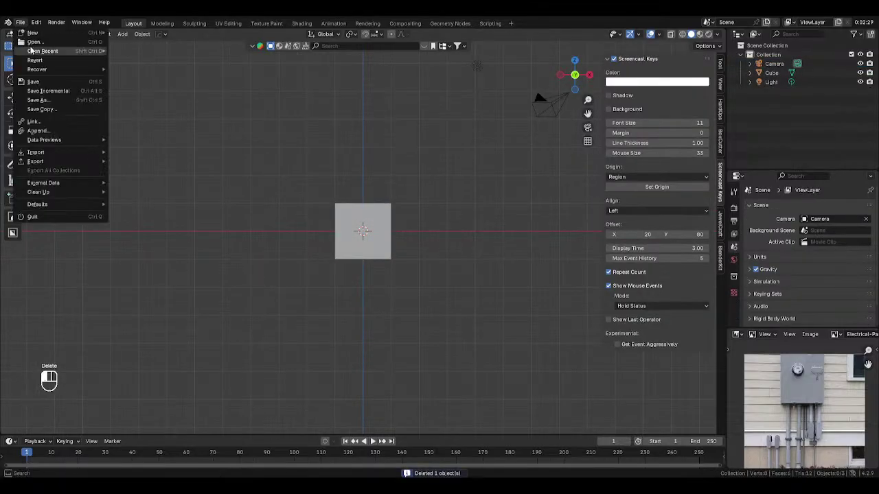
pyautogui.moveTo(44, 157)
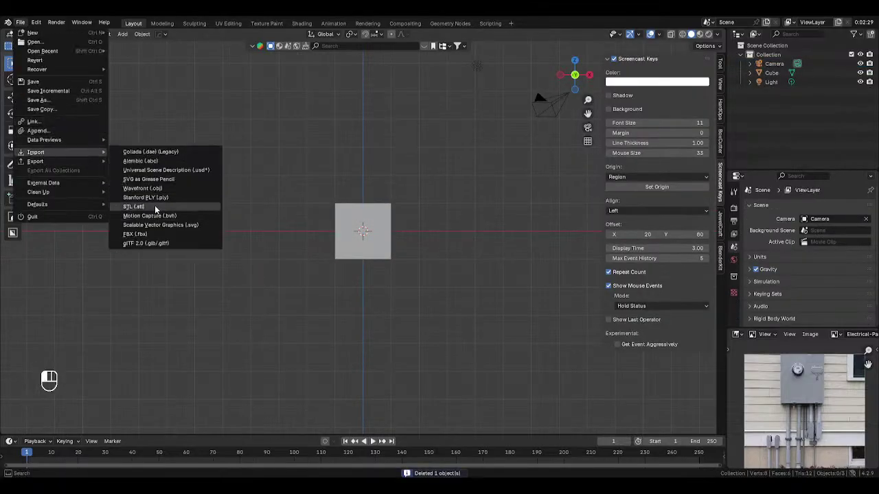
pyautogui.click(156, 209)
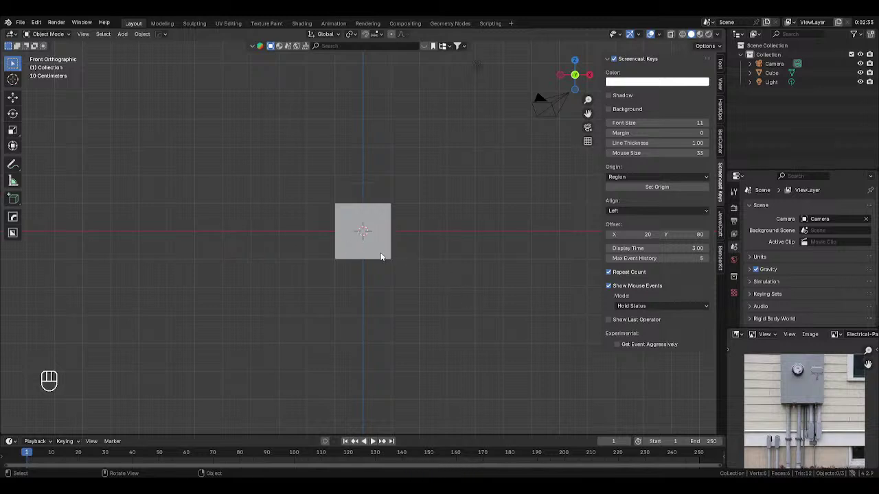
pyautogui.scroll(-8, 446, 206)
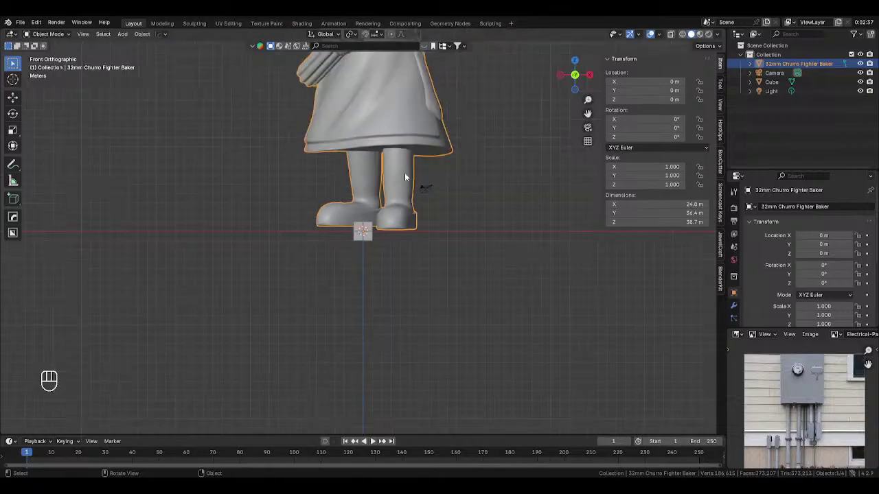
pyautogui.press('g')
pyautogui.click(431, 199)
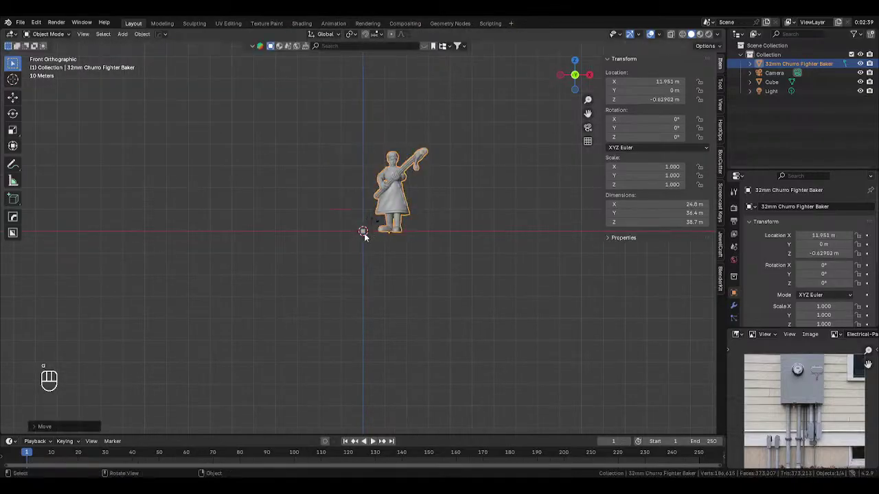
# Step: Scale the cube up to about 41 m and move it beside the figurine at about X -13.2 m, Z 17.2 m
pyautogui.click(364, 232)
pyautogui.press('s')
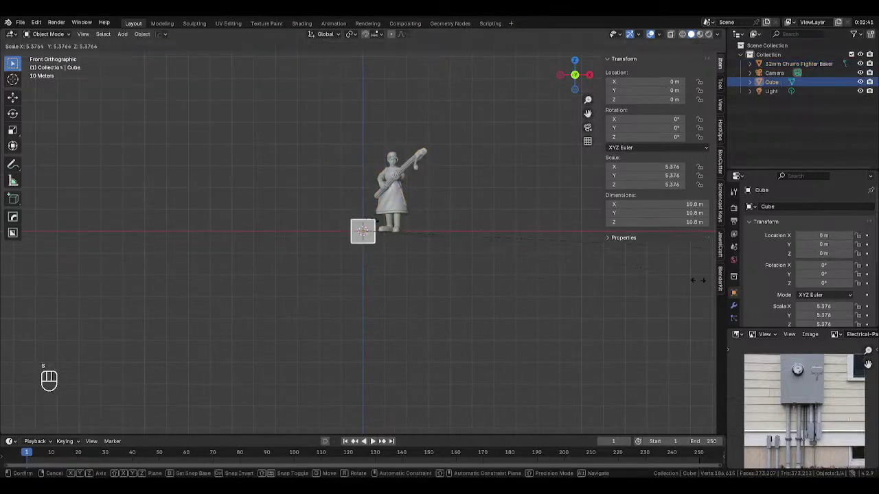
pyautogui.click(165, 316)
pyautogui.press('s')
pyautogui.click(573, 238)
pyautogui.press('g')
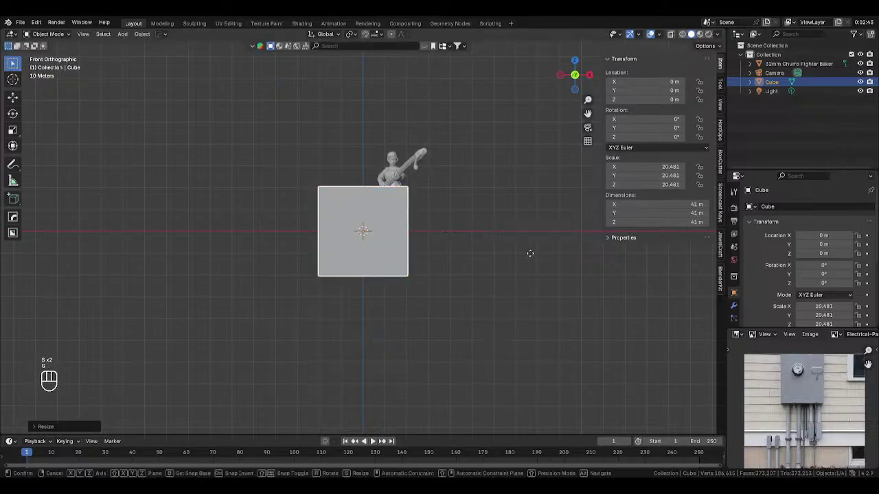
pyautogui.click(500, 214)
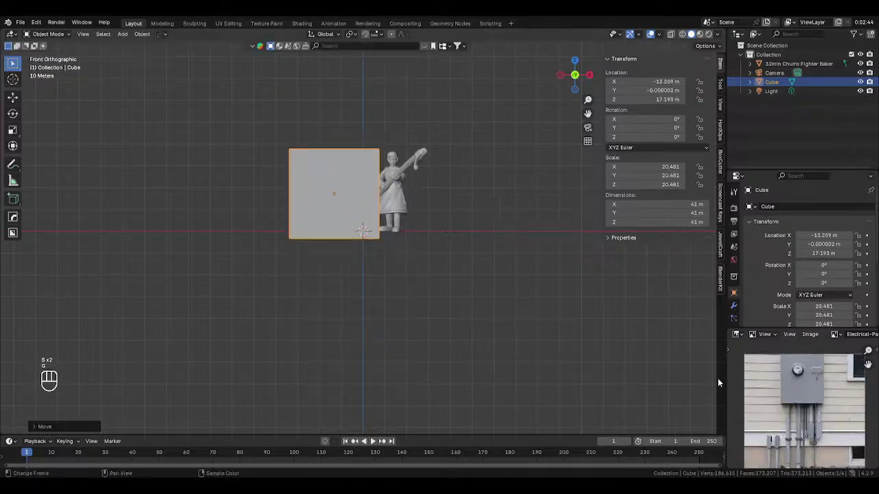
# Step: Enlarge the cube to about 44.9 m and flatten it along Y to about 8.29 m thick
pyautogui.press('s')
pyautogui.click(518, 273)
pyautogui.moveTo(517, 273)
pyautogui.mouseDown(button='middle')
pyautogui.moveTo(417, 286)
pyautogui.moveTo(520, 275)
pyautogui.mouseUp(button='middle')
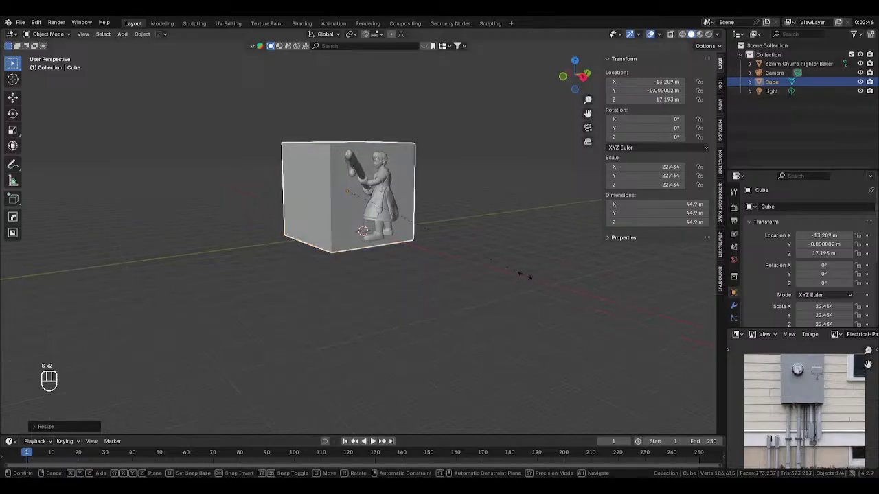
pyautogui.press('s')
pyautogui.press('y')
pyautogui.click(343, 229)
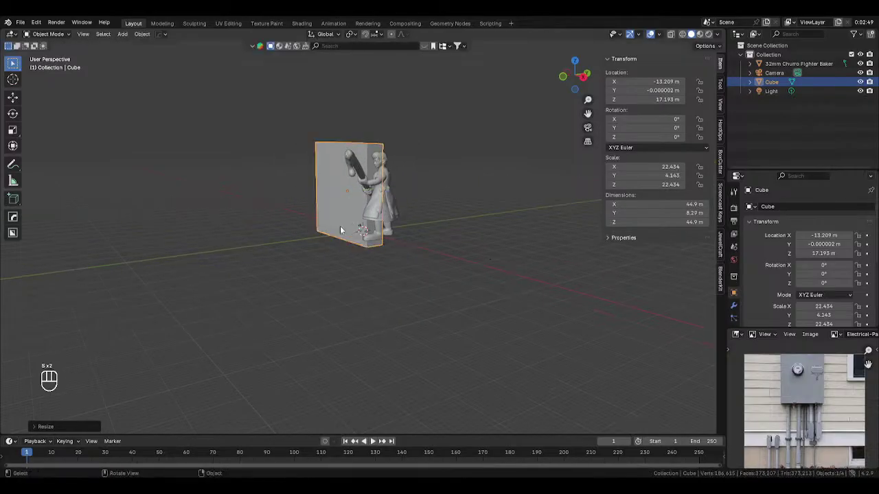
# Step: Raise the slab to about Z 22.6 m and stretch its height along Z to about 64.4 m
pyautogui.scroll(4, 344, 229)
pyautogui.press('g')
pyautogui.press('z')
pyautogui.click(517, 268)
pyautogui.moveTo(523, 296); pyautogui.dragTo(522, 312, button='middle')
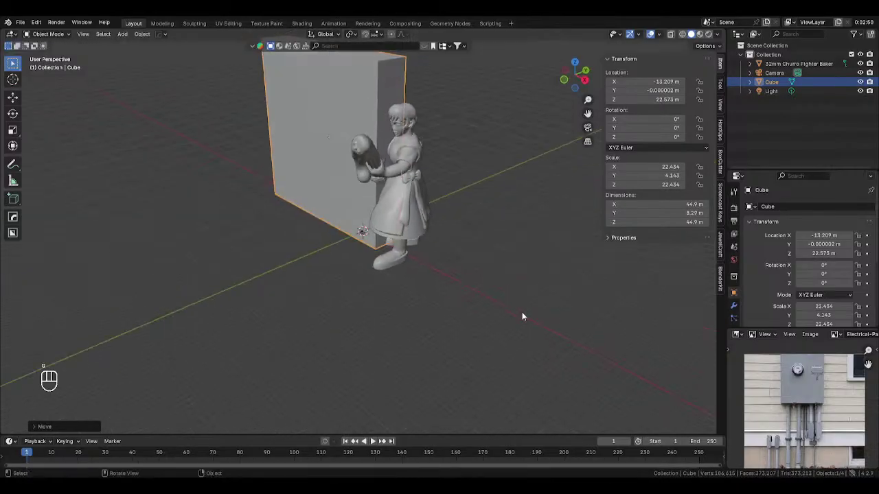
pyautogui.press('s')
pyautogui.press('z')
pyautogui.click(586, 395)
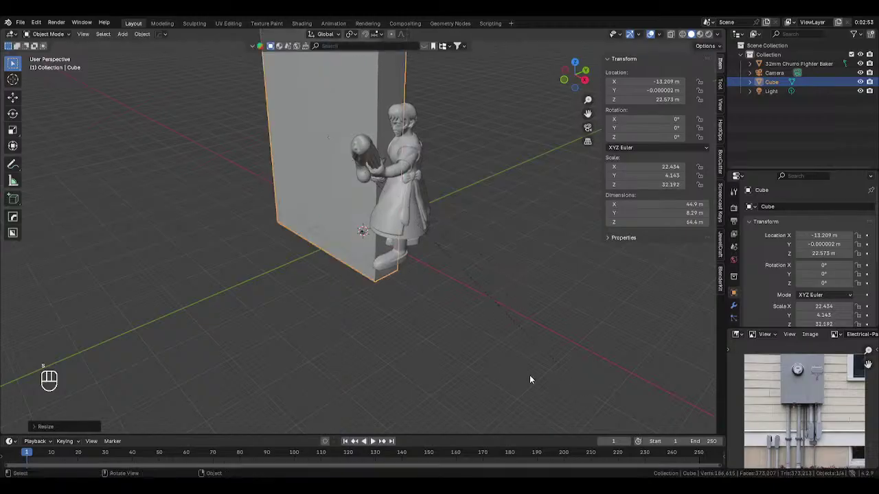
# Step: Move the slab to about X -17.8 m, Z 32 m, level with the figurine's feet, and thin it along Y to about 5.1 m
pyautogui.press('KP_1')
pyautogui.scroll(2, 412, 296)
pyautogui.press('g')
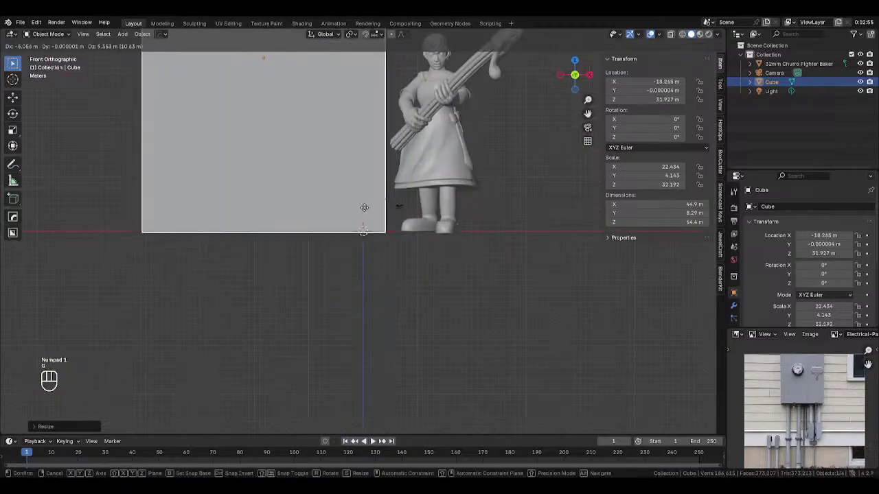
pyautogui.click(368, 219)
pyautogui.moveTo(368, 219); pyautogui.dragTo(505, 276, button='middle')
pyautogui.press('s')
pyautogui.press('y')
pyautogui.click(445, 256)
pyautogui.click(524, 308)
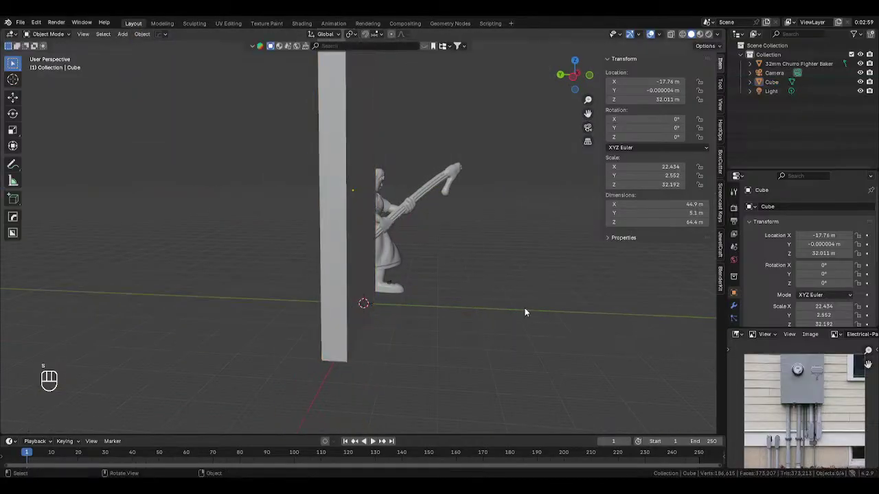
# Step: Frame the slab and figurine from the front and enlarge the reference photo around the electrical meter box
pyautogui.press('KP_1')
pyautogui.keyDown('shift'); pyautogui.moveTo(565, 298); pyautogui.dragTo(594, 320, button='middle'); pyautogui.keyUp('shift')
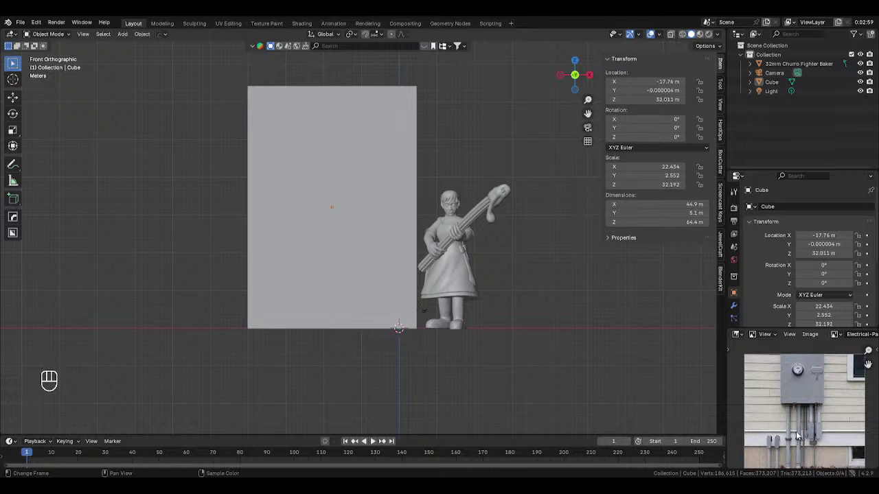
pyautogui.scroll(3, 796, 431)
pyautogui.keyDown('shift'); pyautogui.moveTo(808, 421); pyautogui.dragTo(821, 461, button='middle'); pyautogui.keyUp('shift')
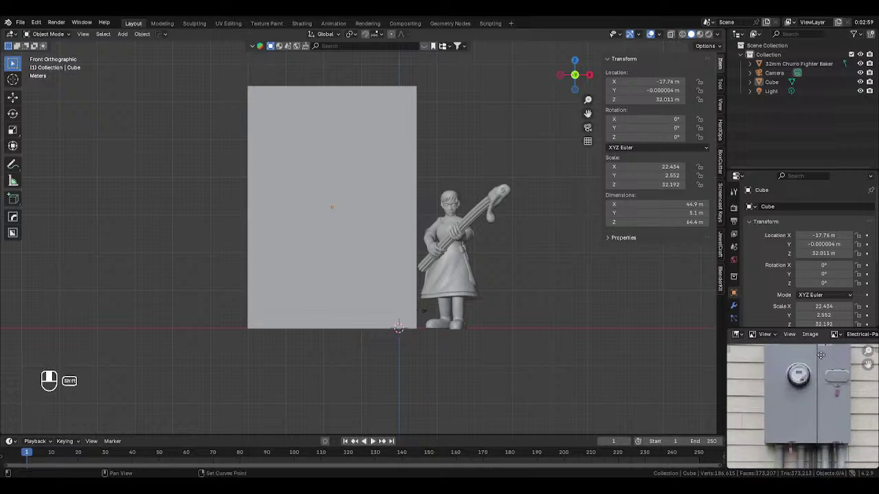
pyautogui.keyDown('shift'); pyautogui.moveTo(564, 313); pyautogui.dragTo(596, 287, button='middle'); pyautogui.keyUp('shift')
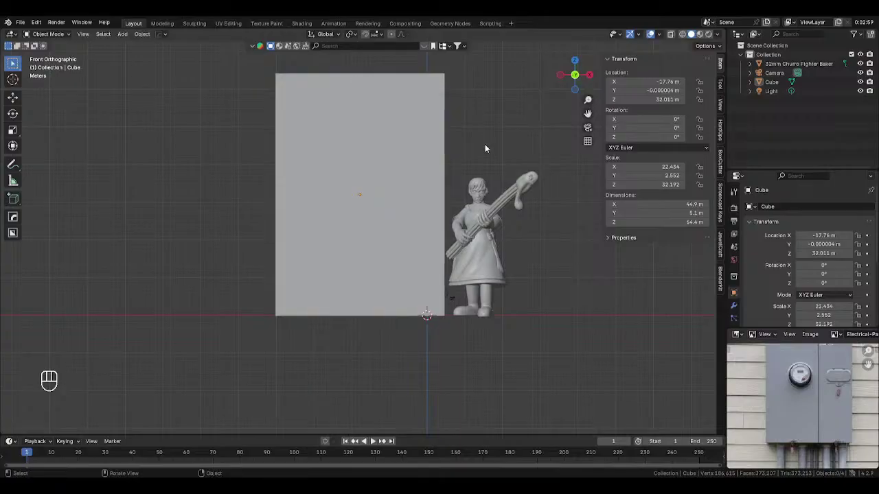
# Step: Activate the BoxCutter tool in Object Mode, select the slab and open its mesh for editing
pyautogui.hotkey('shift', 'a')
pyautogui.click(12, 233)
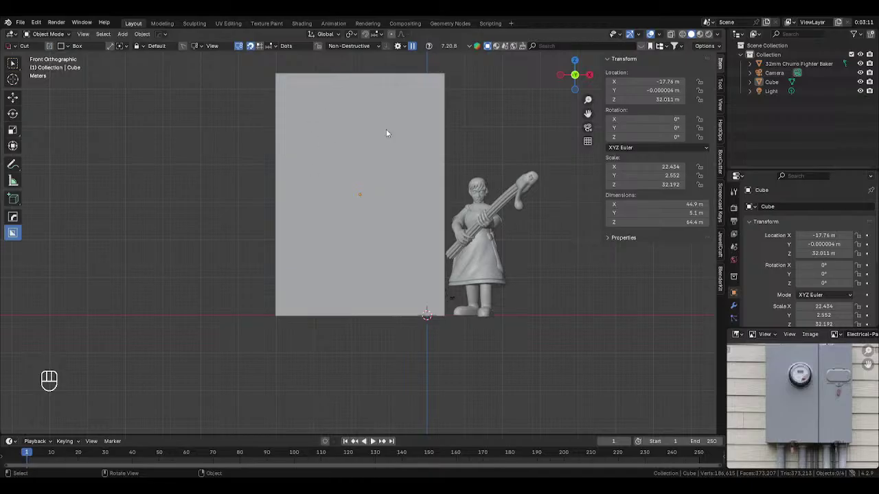
pyautogui.scroll(-1, 412, 189)
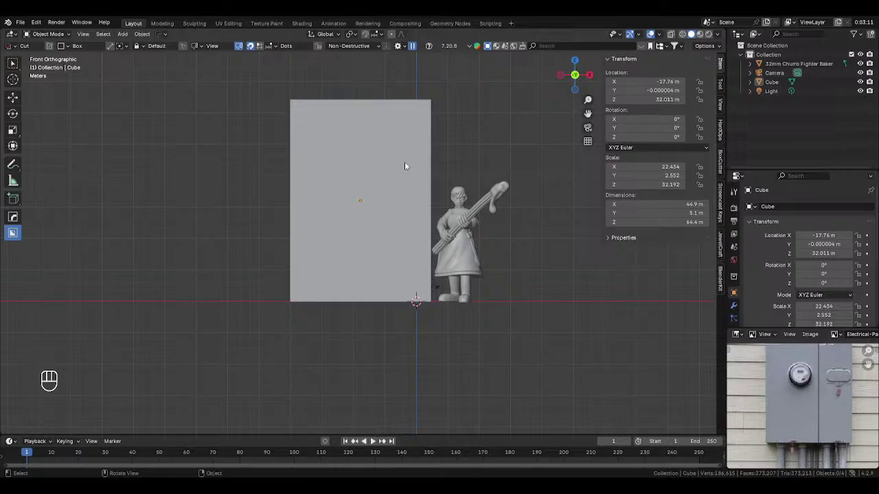
pyautogui.click(404, 165)
pyautogui.press('Tab')
pyautogui.scroll(1, 385, 171)
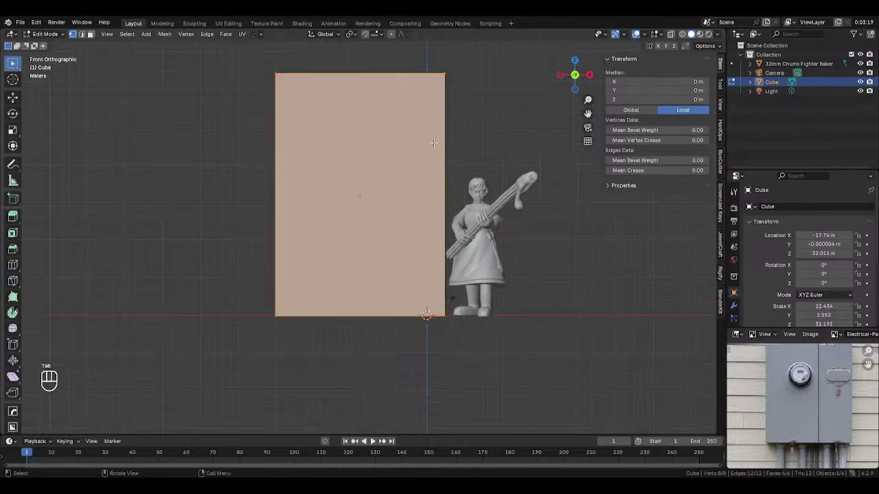
pyautogui.hotkey('ctrl', 'r')
pyautogui.scroll(4, 447, 133)
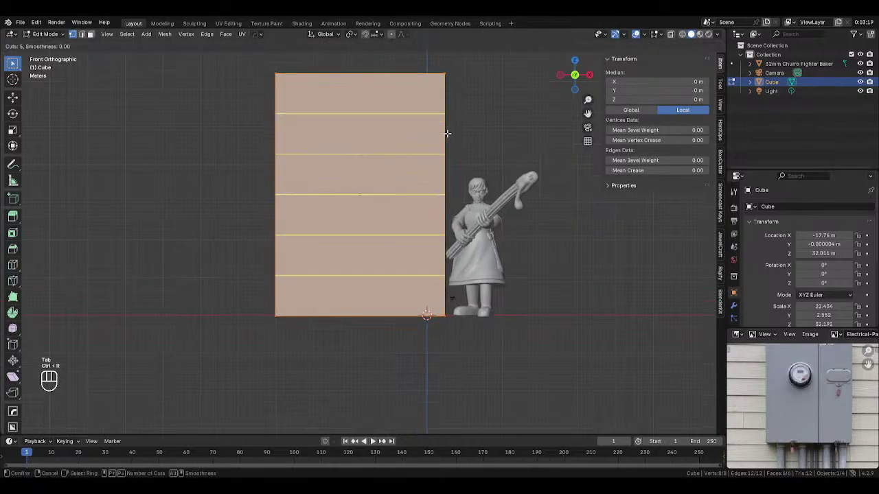
pyautogui.click(447, 133)
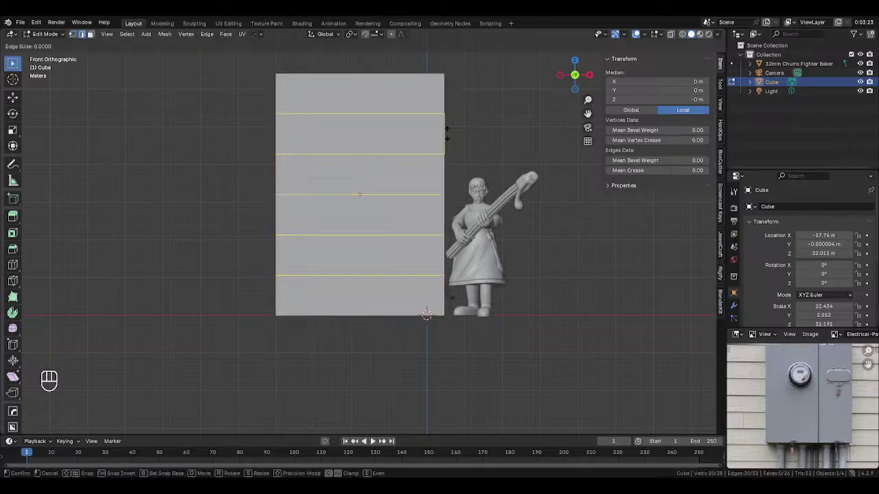
pyautogui.hotkey('ctrl', 'z')
# Step: Cut the slab with seven evenly spaced horizontal edge loops
pyautogui.hotkey('ctrl', 'r')
pyautogui.scroll(-1, 443, 134)
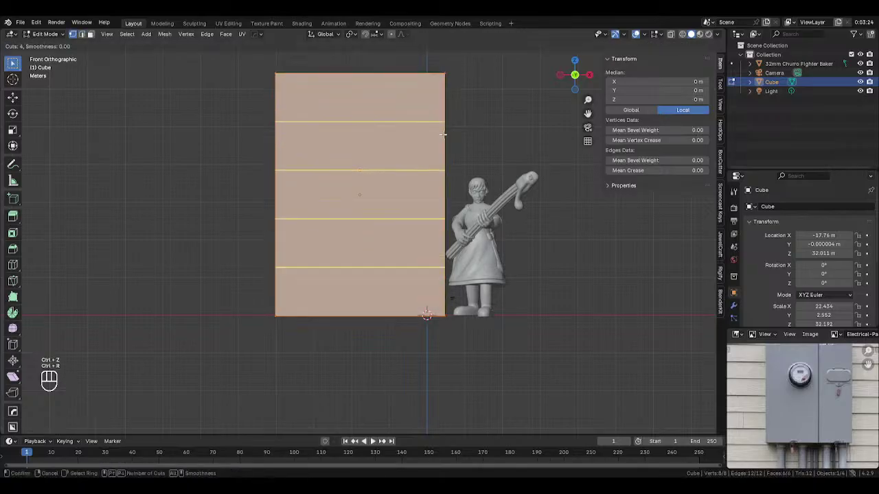
pyautogui.scroll(3, 443, 134)
pyautogui.click(443, 135)
pyautogui.rightClick(443, 135)
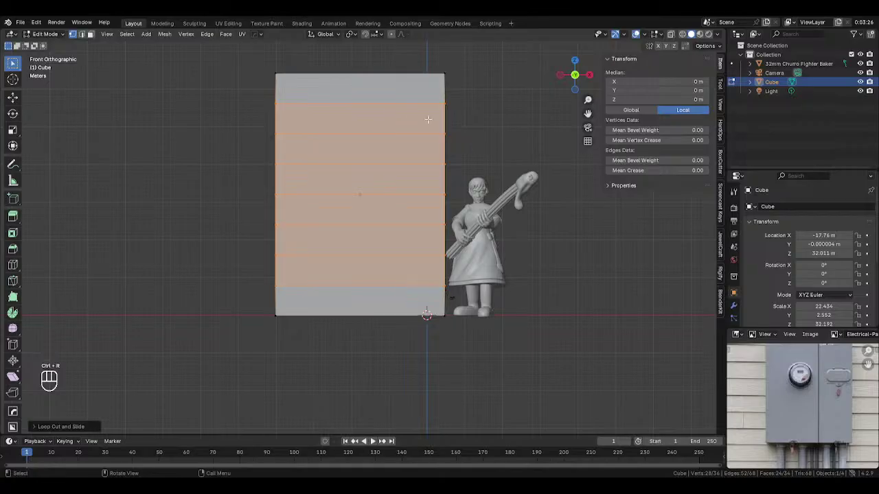
pyautogui.hotkey('ctrl', 'r')
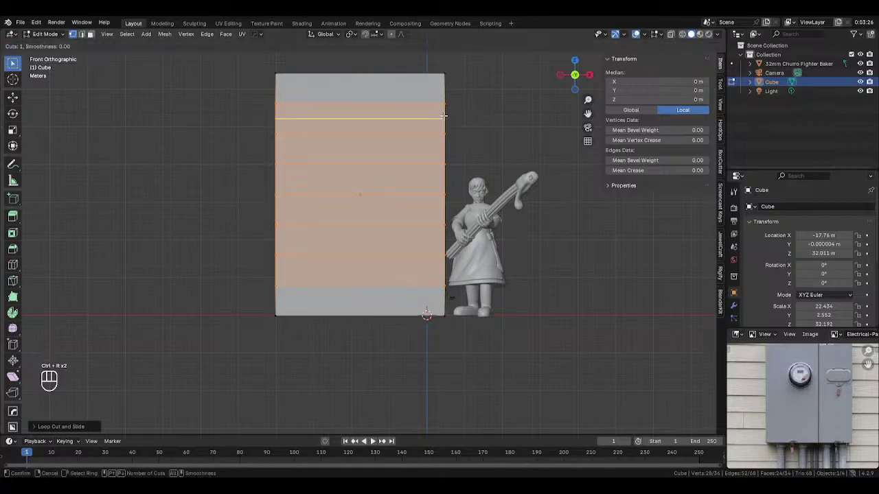
pyautogui.rightClick(443, 116)
# Step: Select the second, fourth and sixth front edges of the slab and pull them forward along Y to about -2.39 m local
pyautogui.press('2')
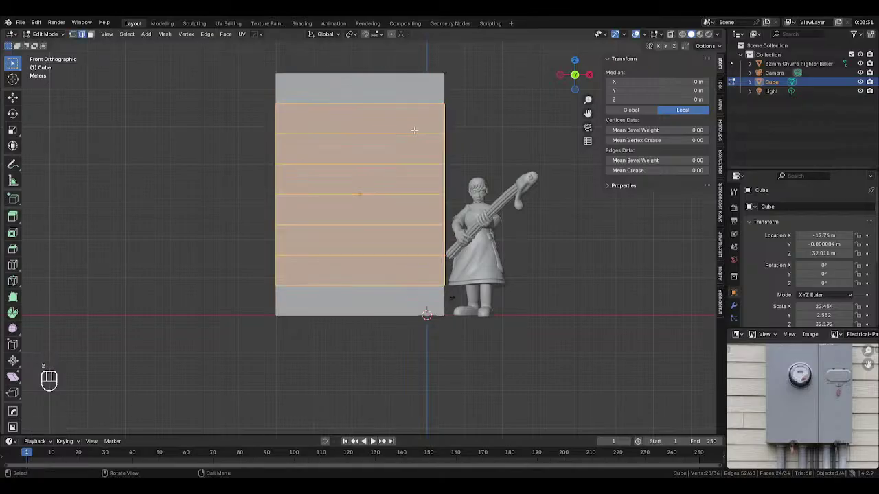
pyautogui.click(415, 131)
pyautogui.keyDown('shift'); pyautogui.click(418, 195); pyautogui.keyUp('shift')
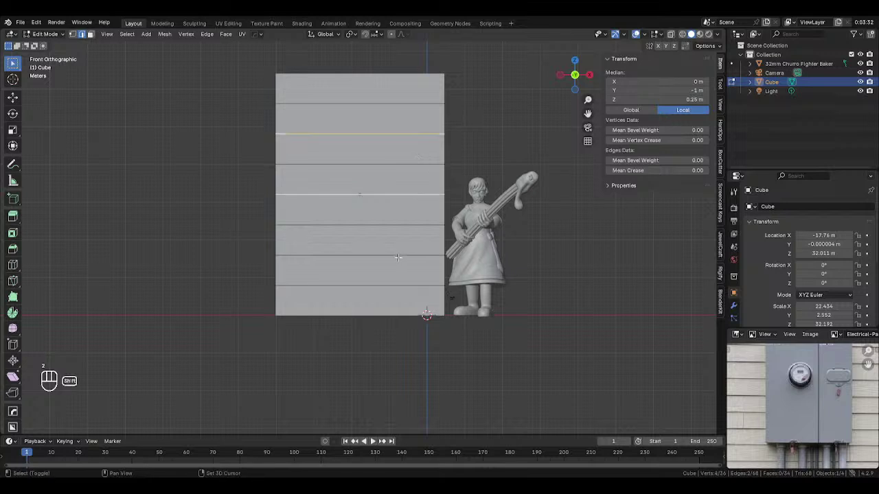
pyautogui.keyDown('shift'); pyautogui.click(398, 256); pyautogui.keyUp('shift')
pyautogui.moveTo(477, 232); pyautogui.dragTo(545, 212, button='middle')
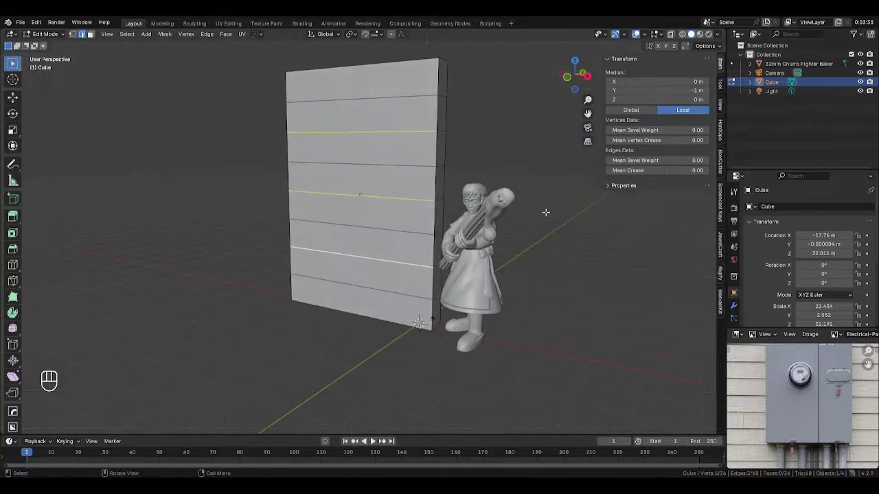
pyautogui.press('g')
pyautogui.press('y')
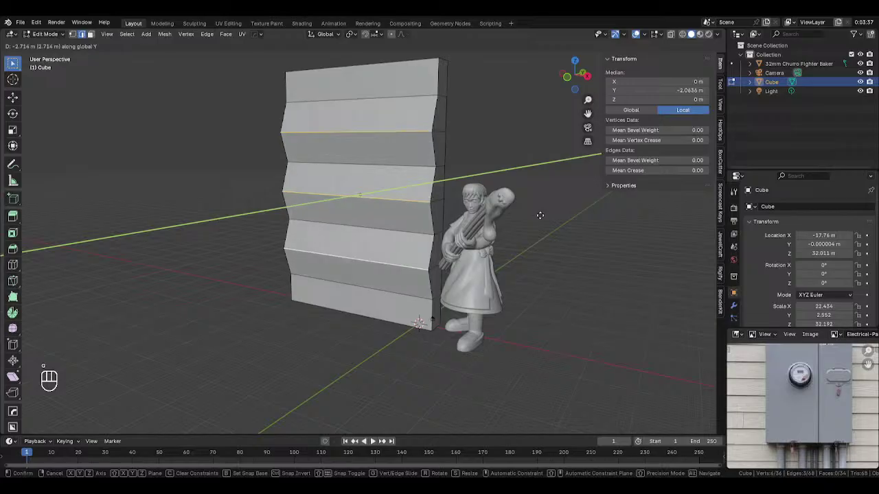
pyautogui.click(543, 214)
# Step: Try lowering the three ridge edges to about Z -0.2 m local and flattening them along Y, and undo these moves
pyautogui.press('g')
pyautogui.press('z')
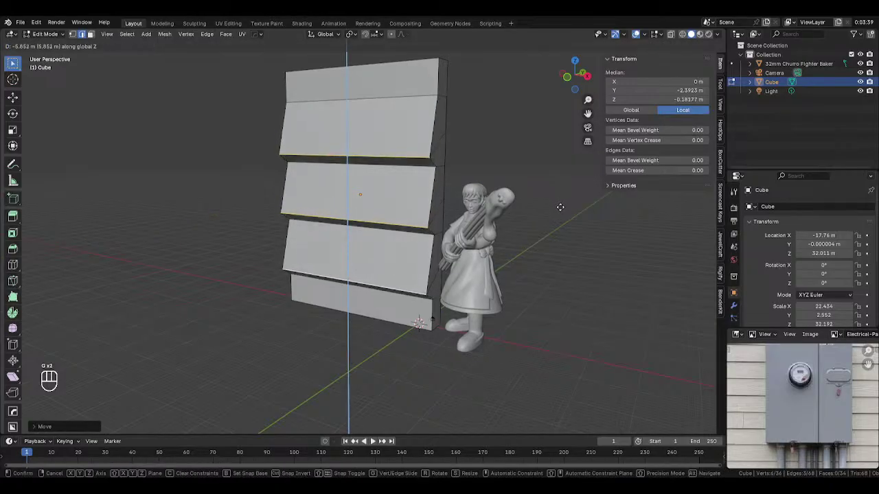
pyautogui.rightClick(560, 207)
pyautogui.press('g')
pyautogui.press('y')
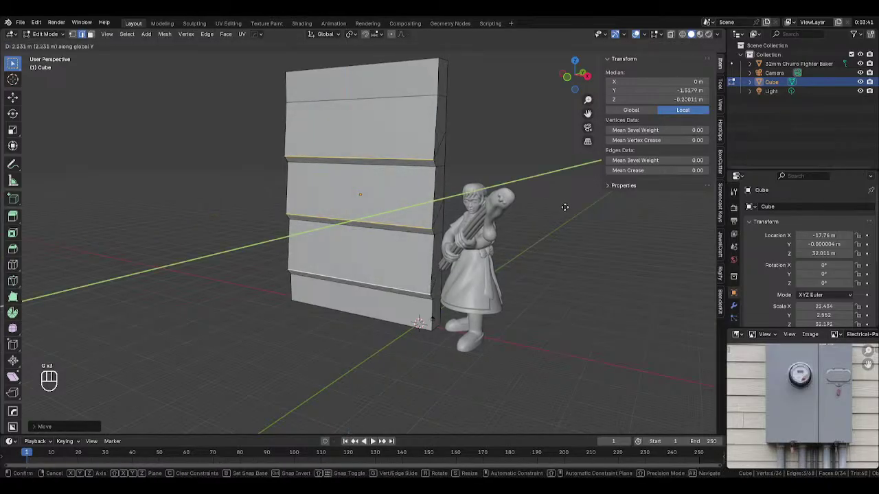
pyautogui.click(564, 207)
pyautogui.hotkey('ctrl', 'z')
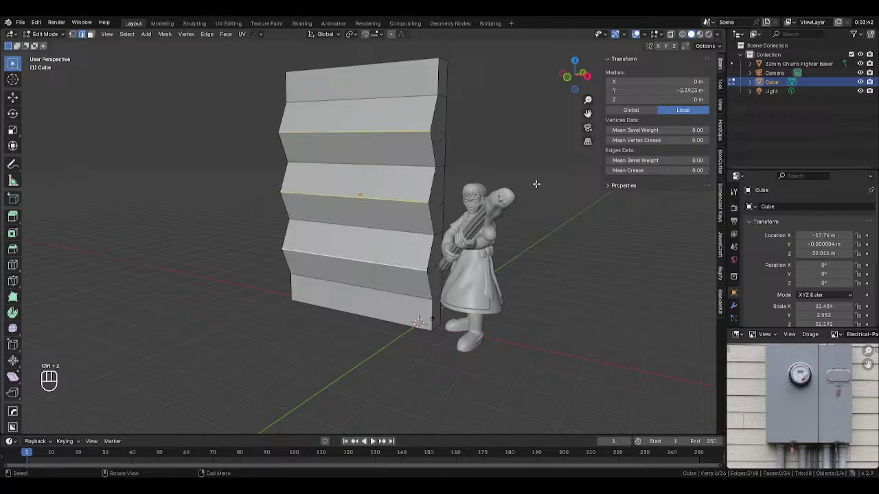
# Step: Push the three ridge edges back to about Y -1.48 m local, lower them along Z into overlapping boards, and inspect the slab in Object Mode
pyautogui.press('g')
pyautogui.press('y')
pyautogui.click(541, 183)
pyautogui.press('g')
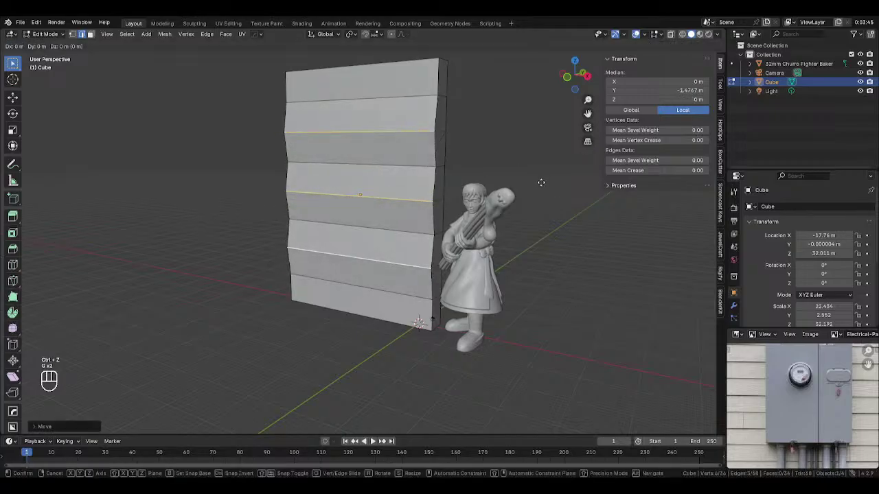
pyautogui.press('z')
pyautogui.click(541, 202)
pyautogui.press('Tab')
pyautogui.scroll(-3, 324, 199)
pyautogui.moveTo(283, 269); pyautogui.dragTo(349, 259, button='middle')
pyautogui.scroll(2, 410, 221)
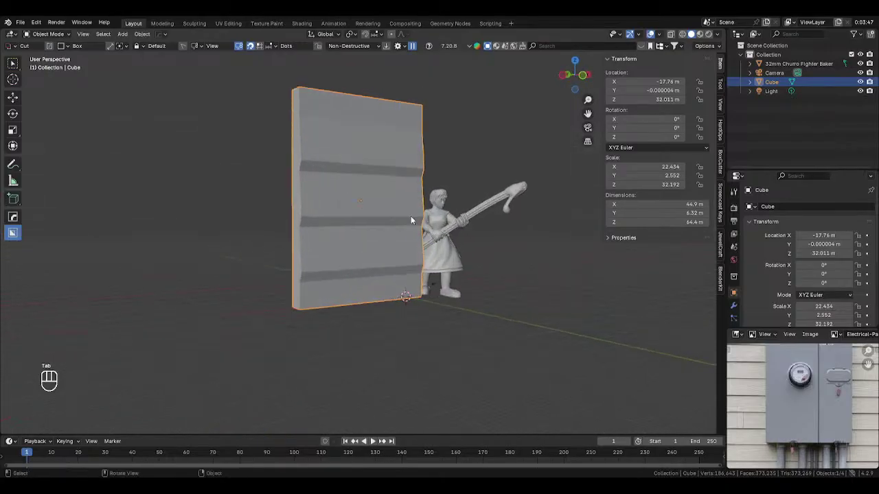
# Step: Undo the board shaping and the seven loop cuts back to the plain, uncut slab
pyautogui.hotkey('ctrl', 'z')
pyautogui.hotkey('ctrl', 'z')
pyautogui.hotkey('ctrl', 'z')
pyautogui.hotkey('ctrl', 'z')
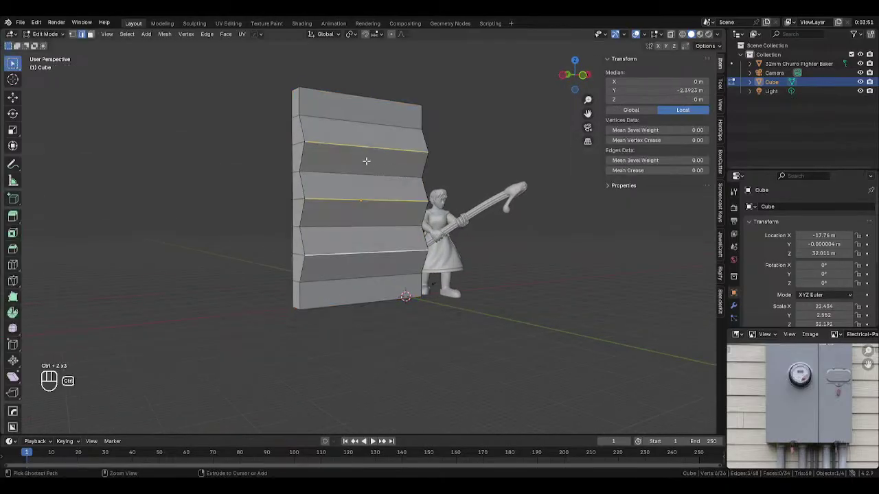
pyautogui.hotkey('ctrl', 'z')
pyautogui.hotkey('ctrl', 'z')
pyautogui.hotkey('ctrl', 'z')
pyautogui.hotkey('ctrl', 'z')
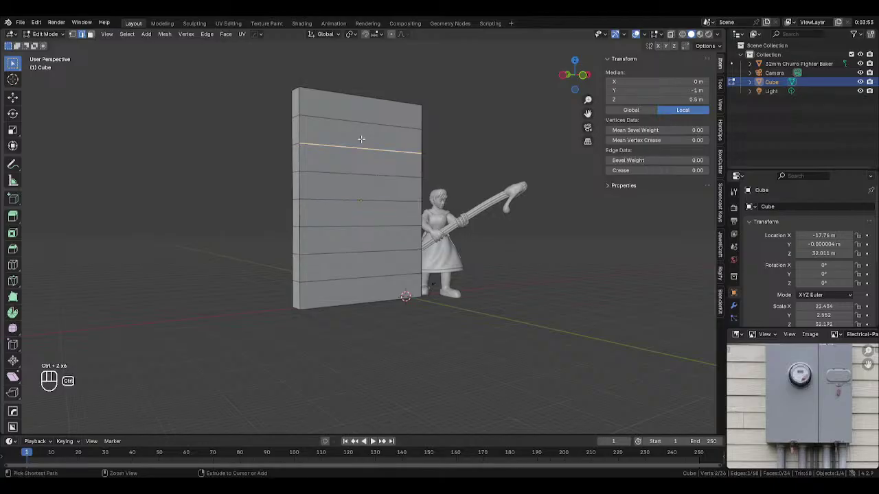
pyautogui.hotkey('ctrl', 'z')
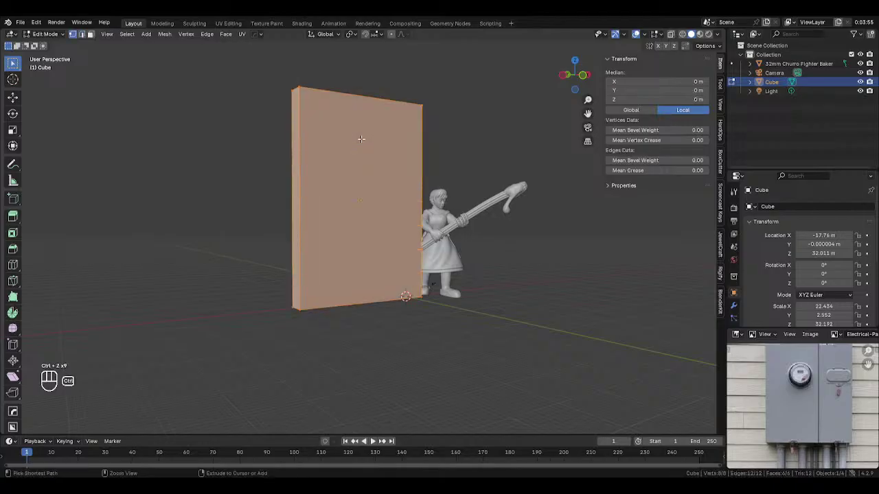
# Step: Divide the slab with 20 evenly spaced horizontal loop cuts
pyautogui.hotkey('ctrl', 'r')
pyautogui.scroll(8, 305, 162)
pyautogui.scroll(15, 305, 163)
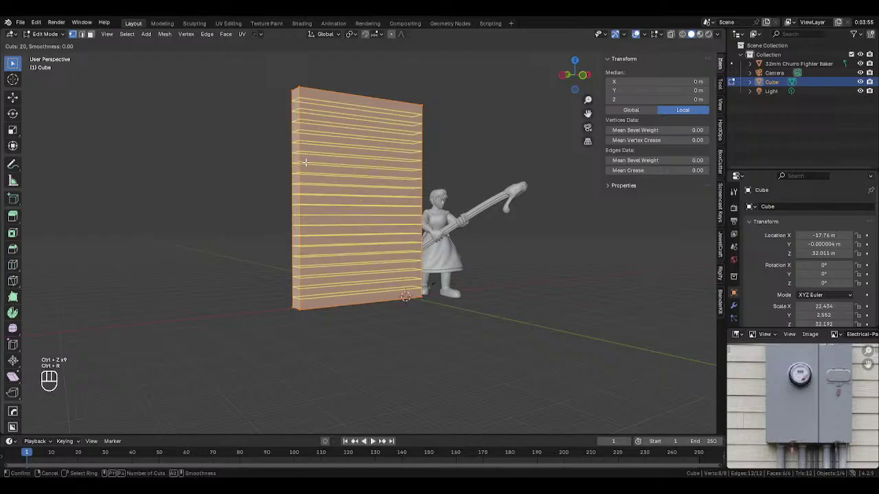
pyautogui.scroll(-4, 305, 162)
pyautogui.click(305, 162)
pyautogui.rightClick(305, 162)
# Step: Select every second horizontal edge on the slab's front face, from the second cut below the top down to the lowest cut
pyautogui.press('2')
pyautogui.click(320, 102)
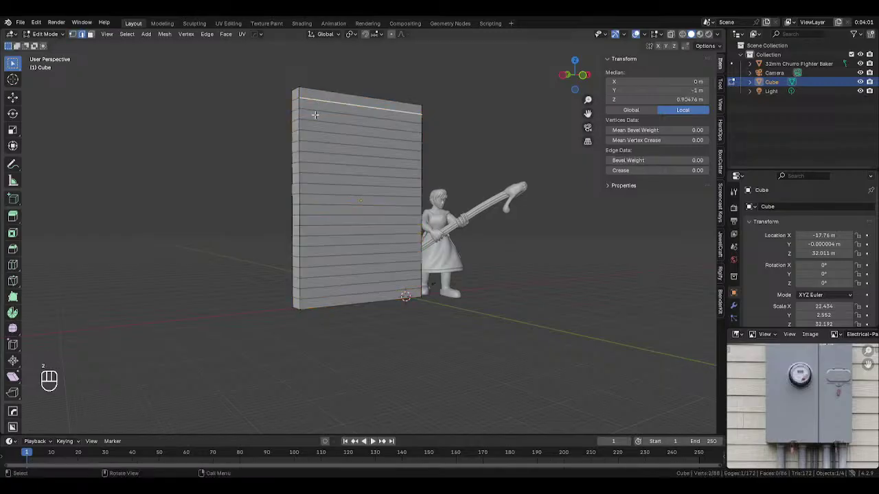
pyautogui.click(318, 110)
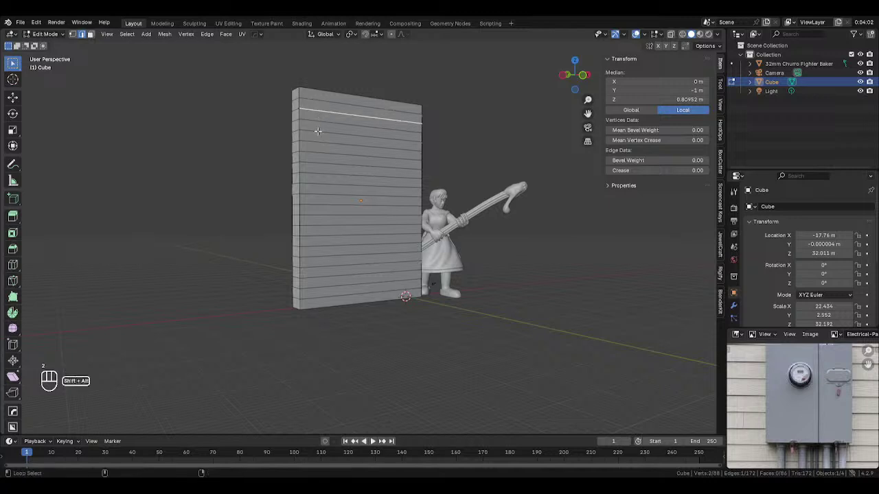
pyautogui.keyDown('shift'); pyautogui.click(317, 136); pyautogui.keyUp('shift')
pyautogui.click(317, 111)
pyautogui.keyDown('shift'); pyautogui.click(315, 130); pyautogui.keyUp('shift')
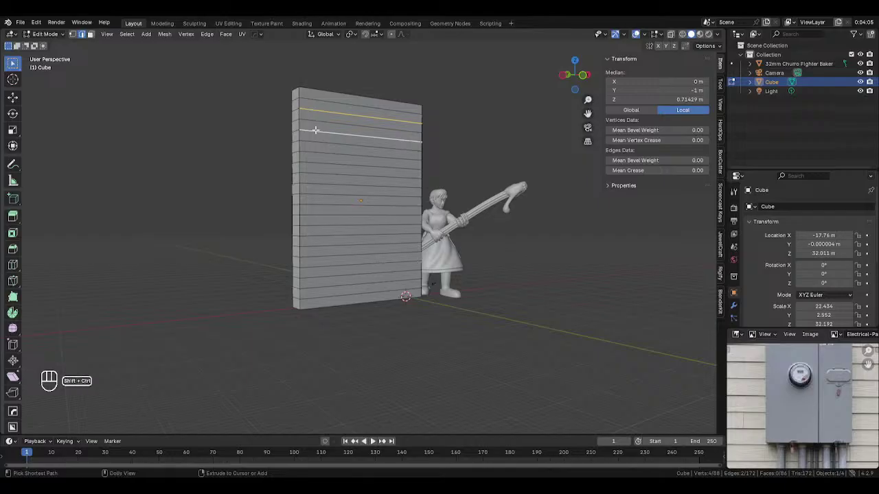
pyautogui.press('ctrl+shift+KP_Add')
pyautogui.press('ctrl+shift+KP_Add')
pyautogui.press('ctrl+shift+KP_Add')
pyautogui.press('ctrl+shift+KP_Add')
pyautogui.press('ctrl+shift+KP_Add')
pyautogui.press('ctrl+shift+KP_Add')
pyautogui.press('ctrl+shift+KP_Add')
pyautogui.press('ctrl+shift+KP_Add')
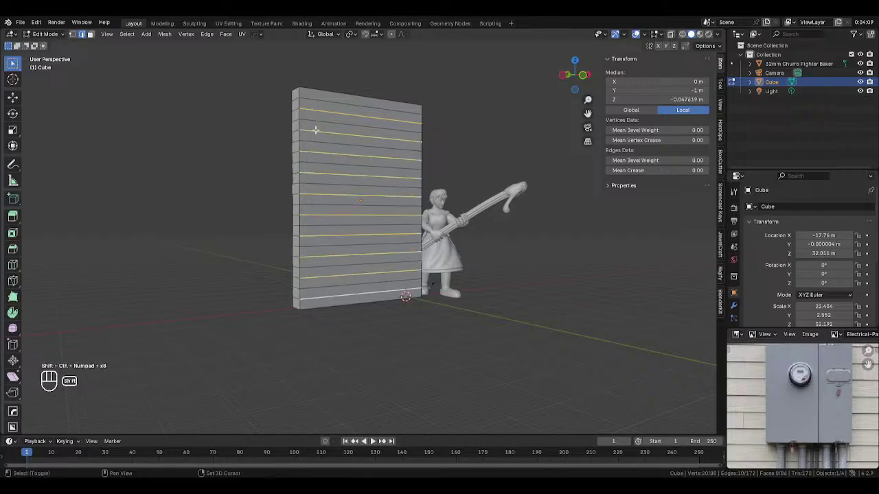
# Step: Pull the ten selected edges forward to about Y -1.45 m local and lower them about 1.42 m along Z
pyautogui.press('g')
pyautogui.press('y')
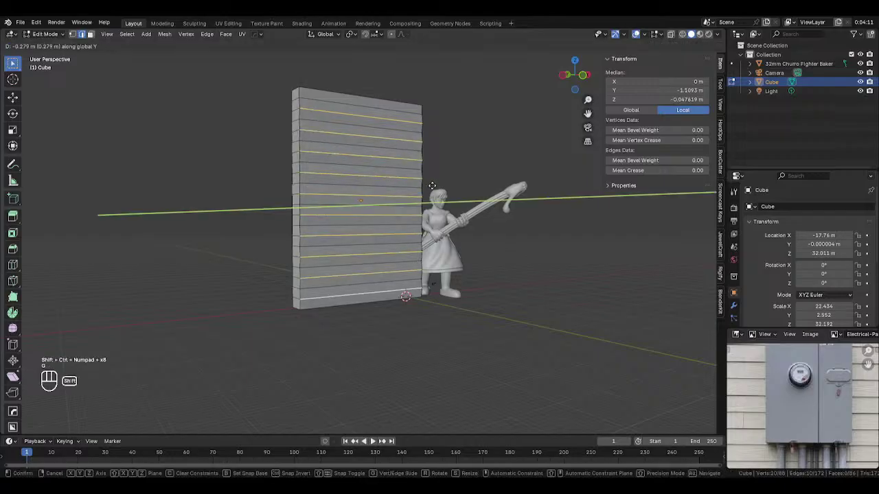
pyautogui.click(447, 192)
pyautogui.press('g')
pyautogui.press('z')
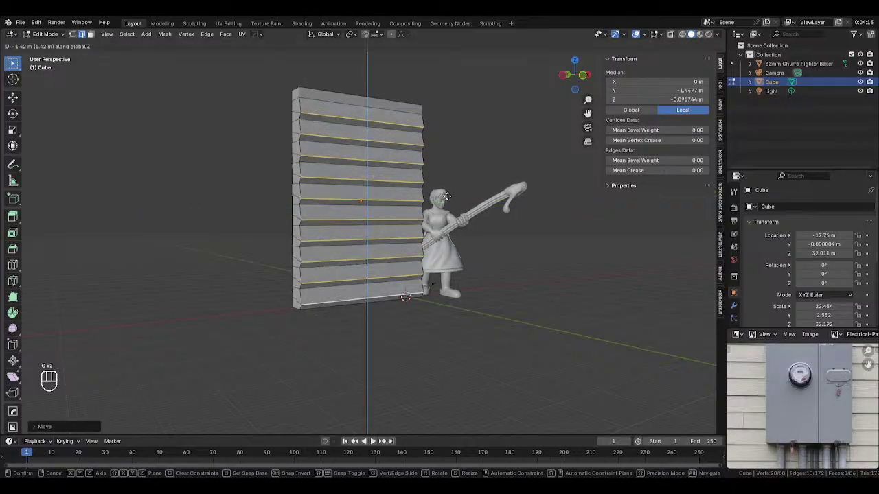
pyautogui.click(447, 197)
# Step: Refine the siding profile by lowering the selected edges to about Z -0.123 m and setting them back to about Y -1.18 m local
pyautogui.moveTo(447, 197); pyautogui.dragTo(487, 201, button='middle')
pyautogui.press('g')
pyautogui.press('y')
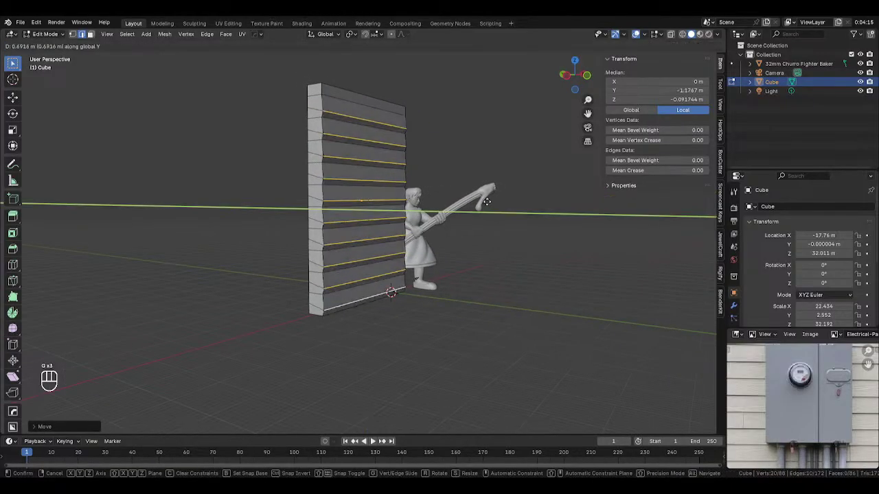
pyautogui.click(488, 202)
pyautogui.press('g')
pyautogui.press('z')
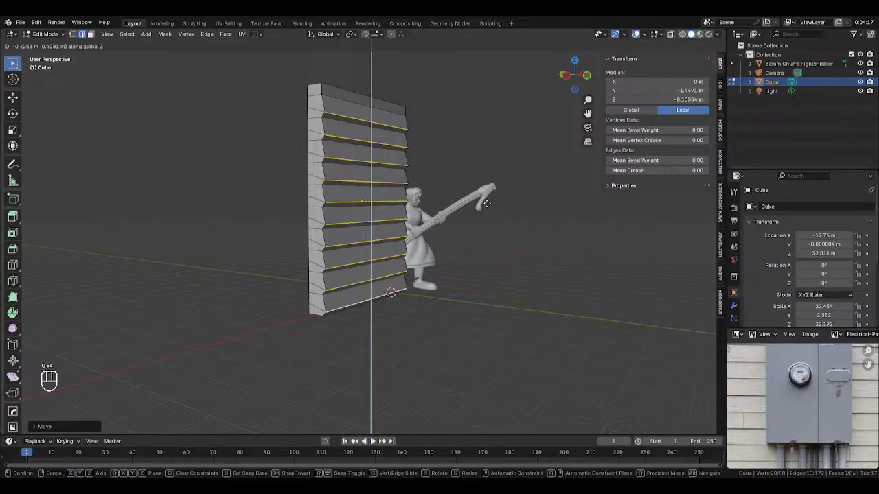
pyautogui.rightClick(486, 205)
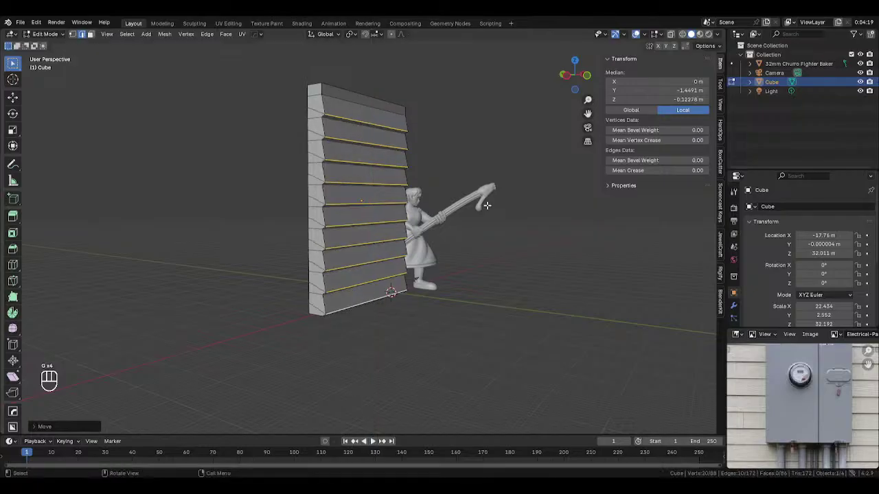
pyautogui.press('g')
pyautogui.press('y')
pyautogui.click(485, 204)
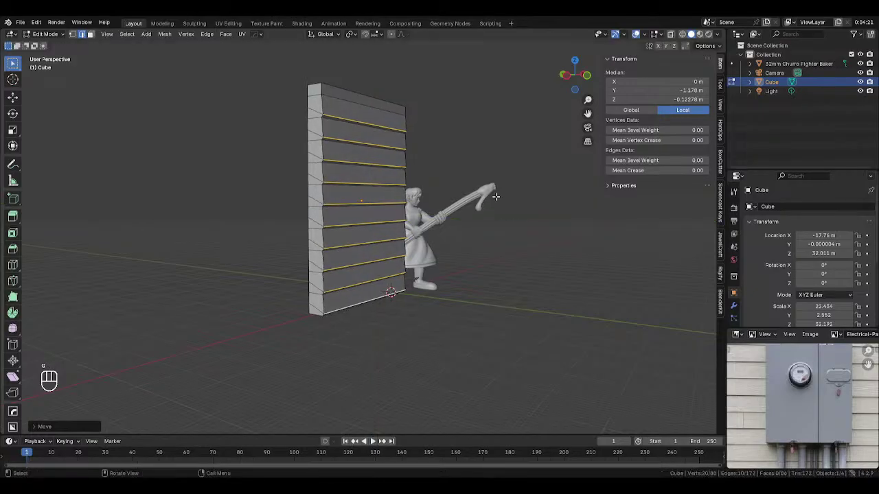
# Step: Return to Object Mode, deselect the finished siding and frame it with the figurine in front view
pyautogui.press('Tab')
pyautogui.moveTo(444, 186); pyautogui.dragTo(386, 201, button='middle')
pyautogui.press('KP_1')
pyautogui.scroll(3, 413, 193)
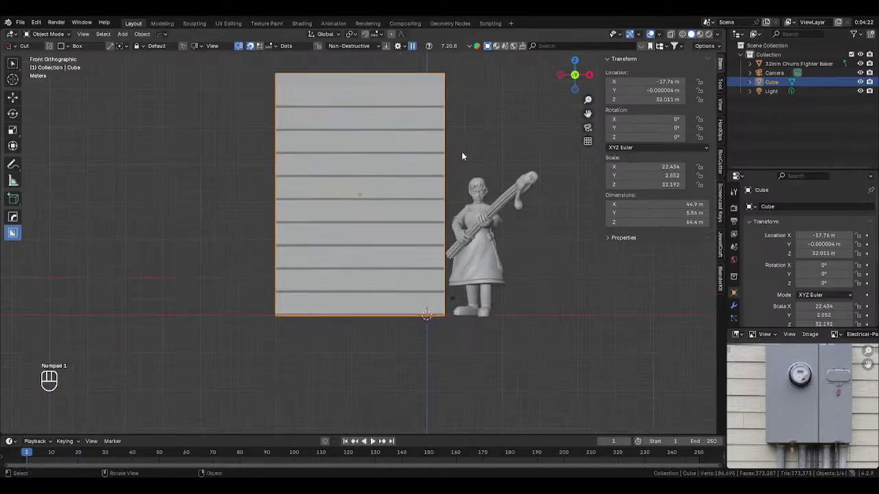
pyautogui.click(488, 142)
pyautogui.scroll(-1, 480, 158)
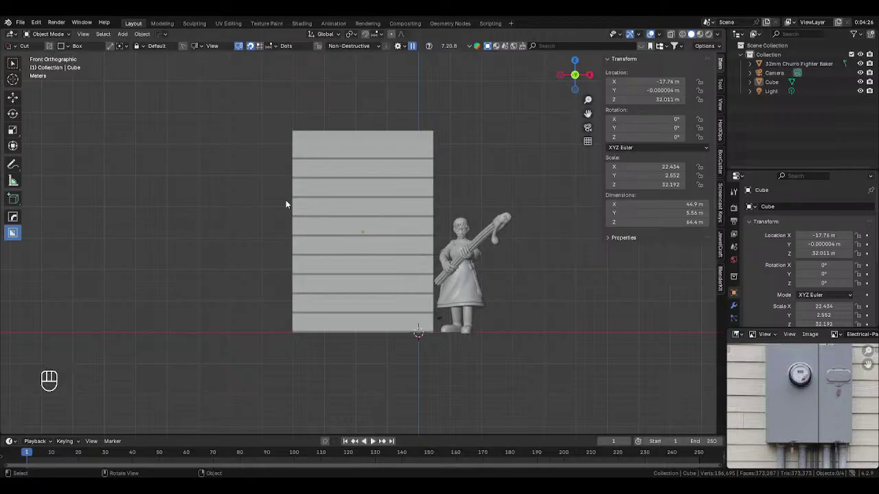
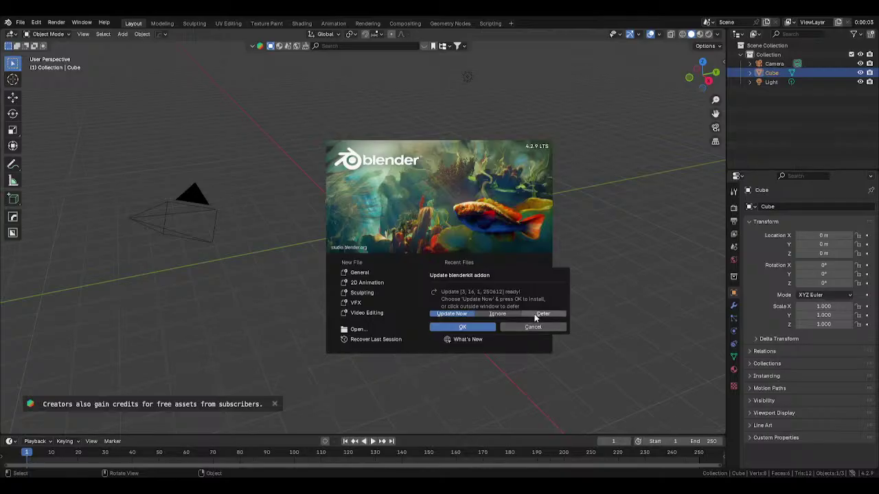
# Step: Ignore the BlenderKit add-on update and recover the last session from the startup screen
pyautogui.click(513, 314)
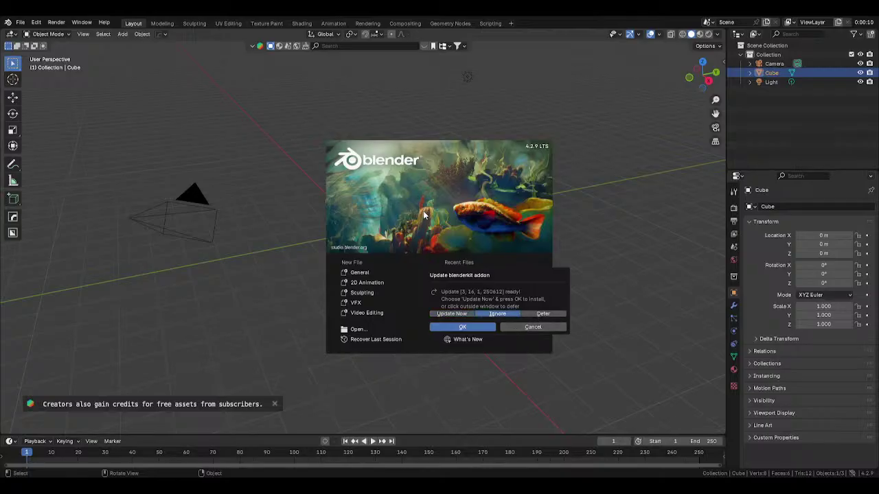
pyautogui.click(474, 327)
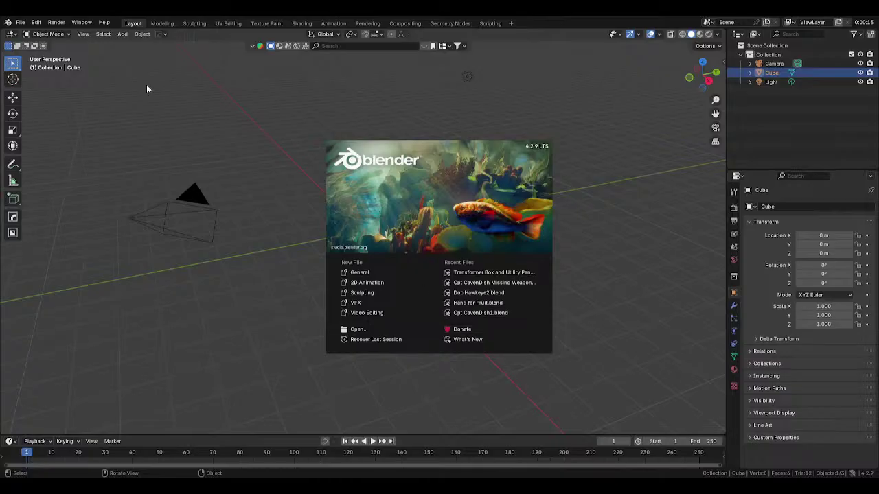
pyautogui.click(375, 339)
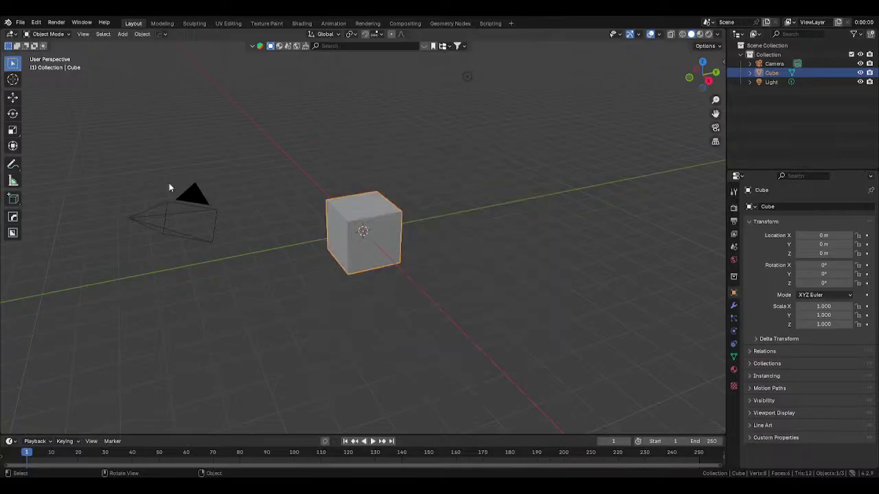
# Step: Try to bring back the lost wall scene with the file recovery options
pyautogui.click(20, 23)
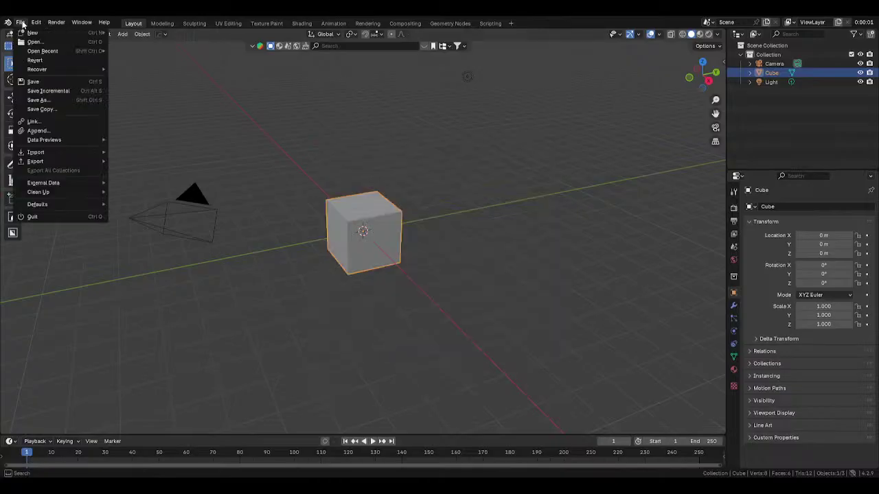
pyautogui.moveTo(56, 72)
pyautogui.click(140, 79)
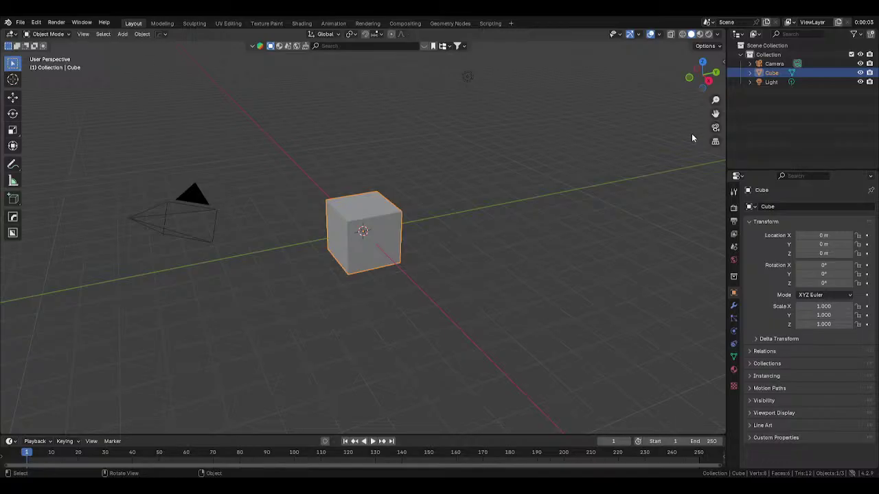
pyautogui.click(20, 23)
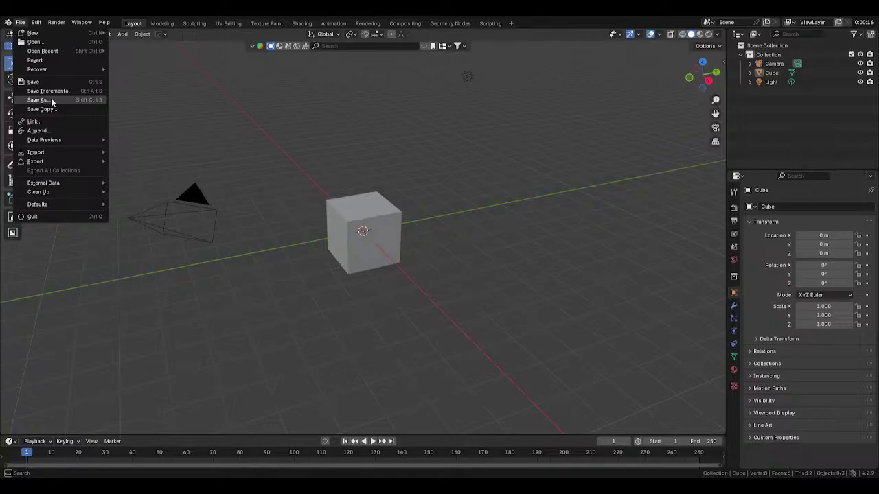
pyautogui.moveTo(50, 68)
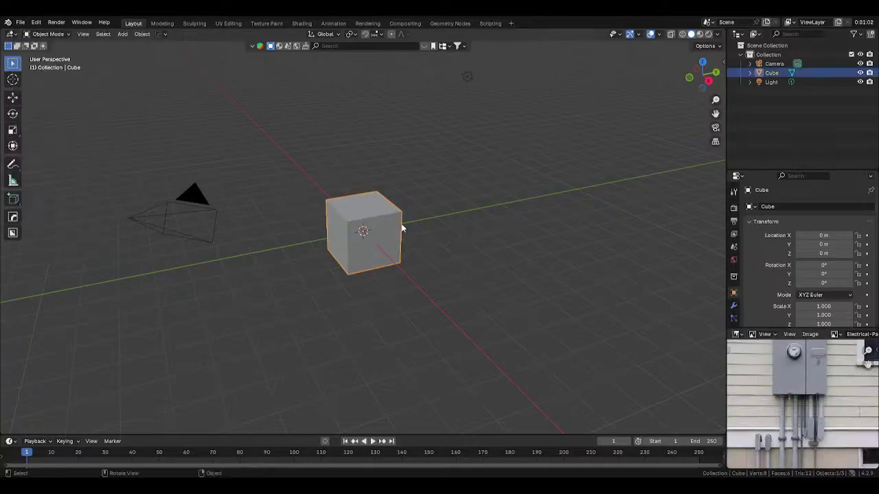
# Step: Scale up the default cube in front view and set its Z dimension to 55 m
pyautogui.scroll(-5, 402, 230)
pyautogui.press('KP_1')
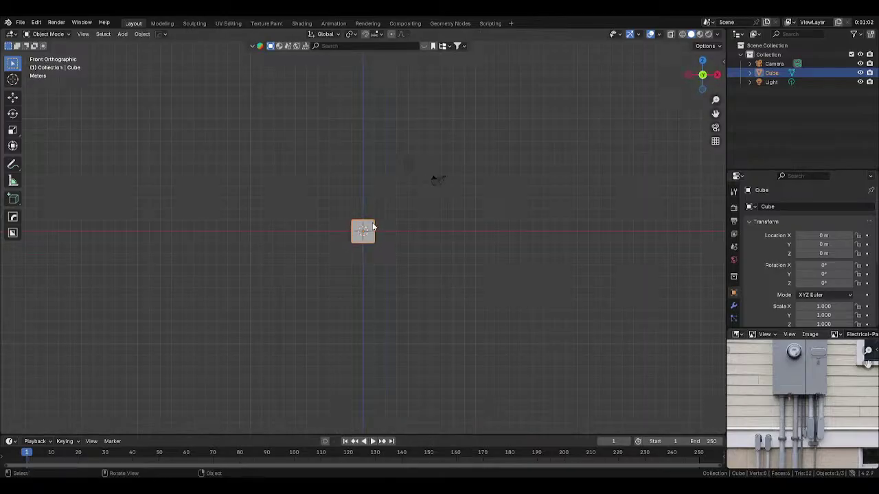
pyautogui.scroll(4, 381, 234)
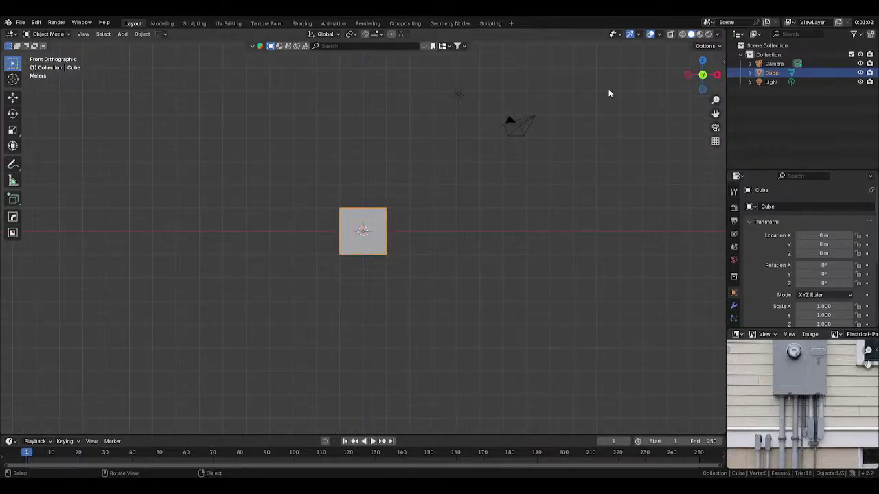
pyautogui.press('s')
pyautogui.click(474, 172)
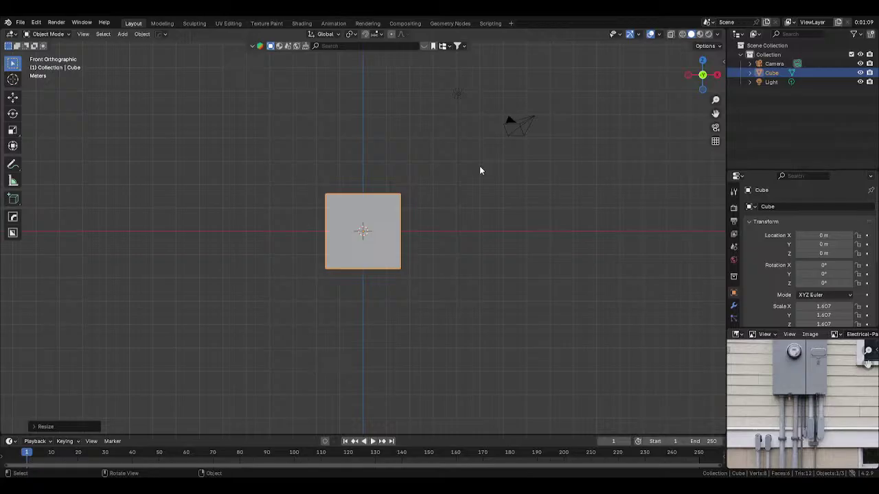
pyautogui.click(723, 62)
pyautogui.click(679, 213)
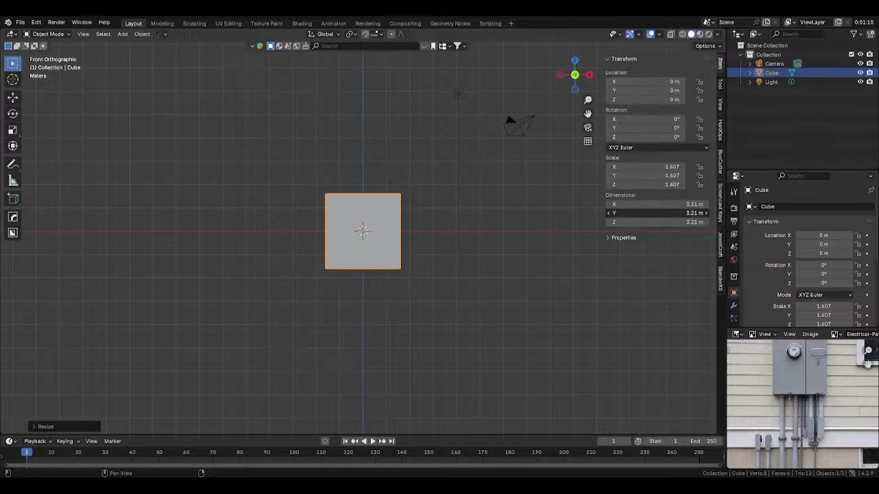
pyautogui.click(665, 223)
pyautogui.write('55')
pyautogui.press('Return')
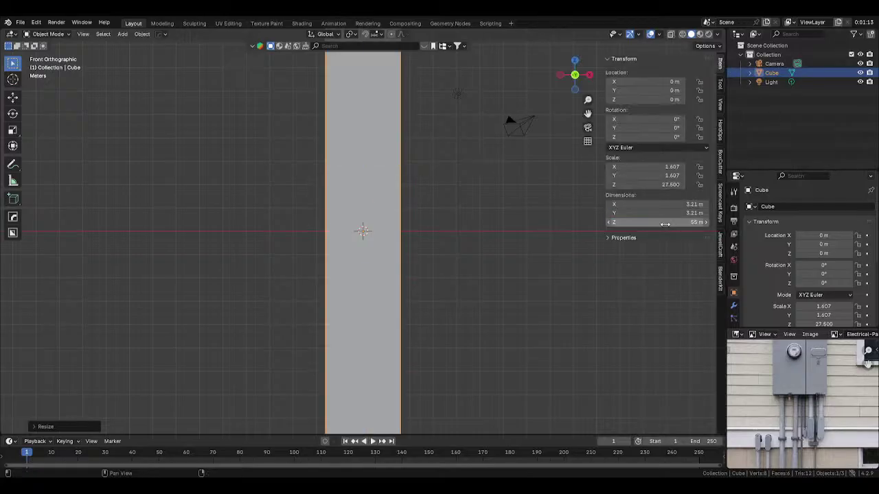
# Step: Set the block's Y dimension to 15 m and its X dimension to 40 m
pyautogui.click(662, 213)
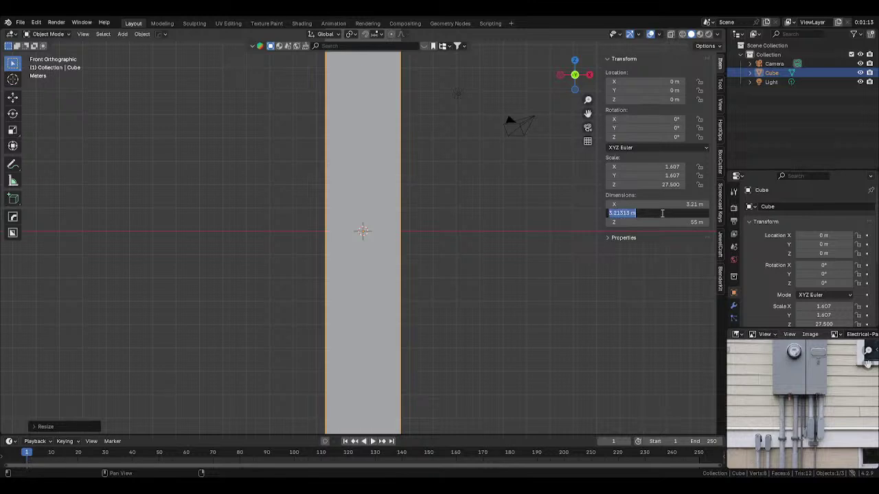
pyautogui.write('5')
pyautogui.write('0')
pyautogui.press('Return')
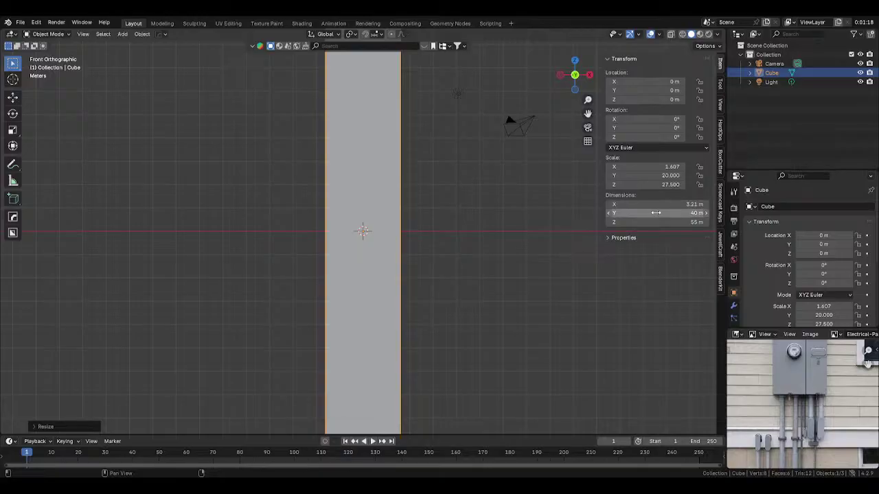
pyautogui.click(656, 213)
pyautogui.write('15')
pyautogui.press('Return')
pyautogui.click(656, 204)
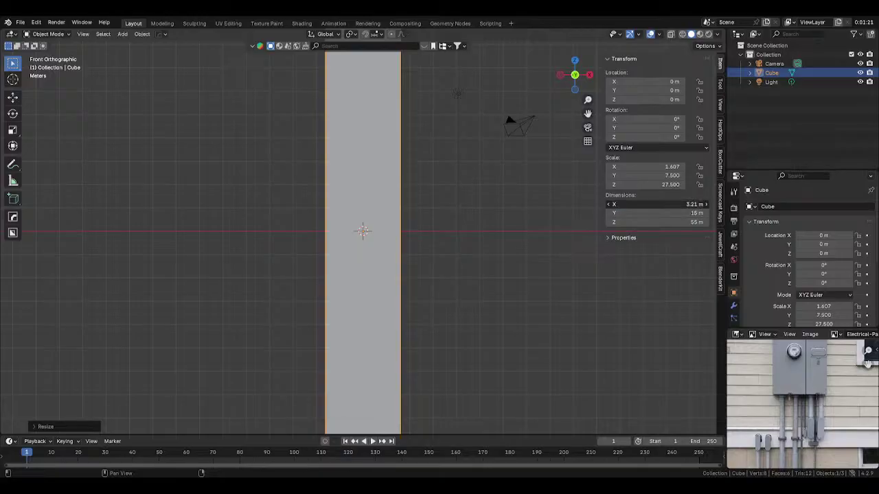
pyautogui.write('40')
pyautogui.press('Return')
# Step: Raise the slab along Z to about 27.3 m so its base rests near the ground line
pyautogui.scroll(-8, 535, 210)
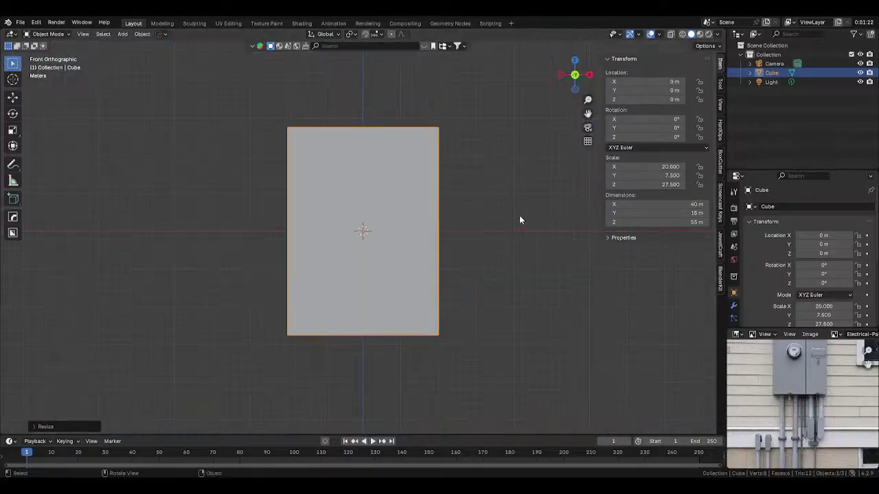
pyautogui.press('g')
pyautogui.press('z')
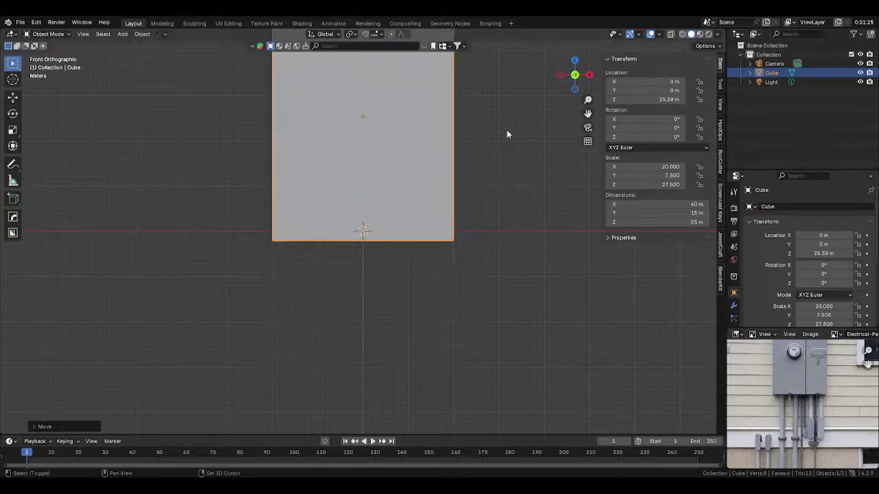
pyautogui.click(508, 185)
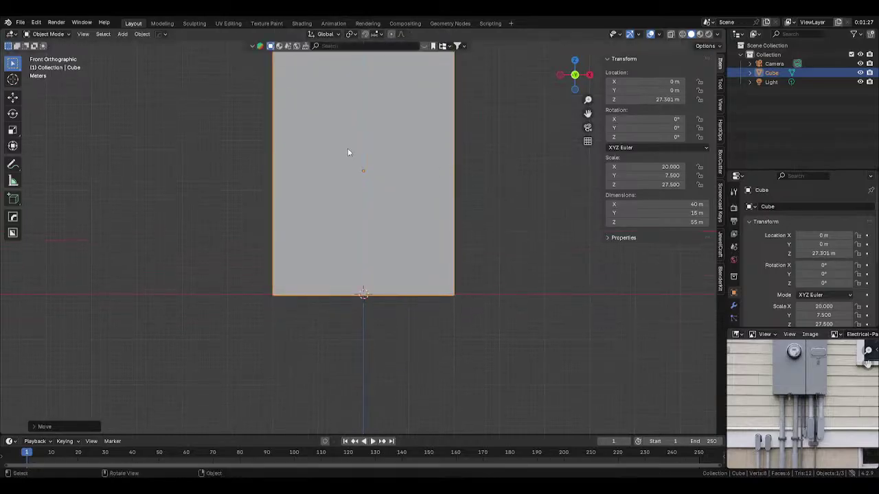
# Step: Enter Edit Mode and add 16 evenly spaced horizontal loop cuts to the slab
pyautogui.hotkey('ctrl', 'Tab')
pyautogui.click(416, 129)
pyautogui.scroll(1, 469, 158)
pyautogui.hotkey('ctrl', 'r')
pyautogui.scroll(13, 469, 158)
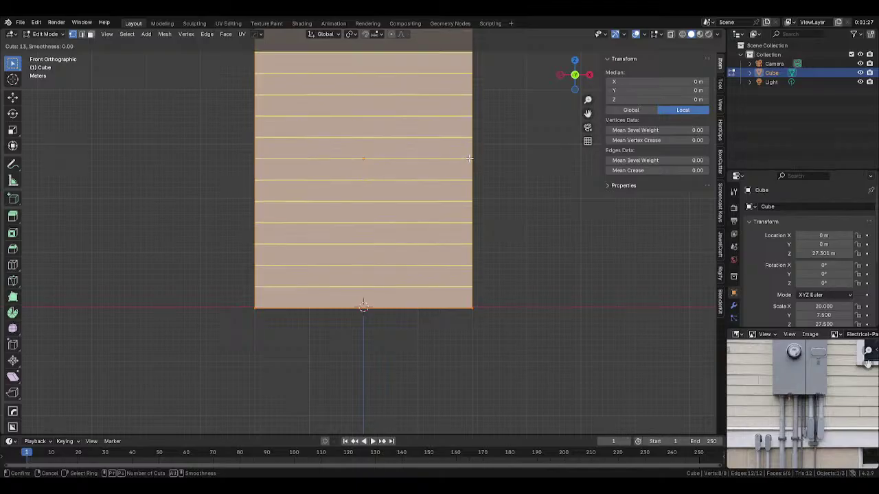
pyautogui.scroll(1, 469, 158)
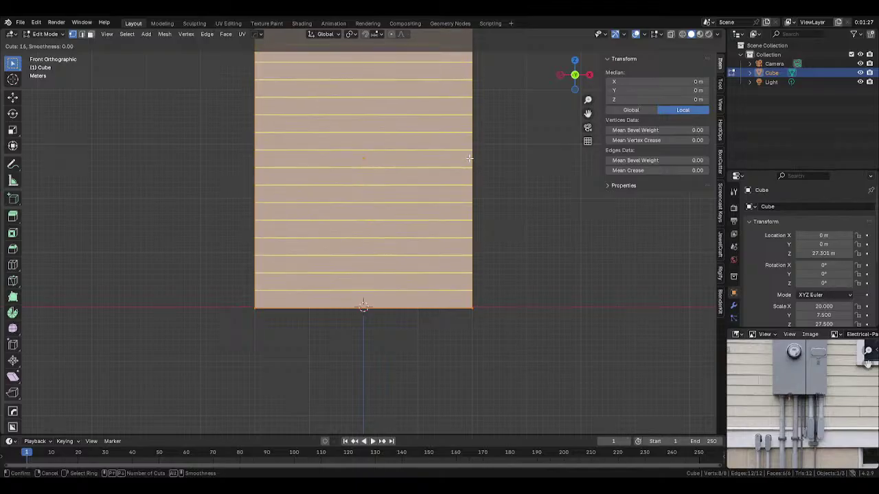
pyautogui.click(469, 157)
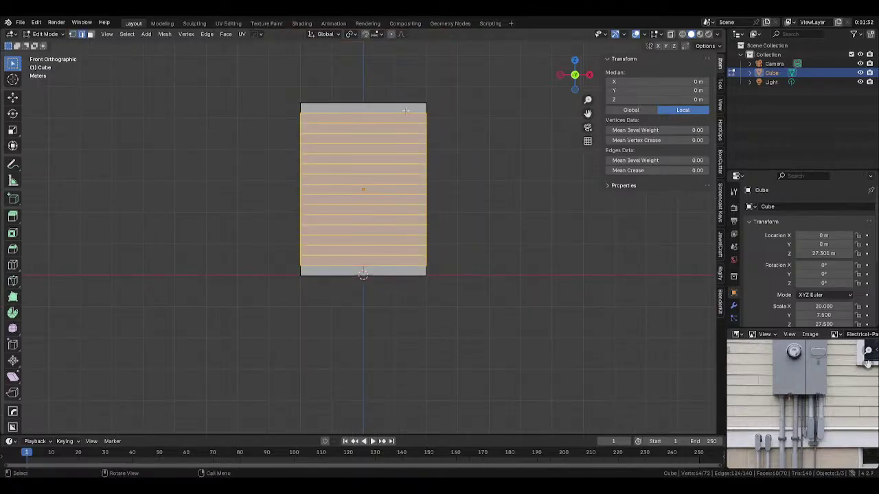
# Step: Select the second cut below the slab's top on the front face, and add the fourth cut to the selection
pyautogui.click(406, 111)
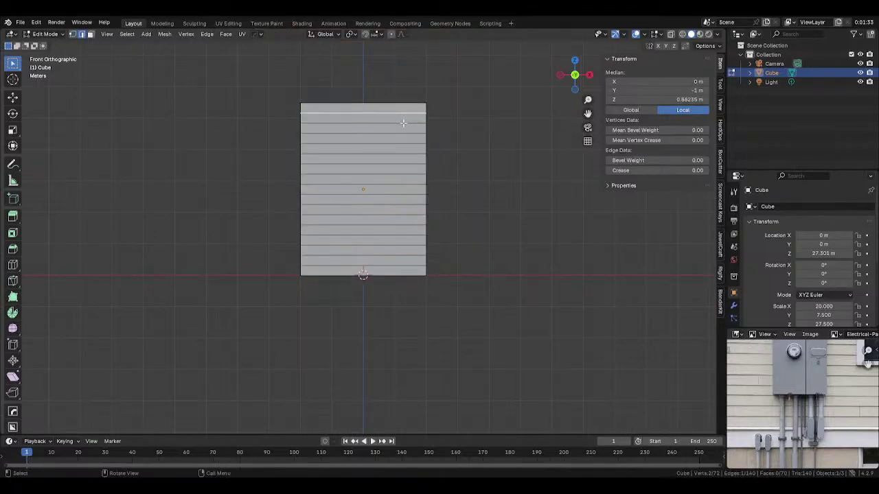
pyautogui.click(403, 123)
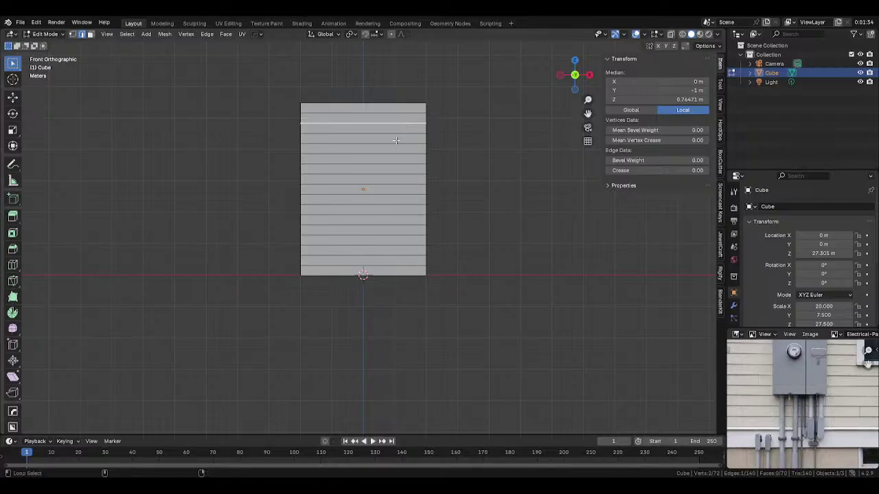
pyautogui.keyDown('shift'); pyautogui.click(406, 144); pyautogui.keyUp('shift')
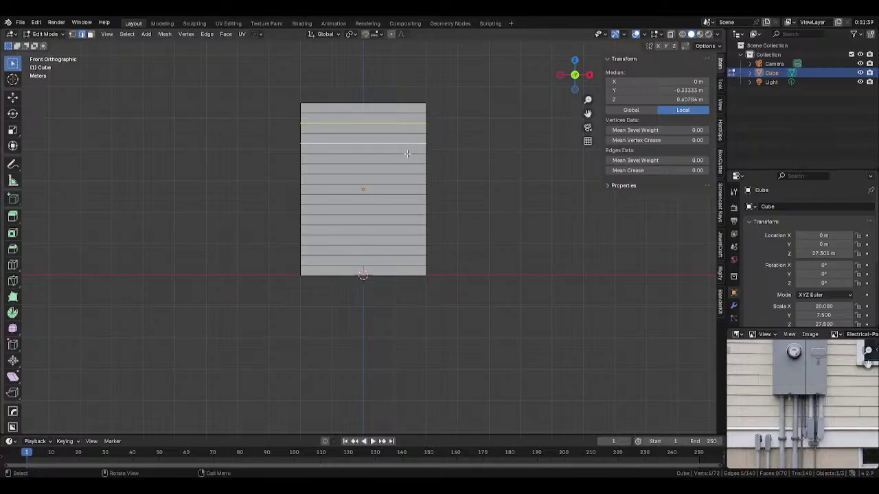
# Step: Try to extend the edge selection down the slab with Select More, and undo the expansions
pyautogui.press('ctrl+KP_Add')
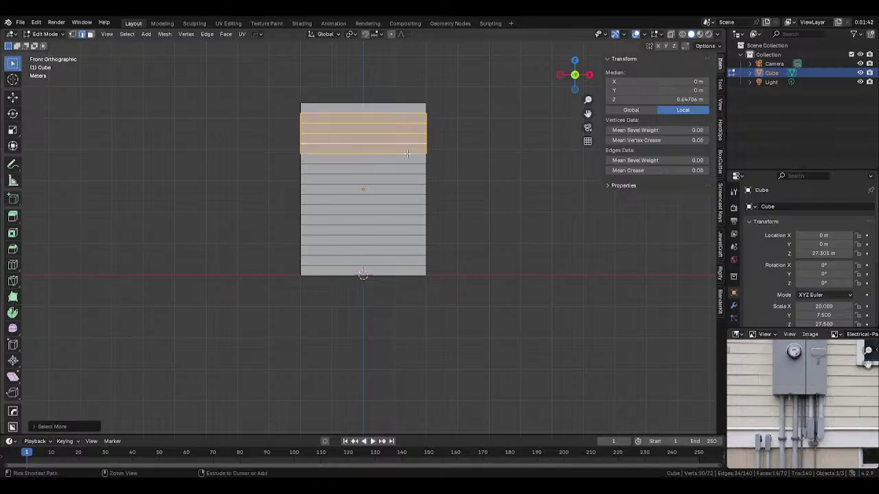
pyautogui.press('ctrl+KP_Add')
pyautogui.hotkey('ctrl', 'z')
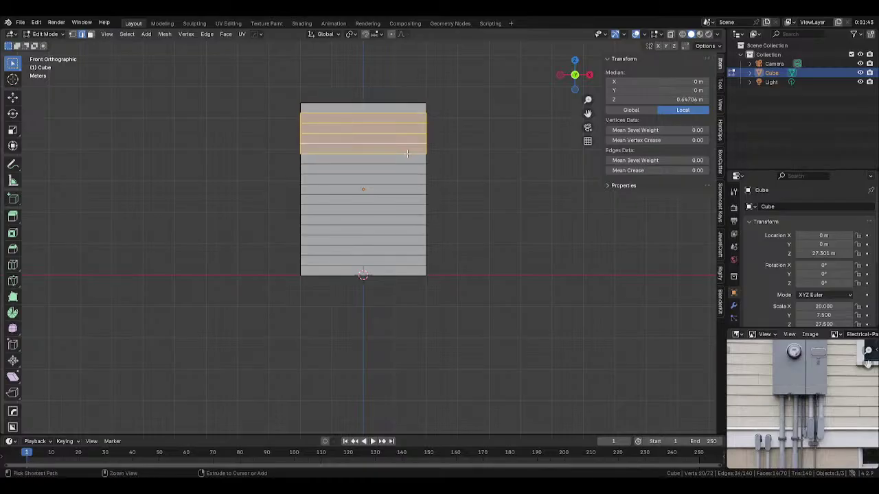
pyautogui.hotkey('ctrl', 'z')
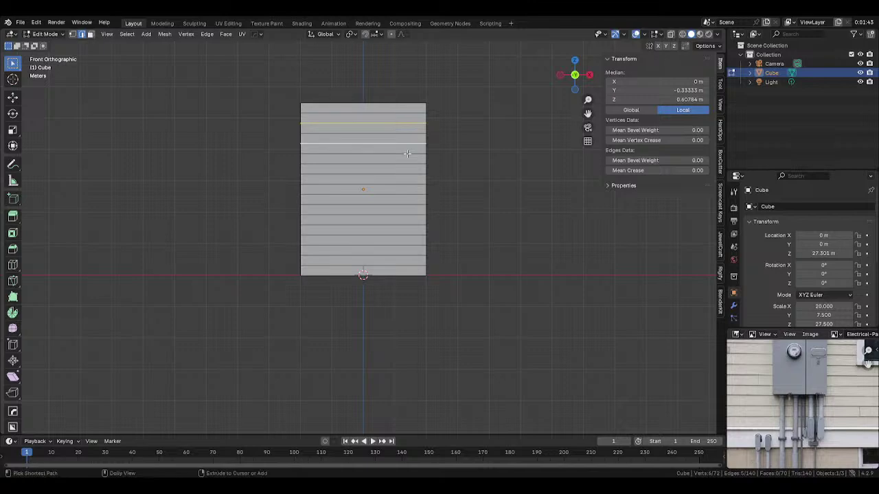
# Step: Continue the alternating selection with every second front edge from the fourth cut down to the lowest cut
pyautogui.press('ctrl+shift+KP_Add')
pyautogui.press('ctrl+shift+KP_Add')
pyautogui.press('ctrl+shift+KP_Add')
pyautogui.press('ctrl+shift+KP_Add')
pyautogui.press('ctrl+shift+KP_Add')
pyautogui.press('ctrl+shift+KP_Add')
# Step: Deselect the fourth cut's stray edges on the slab's two narrow sides
pyautogui.moveTo(407, 154); pyautogui.dragTo(373, 169, button='middle')
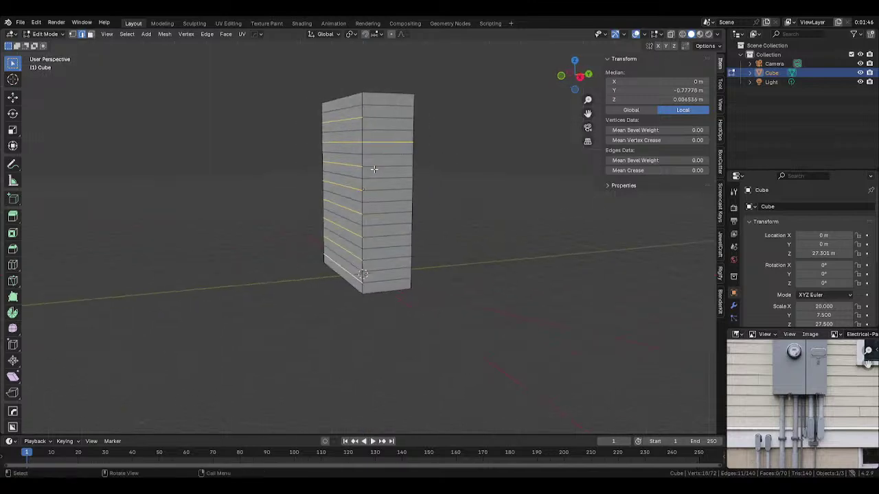
pyautogui.scroll(2, 374, 169)
pyautogui.keyDown('shift'); pyautogui.click(397, 84); pyautogui.keyUp('shift')
pyautogui.moveTo(396, 84); pyautogui.dragTo(700, 120, button='middle')
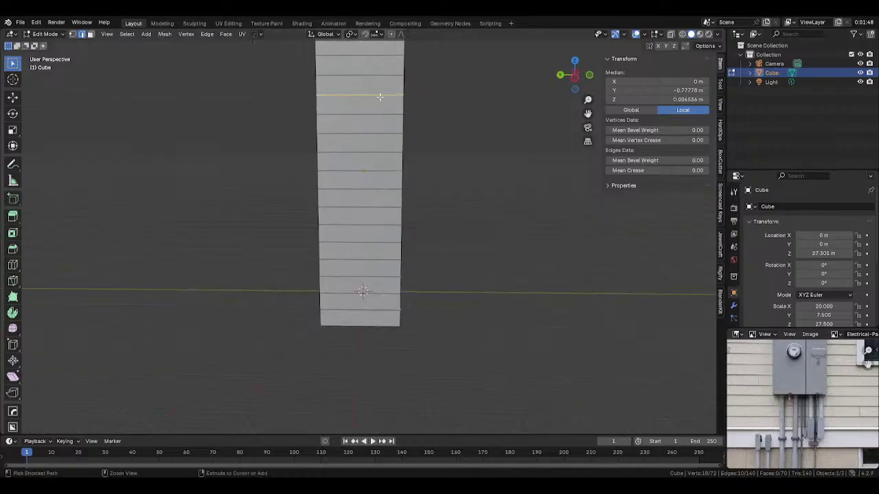
pyautogui.keyDown('shift'); pyautogui.click(380, 96); pyautogui.keyUp('shift')
pyautogui.moveTo(428, 138); pyautogui.dragTo(432, 158, button='middle')
pyautogui.press('g')
pyautogui.press('y')
pyautogui.rightClick(517, 177)
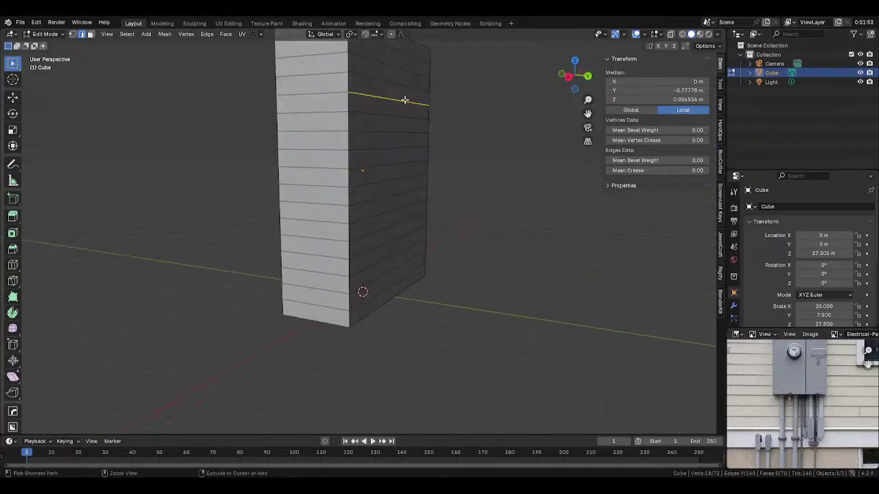
# Step: Deselect the stray back edge, and move the eight front edges to about Y -1.29 m and Z -0.16 m local
pyautogui.keyDown('shift'); pyautogui.click(405, 100); pyautogui.keyUp('shift')
pyautogui.moveTo(405, 100); pyautogui.dragTo(510, 171, button='middle')
pyautogui.press('g')
pyautogui.press('y')
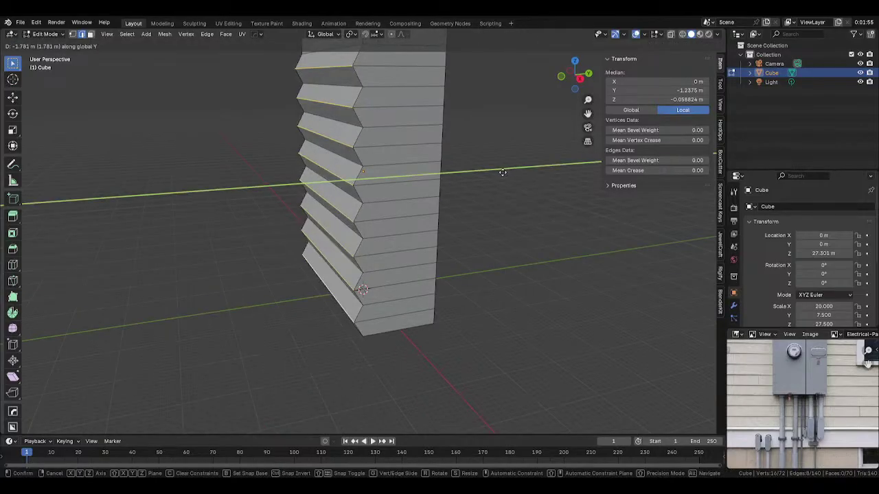
pyautogui.press('z')
pyautogui.click(504, 185)
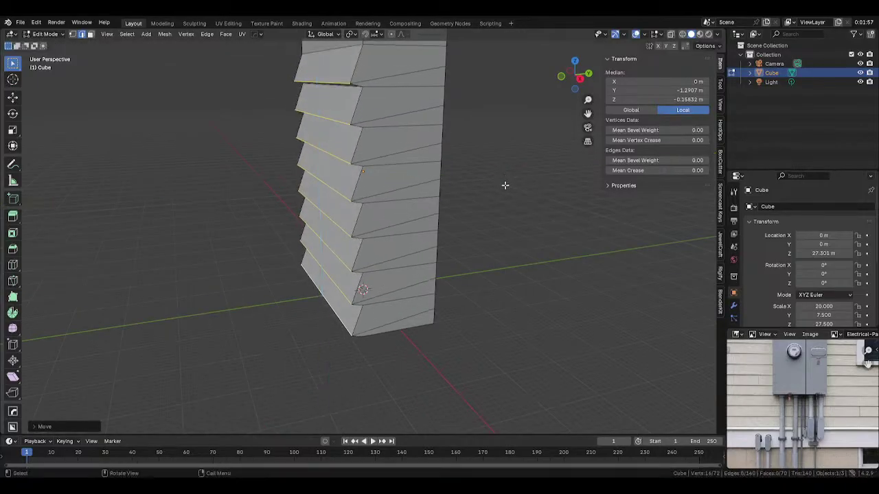
# Step: Set the selected siding edges back along Y to make the slab about 15.9 m deep, and return to Object Mode
pyautogui.press('g')
pyautogui.press('y')
pyautogui.click(511, 184)
pyautogui.press('Tab')
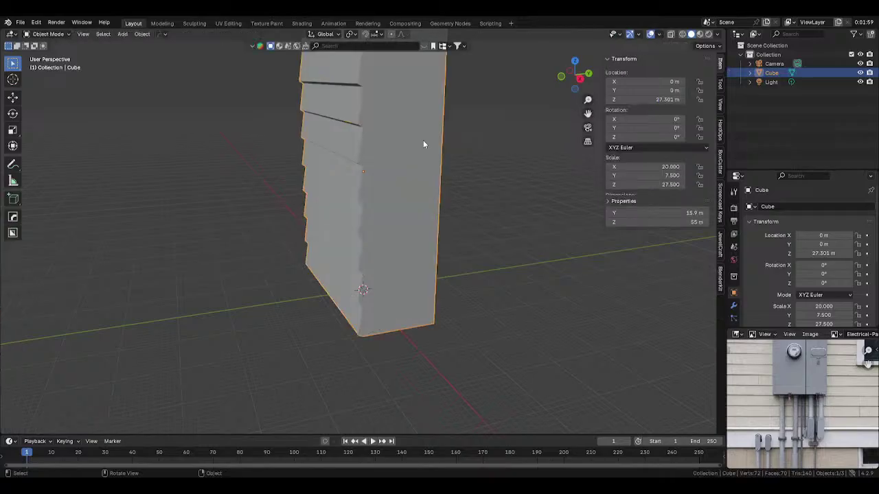
pyautogui.press('s')
pyautogui.press('y')
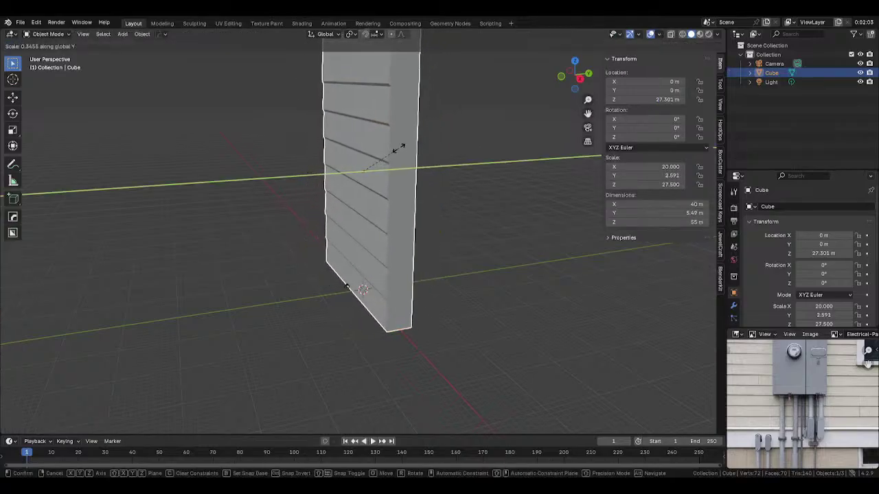
pyautogui.press('Escape')
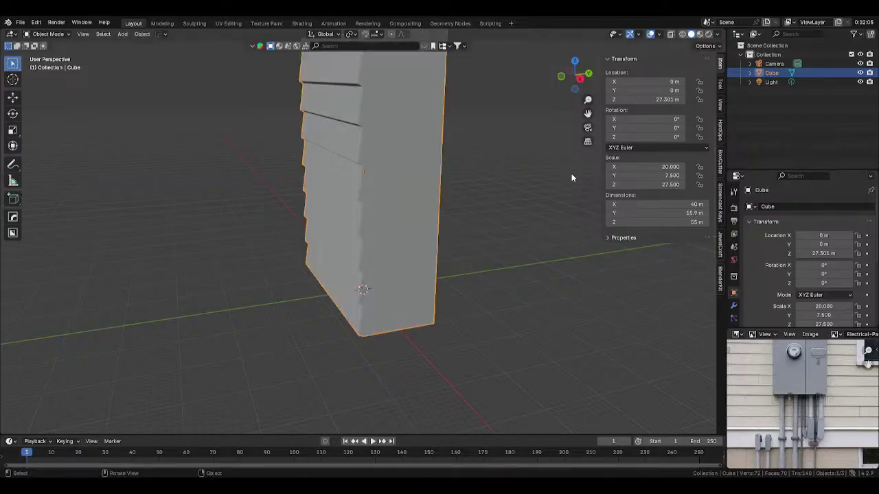
pyautogui.click(657, 204)
pyautogui.write('5')
pyautogui.press('Escape')
# Step: Set the siding wall's Y dimension to 5 m and save the file
pyautogui.click(652, 210)
pyautogui.write('5')
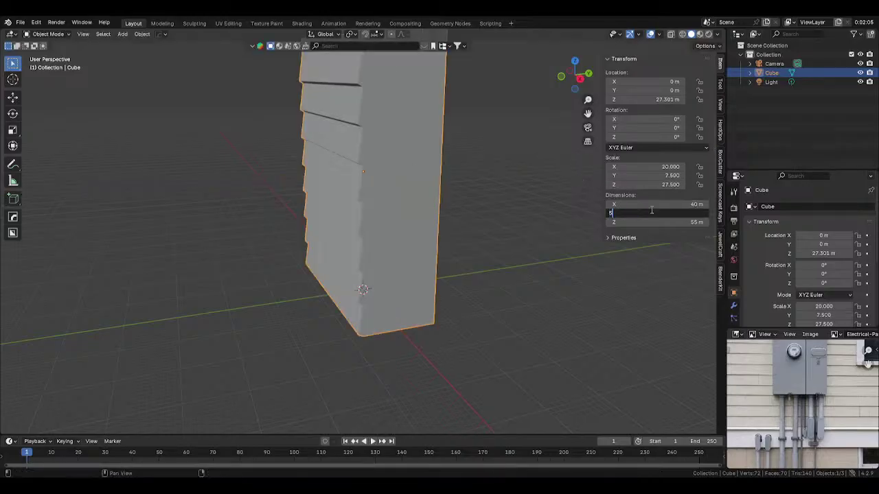
pyautogui.press('Return')
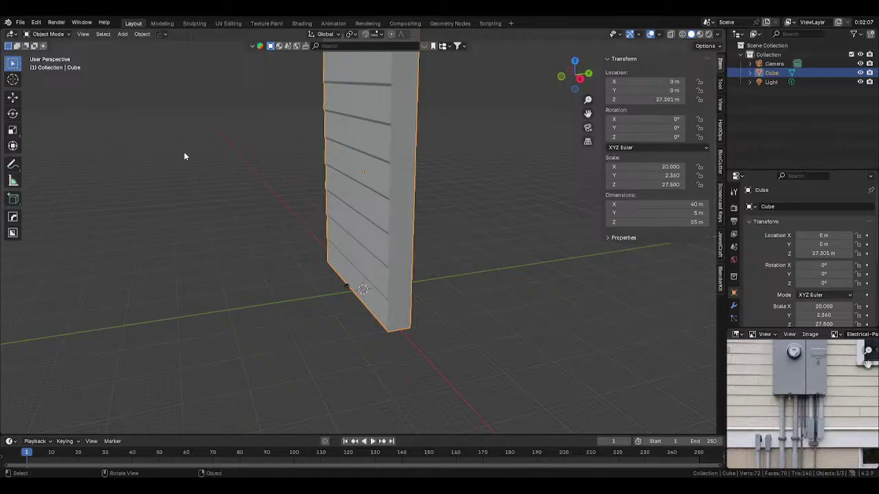
pyautogui.hotkey('ctrl', 's')
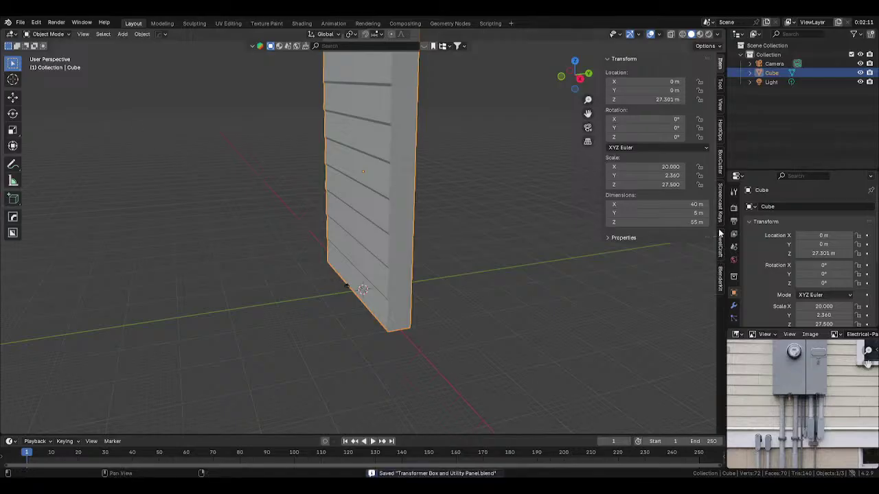
# Step: Turn on the Screencast Keys display, then deselect the wall and save the file in front view
pyautogui.click(720, 202)
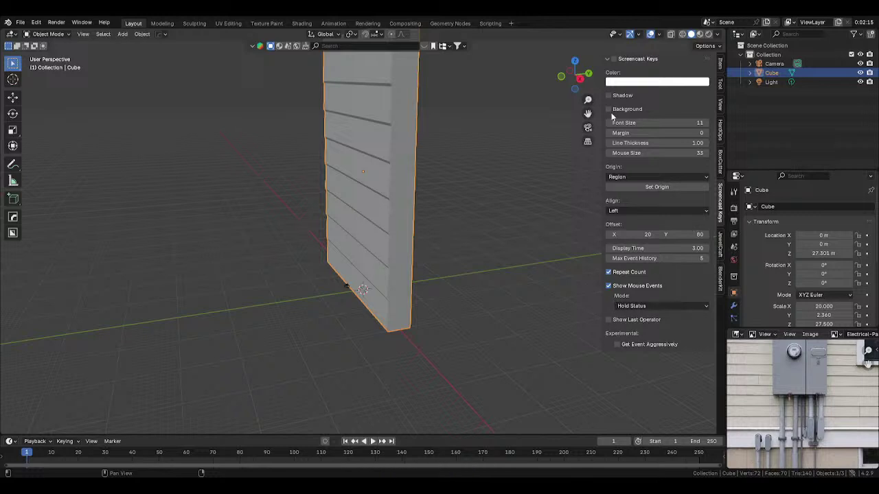
pyautogui.click(613, 59)
pyautogui.click(468, 214)
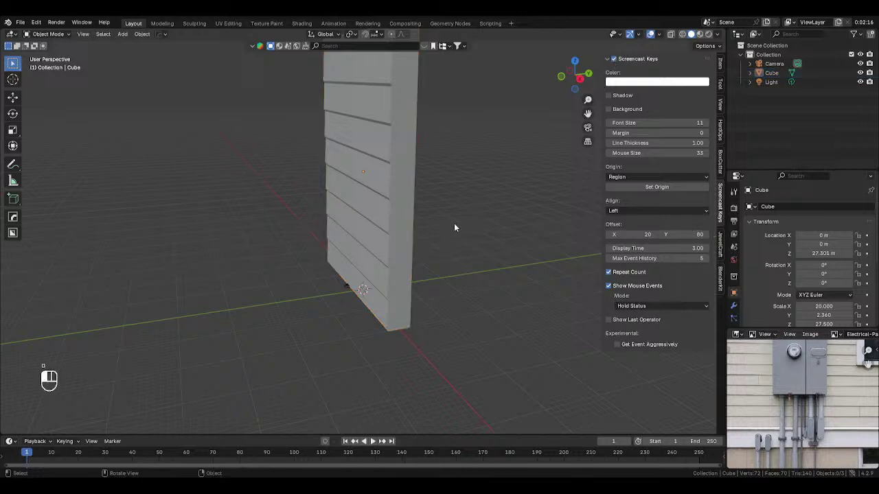
pyautogui.press('KP_1')
pyautogui.hotkey('ctrl', 's')
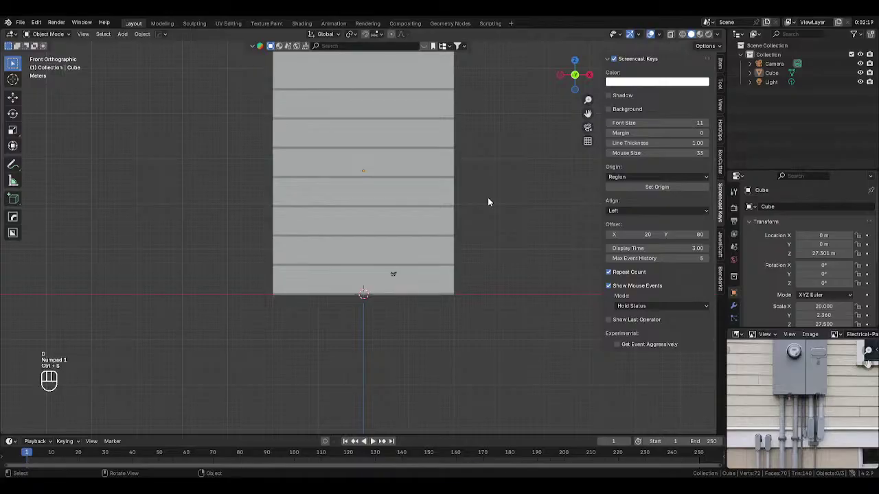
# Step: Make a new BoxCutter box on the wall's upper middle in front view and extrude it outward as the panel body
pyautogui.click(14, 235)
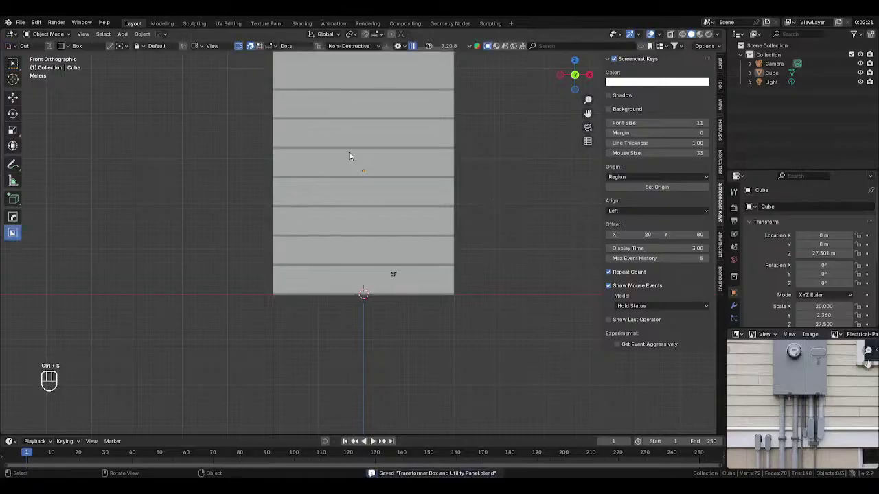
pyautogui.press('d')
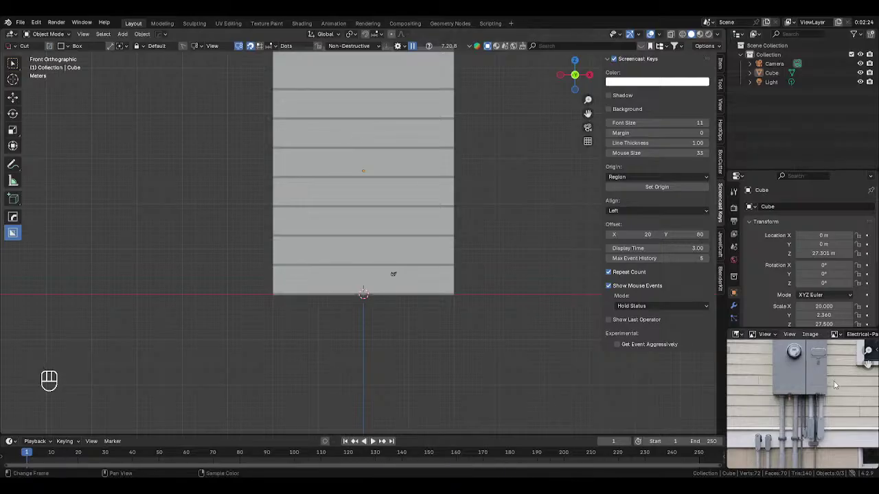
pyautogui.moveTo(821, 386); pyautogui.dragTo(824, 400, button='middle')
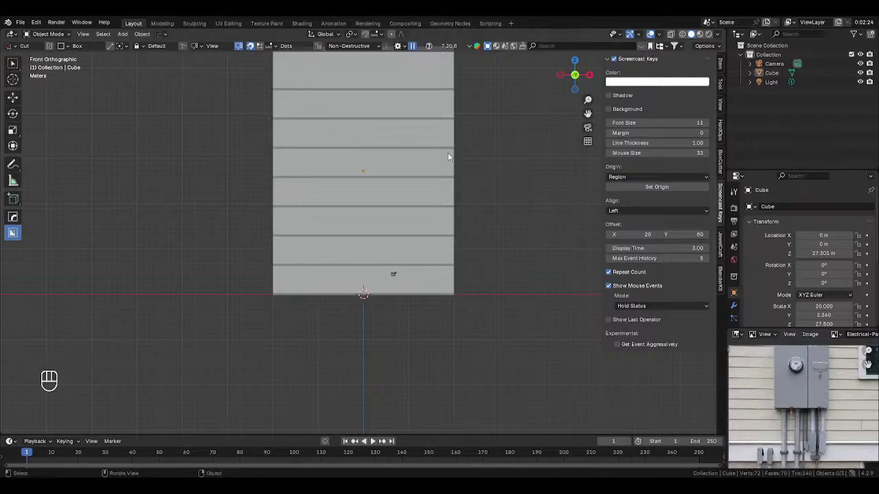
pyautogui.moveTo(333, 116); pyautogui.dragTo(341, 135)
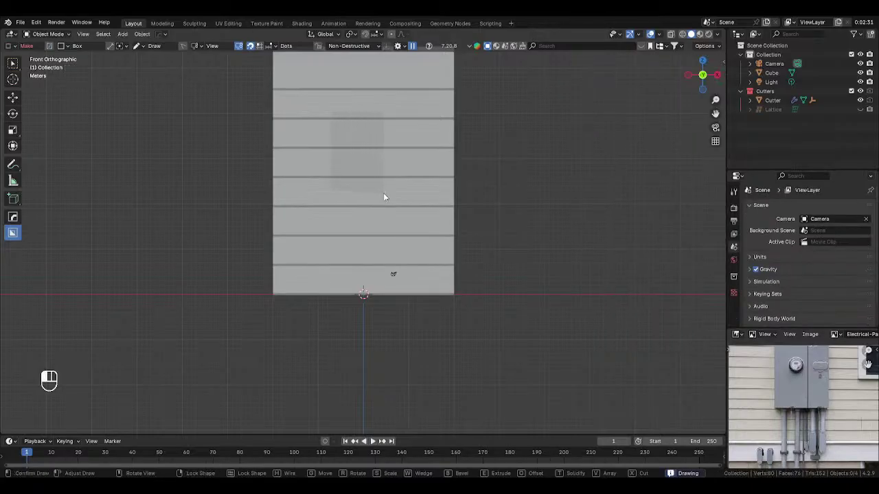
pyautogui.moveTo(383, 193); pyautogui.dragTo(384, 193)
pyautogui.moveTo(384, 193); pyautogui.dragTo(325, 204, button='middle')
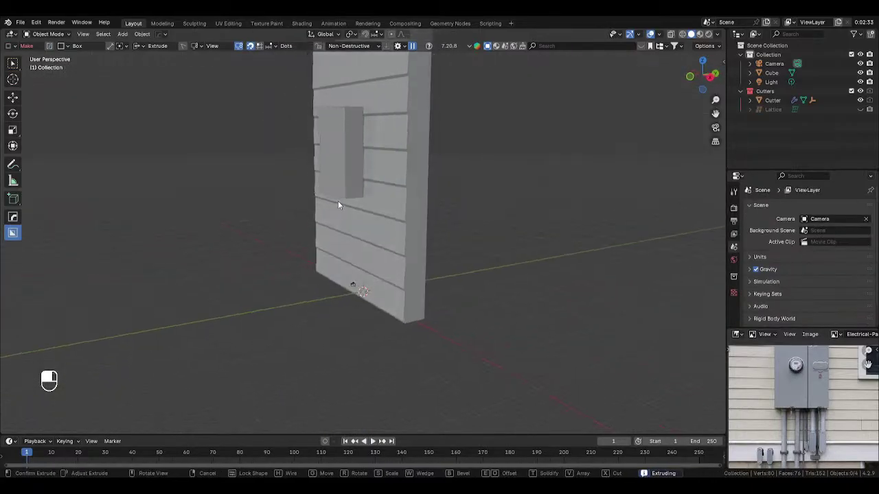
pyautogui.moveTo(338, 204); pyautogui.dragTo(337, 204)
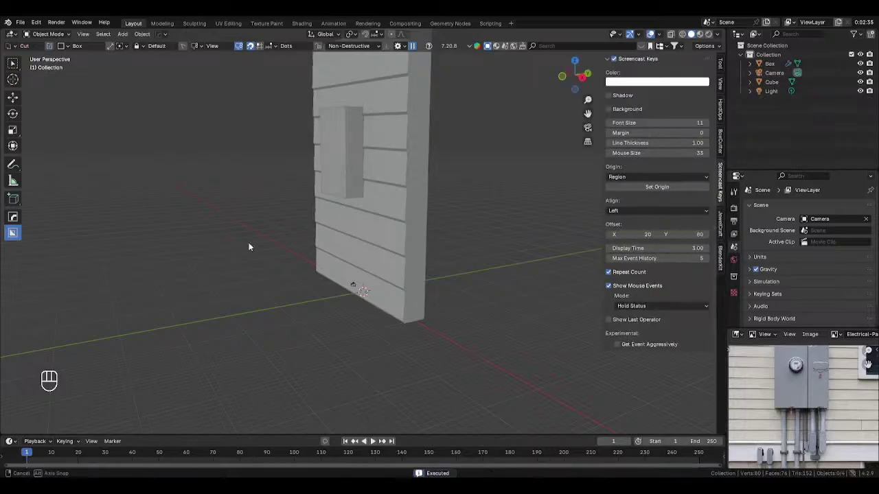
# Step: Select the panel box and scale it along global Y to about 0.80
pyautogui.moveTo(250, 246); pyautogui.dragTo(308, 239, button='middle')
pyautogui.press('KP_1')
pyautogui.click(362, 171)
pyautogui.moveTo(362, 171); pyautogui.dragTo(331, 181, button='middle')
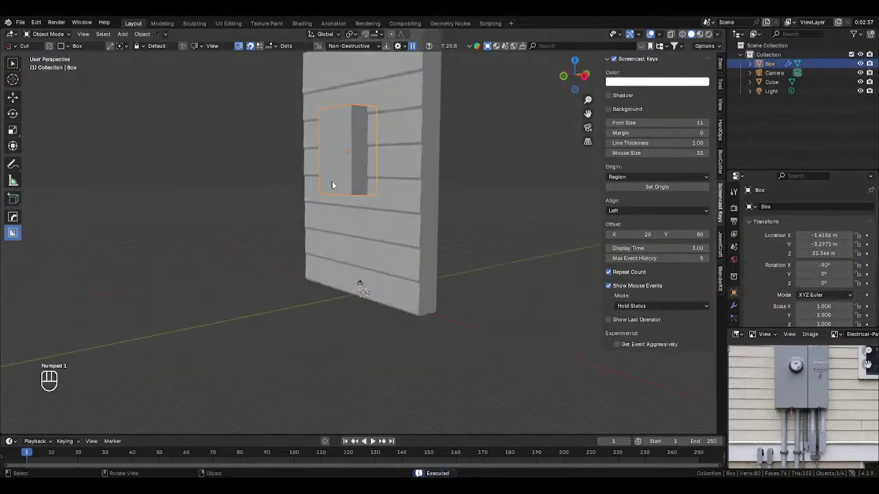
pyautogui.press('Tab')
pyautogui.press('Tab')
pyautogui.click(203, 196)
pyautogui.press('s')
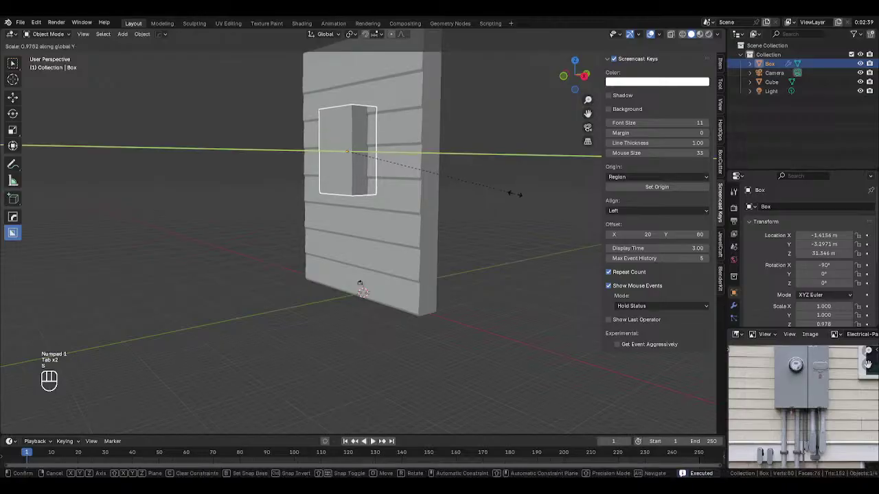
pyautogui.click(485, 195)
pyautogui.moveTo(484, 194); pyautogui.dragTo(529, 193, button='middle')
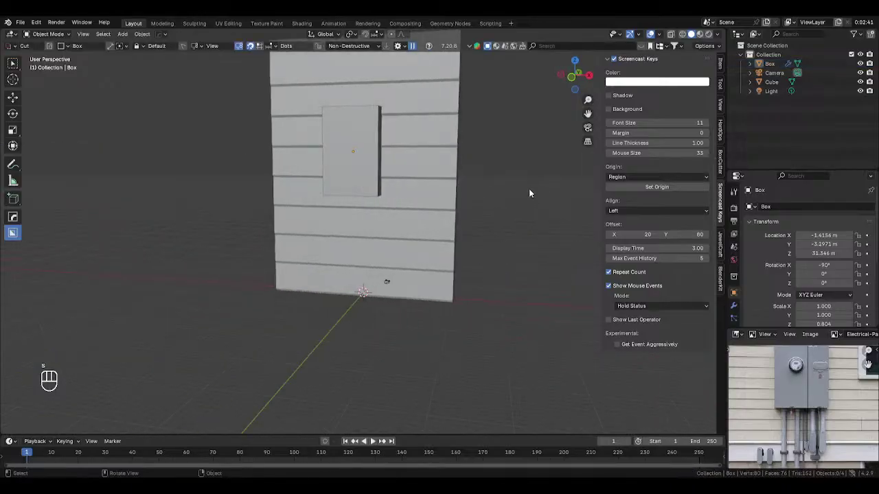
# Step: Stretch the panel box vertically along Z by about 1.07 to match the reference photo's proportions
pyautogui.press('KP_1')
pyautogui.click(361, 159)
pyautogui.scroll(1, 437, 177)
pyautogui.press('s')
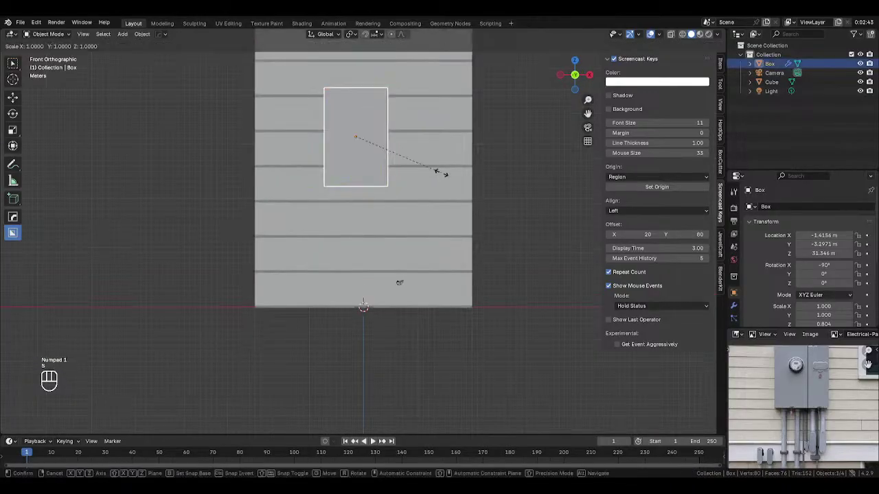
pyautogui.press('z')
pyautogui.click(404, 165)
pyautogui.keyDown('shift'); pyautogui.moveTo(404, 166); pyautogui.dragTo(405, 208, button='middle'); pyautogui.keyUp('shift')
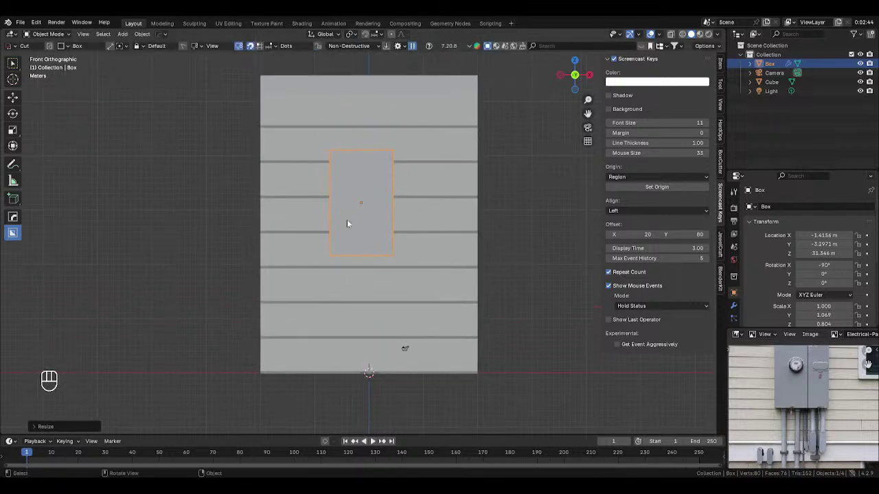
pyautogui.scroll(5, 793, 376)
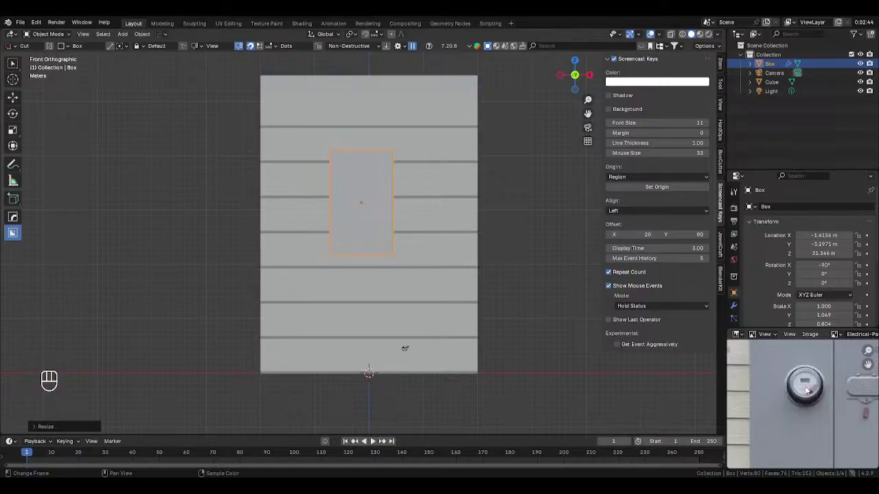
pyautogui.scroll(-4, 806, 390)
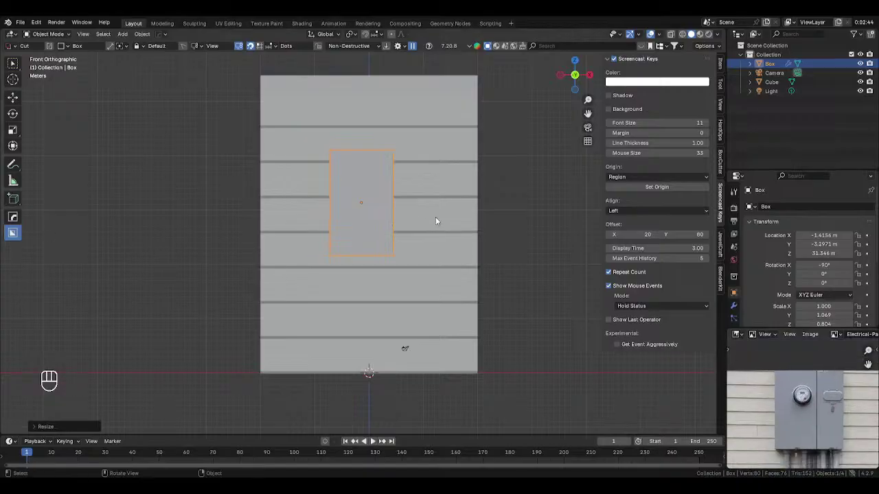
pyautogui.press('d')
pyautogui.click(93, 180)
pyautogui.hotkey('shift', 'a')
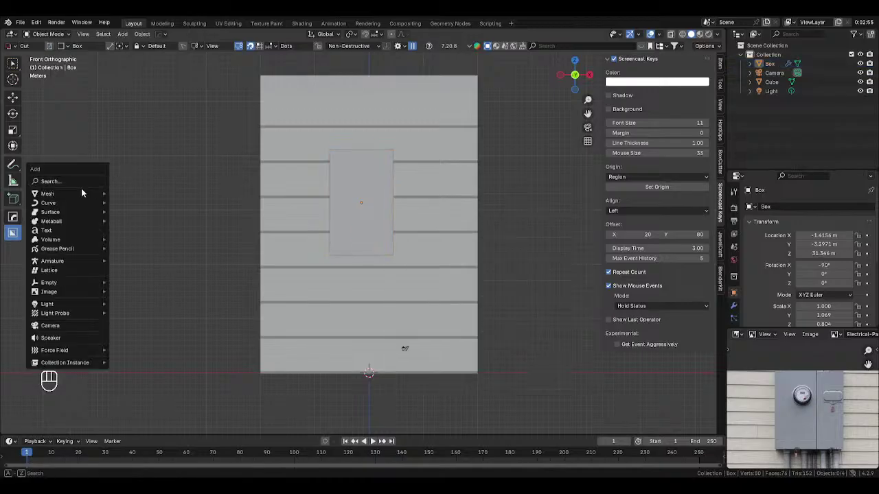
pyautogui.moveTo(75, 193)
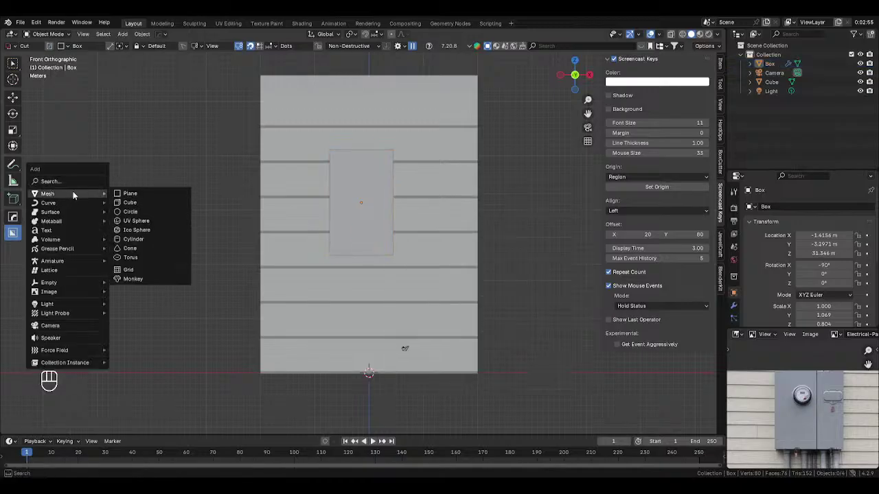
pyautogui.click(134, 239)
pyautogui.press('g')
pyautogui.press('s')
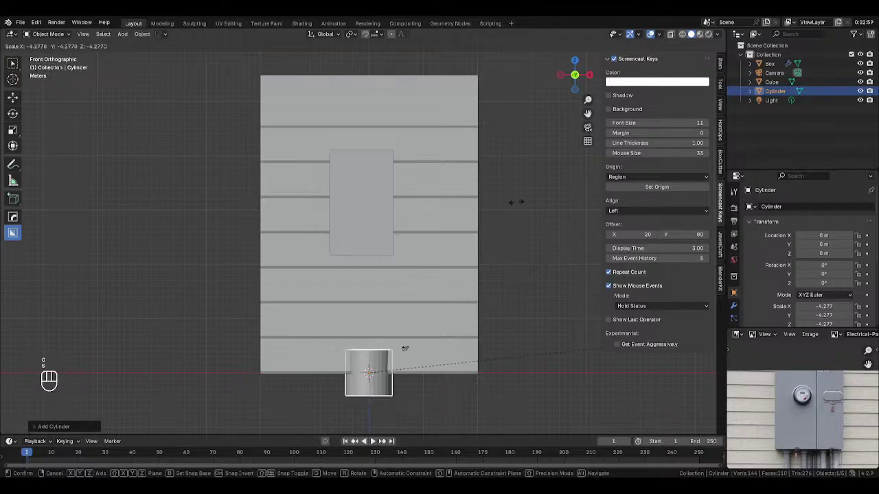
pyautogui.click(515, 201)
pyautogui.press('Delete')
# Step: Make a 32-sided BoxCutter circle on the upper middle of the panel box and extrude it outward as the meter body
pyautogui.press('d')
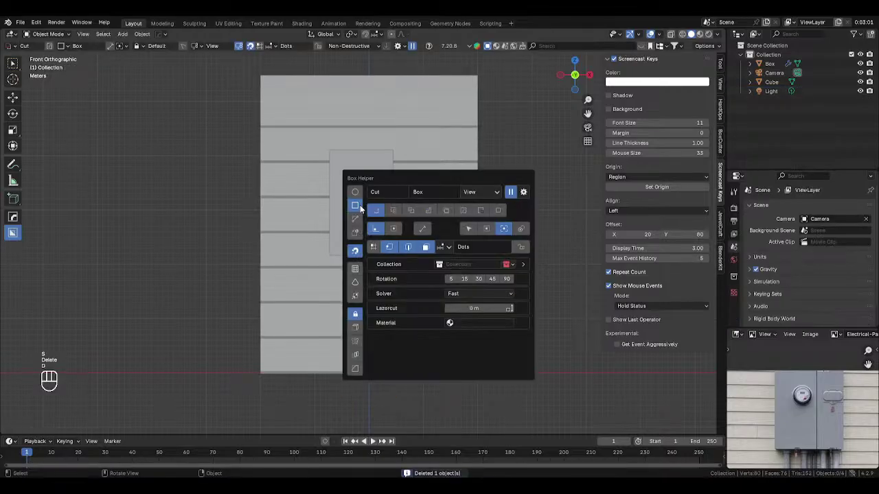
pyautogui.click(356, 194)
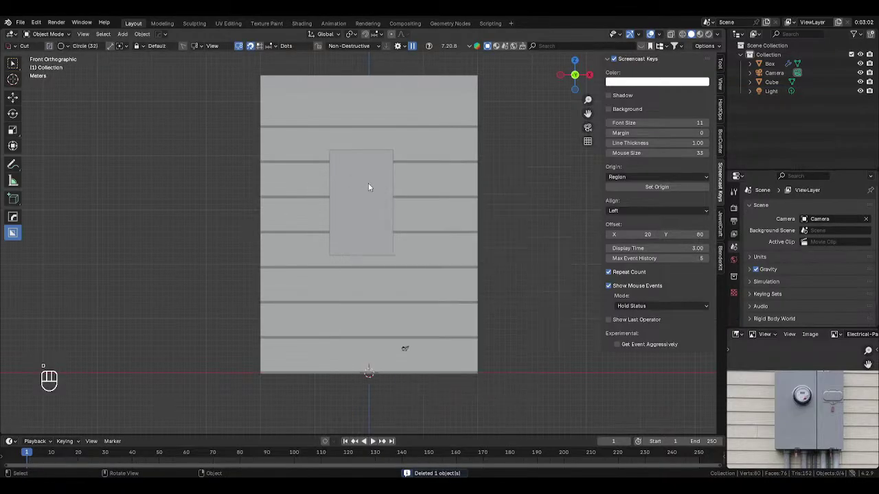
pyautogui.moveTo(368, 182); pyautogui.dragTo(371, 188)
pyautogui.moveTo(378, 192)
pyautogui.mouseDown(button='middle')
pyautogui.moveTo(340, 202)
pyautogui.moveTo(352, 202)
pyautogui.mouseUp(button='middle')
pyautogui.click(340, 203)
pyautogui.press('Tab')
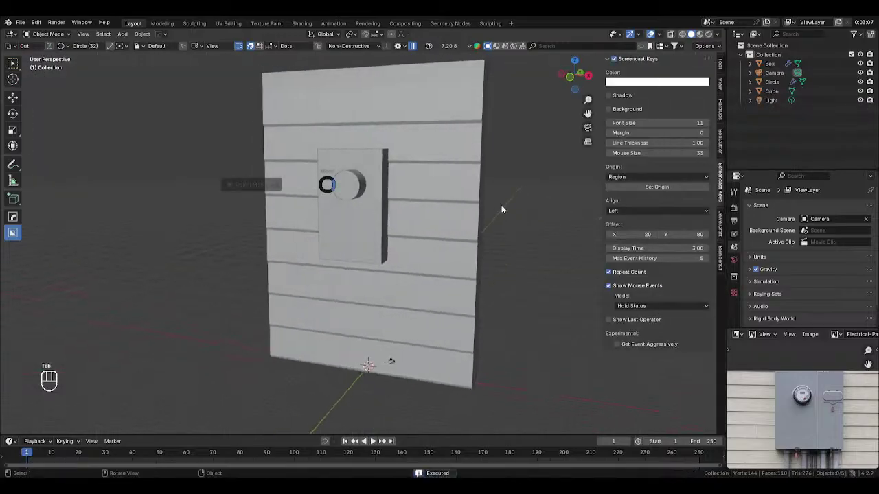
# Step: Bevel the meter cylinder's front rim by about 0.48 m with 2 segments and return to Object Mode
pyautogui.click(346, 186)
pyautogui.press('Tab')
pyautogui.scroll(2, 451, 203)
pyautogui.press('2')
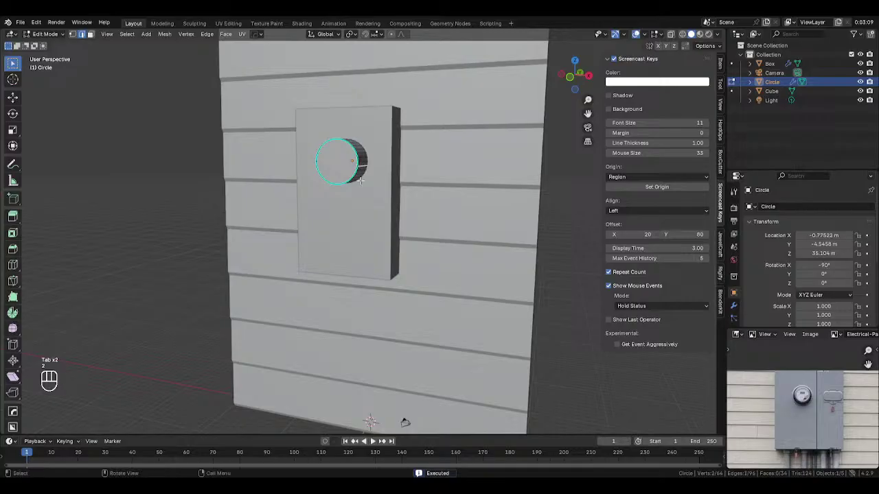
pyautogui.keyDown('alt'); pyautogui.click(357, 169); pyautogui.keyUp('alt')
pyautogui.keyDown('shift'); pyautogui.moveTo(396, 179); pyautogui.dragTo(431, 224, button='middle'); pyautogui.keyUp('shift')
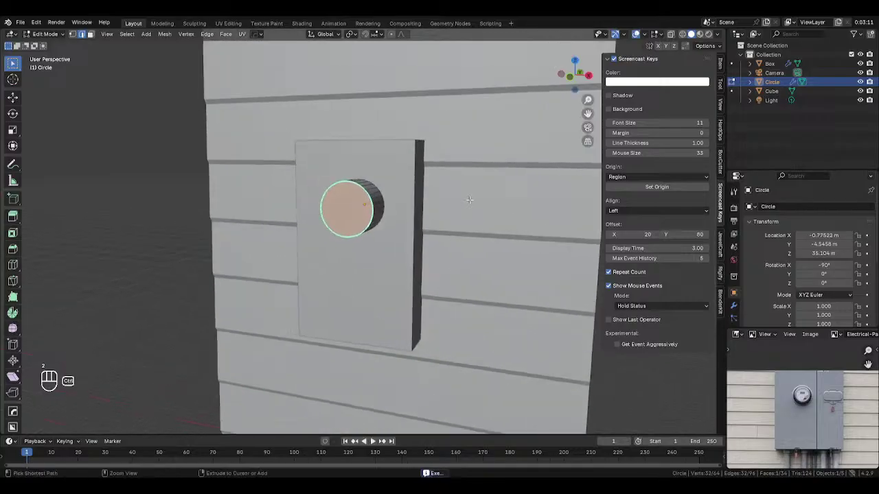
pyautogui.hotkey('ctrl', 'b')
pyautogui.scroll(1, 478, 199)
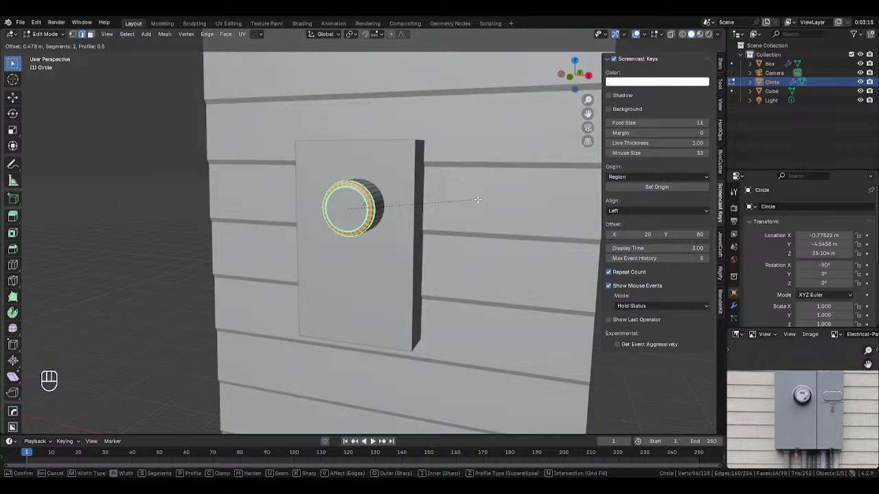
pyautogui.click(480, 199)
pyautogui.press('Tab')
# Step: Move the meter cylinder along Y into the panel box to about -3.46 m
pyautogui.click(437, 201)
pyautogui.moveTo(436, 202); pyautogui.dragTo(363, 202, button='middle')
pyautogui.press('g')
pyautogui.press('y')
pyautogui.click(410, 206)
# Step: Enlarge the meter cylinder's back face by about 1.10 using X-ray, then return to solid Object Mode
pyautogui.press('Tab')
pyautogui.click(388, 208)
pyautogui.press('2')
pyautogui.hotkey('alt', 'z')
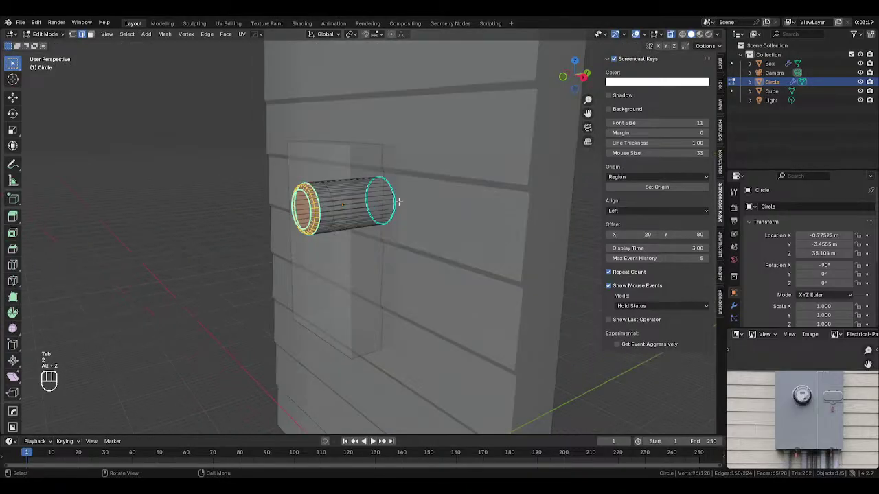
pyautogui.press('s')
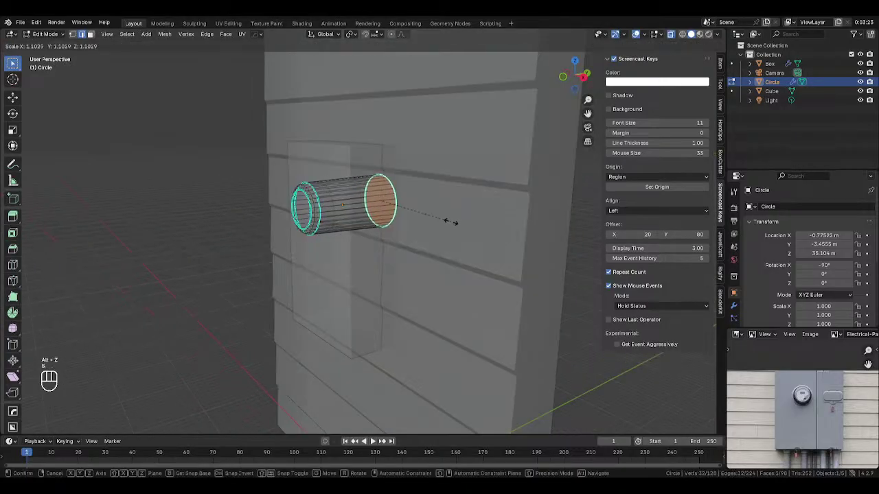
pyautogui.click(453, 222)
pyautogui.press('Tab')
pyautogui.hotkey('alt', 'z')
pyautogui.moveTo(354, 218); pyautogui.dragTo(409, 212, button='middle')
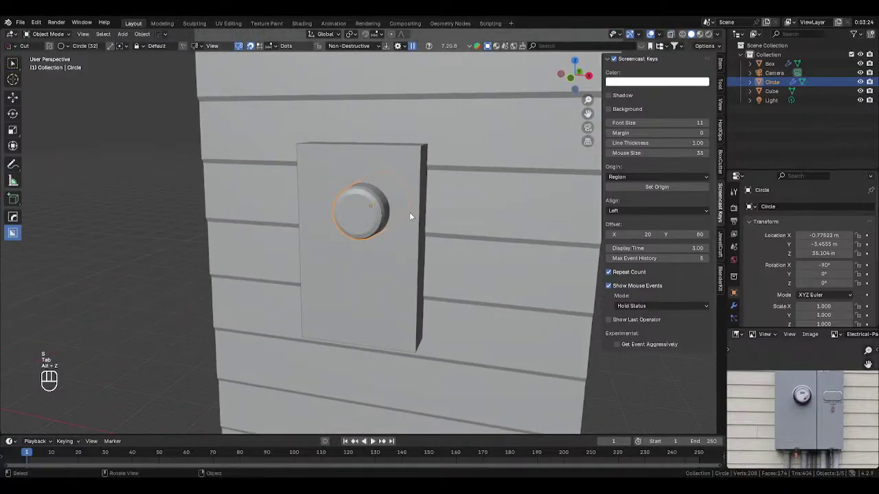
# Step: Cut a 32-sided circular recess about 5.69 m wide and 0.51 m deep into the panel box around the meter with BoxCutter
pyautogui.press('KP_1')
pyautogui.scroll(2, 384, 218)
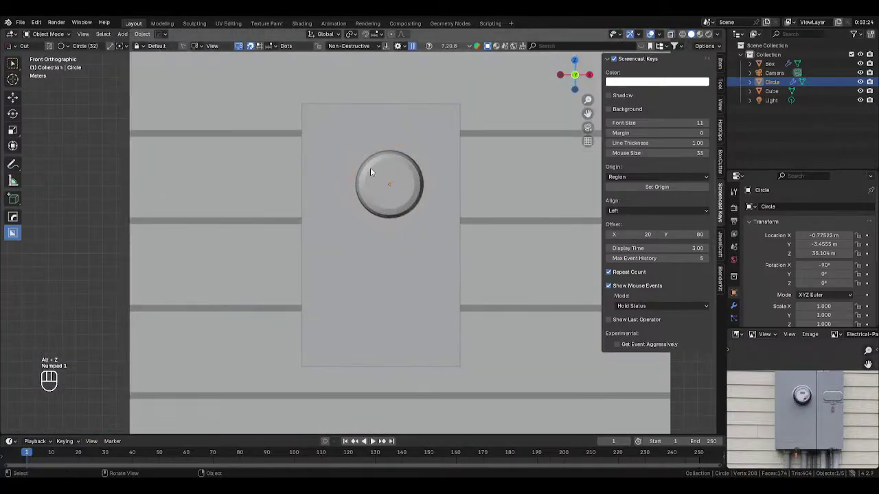
pyautogui.click(421, 234)
pyautogui.press('d')
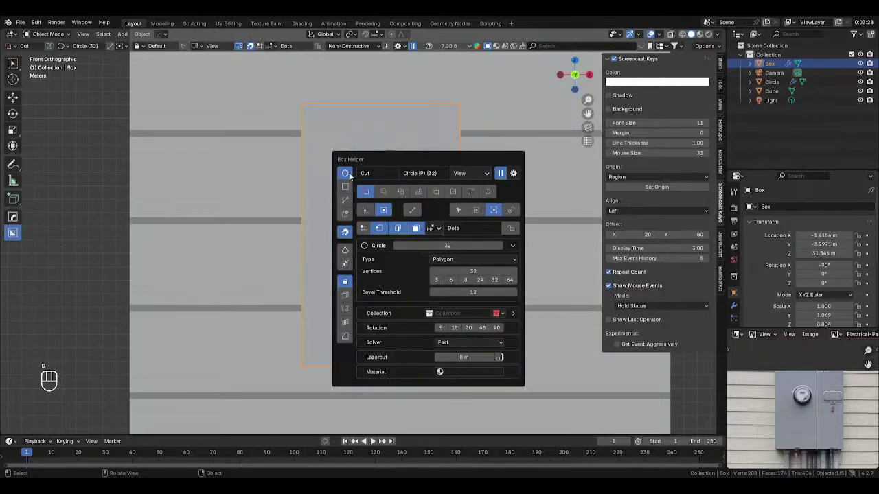
pyautogui.click(367, 194)
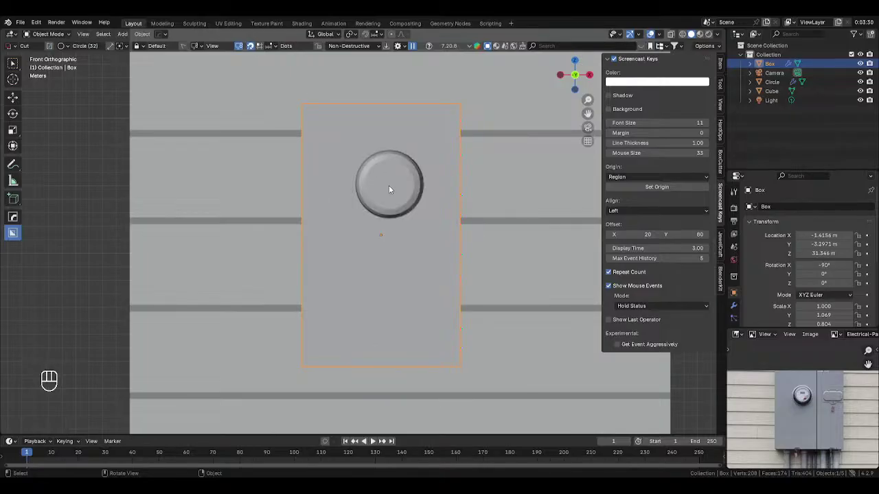
pyautogui.moveTo(386, 184)
pyautogui.mouseDown()
pyautogui.moveTo(429, 215)
pyautogui.moveTo(421, 211)
pyautogui.mouseUp()
pyautogui.moveTo(421, 211); pyautogui.dragTo(395, 218, button='middle')
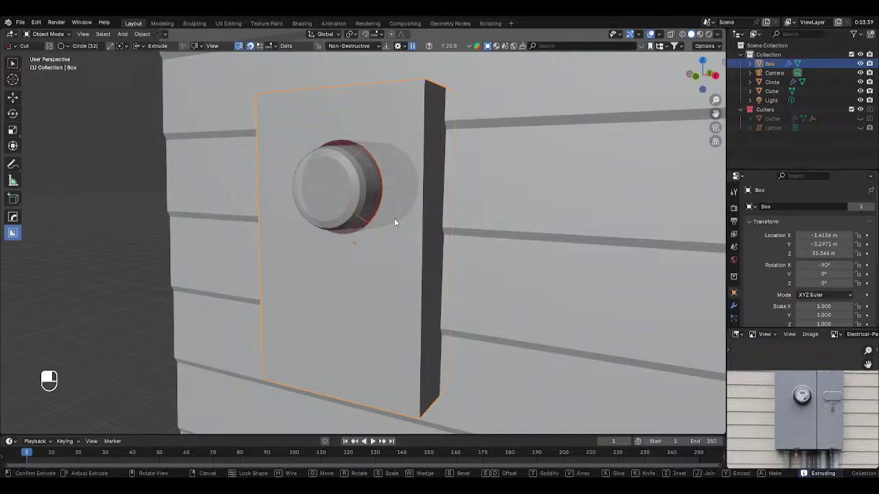
pyautogui.click(351, 214)
pyautogui.press('n')
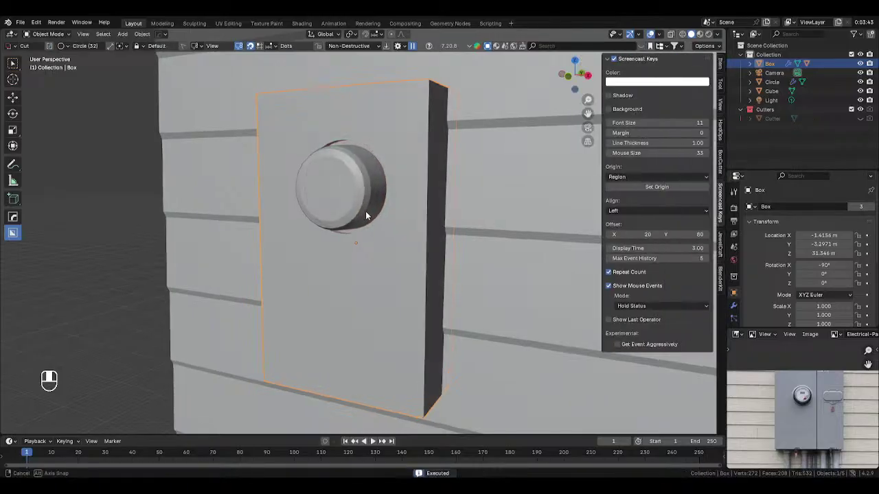
# Step: Snap the meter cylinder's origin to the circular cutter with Selection to Active
pyautogui.moveTo(351, 214); pyautogui.dragTo(402, 216, button='middle')
pyautogui.click(409, 207)
pyautogui.press('KP_1')
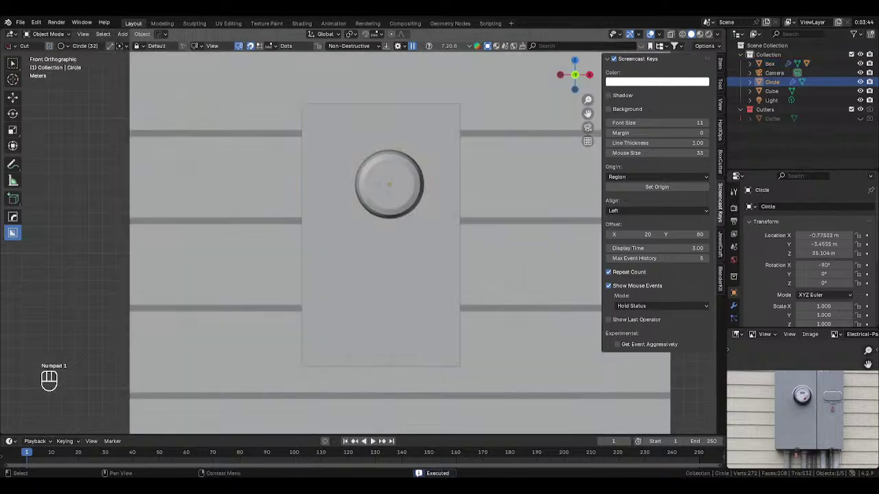
pyautogui.scroll(3, 513, 163)
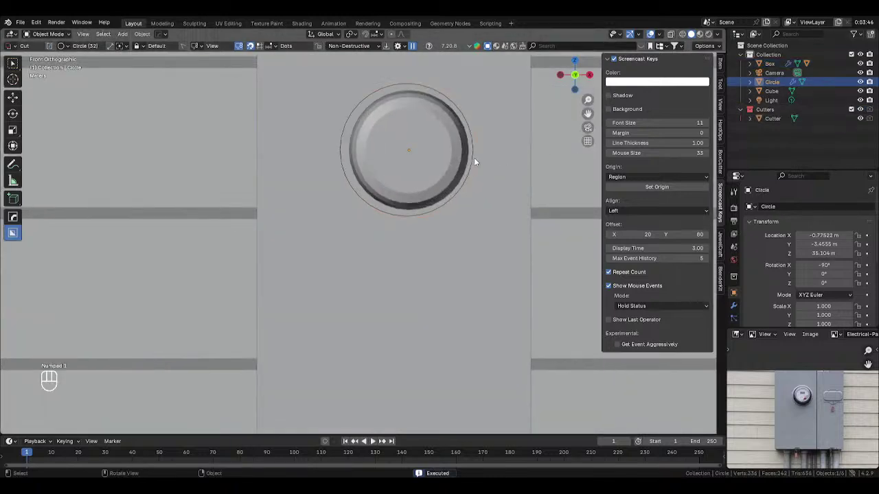
pyautogui.click(721, 65)
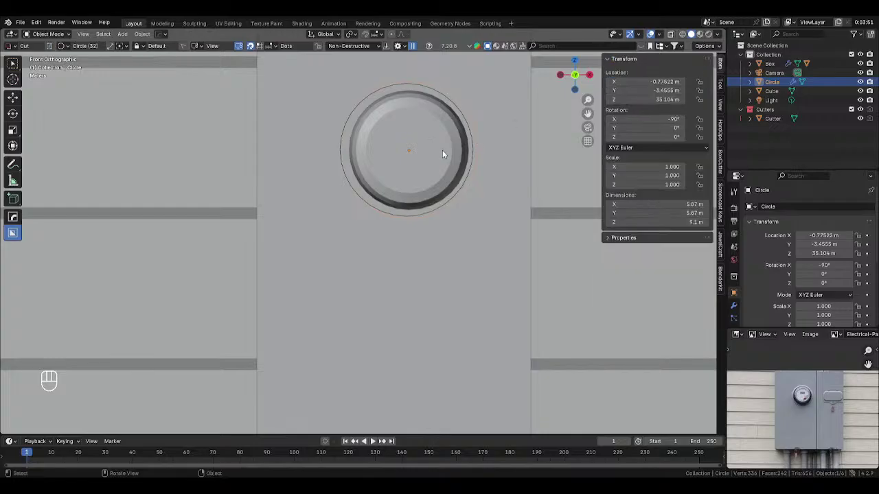
pyautogui.click(468, 175)
pyautogui.hotkey('shift', 's')
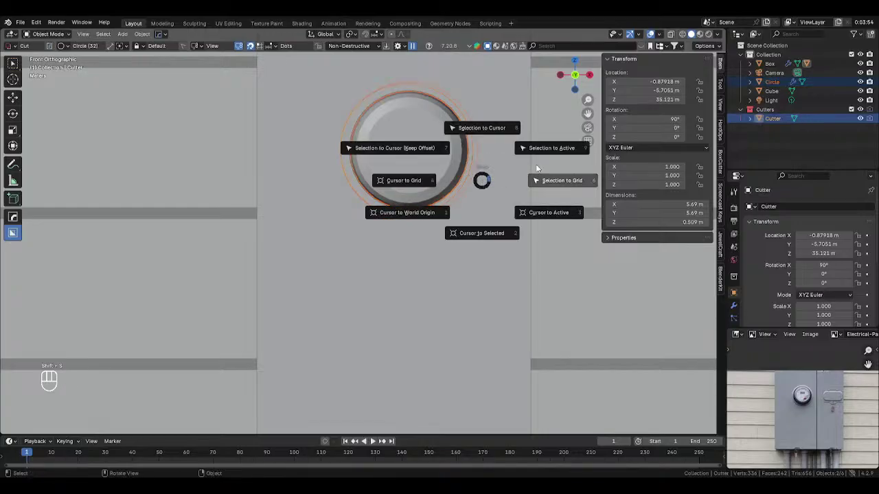
pyautogui.click(543, 157)
pyautogui.click(420, 161)
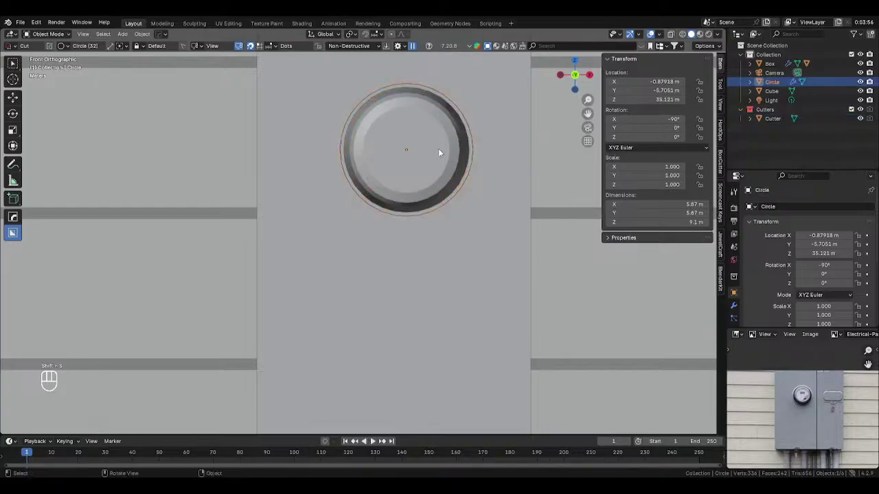
pyautogui.click(468, 178)
# Step: Shorten the meter cylinder by scaling it along global Y to 0.600
pyautogui.moveTo(483, 185)
pyautogui.mouseDown(button='middle')
pyautogui.moveTo(424, 216)
pyautogui.moveTo(471, 217)
pyautogui.moveTo(422, 181)
pyautogui.moveTo(497, 176)
pyautogui.mouseUp(button='middle')
pyautogui.click(434, 198)
pyautogui.press('Tab')
pyautogui.hotkey('alt', 'z')
pyautogui.hotkey('alt', 'z')
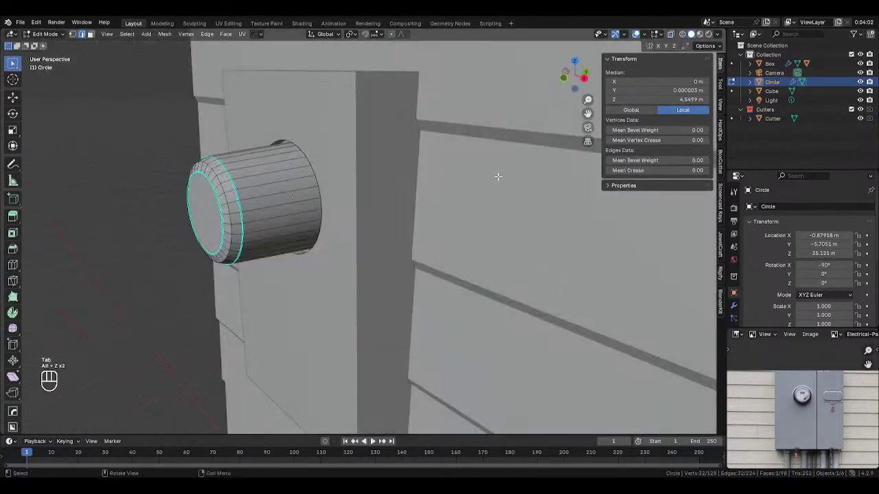
pyautogui.press('Tab')
pyautogui.press('s')
pyautogui.press('y')
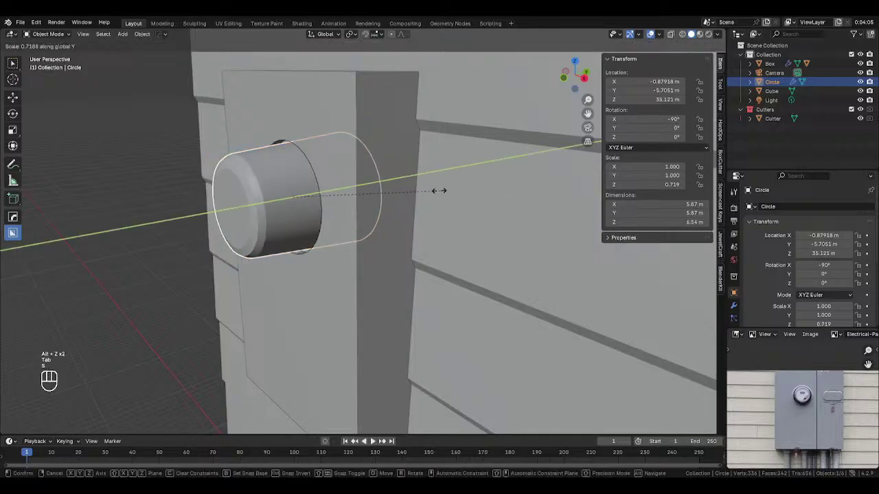
pyautogui.click(414, 188)
# Step: Scale the meter cylinder's back face up by about 1.10 in X-ray, then return to solid Object Mode
pyautogui.moveTo(414, 188); pyautogui.dragTo(395, 188, button='middle')
pyautogui.press('Tab')
pyautogui.click(454, 190)
pyautogui.hotkey('alt', 'z')
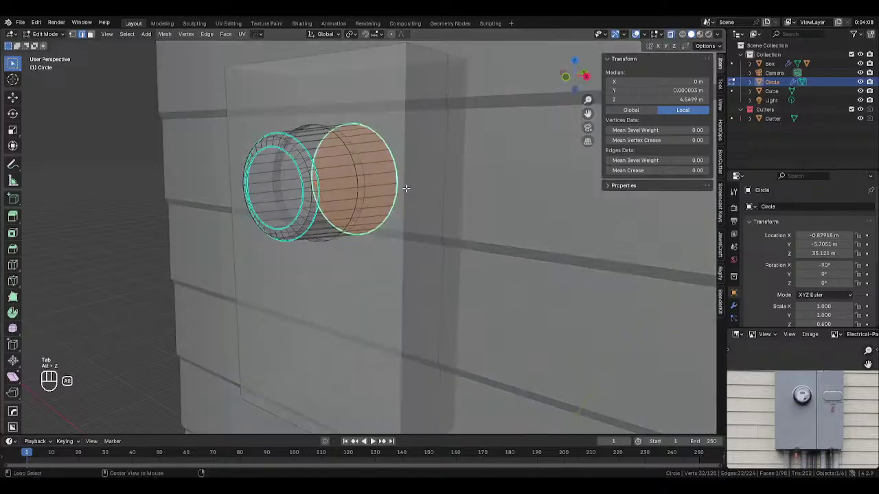
pyautogui.press('s')
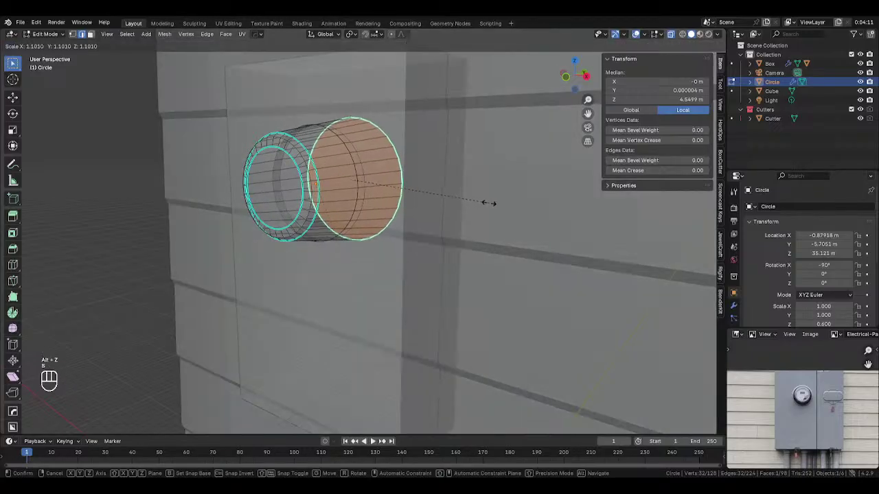
pyautogui.click(488, 202)
pyautogui.press('Tab')
pyautogui.press('z')
pyautogui.click(386, 185)
pyautogui.hotkey('alt', 'z')
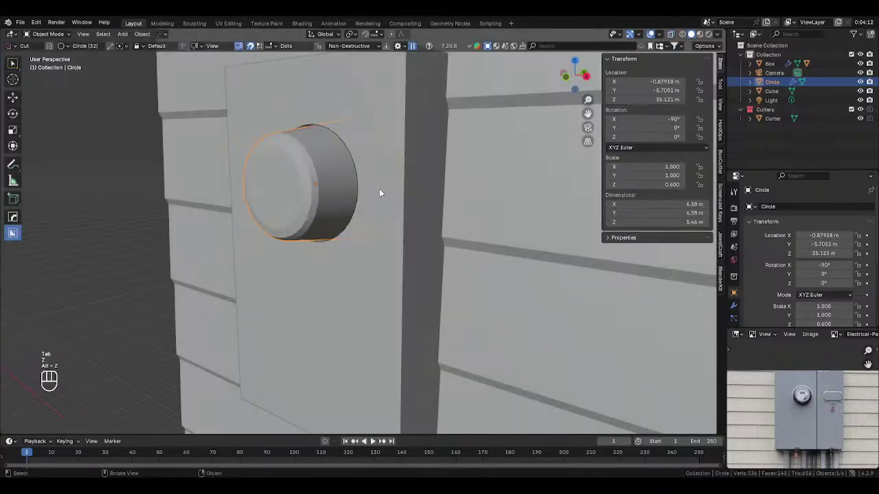
# Step: Extrude the meter's front face inward to about -4.24 m on local Z to form a shallow recess
pyautogui.moveTo(379, 189)
pyautogui.mouseDown(button='middle')
pyautogui.moveTo(436, 185)
pyautogui.moveTo(416, 182)
pyautogui.mouseUp(button='middle')
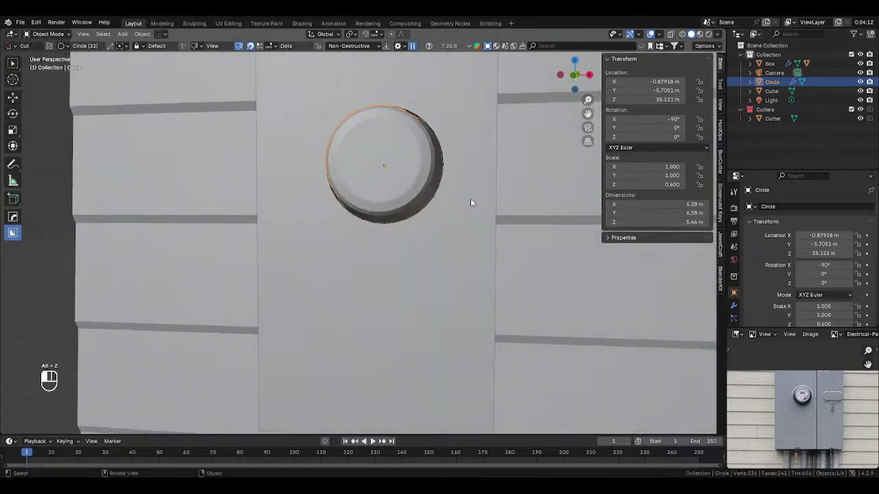
pyautogui.click(471, 199)
pyautogui.press('Tab')
pyautogui.moveTo(505, 208); pyautogui.dragTo(377, 199, button='middle')
pyautogui.press('Tab')
pyautogui.click(360, 209)
pyautogui.press('Tab')
pyautogui.press('3')
pyautogui.press('e')
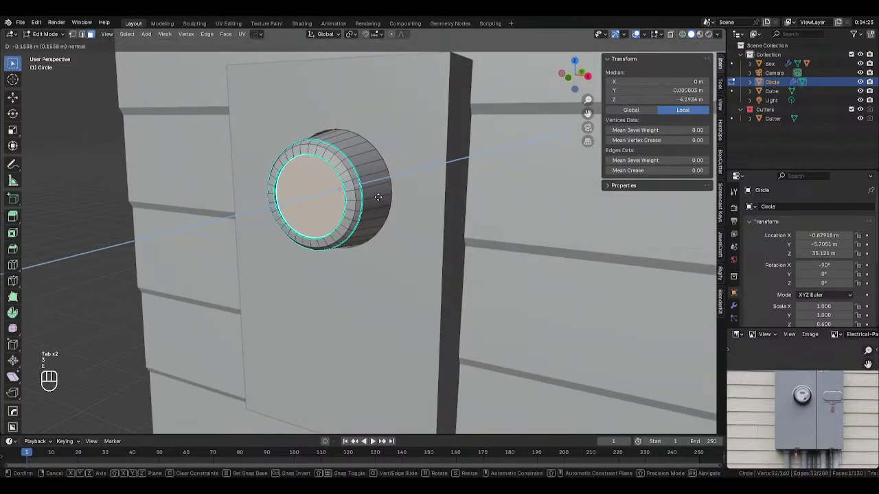
pyautogui.click(378, 197)
pyautogui.scroll(4, 378, 199)
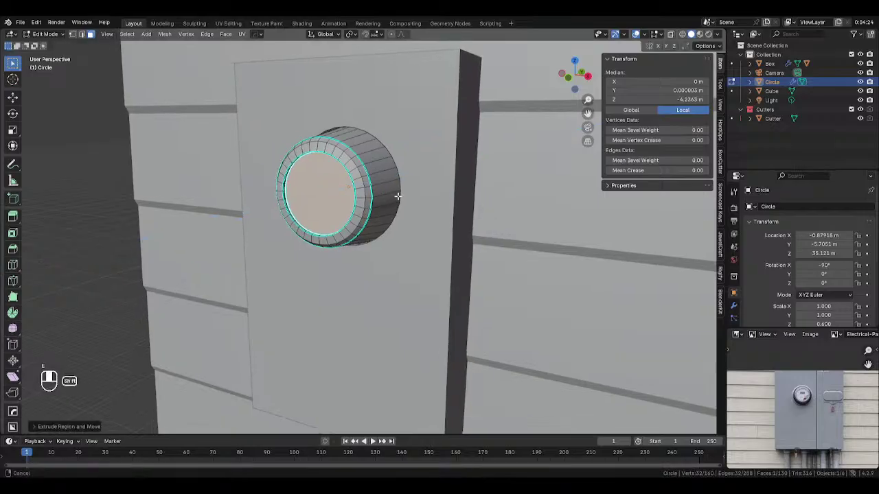
# Step: Push the meter's recessed front face deeper along Y to about -4.18 m on local Z
pyautogui.moveTo(378, 199); pyautogui.dragTo(412, 223, button='middle')
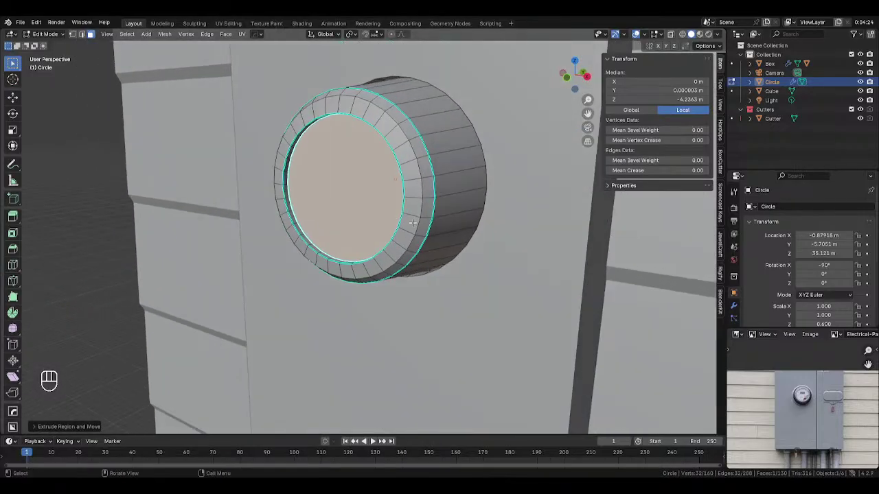
pyautogui.press('g')
pyautogui.press('y')
pyautogui.click(292, 203)
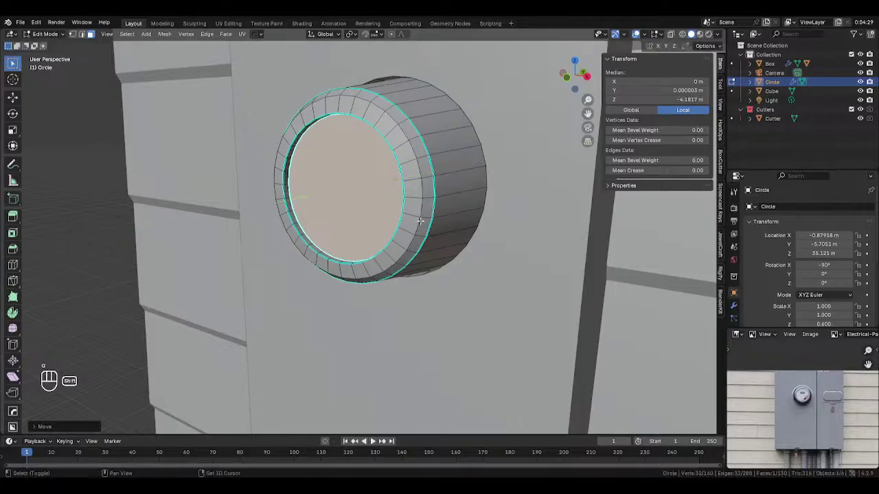
# Step: Bevel the edge loop around the meter's front recess by about 0.17 m with 2 segments and return to Object Mode
pyautogui.keyDown('alt'); pyautogui.click(286, 200); pyautogui.keyUp('alt')
pyautogui.moveTo(286, 199); pyautogui.dragTo(473, 213, button='middle')
pyautogui.hotkey('ctrl', 'b')
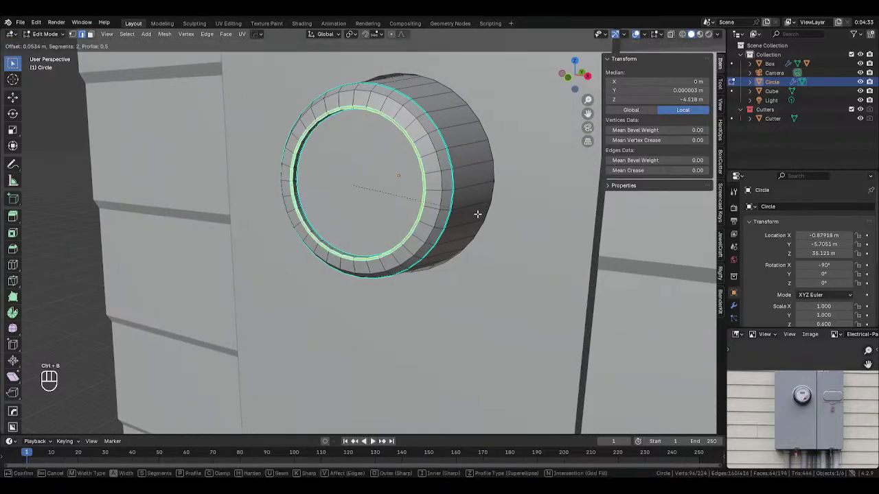
pyautogui.scroll(1, 476, 212)
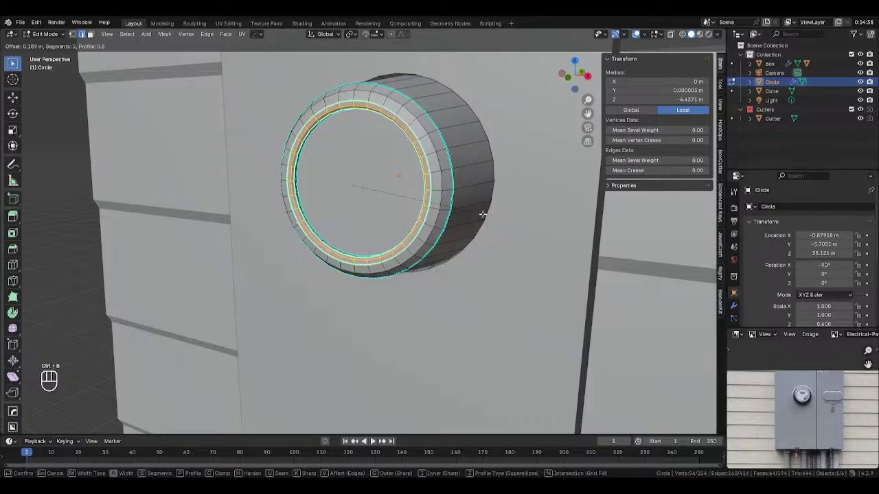
pyautogui.click(483, 214)
pyautogui.press('Tab')
# Step: Remove the panel box's Smooth by Angle modifier and shade the box flat
pyautogui.moveTo(523, 227); pyautogui.dragTo(476, 219, button='middle')
pyautogui.click(477, 213)
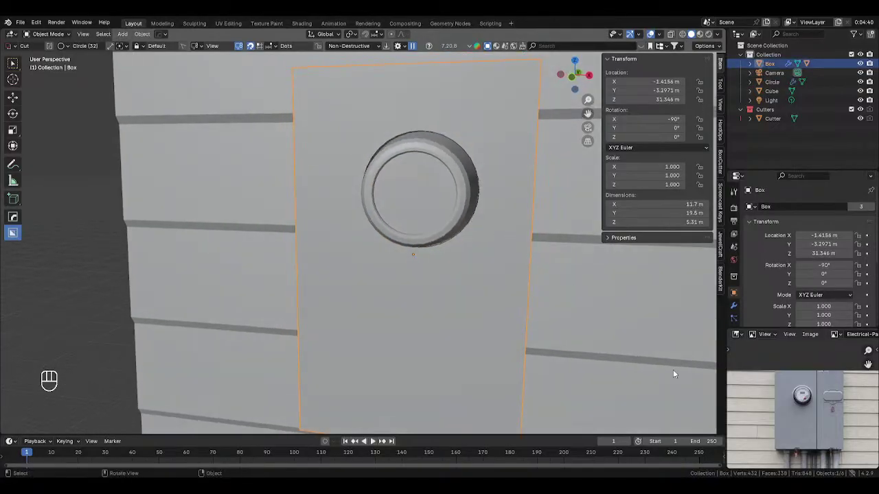
pyautogui.scroll(-2, 784, 399)
pyautogui.scroll(4, 805, 405)
pyautogui.scroll(-2, 827, 423)
pyautogui.moveTo(587, 330); pyautogui.dragTo(492, 230, button='middle')
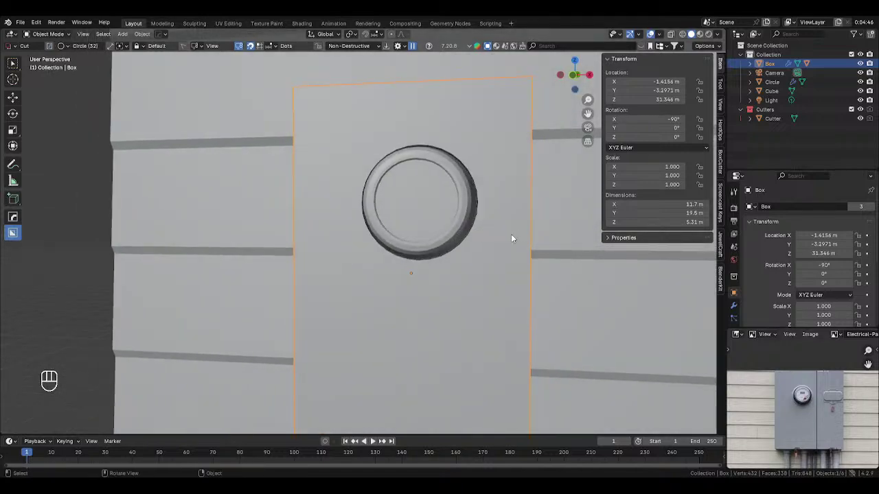
pyautogui.press('q')
pyautogui.rightClick(443, 228)
pyautogui.click(733, 306)
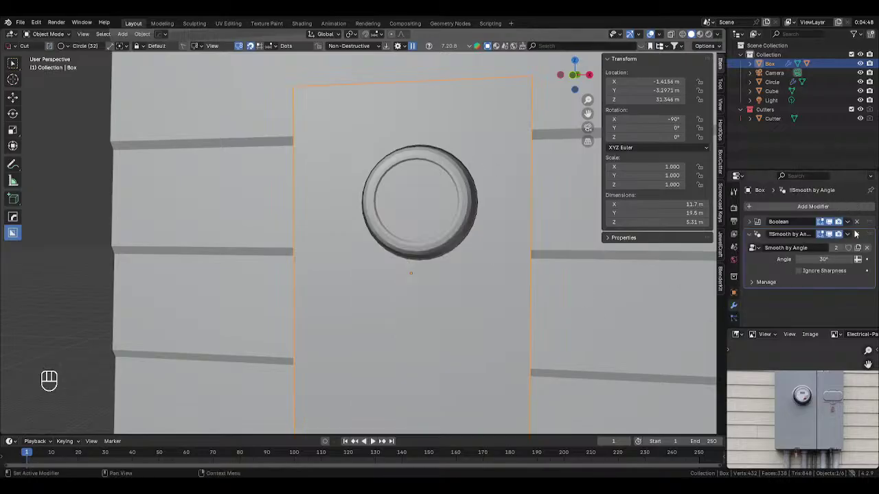
pyautogui.click(856, 234)
pyautogui.rightClick(575, 247)
pyautogui.click(517, 263)
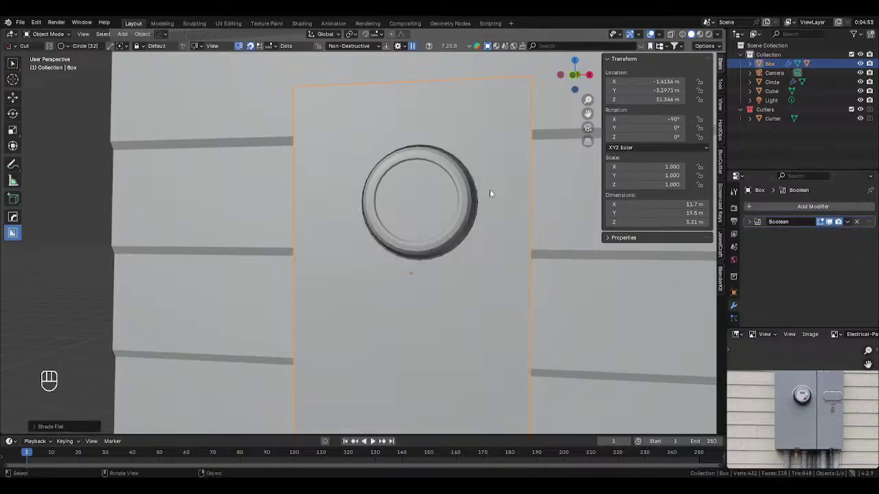
# Step: Select the circular cutter behind the meter and shade it flat
pyautogui.click(478, 218)
pyautogui.click(476, 229)
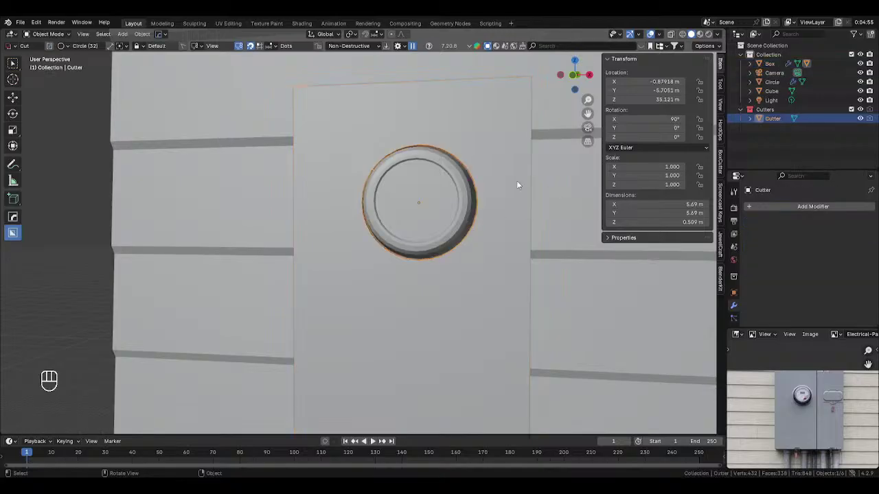
pyautogui.rightClick(473, 171)
pyautogui.click(471, 169)
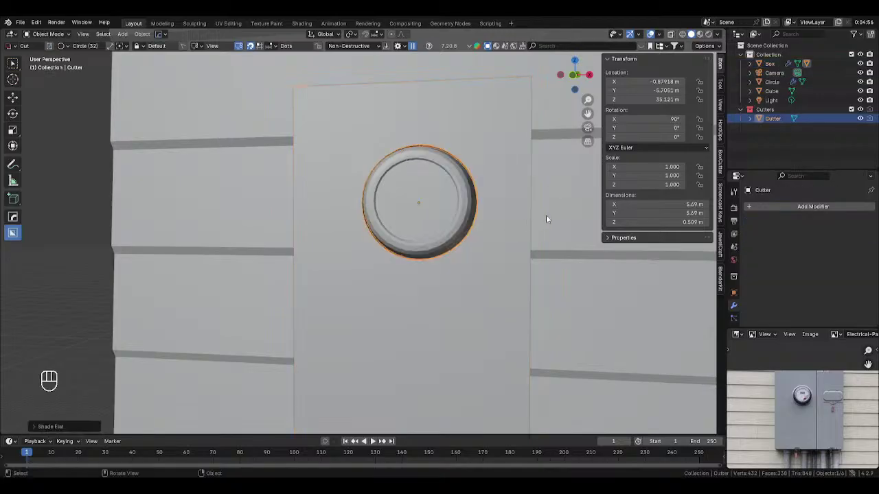
# Step: Apply the panel box's Boolean modifier and delete the circular cutter object
pyautogui.click(504, 194)
pyautogui.click(848, 221)
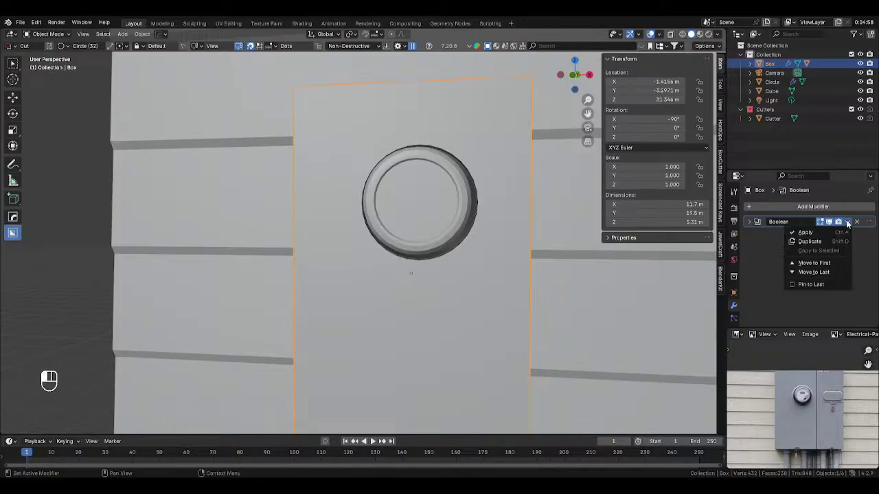
pyautogui.click(840, 234)
pyautogui.click(479, 204)
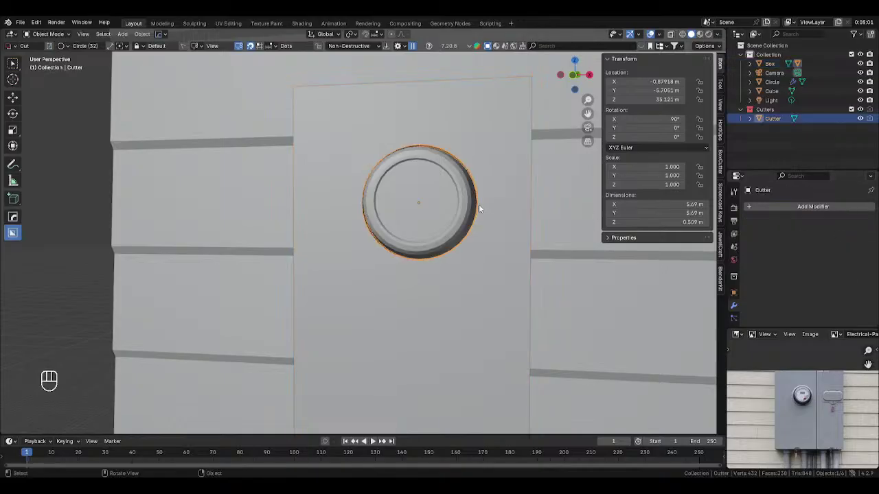
pyautogui.click(481, 204)
pyautogui.click(770, 120)
pyautogui.press('Delete')
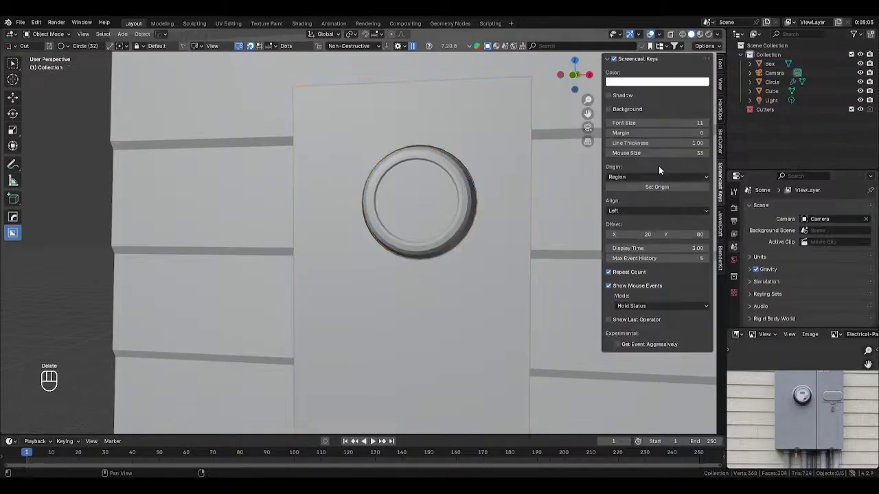
pyautogui.click(457, 234)
pyautogui.click(472, 234)
pyautogui.press('Tab')
pyautogui.press('2')
pyautogui.keyDown('alt'); pyautogui.click(491, 207); pyautogui.keyUp('alt')
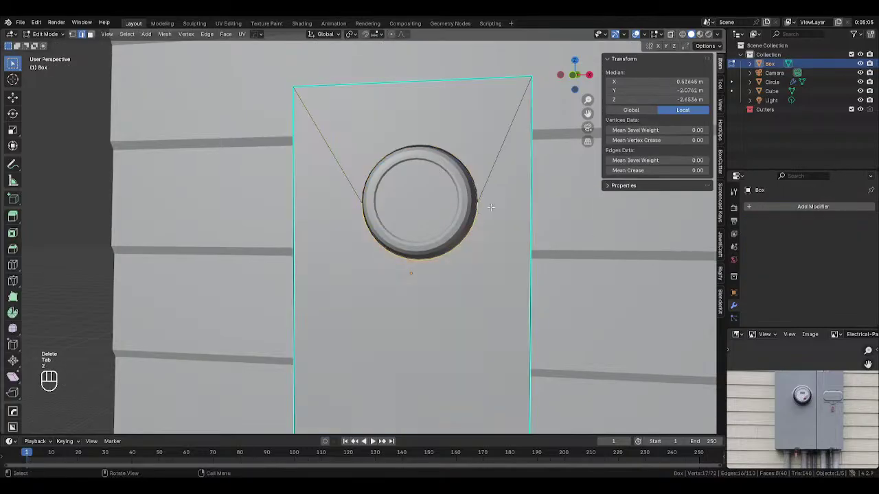
pyautogui.keyDown('alt'); pyautogui.keyDown('shift'); pyautogui.click(479, 183); pyautogui.keyUp('shift'); pyautogui.keyUp('alt')
pyautogui.scroll(1, 525, 200)
pyautogui.hotkey('ctrl', 'b')
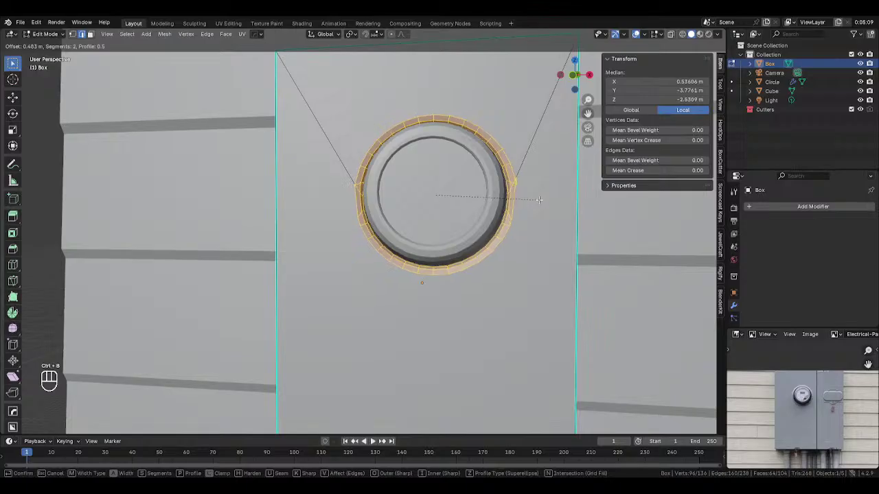
pyautogui.rightClick(534, 199)
# Step: Hide the meter cylinder and start editing the panel box's mesh
pyautogui.moveTo(534, 199); pyautogui.dragTo(461, 223, button='middle')
pyautogui.scroll(2, 546, 194)
pyautogui.press('1')
pyautogui.press('Tab')
pyautogui.click(402, 224)
pyautogui.press('g')
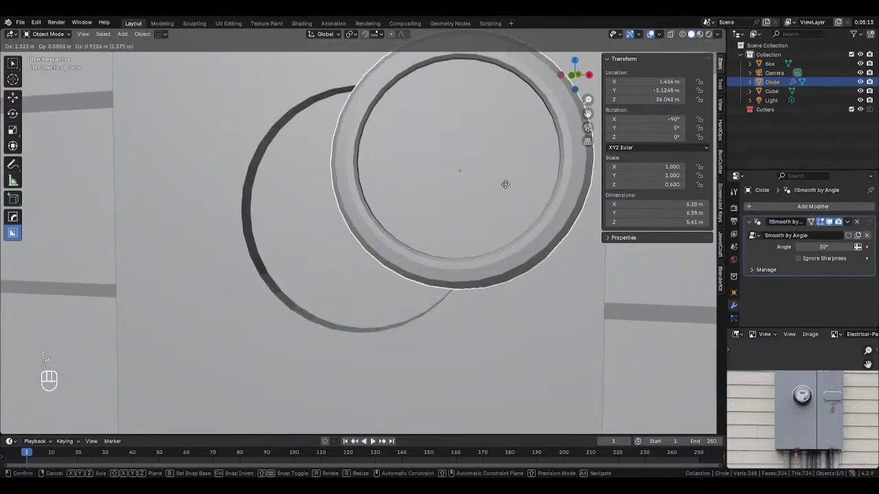
pyautogui.rightClick(469, 227)
pyautogui.press('h')
pyautogui.click(520, 168)
pyautogui.press('Tab')
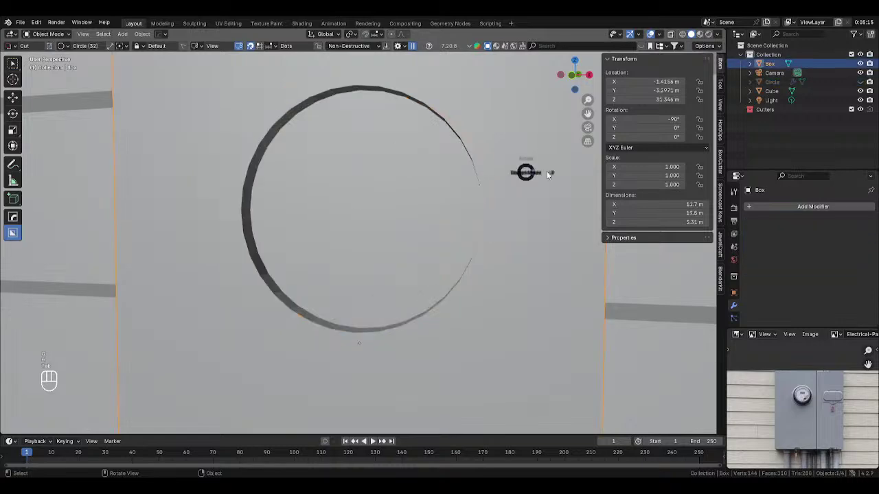
pyautogui.click(552, 172)
pyautogui.moveTo(553, 172); pyautogui.dragTo(435, 200, button='middle')
pyautogui.scroll(3, 435, 199)
pyautogui.keyDown('shift'); pyautogui.moveTo(435, 199); pyautogui.dragTo(521, 173, button='middle'); pyautogui.keyUp('shift')
pyautogui.scroll(-1, 484, 180)
pyautogui.scroll(-2, 523, 233)
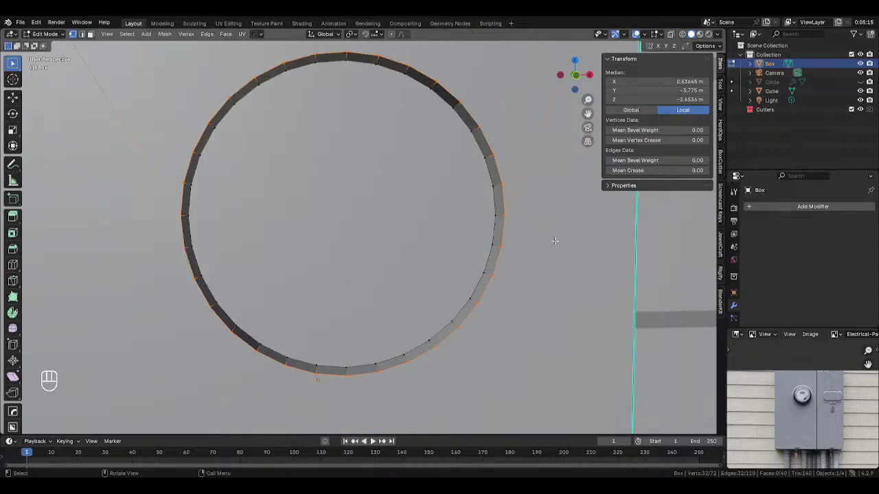
pyautogui.scroll(2, 562, 243)
pyautogui.scroll(-2, 563, 243)
pyautogui.hotkey('ctrl', 'b')
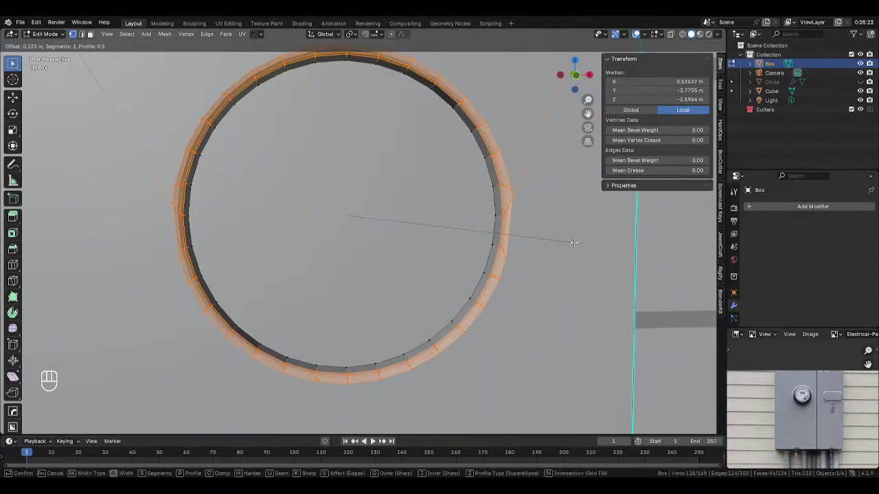
pyautogui.scroll(-1, 575, 242)
pyautogui.scroll(1, 573, 241)
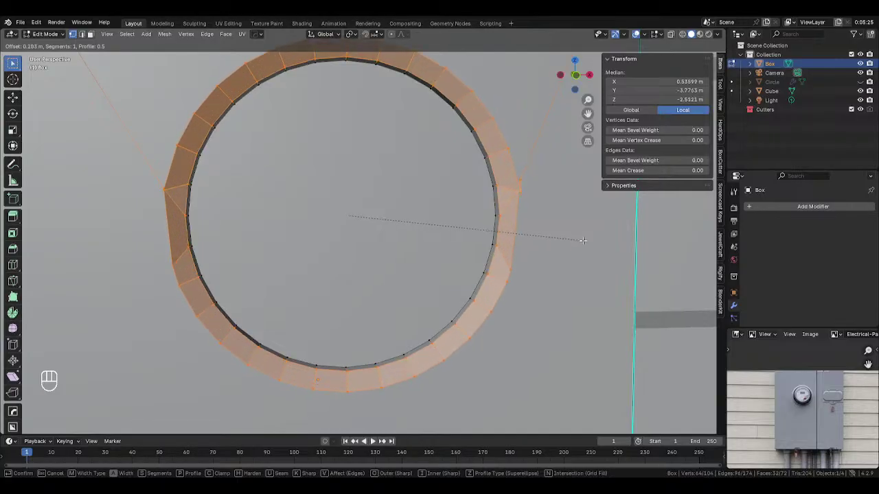
pyautogui.write('0.4')
pyautogui.scroll(-1, 575, 238)
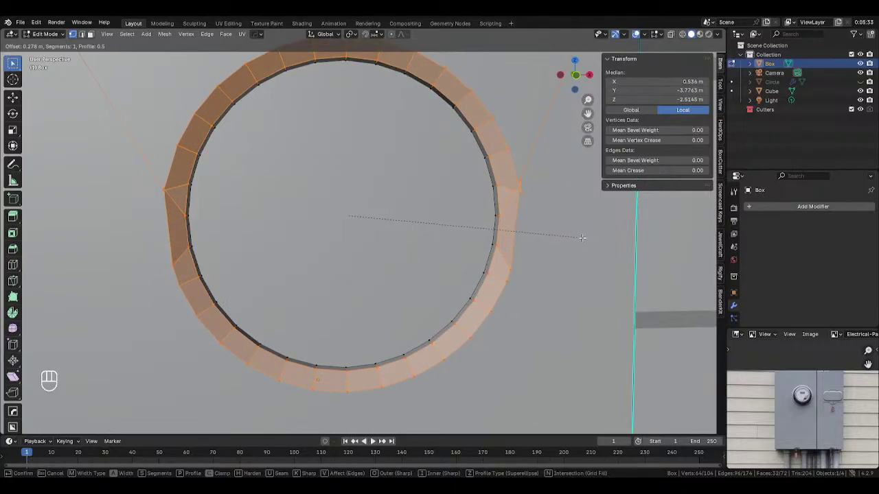
pyautogui.press('Escape')
# Step: Merge the outer and inner vertices just above the recess's right diagonal corner into those at the corner, using At Last
pyautogui.click(505, 187)
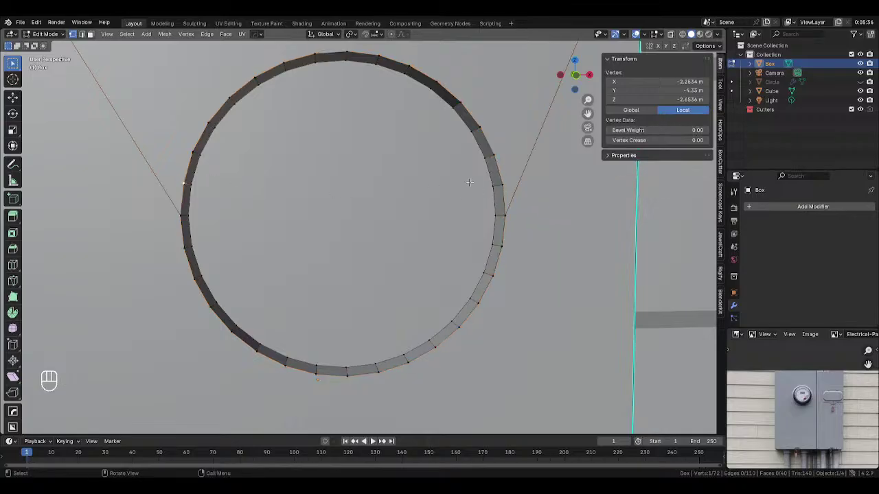
pyautogui.keyDown('shift'); pyautogui.click(504, 214); pyautogui.keyUp('shift')
pyautogui.rightClick(509, 194)
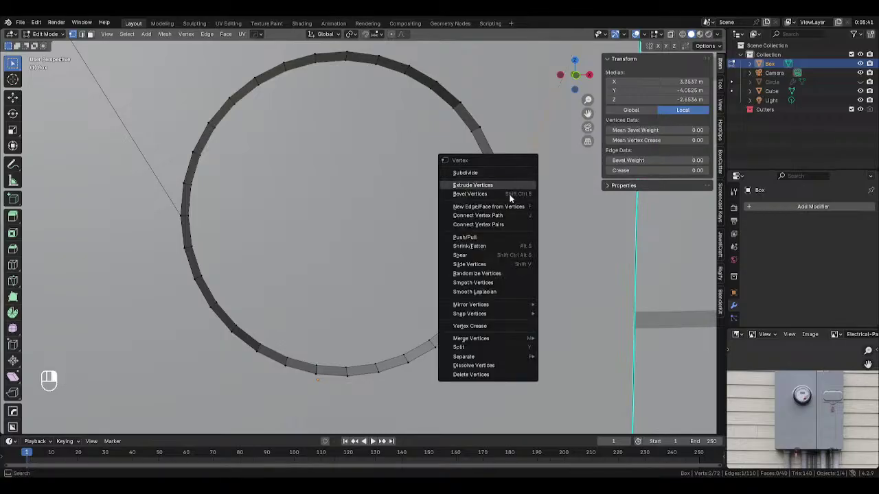
pyautogui.moveTo(492, 337)
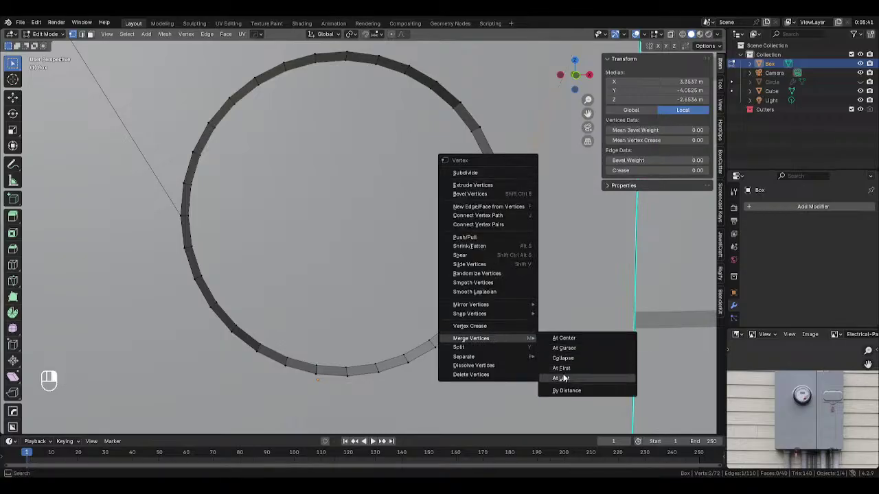
pyautogui.click(562, 379)
pyautogui.keyDown('shift'); pyautogui.click(498, 206); pyautogui.keyUp('shift')
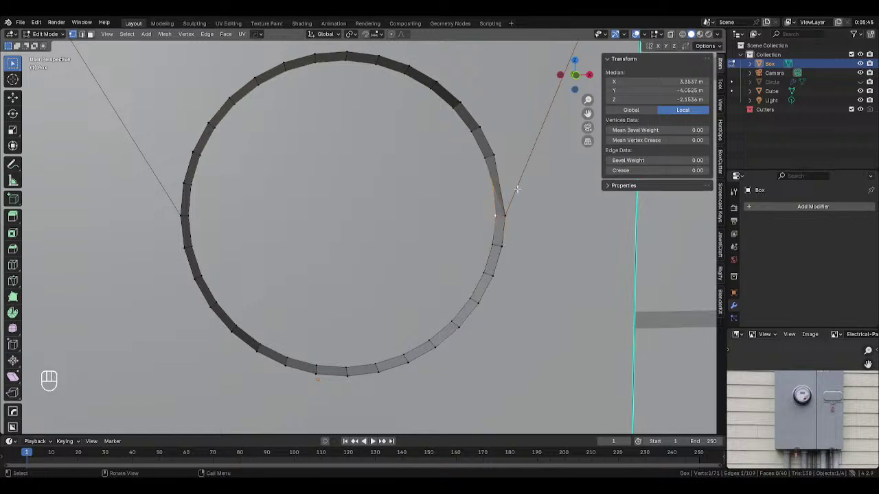
pyautogui.rightClick(496, 205)
pyautogui.moveTo(497, 205)
pyautogui.click(561, 243)
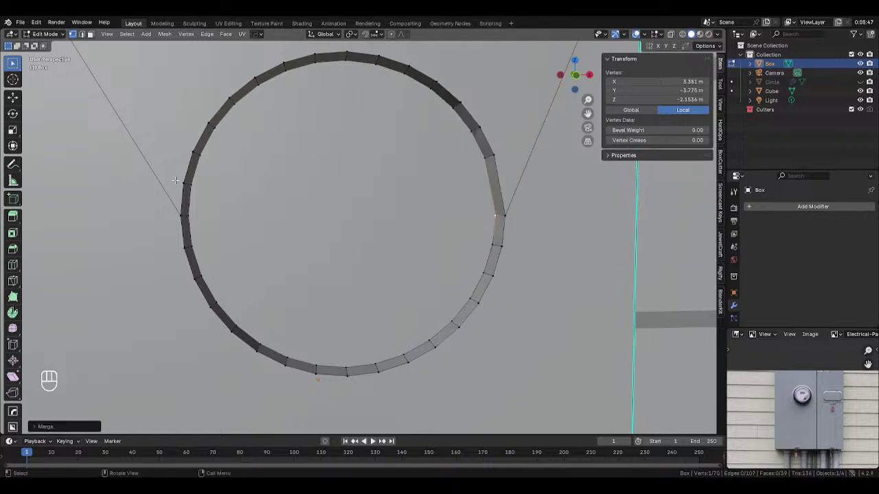
# Step: Merge the recess's inner vertex just above the left diagonal corner into the inner vertex at that corner, using At Last
pyautogui.keyDown('shift'); pyautogui.click(190, 212); pyautogui.keyUp('shift')
pyautogui.rightClick(190, 210)
pyautogui.moveTo(198, 206)
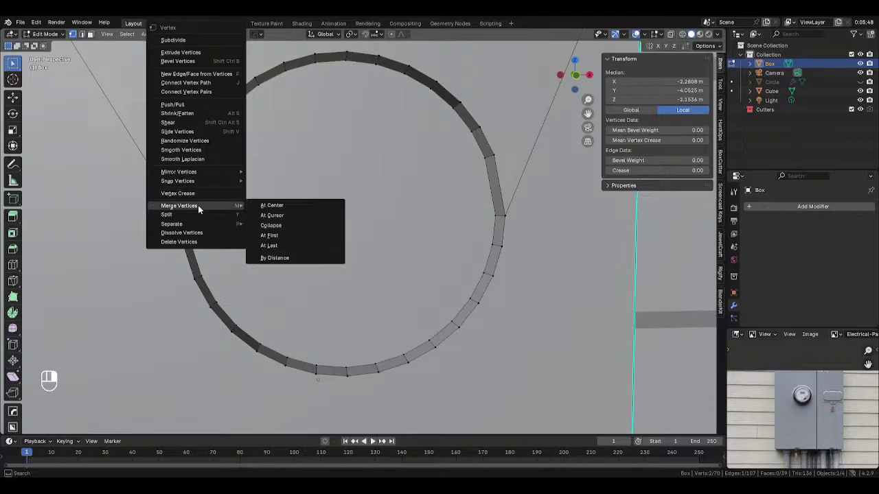
pyautogui.click(269, 246)
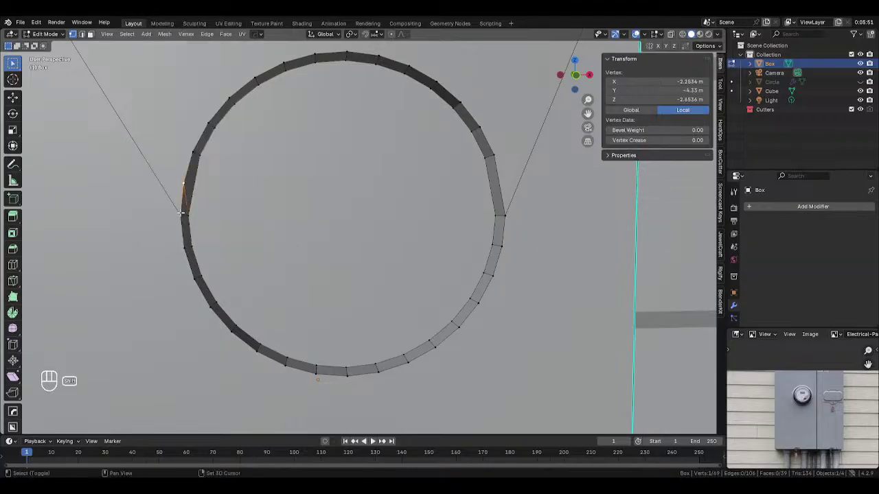
# Step: Merge the outer rim vertex above the left diagonal corner into the corner vertex, using At Last
pyautogui.keyDown('shift'); pyautogui.click(182, 212); pyautogui.keyUp('shift')
pyautogui.rightClick(182, 212)
pyautogui.click(250, 244)
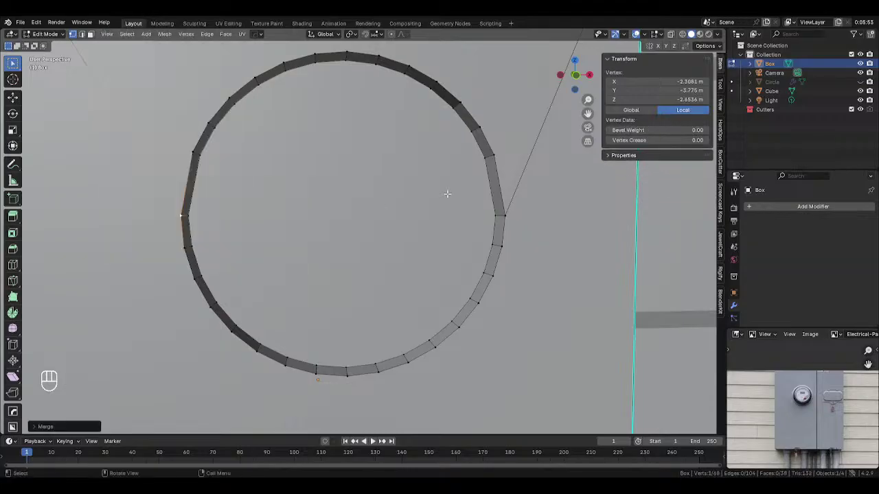
# Step: Try beveling the recess's complete outer rim with four segments and inspect the shading in Object Mode
pyautogui.press('2')
pyautogui.keyDown('alt'); pyautogui.click(496, 185); pyautogui.keyUp('alt')
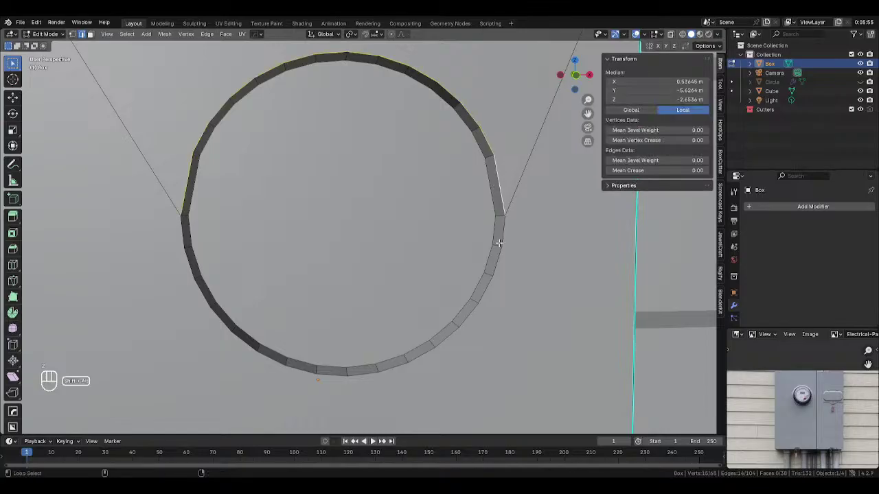
pyautogui.keyDown('alt'); pyautogui.keyDown('shift'); pyautogui.click(497, 265); pyautogui.keyUp('shift'); pyautogui.keyUp('alt')
pyautogui.hotkey('ctrl', 'b')
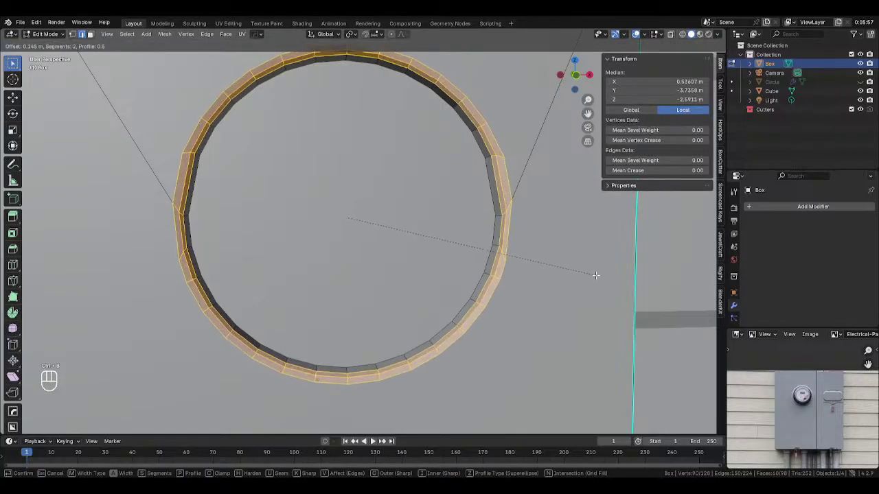
pyautogui.scroll(2, 602, 275)
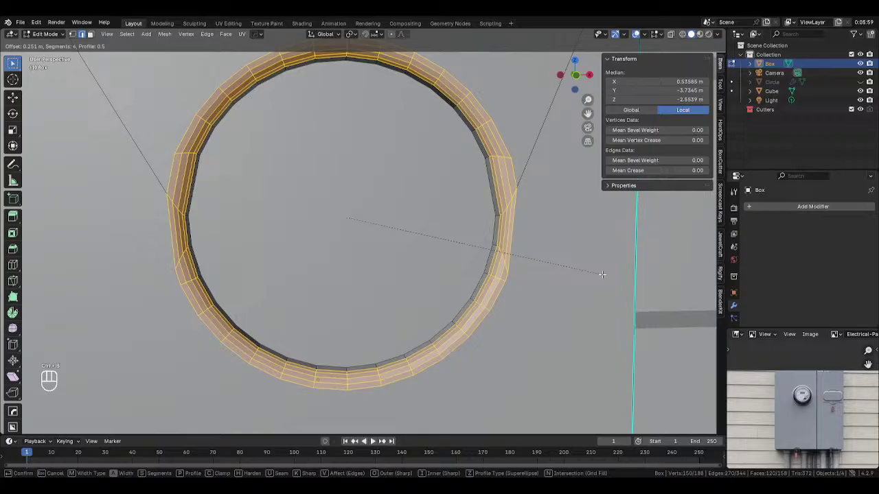
pyautogui.click(603, 274)
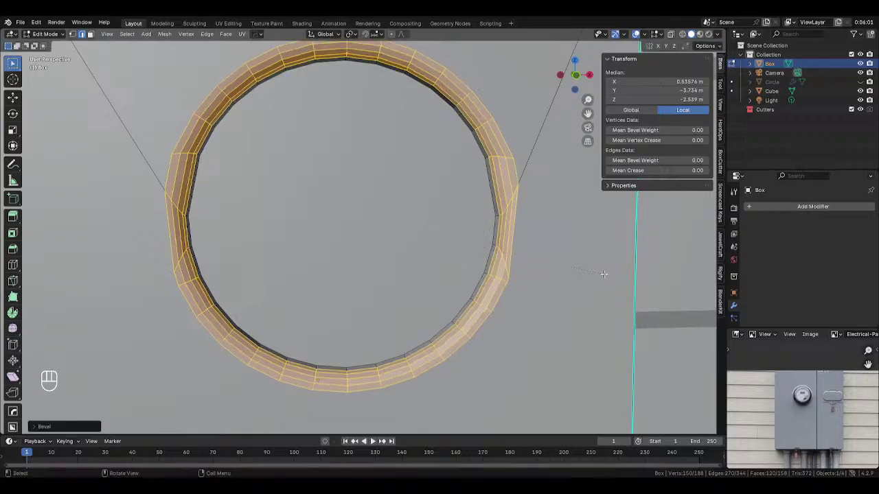
pyautogui.press('Tab')
pyautogui.scroll(-3, 443, 239)
pyautogui.scroll(4, 435, 242)
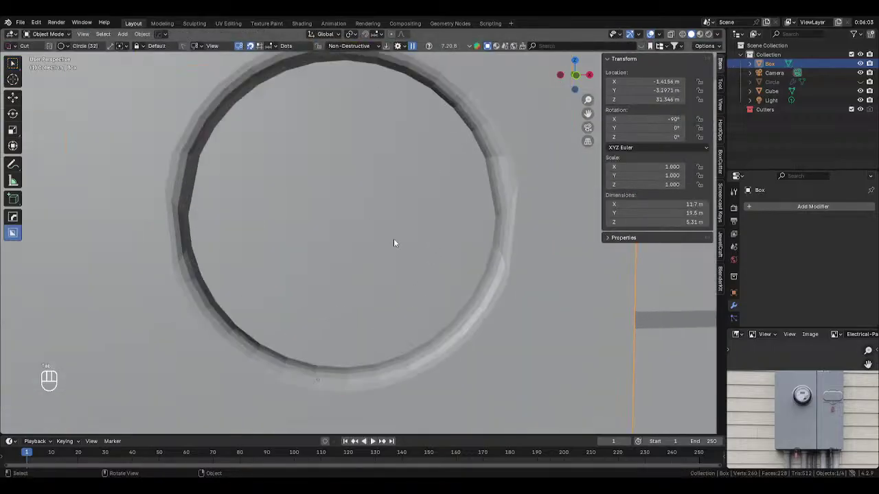
# Step: Undo the four-segment bevel on the recess's outer rim
pyautogui.press('Tab')
pyautogui.hotkey('ctrl', 'z')
pyautogui.hotkey('ctrl', 'z')
pyautogui.hotkey('ctrl', 'z')
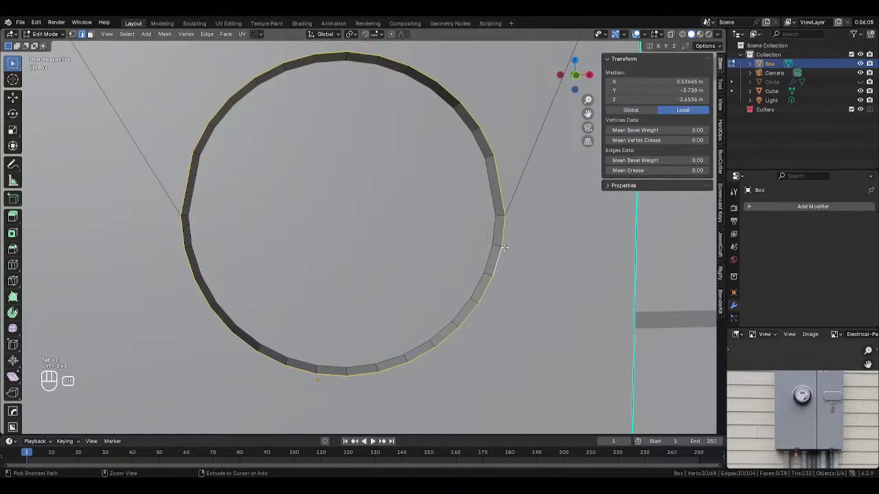
# Step: Add a centered loop cut across the recess wall just below each diagonal corner, on the right and left sides
pyautogui.hotkey('ctrl', 'r')
pyautogui.click(503, 240)
pyautogui.rightClick(504, 240)
pyautogui.hotkey('ctrl', 'r')
pyautogui.click(190, 236)
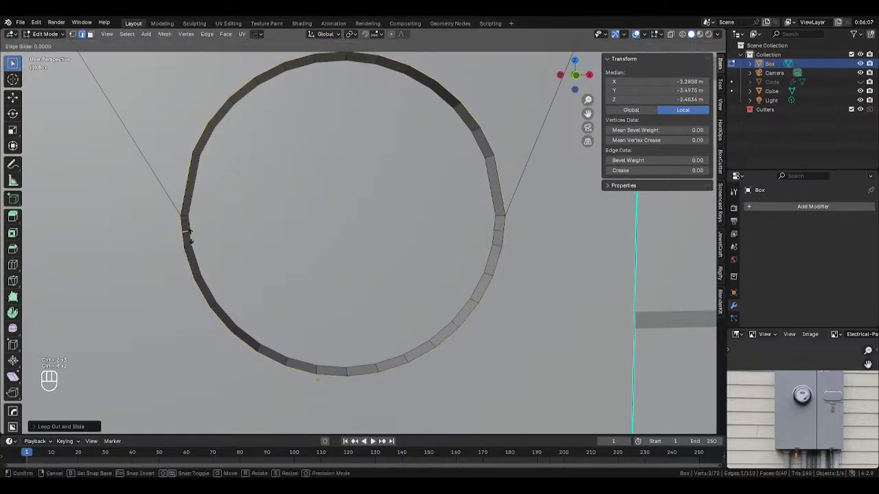
pyautogui.rightClick(189, 237)
# Step: Select both halves of the recess's outer rim and bevel them with six segments
pyautogui.press('2')
pyautogui.keyDown('alt'); pyautogui.click(186, 250); pyautogui.keyUp('alt')
pyautogui.rightClick(191, 227)
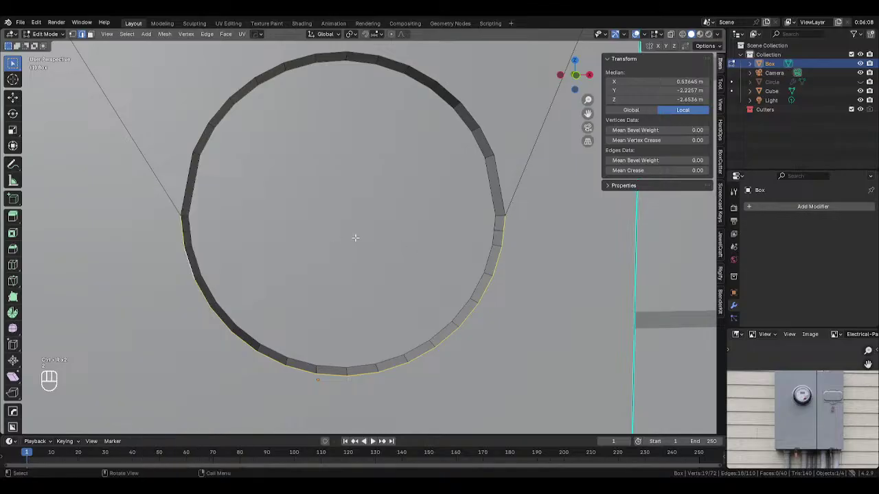
pyautogui.keyDown('alt'); pyautogui.keyDown('shift'); pyautogui.click(187, 186); pyautogui.keyUp('shift'); pyautogui.keyUp('alt')
pyautogui.hotkey('ctrl', 'z')
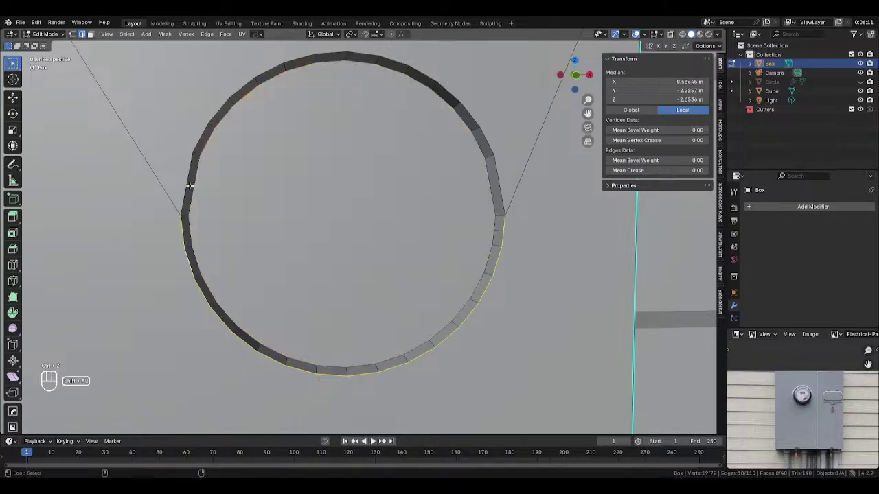
pyautogui.keyDown('alt'); pyautogui.keyDown('shift'); pyautogui.click(190, 185); pyautogui.keyUp('shift'); pyautogui.keyUp('alt')
pyautogui.hotkey('ctrl', 'b')
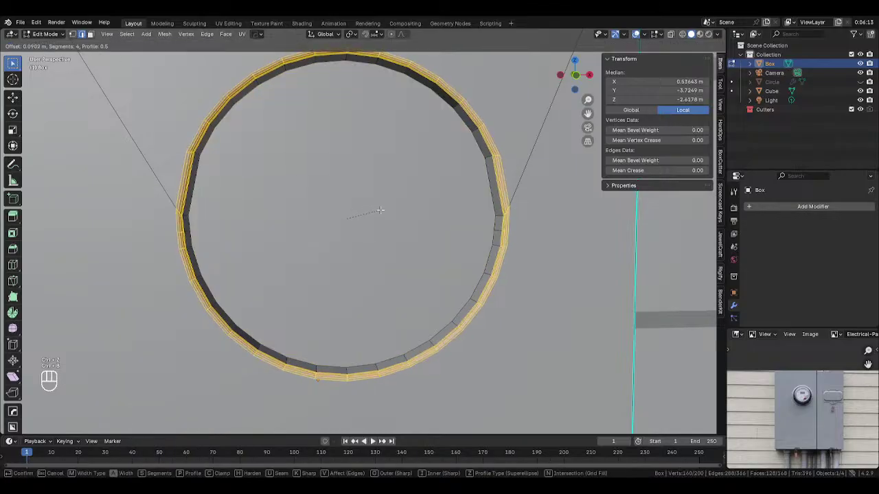
pyautogui.scroll(3, 384, 209)
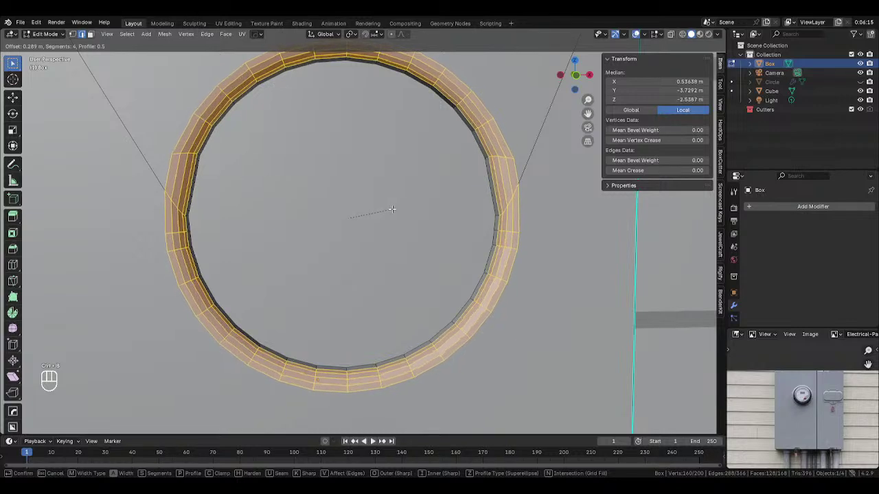
pyautogui.scroll(5, 391, 208)
pyautogui.click(392, 208)
pyautogui.press('Tab')
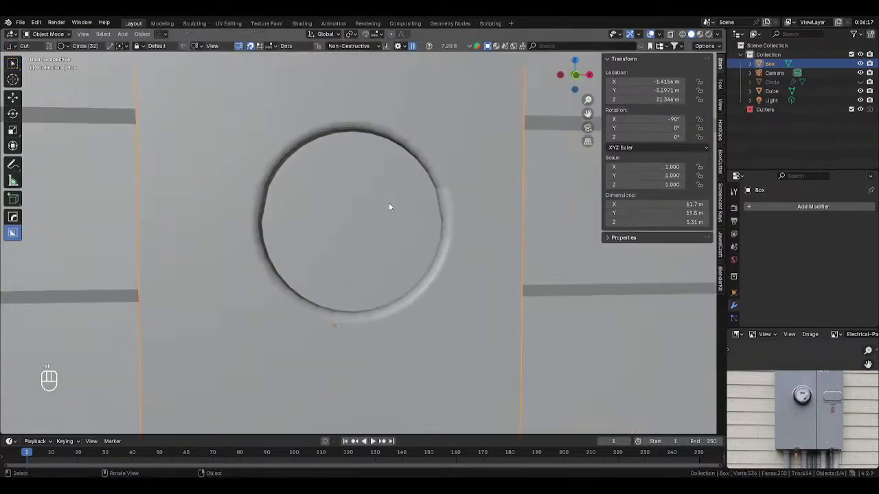
pyautogui.scroll(-4, 389, 206)
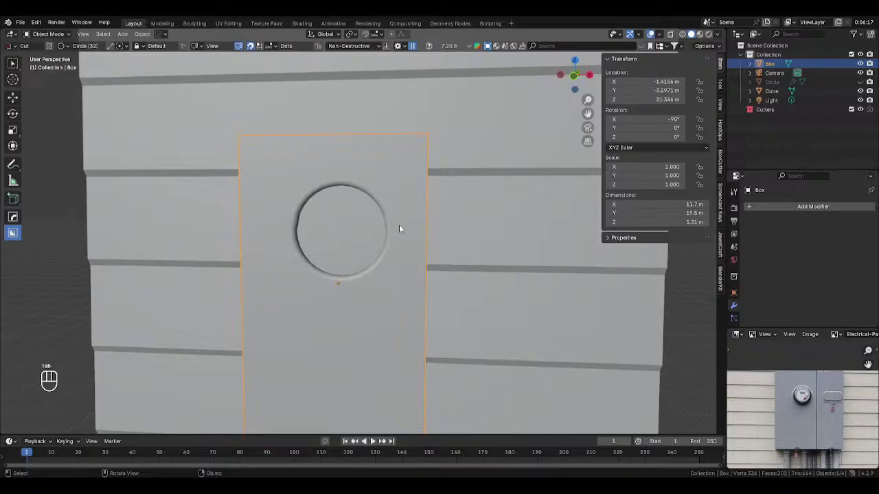
# Step: Extrude the beveled rim faces outward about 0.3 m to form a raised ring around the recess
pyautogui.press('Tab')
pyautogui.scroll(3, 412, 223)
pyautogui.moveTo(421, 224)
pyautogui.mouseDown(button='middle')
pyautogui.moveTo(441, 225)
pyautogui.moveTo(418, 230)
pyautogui.mouseUp(button='middle')
pyautogui.scroll(4, 421, 223)
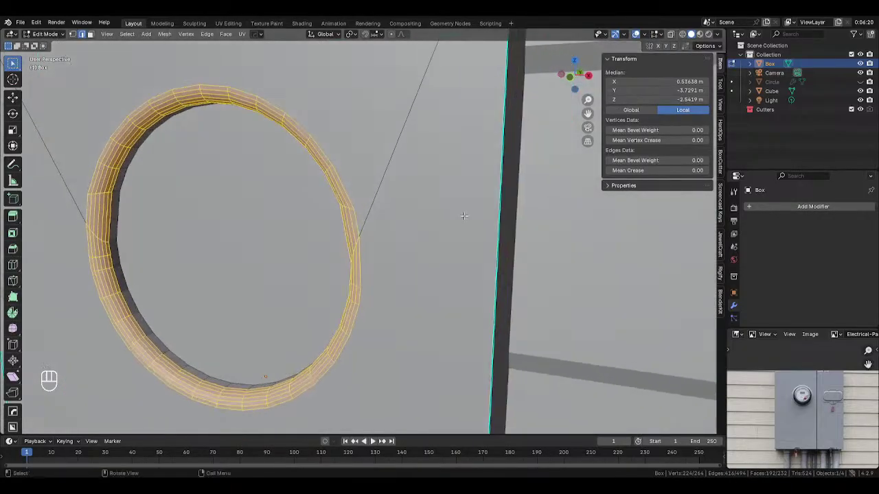
pyautogui.press('e')
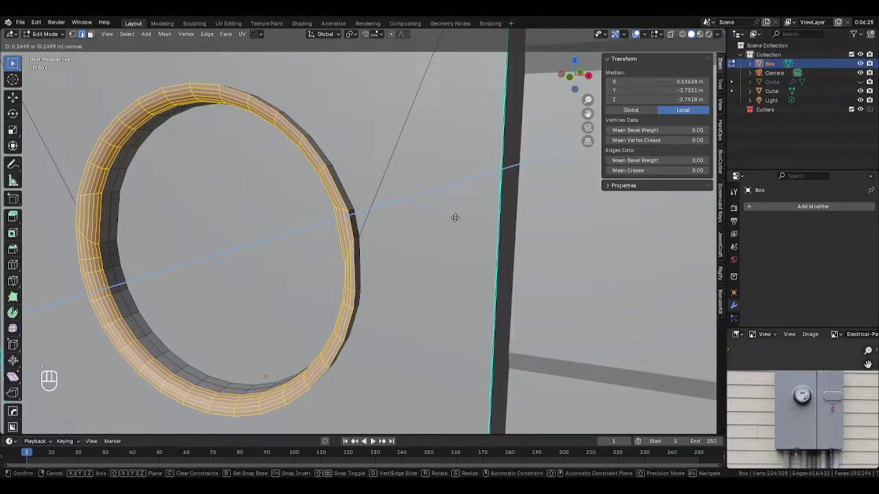
pyautogui.click(451, 218)
# Step: Bevel the raised ring's outer front edge loop with six segments and inspect the ring in Object Mode
pyautogui.keyDown('alt'); pyautogui.click(344, 265); pyautogui.keyUp('alt')
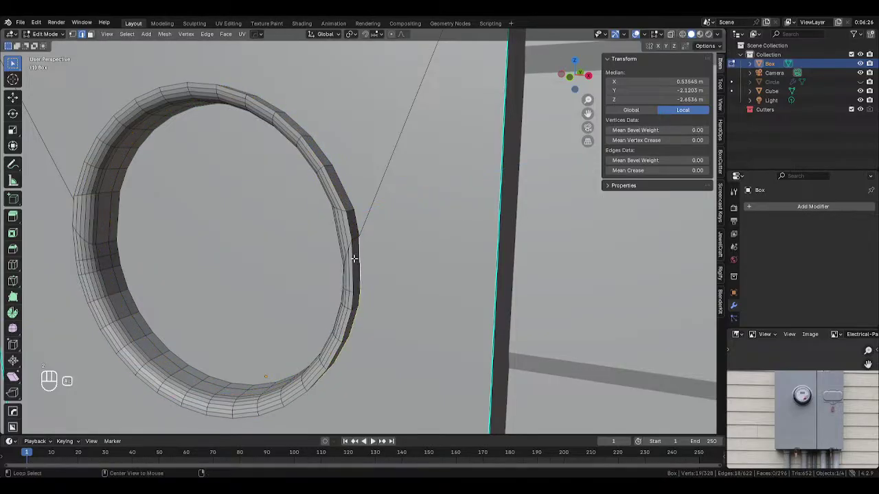
pyautogui.keyDown('alt'); pyautogui.keyDown('shift'); pyautogui.click(354, 258); pyautogui.keyUp('shift'); pyautogui.keyUp('alt')
pyautogui.hotkey('ctrl', 'b')
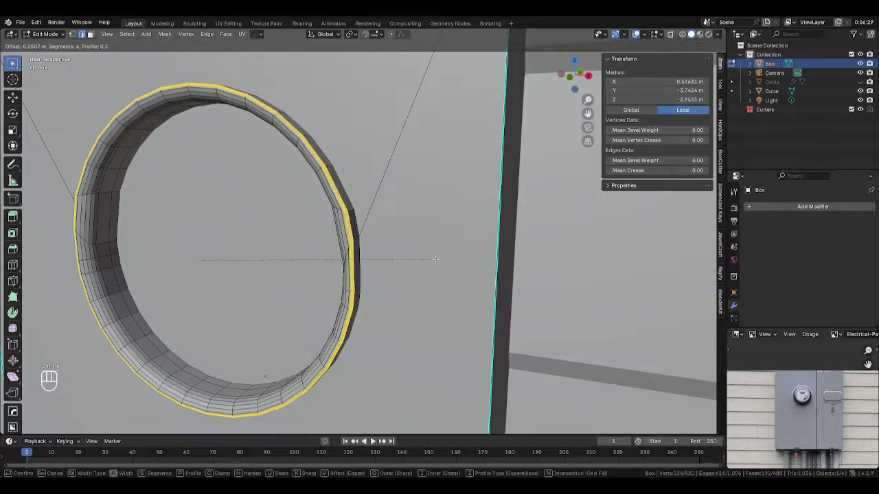
pyautogui.scroll(5, 434, 258)
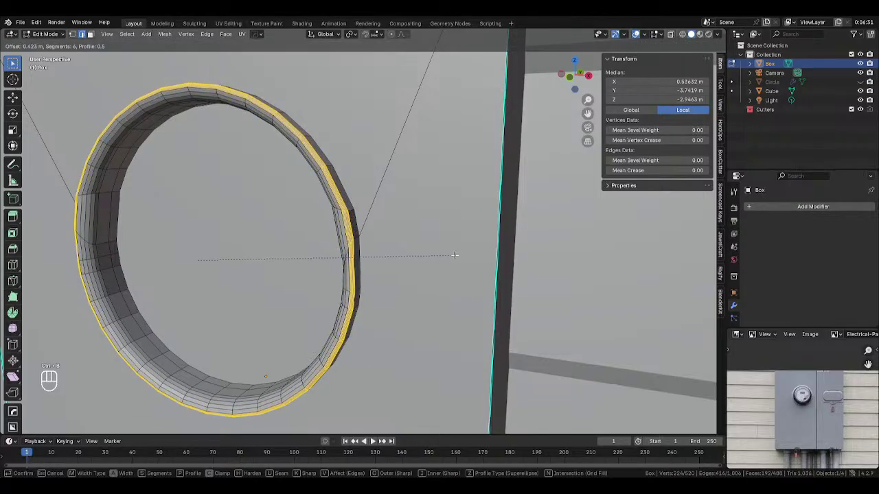
pyautogui.click(454, 256)
pyautogui.press('Tab')
pyautogui.click(383, 255)
pyautogui.scroll(-5, 381, 256)
pyautogui.moveTo(382, 257); pyautogui.dragTo(402, 252, button='middle')
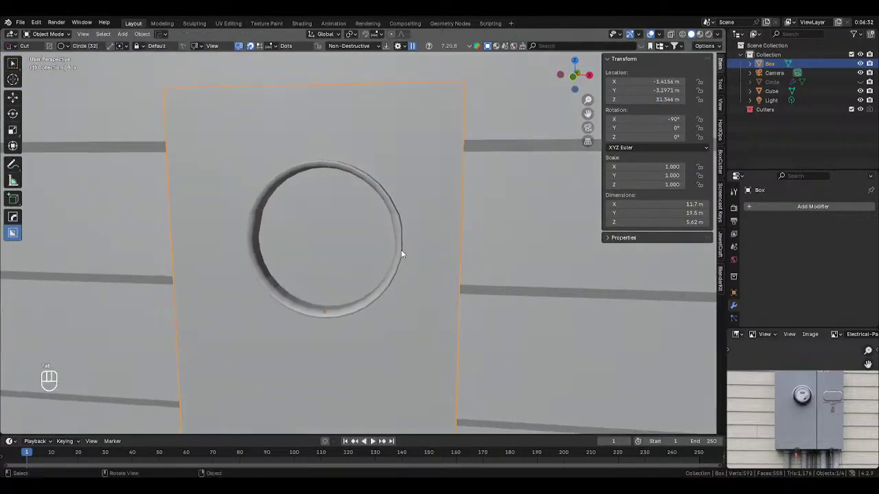
# Step: Undo the raised ring and the bevels around the round recess back to the plain rim
pyautogui.hotkey('ctrl', 'z')
pyautogui.hotkey('ctrl', 'z')
pyautogui.hotkey('ctrl', 'z')
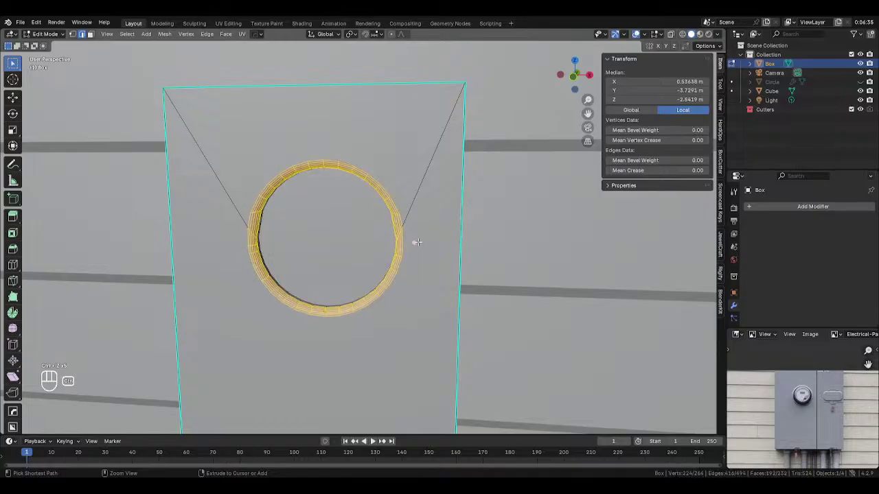
pyautogui.hotkey('ctrl', 'z')
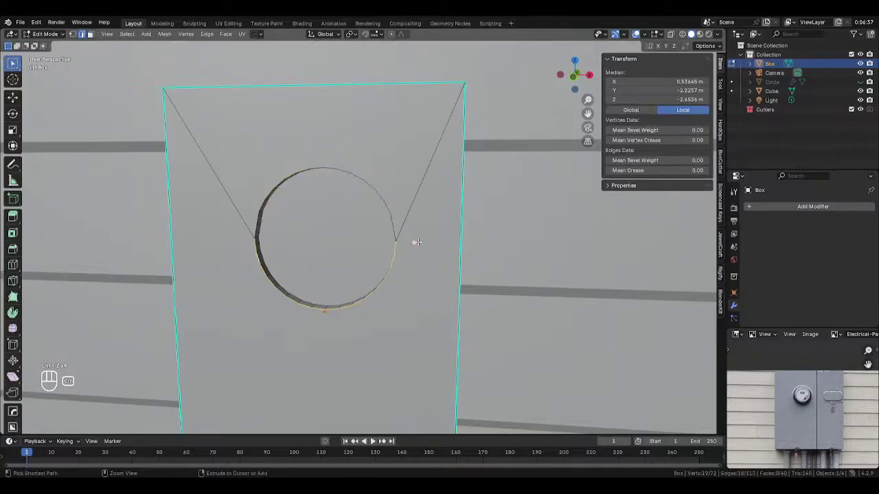
pyautogui.hotkey('ctrl', 'z')
pyautogui.hotkey('ctrl', 'z')
pyautogui.hotkey('ctrl', 'z')
pyautogui.hotkey('ctrl', 'z')
pyautogui.hotkey('ctrl', 'z')
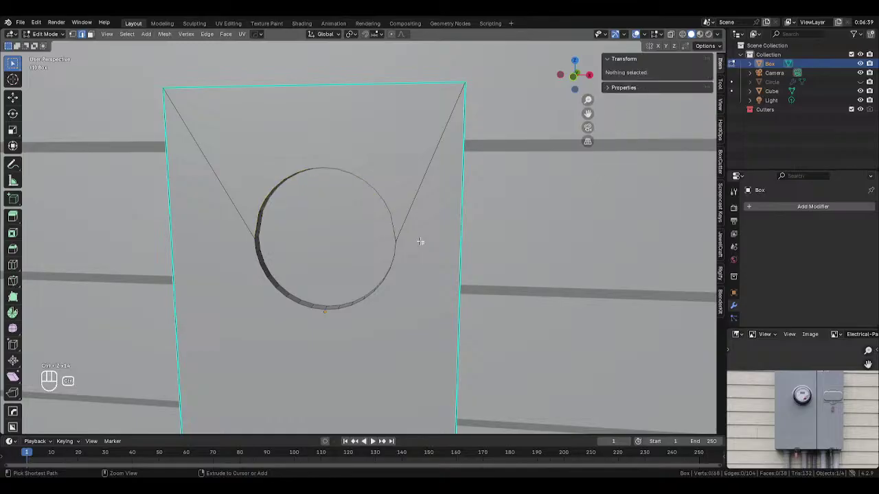
pyautogui.hotkey('ctrl', 'z')
pyautogui.hotkey('ctrl', 'z')
pyautogui.hotkey('ctrl', 'z')
pyautogui.hotkey('ctrl', 'z')
pyautogui.hotkey('ctrl', 'z')
pyautogui.hotkey('ctrl', 'z')
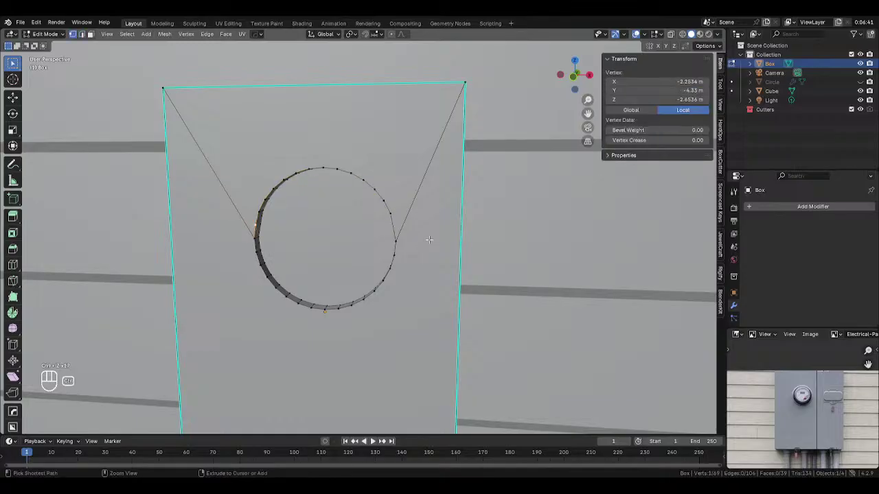
pyautogui.hotkey('ctrl', 'z')
pyautogui.hotkey('ctrl', 'z')
pyautogui.hotkey('ctrl', 'z')
pyautogui.hotkey('ctrl', 'z')
pyautogui.hotkey('ctrl', 'z')
# Step: Duplicate both halves of the recess's outer rim edge loop in place, separate them into a new object and select it in Object Mode
pyautogui.moveTo(429, 239); pyautogui.dragTo(469, 259, button='middle')
pyautogui.press('2')
pyautogui.keyDown('alt'); pyautogui.click(446, 227); pyautogui.keyUp('alt')
pyautogui.keyDown('alt'); pyautogui.keyDown('shift'); pyautogui.click(436, 248); pyautogui.keyUp('shift'); pyautogui.keyUp('alt')
pyautogui.scroll(3, 458, 241)
pyautogui.scroll(-2, 447, 248)
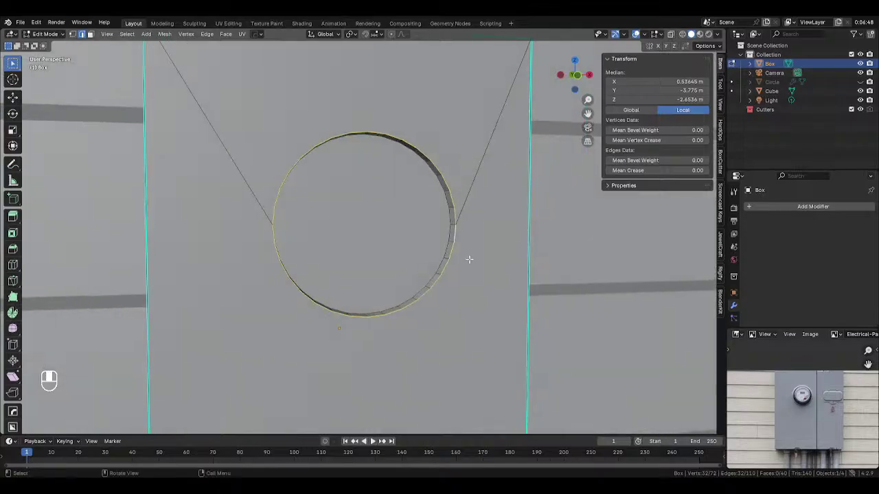
pyautogui.hotkey('shift', 'd')
pyautogui.rightClick(467, 258)
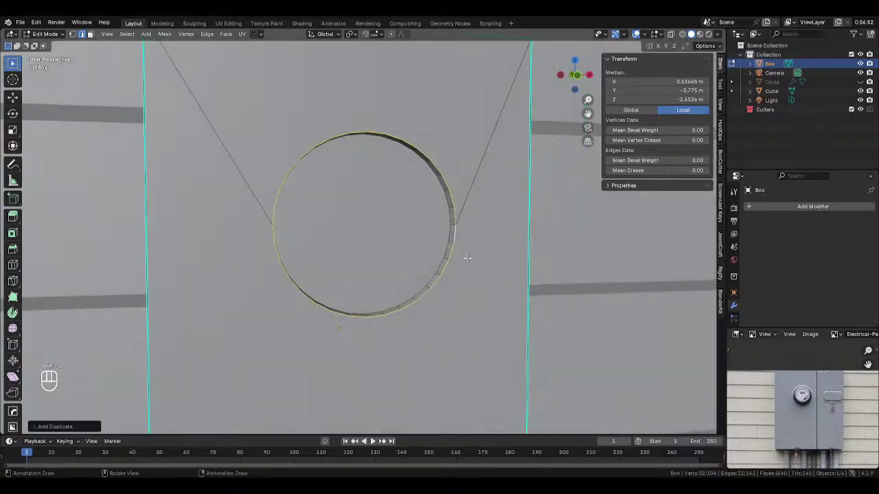
pyautogui.rightClick(467, 258)
pyautogui.moveTo(440, 452)
pyautogui.click(514, 429)
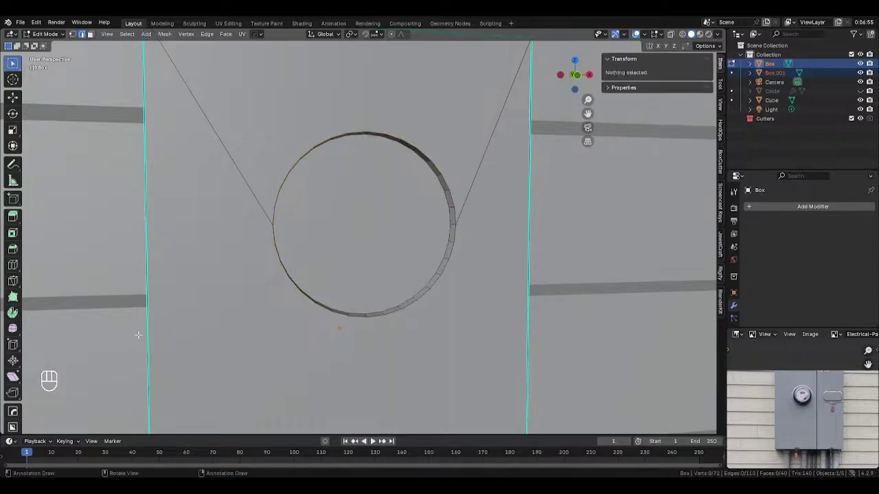
pyautogui.press('Tab')
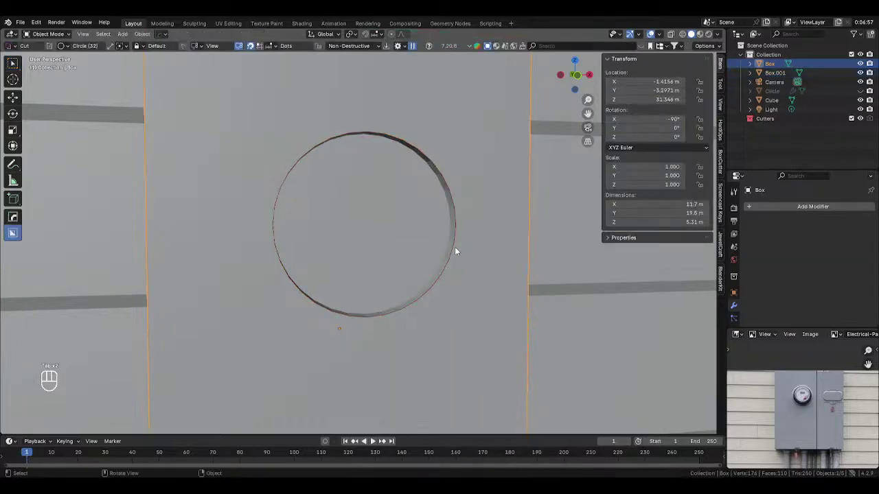
pyautogui.click(454, 251)
pyautogui.press('s')
pyautogui.rightClick(513, 245)
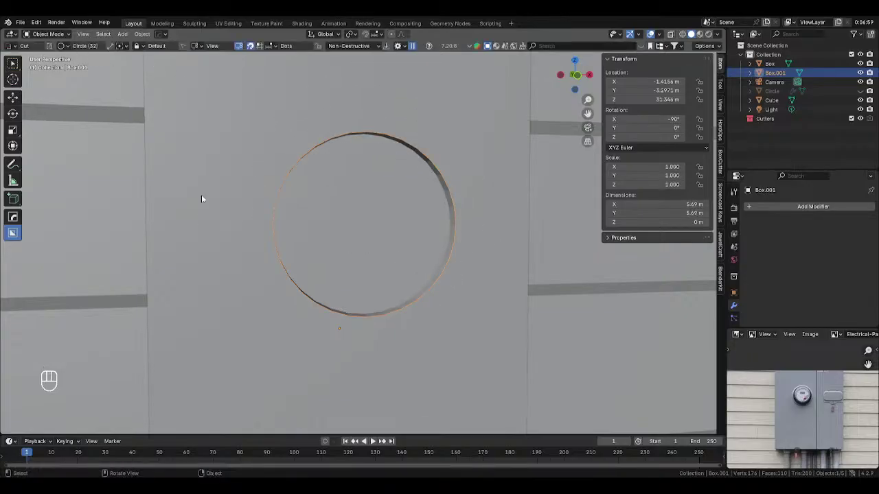
pyautogui.press('s')
pyautogui.rightClick(355, 272)
# Step: Set the separated circle's origin to its geometry and scale it up to about 1.05, slightly wider than the recess
pyautogui.click(142, 34)
pyautogui.moveTo(185, 54)
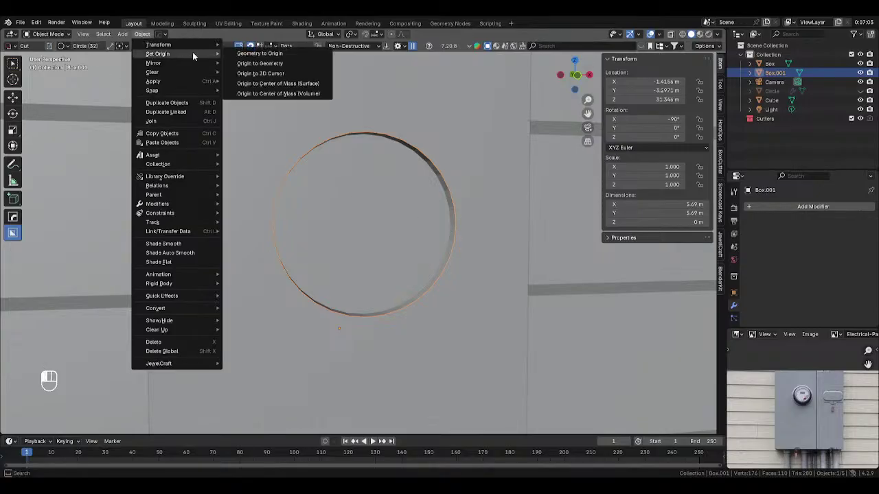
pyautogui.click(258, 64)
pyautogui.scroll(4, 502, 237)
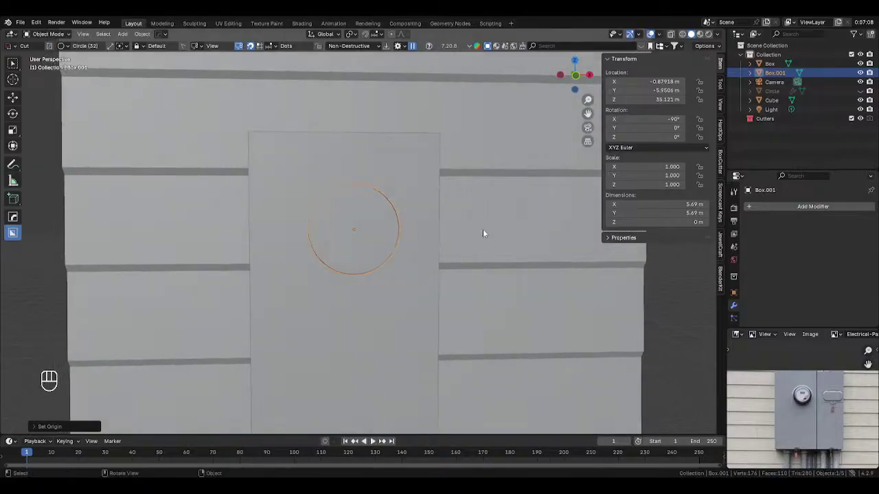
pyautogui.press('s')
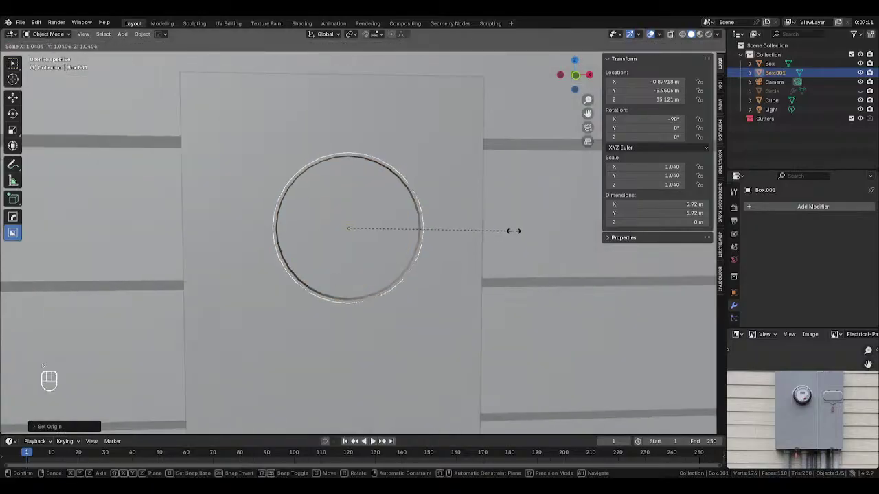
pyautogui.click(514, 231)
pyautogui.moveTo(510, 230); pyautogui.dragTo(493, 226, button='middle')
pyautogui.keyDown('shift'); pyautogui.moveTo(493, 226); pyautogui.dragTo(417, 209, button='middle'); pyautogui.keyUp('shift')
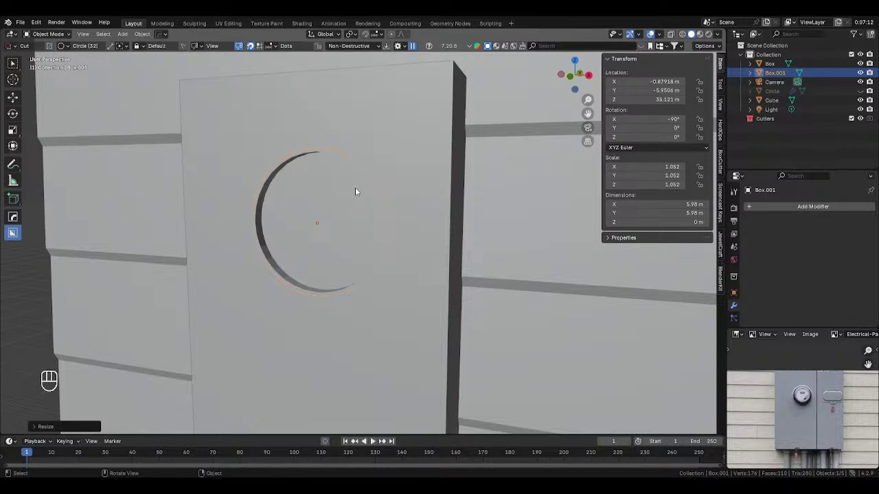
pyautogui.moveTo(355, 190); pyautogui.dragTo(343, 191, button='middle')
# Step: Extrude all of the circle's edges in place in Edit Mode
pyautogui.press('Tab')
pyautogui.moveTo(417, 188); pyautogui.dragTo(514, 190, button='middle')
pyautogui.press('a')
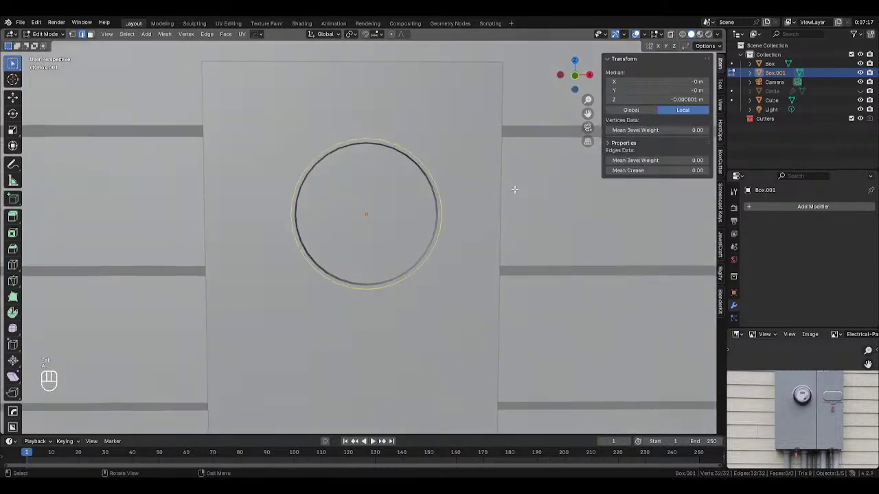
pyautogui.scroll(2, 541, 184)
pyautogui.press('e')
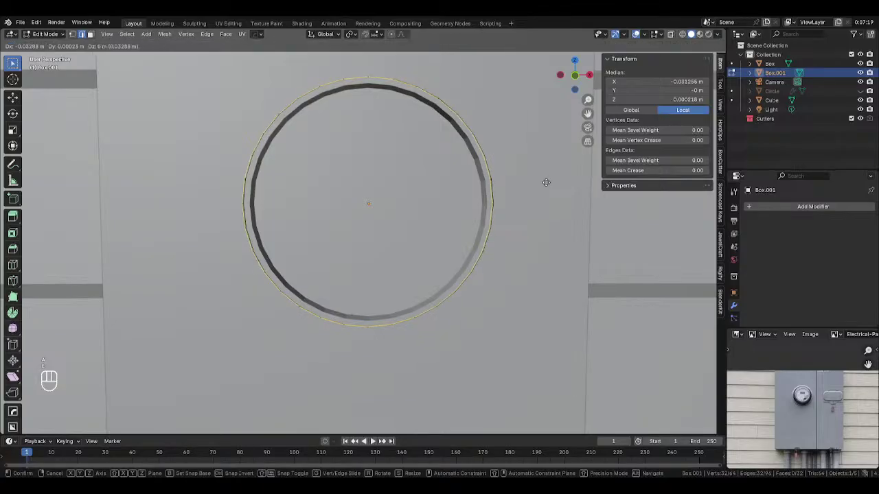
pyautogui.rightClick(545, 183)
pyautogui.press('s')
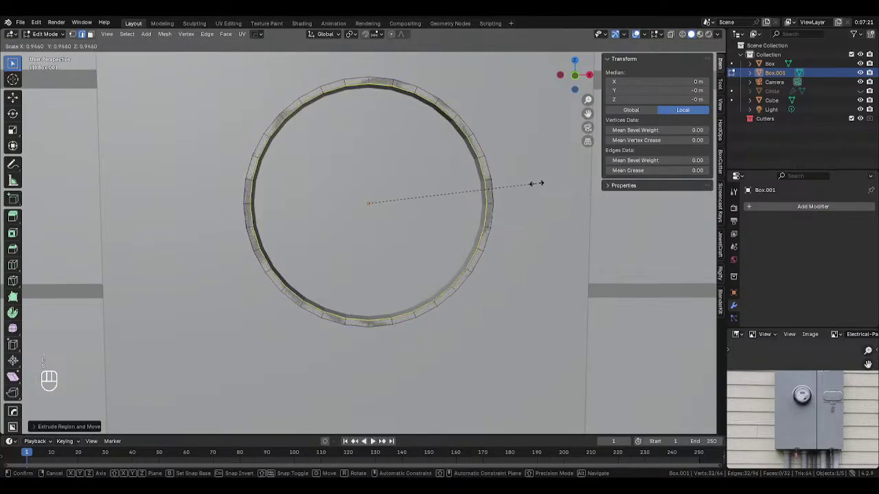
pyautogui.rightClick(538, 183)
pyautogui.press('s')
pyautogui.rightClick(536, 184)
# Step: Shrink the extruded edges inward about 0.24 m to form a flat ring and return to Object Mode
pyautogui.moveTo(536, 184); pyautogui.dragTo(536, 194, button='middle')
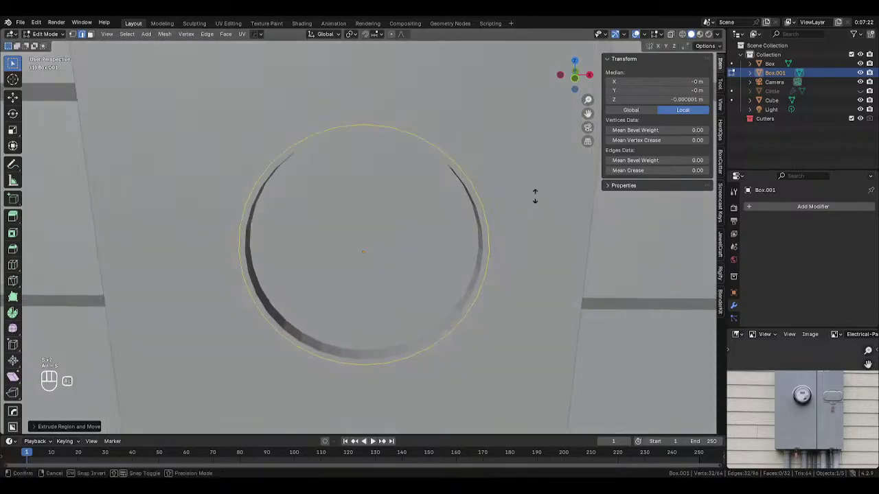
pyautogui.hotkey('alt', 's')
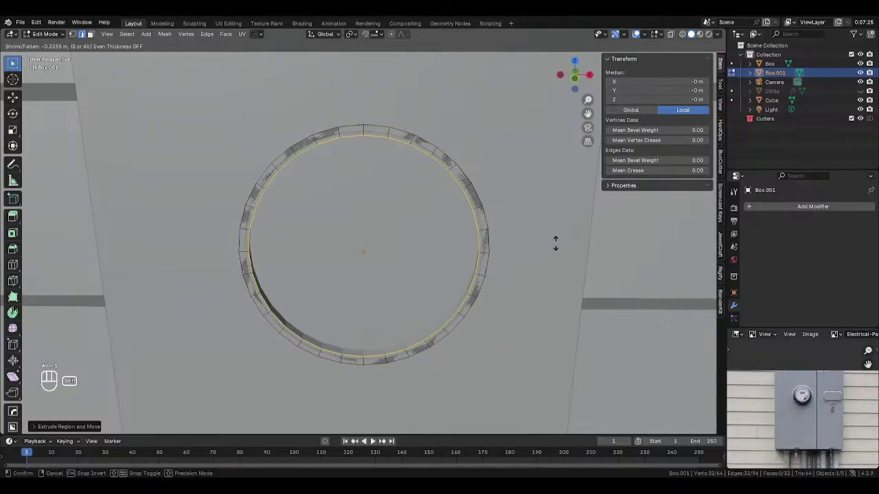
pyautogui.moveTo(563, 249)
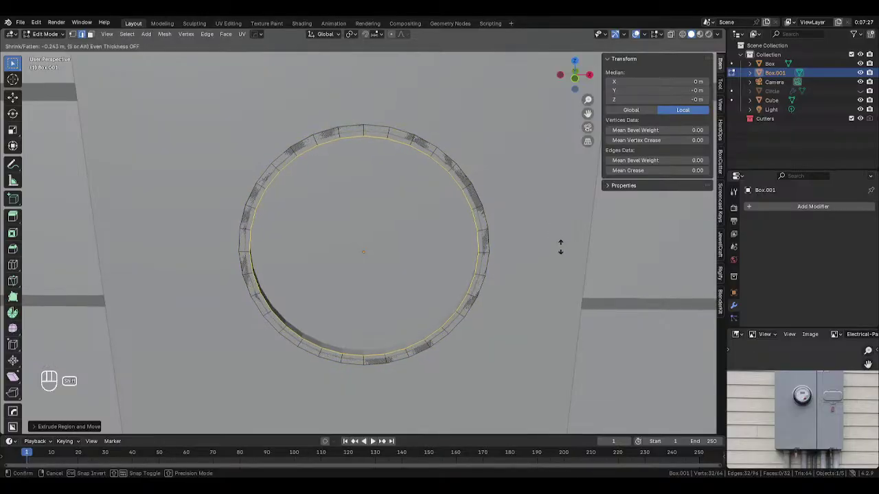
pyautogui.click(560, 245)
pyautogui.press('Tab')
# Step: Move the flat ring along Y away from the panel to about -6.69 m
pyautogui.moveTo(544, 227); pyautogui.dragTo(403, 218, button='middle')
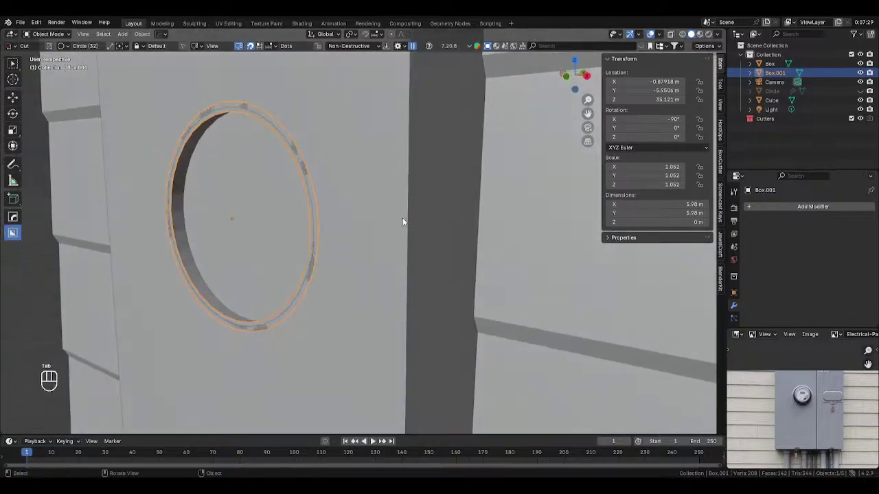
pyautogui.press('g')
pyautogui.press('y')
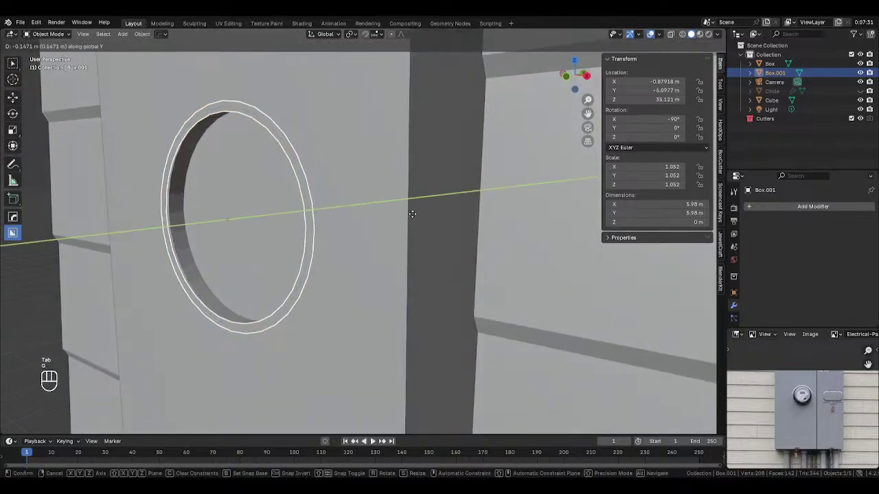
pyautogui.click(396, 216)
# Step: Extrude the flat ring's faces about 1.1 m back toward the panel to give the ring depth
pyautogui.press('Tab')
pyautogui.moveTo(392, 209); pyautogui.dragTo(357, 204, button='middle')
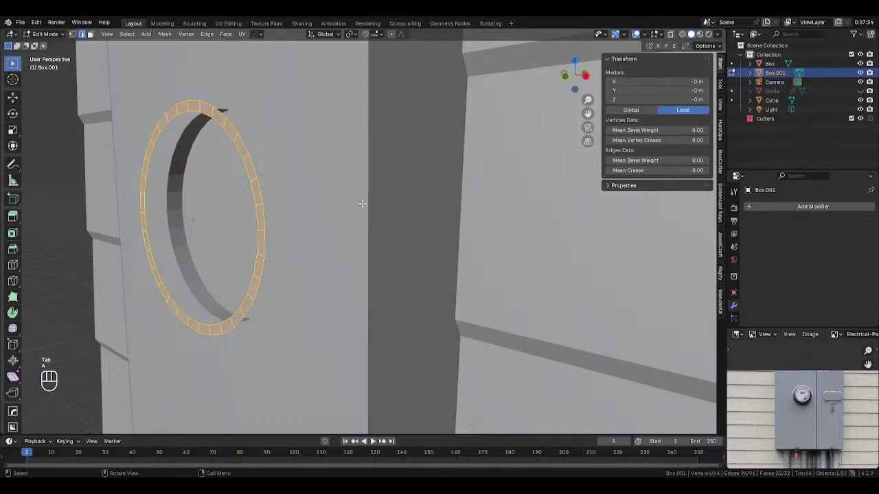
pyautogui.press('e')
pyautogui.click(400, 204)
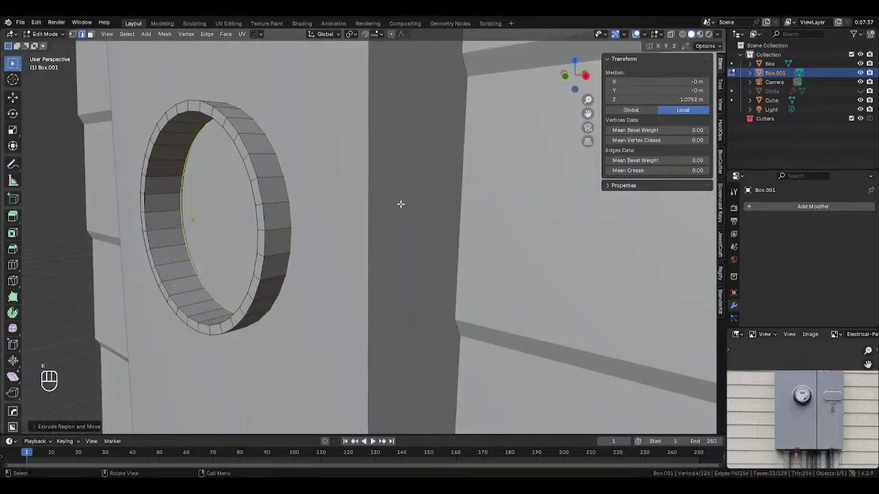
pyautogui.press('Tab')
# Step: Scale the ring along Y to a depth of about 0.96 m and move it along Y to about -6.45 m
pyautogui.moveTo(287, 208); pyautogui.dragTo(413, 219, button='middle')
pyautogui.press('s')
pyautogui.press('y')
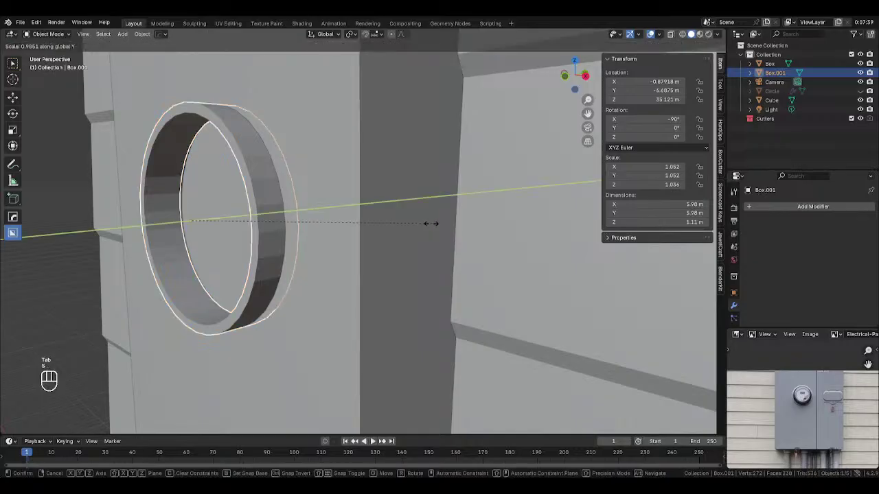
pyautogui.click(404, 221)
pyautogui.press('g')
pyautogui.press('y')
pyautogui.click(409, 216)
# Step: Bevel the ring's inner and outer front edge loops to round the front rim and return to Object Mode
pyautogui.press('Tab')
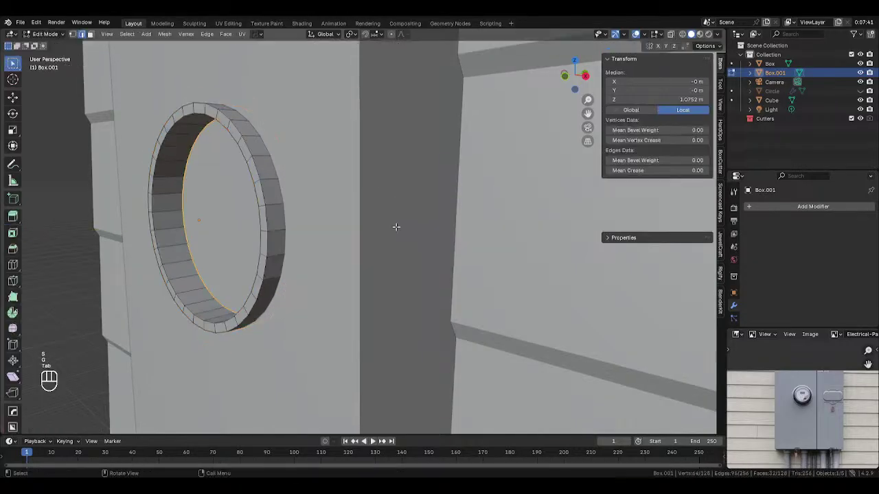
pyautogui.press('2')
pyautogui.keyDown('alt'); pyautogui.keyDown('shift'); pyautogui.click(259, 226); pyautogui.keyUp('shift'); pyautogui.keyUp('alt')
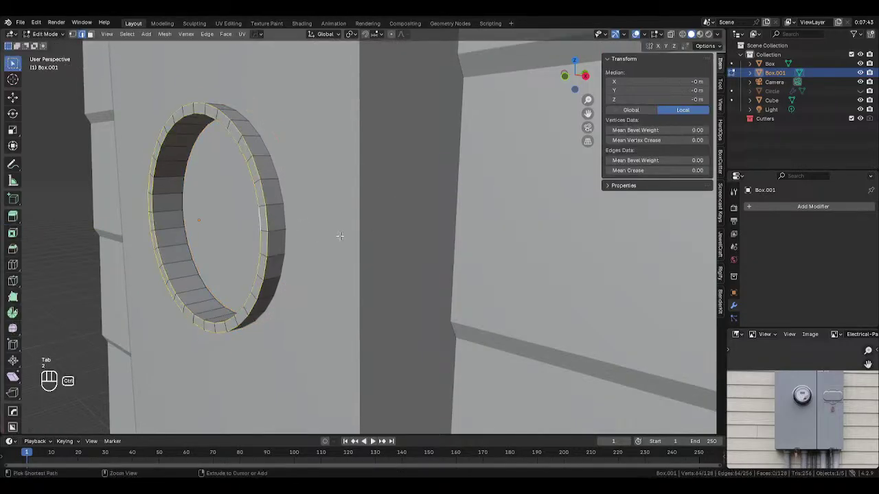
pyautogui.hotkey('ctrl', 'b')
pyautogui.click(286, 229)
pyautogui.press('Tab')
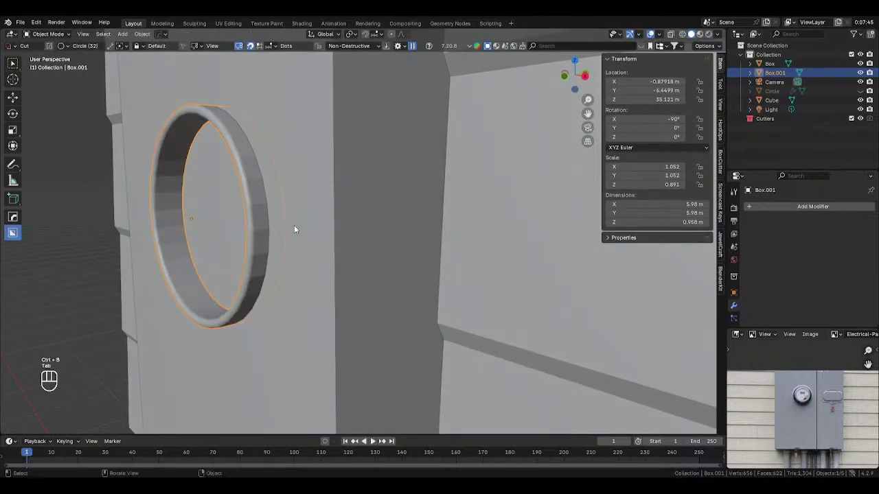
# Step: Move the rounded ring closer to the panel, to about -6.24 m along Y
pyautogui.press('g')
pyautogui.click(304, 228)
pyautogui.moveTo(249, 223); pyautogui.dragTo(298, 221, button='middle')
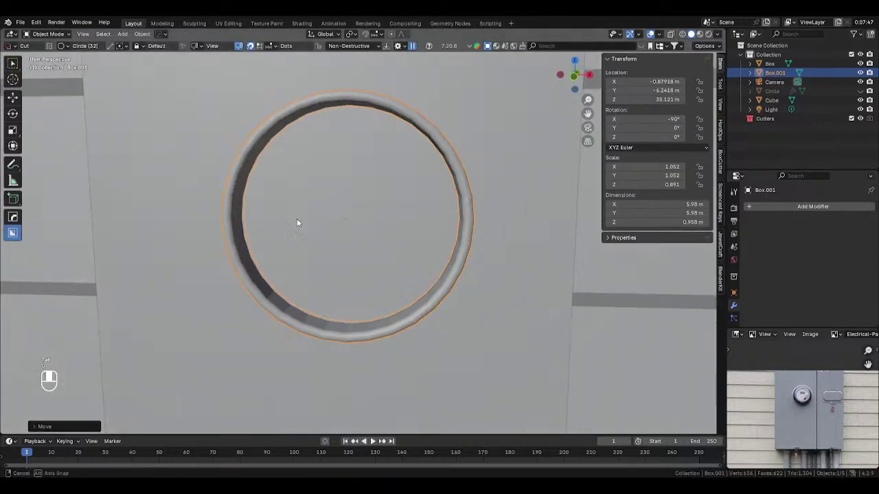
# Step: Scale the ring's rear outer edge loop outward until the ring is about 7.16 m across at its base
pyautogui.press('Tab')
pyautogui.press('2')
pyautogui.moveTo(460, 235); pyautogui.dragTo(510, 235, button='middle')
pyautogui.keyDown('alt'); pyautogui.click(423, 211); pyautogui.keyUp('alt')
pyautogui.hotkey('alt', 'z')
pyautogui.hotkey('alt', 'z')
pyautogui.press('s')
pyautogui.click(519, 235)
pyautogui.press('s')
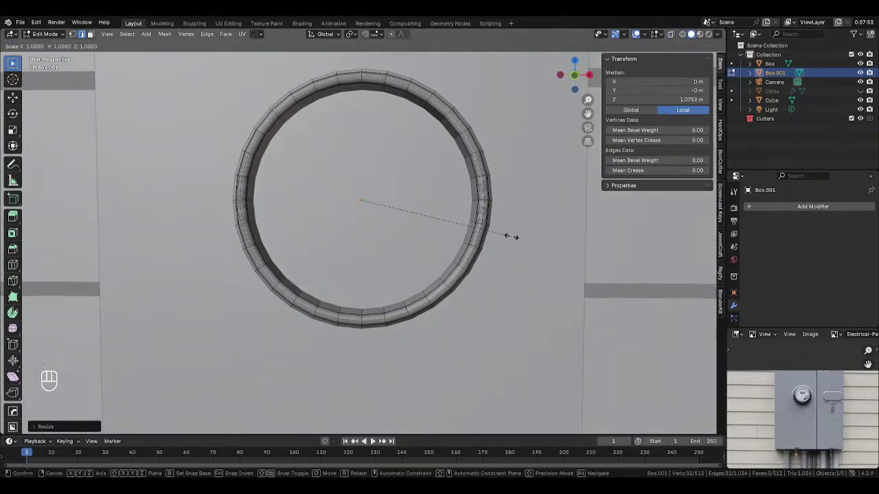
pyautogui.click(512, 237)
pyautogui.press('Tab')
# Step: Check the flared ring in X-ray, unhide the round meter cover and inspect how it fits inside the ring
pyautogui.keyDown('alt'); pyautogui.scroll(-1, 420, 228); pyautogui.keyUp('alt')
pyautogui.scroll(-3, 420, 229)
pyautogui.hotkey('alt', 'z')
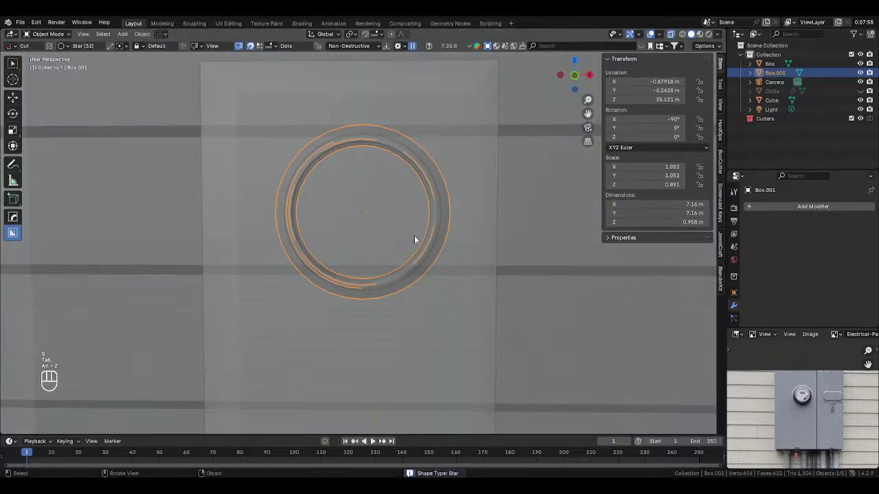
pyautogui.hotkey('alt', 'z')
pyautogui.hotkey('alt', 'h')
pyautogui.scroll(-2, 444, 242)
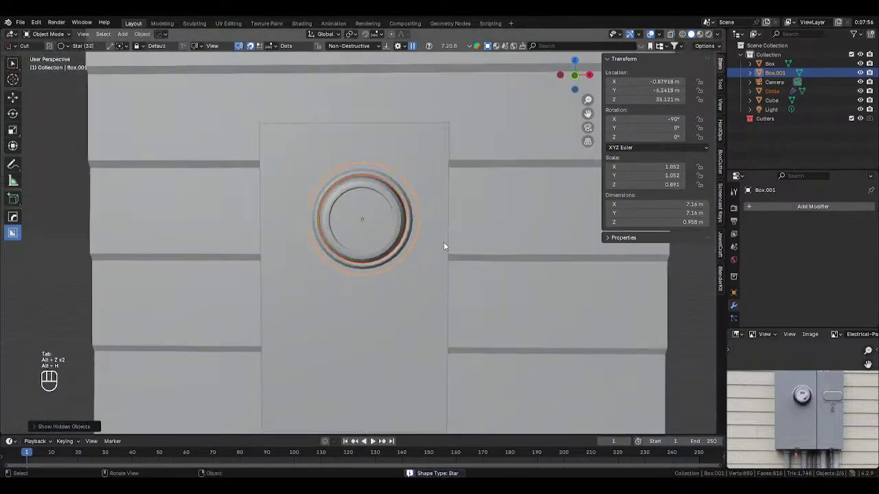
pyautogui.click(391, 220)
pyautogui.scroll(-3, 404, 237)
pyautogui.moveTo(404, 237); pyautogui.dragTo(361, 226, button='middle')
pyautogui.scroll(5, 272, 216)
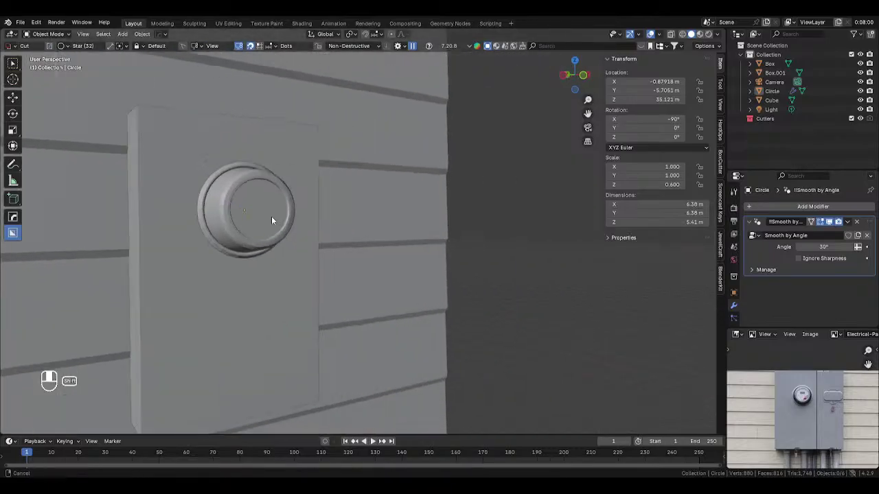
# Step: Select the round meter cover and frame its face straight on in the front view
pyautogui.click(227, 203)
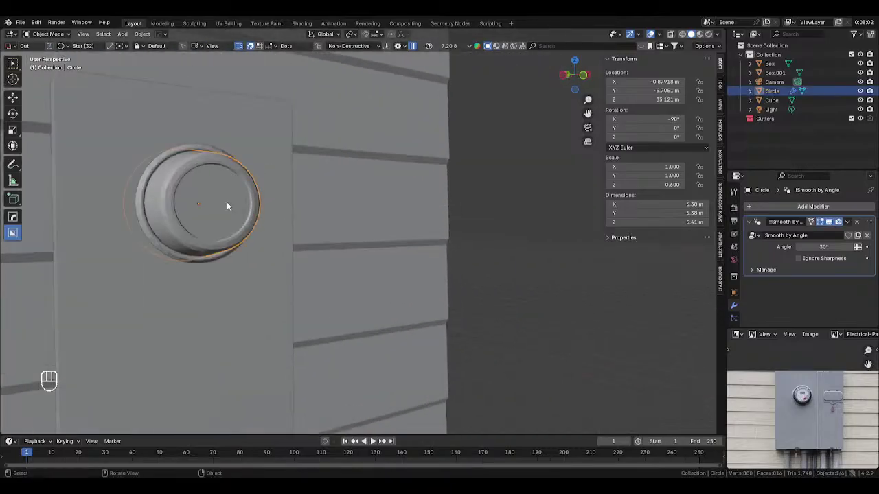
pyautogui.press('KP_1')
pyautogui.keyDown('shift'); pyautogui.moveTo(177, 205); pyautogui.dragTo(350, 218, button='middle'); pyautogui.keyUp('shift')
pyautogui.scroll(2, 349, 218)
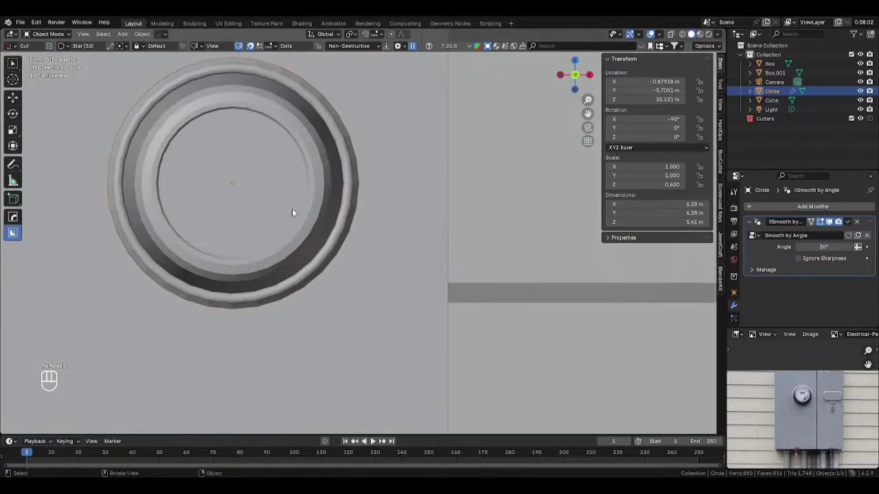
pyautogui.keyDown('shift'); pyautogui.moveTo(292, 208); pyautogui.dragTo(397, 229, button='middle'); pyautogui.keyUp('shift')
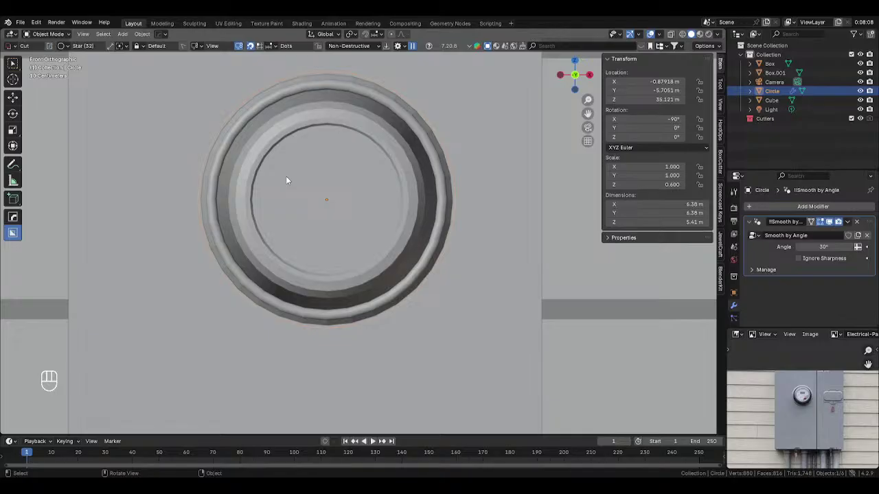
pyautogui.click(12, 166)
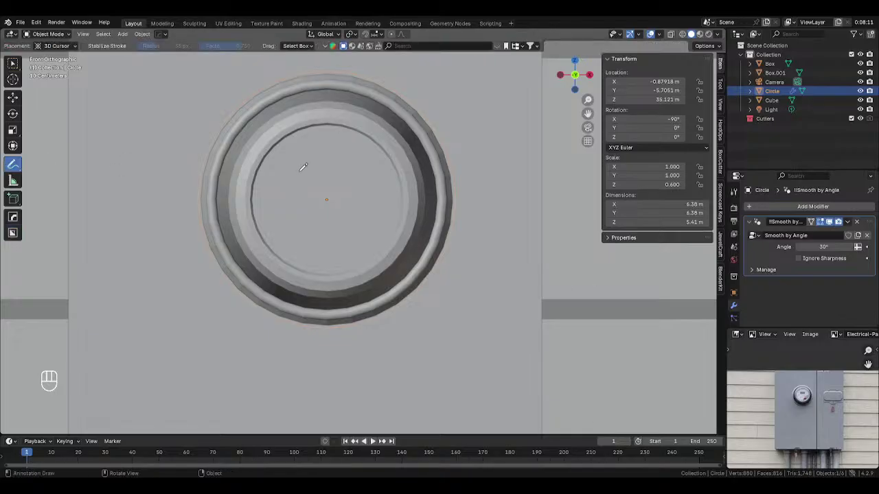
pyautogui.moveTo(306, 167); pyautogui.dragTo(329, 167)
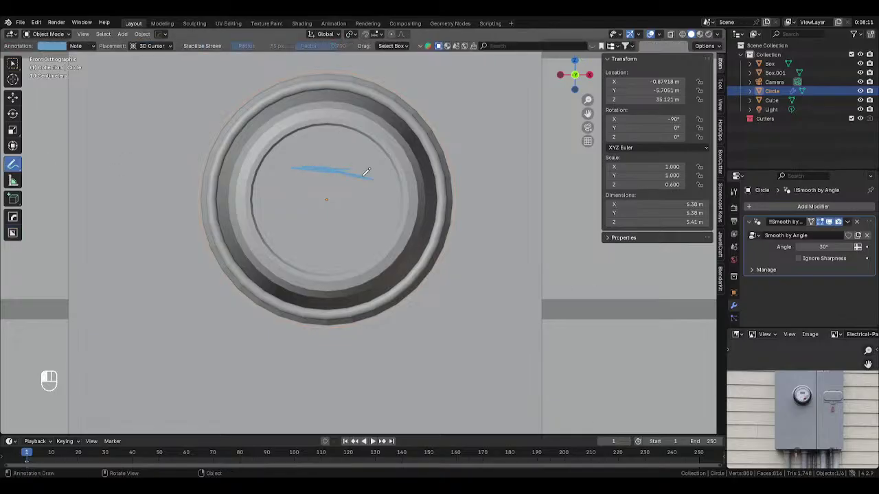
pyautogui.hotkey('ctrl', 'z')
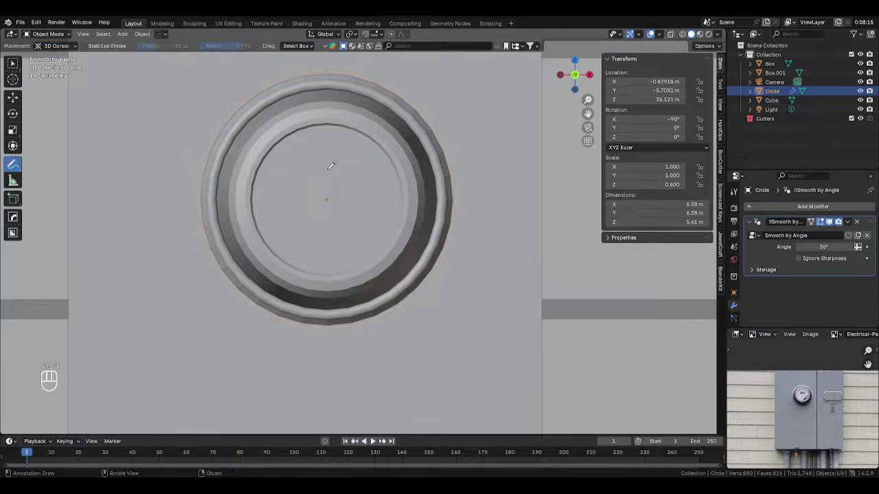
pyautogui.click(9, 64)
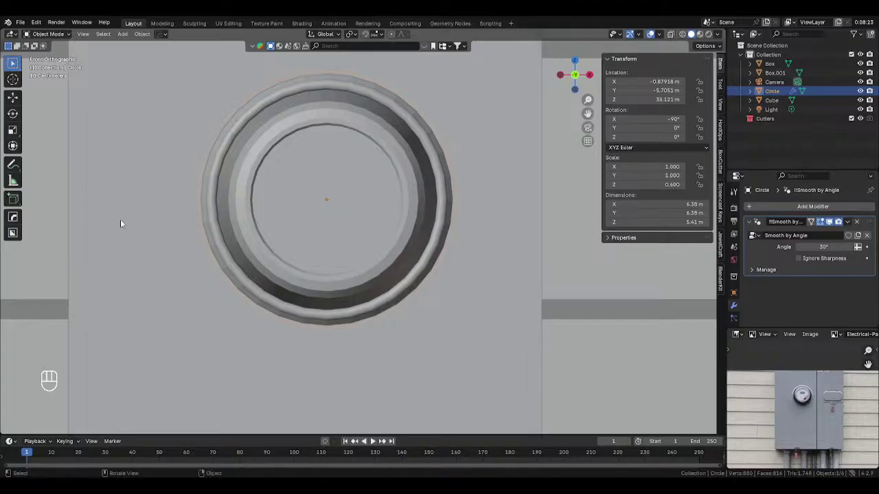
# Step: Cut a shallow rectangular recess into the upper part of the meter cover's face with a BoxCutter box shape
pyautogui.click(12, 233)
pyautogui.press('d')
pyautogui.click(383, 204)
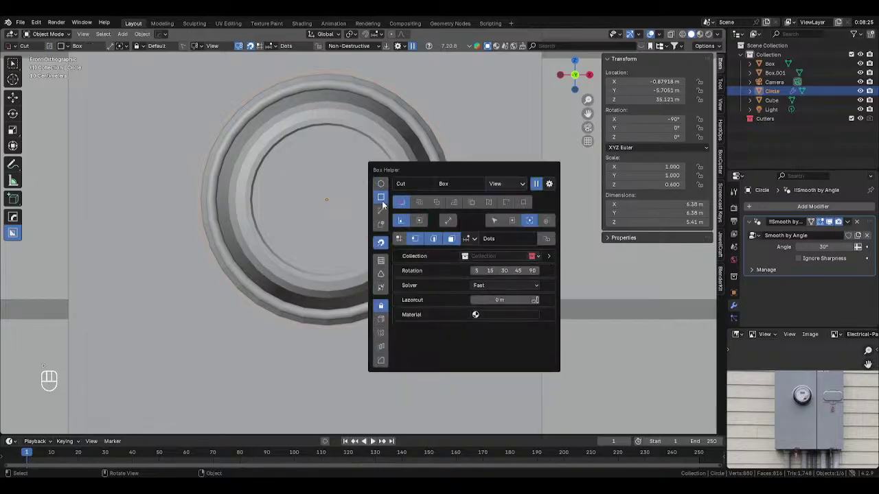
pyautogui.moveTo(293, 158); pyautogui.dragTo(363, 179)
pyautogui.moveTo(363, 179); pyautogui.dragTo(413, 206, button='middle')
pyautogui.click(313, 195)
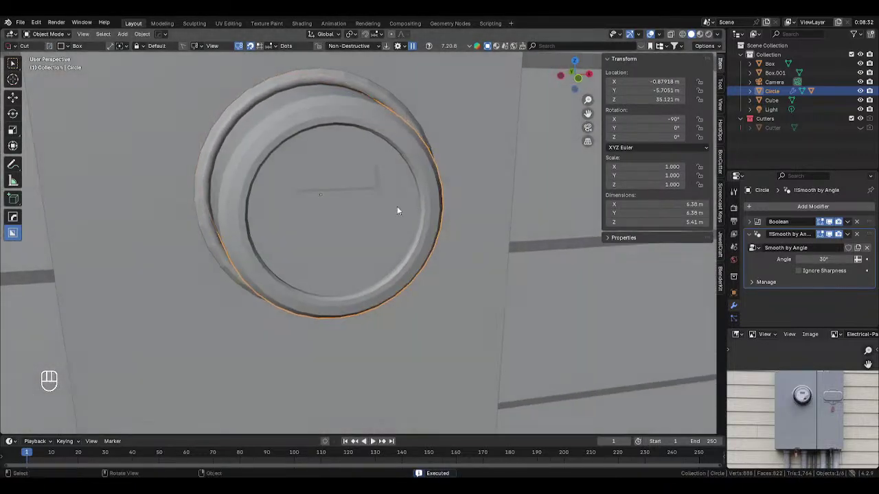
# Step: Mirror the meter cover with its recess across the local X axis using a HardOps mirror modifier
pyautogui.hotkey('alt', 'x')
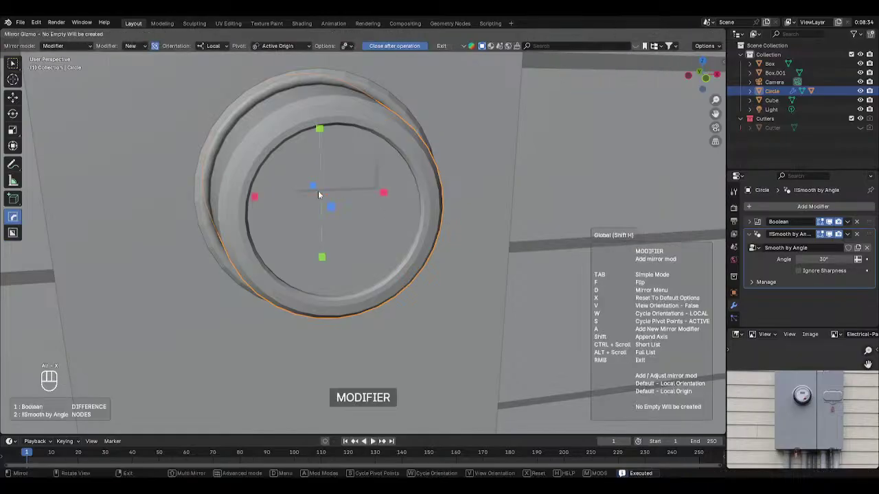
pyautogui.press('Tab')
pyautogui.click(258, 196)
pyautogui.moveTo(324, 198); pyautogui.dragTo(296, 201, button='middle')
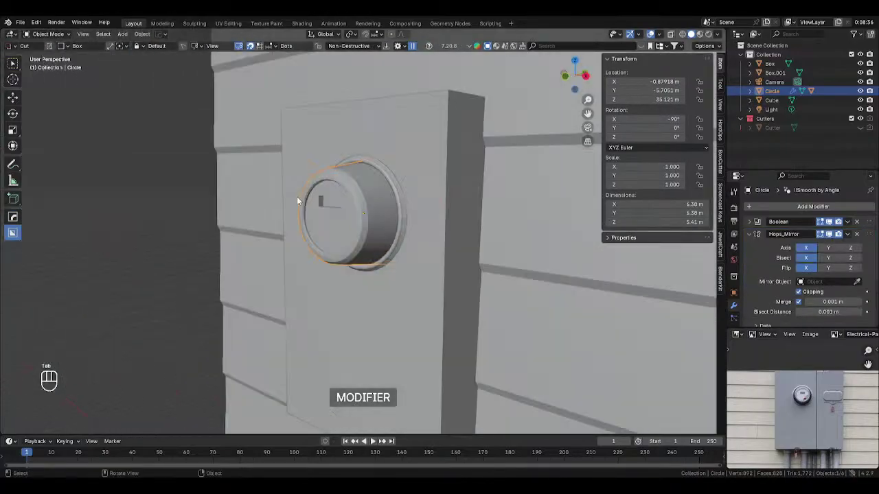
pyautogui.scroll(-5, 297, 199)
pyautogui.click(242, 260)
pyautogui.moveTo(243, 260); pyautogui.dragTo(298, 270, button='middle')
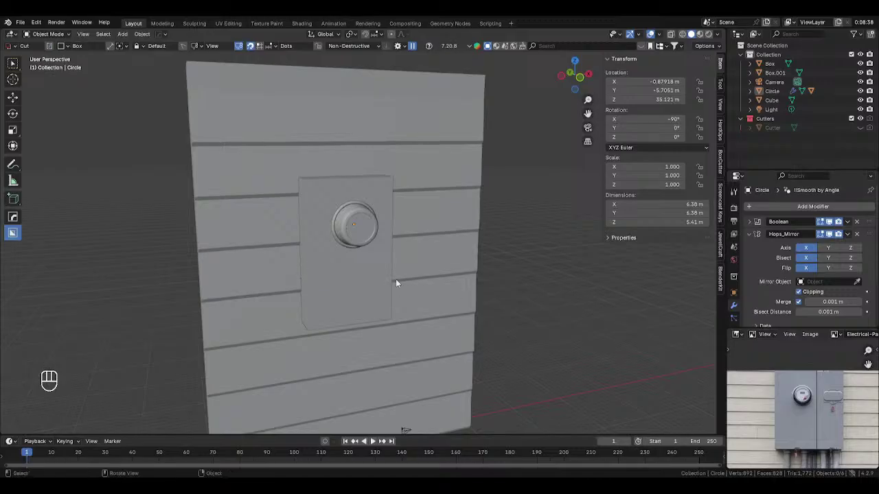
pyautogui.moveTo(396, 279); pyautogui.dragTo(334, 240, button='middle')
# Step: Move the meter cover back toward the panel along Y to about -5.17 m
pyautogui.click(365, 230)
pyautogui.scroll(4, 377, 228)
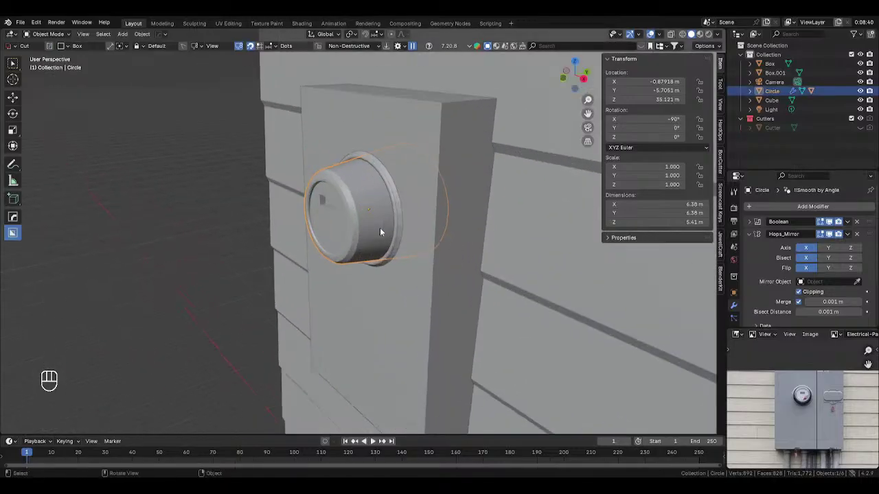
pyautogui.press('g')
pyautogui.press('y')
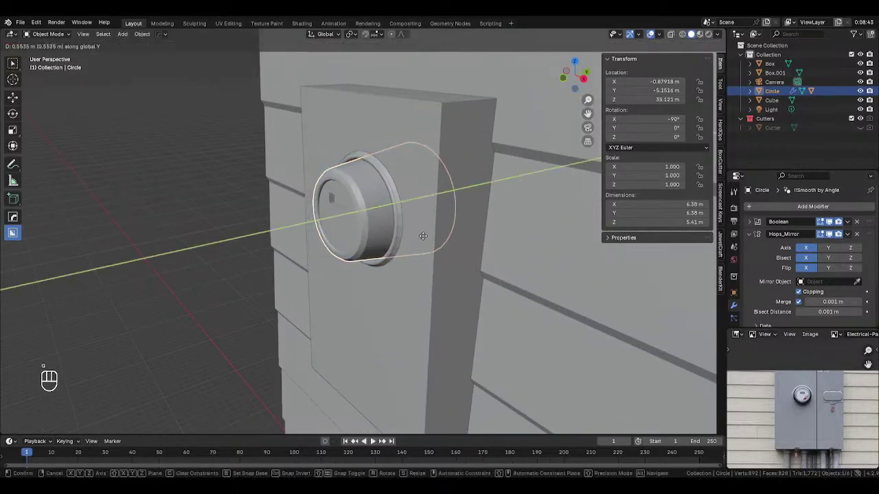
pyautogui.click(452, 250)
# Step: Scale the meter cover slightly wider across its face without changing its depth along Y
pyautogui.press('s')
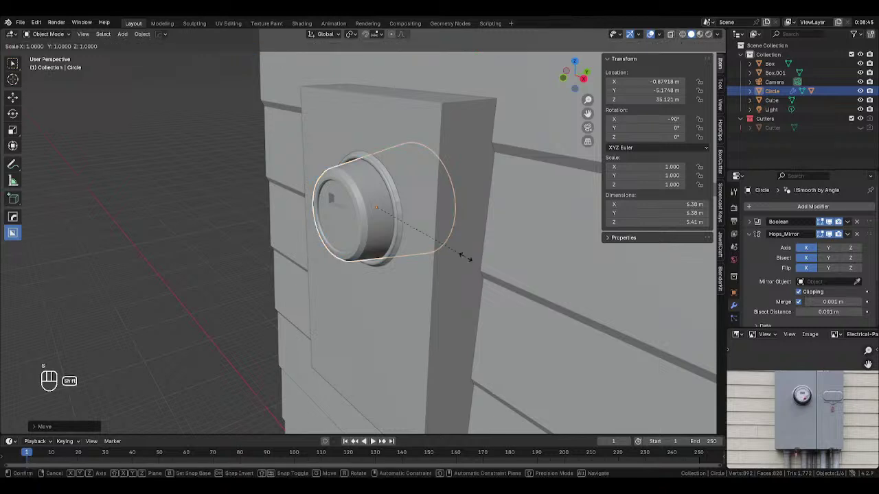
pyautogui.hotkey('shift', 'y')
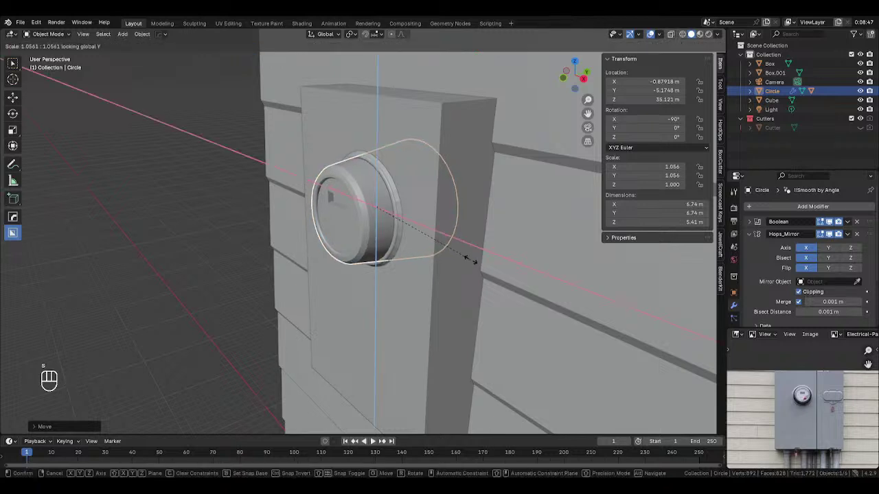
pyautogui.click(466, 257)
pyautogui.moveTo(360, 257); pyautogui.dragTo(325, 259, button='middle')
pyautogui.click(194, 252)
pyautogui.scroll(4, 160, 250)
pyautogui.moveTo(159, 254); pyautogui.dragTo(408, 260, button='middle')
# Step: Edge-slide the collar ring's outer side edge loop toward its front rim, to about 0.12 m local Z, and return to Object Mode
pyautogui.click(457, 246)
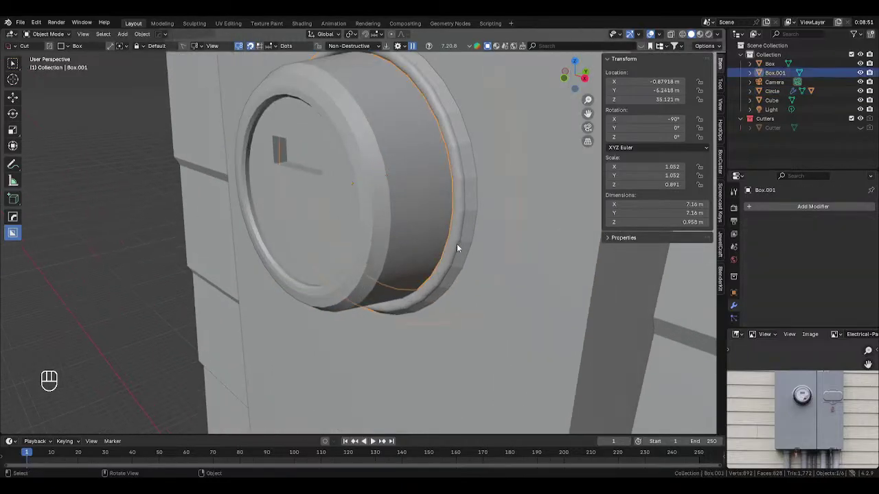
pyautogui.moveTo(456, 246); pyautogui.dragTo(433, 247, button='middle')
pyautogui.press('Tab')
pyautogui.press('2')
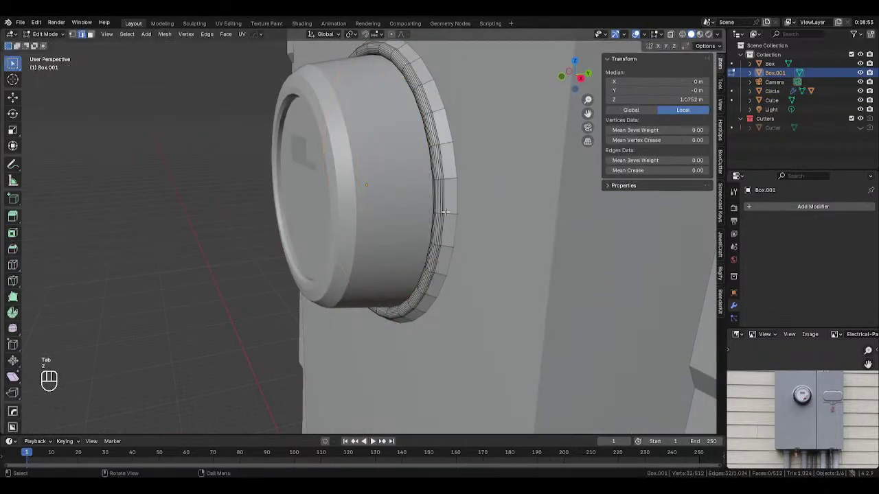
pyautogui.keyDown('alt'); pyautogui.click(445, 208); pyautogui.keyUp('alt')
pyautogui.press('g')
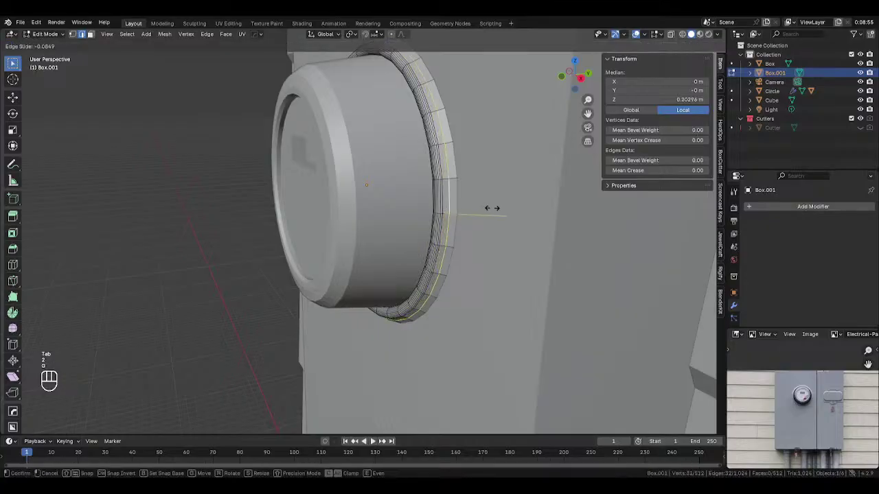
pyautogui.click(488, 207)
pyautogui.press('g')
pyautogui.click(476, 203)
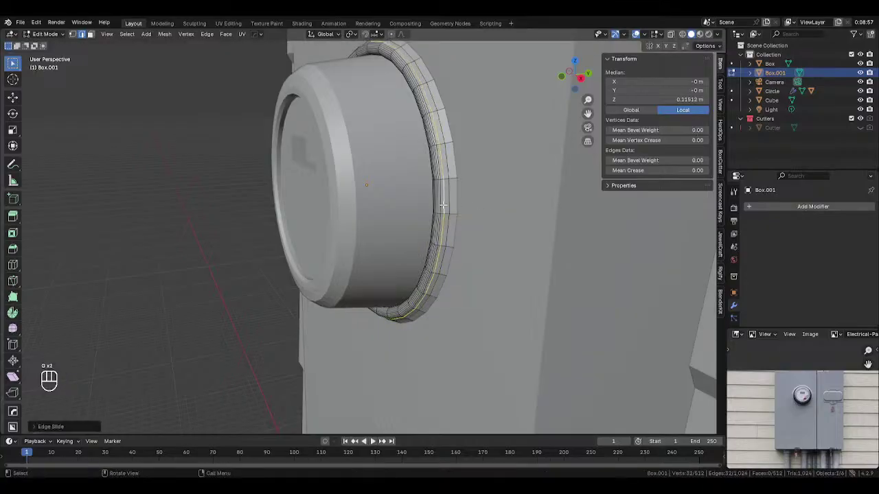
pyautogui.press('Tab')
pyautogui.moveTo(477, 203); pyautogui.dragTo(290, 259, button='middle')
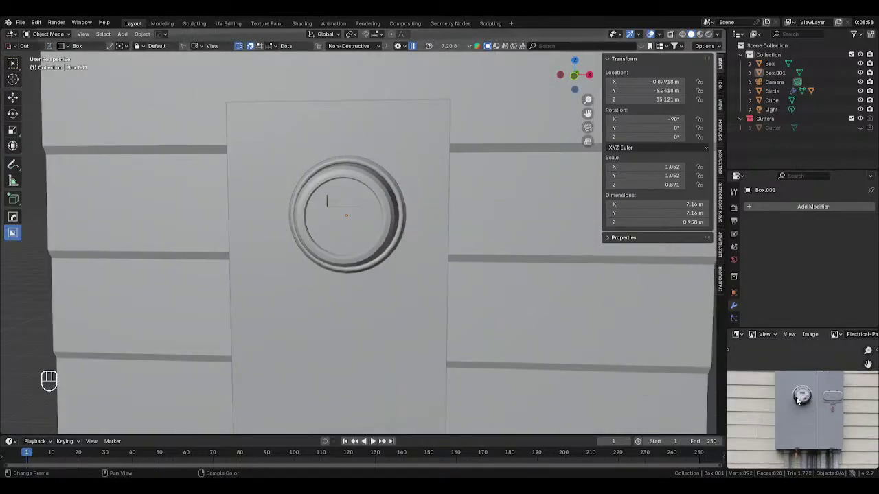
# Step: Compare the meter and collar ring on the panel with the reference photo from the front
pyautogui.scroll(2, 457, 255)
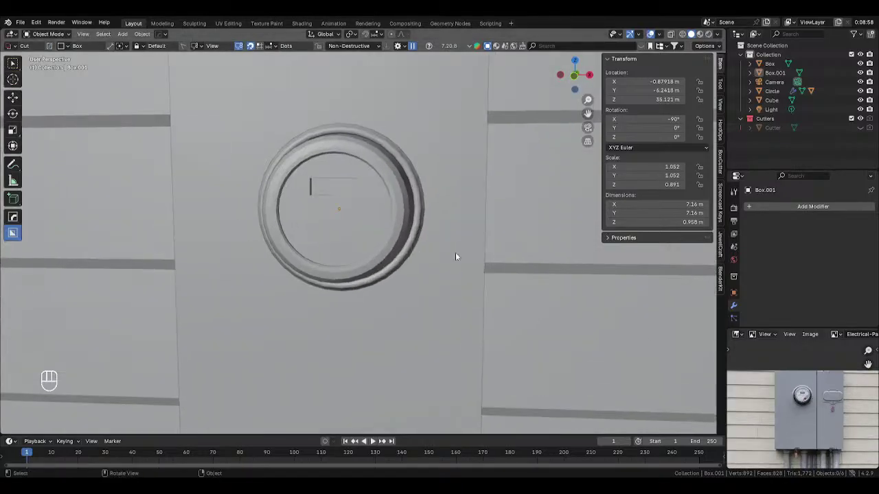
pyautogui.scroll(-1, 787, 405)
pyautogui.scroll(-3, 500, 296)
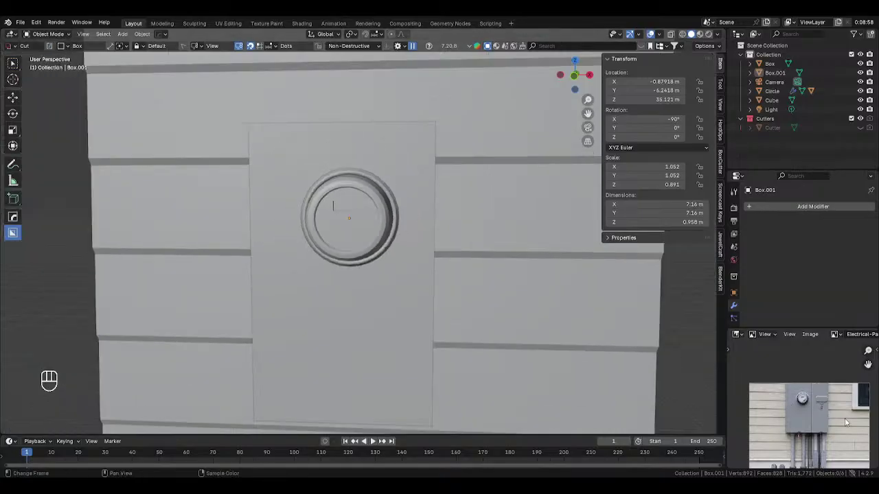
pyautogui.scroll(2, 846, 422)
pyautogui.press('KP_1')
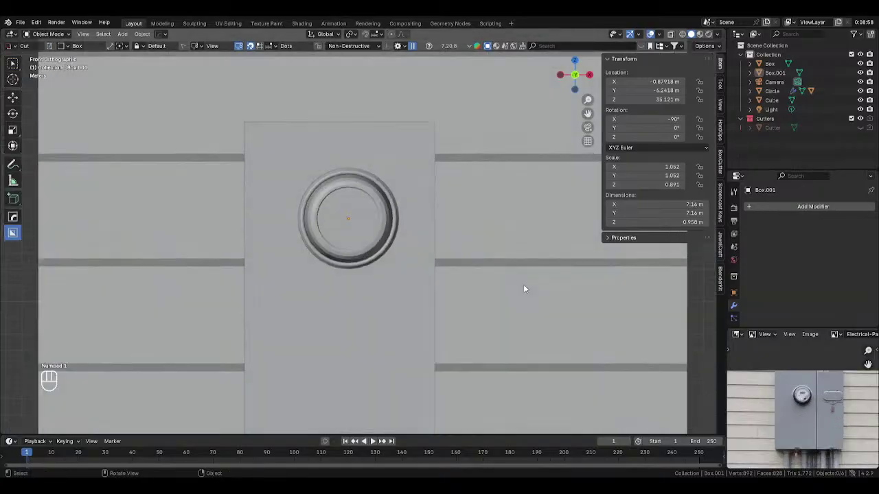
pyautogui.scroll(-4, 523, 288)
pyautogui.click(342, 293)
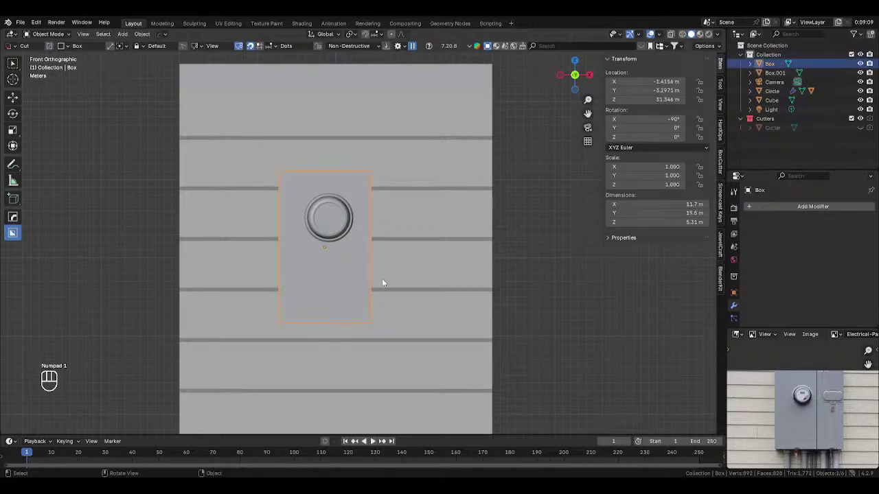
pyautogui.click(554, 288)
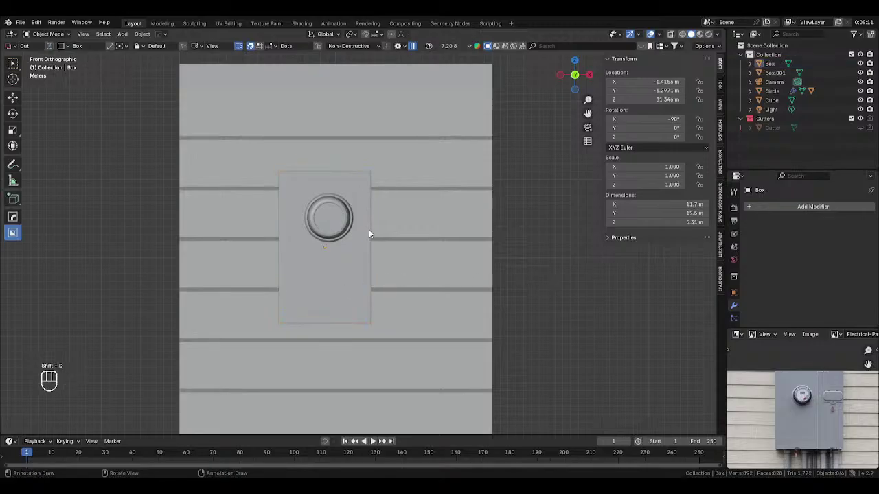
pyautogui.click(368, 231)
pyautogui.click(395, 209)
pyautogui.hotkey('shift', 'd')
pyautogui.click(395, 209)
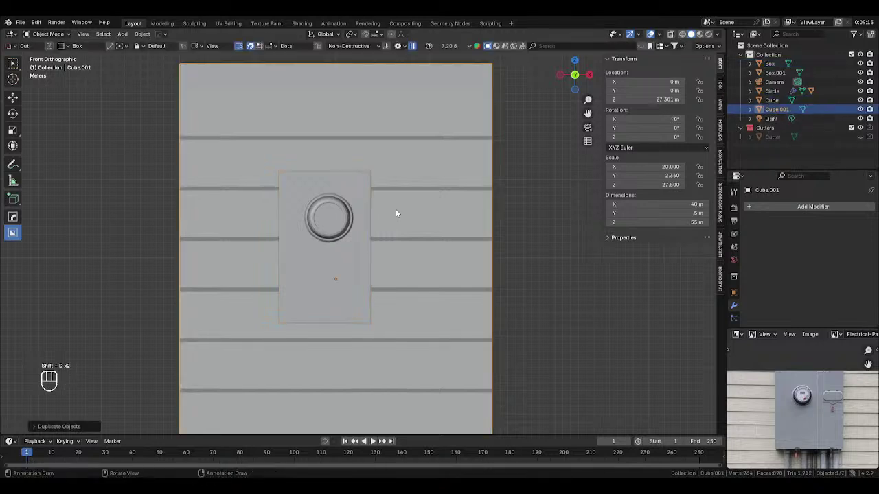
pyautogui.hotkey('shift', 'a')
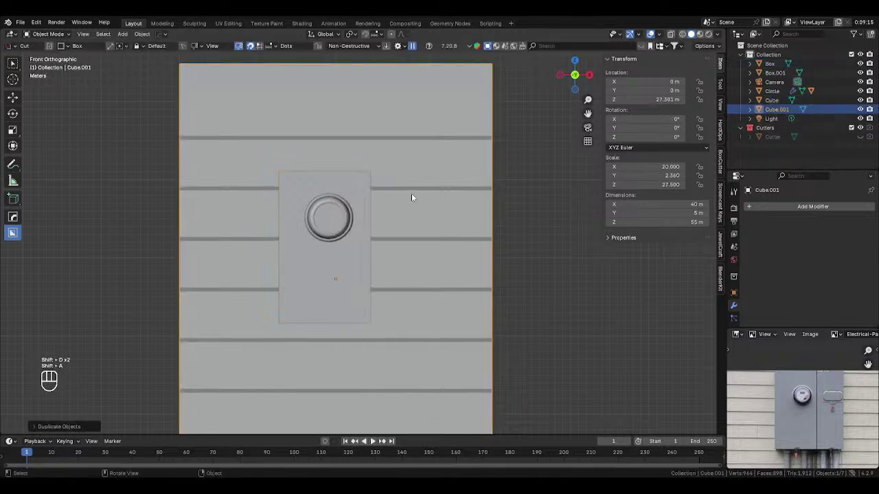
pyautogui.press('g')
pyautogui.rightClick(167, 193)
pyautogui.press('Delete')
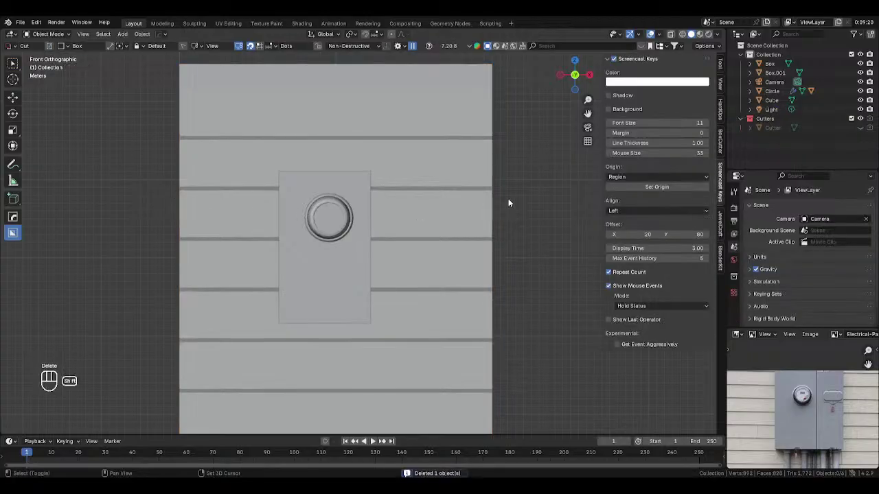
# Step: Add a new cube mesh at the scene origin for the next part of the panel
pyautogui.click(776, 73)
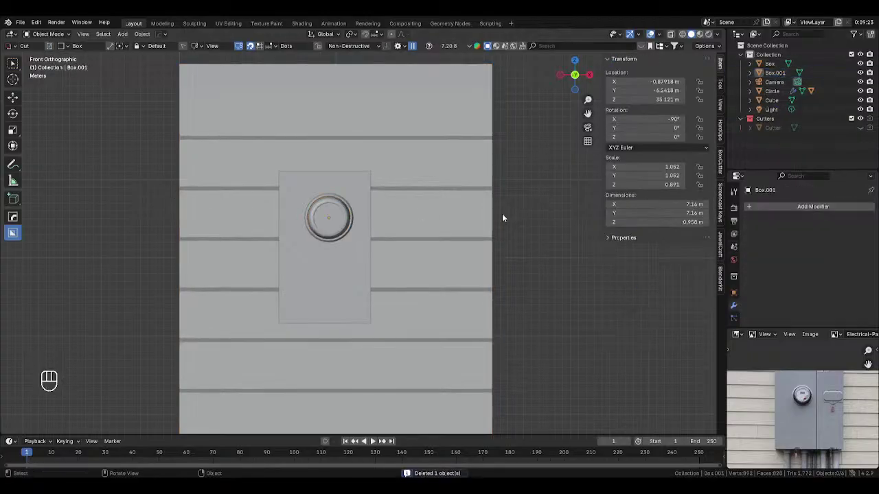
pyautogui.hotkey('shift', 'a')
pyautogui.click(457, 249)
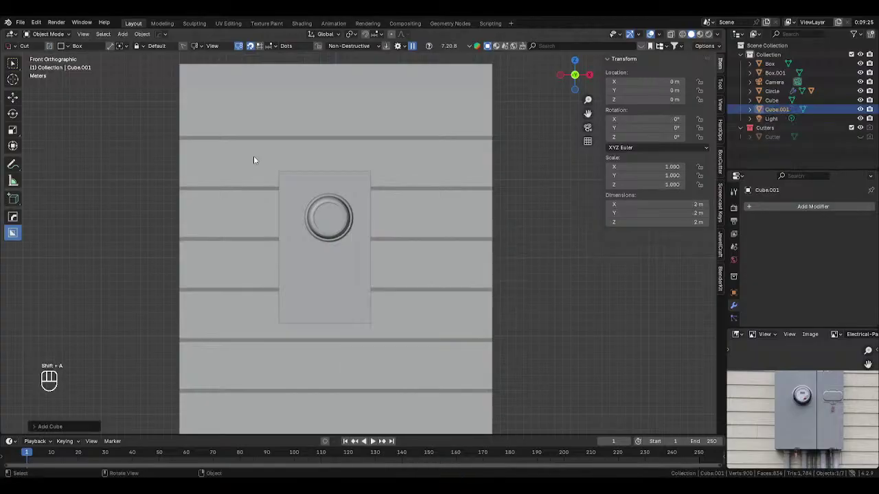
pyautogui.scroll(-4, 413, 321)
pyautogui.scroll(3, 413, 326)
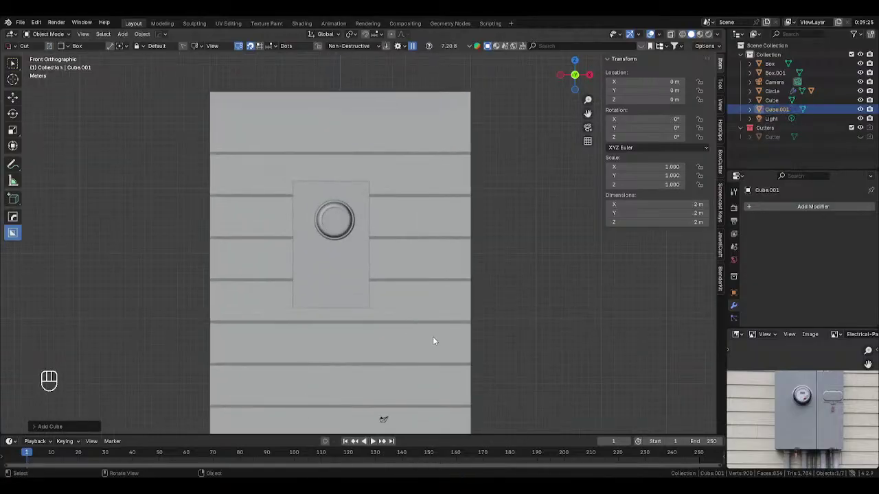
# Step: Move the new cube in front of the wall beside the panel, to about X 15.3 m, Y -15.5 m, Z 32.9 m
pyautogui.press('g')
pyautogui.press('z')
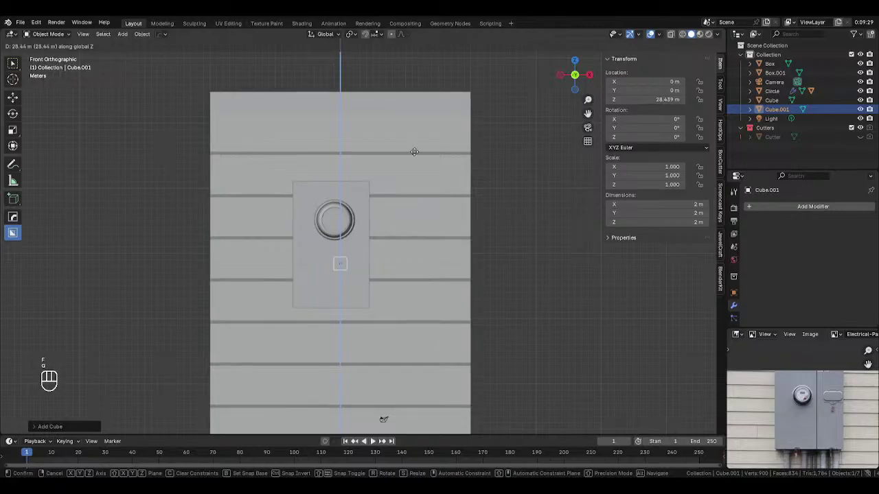
pyautogui.click(411, 126)
pyautogui.press('g')
pyautogui.press('x')
pyautogui.click(466, 184)
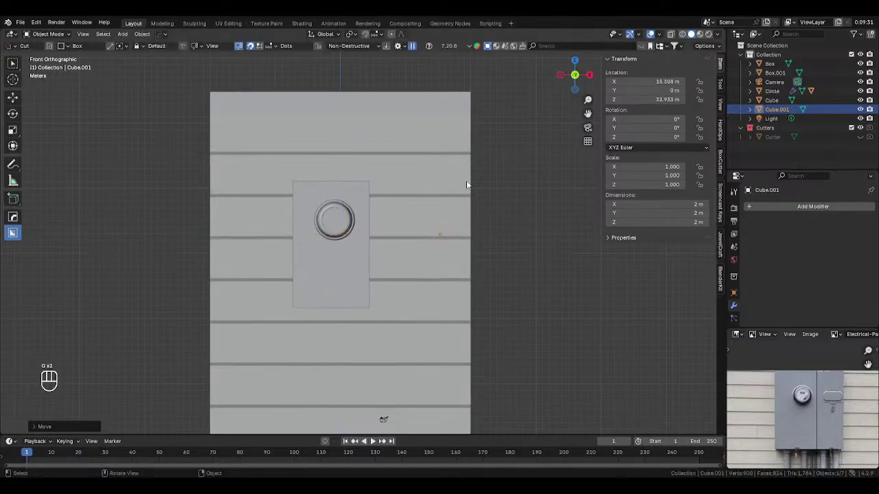
pyautogui.moveTo(529, 240); pyautogui.dragTo(481, 254, button='middle')
pyautogui.press('g')
pyautogui.press('y')
pyautogui.click(456, 251)
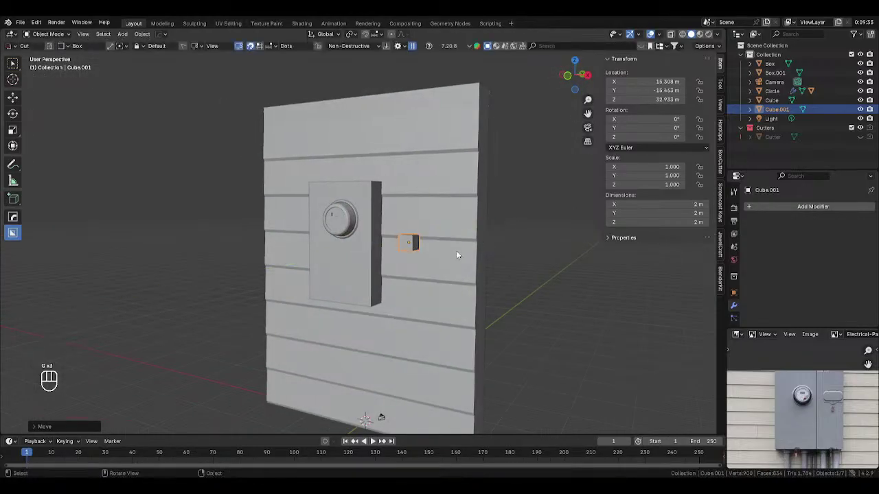
# Step: Scale the new cube up to about 6.5 m wide and deep, and stretch it to about 14.3 m tall
pyautogui.press('s')
pyautogui.click(566, 235)
pyautogui.press('s')
pyautogui.press('z')
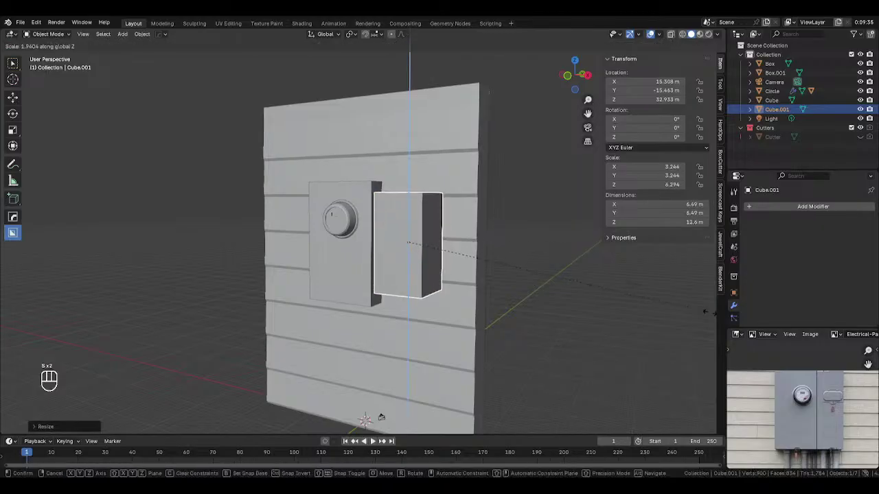
pyautogui.click(16, 313)
# Step: Select the new box together with the meter panel as active object and snap the box to the panel's origin
pyautogui.moveTo(172, 295); pyautogui.dragTo(352, 266, button='middle')
pyautogui.keyDown('shift'); pyautogui.click(353, 266); pyautogui.keyUp('shift')
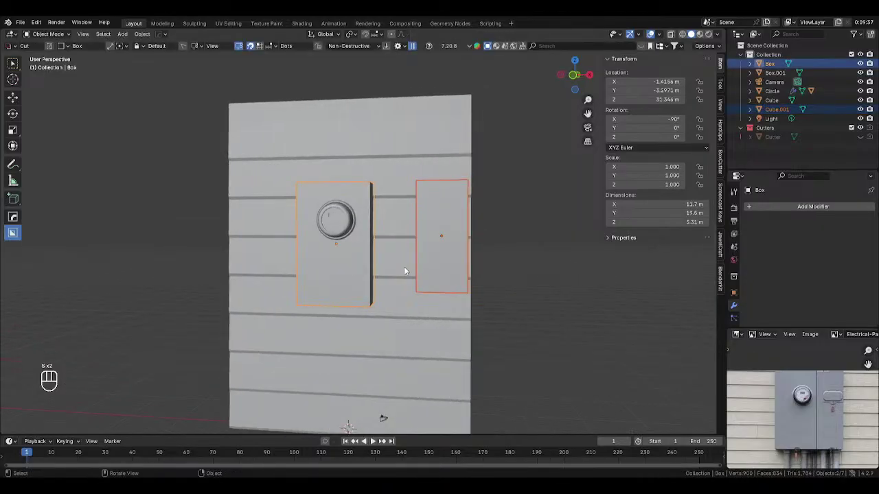
pyautogui.keyDown('shift'); pyautogui.click(440, 247); pyautogui.keyUp('shift')
pyautogui.keyDown('shift'); pyautogui.click(305, 261); pyautogui.keyUp('shift')
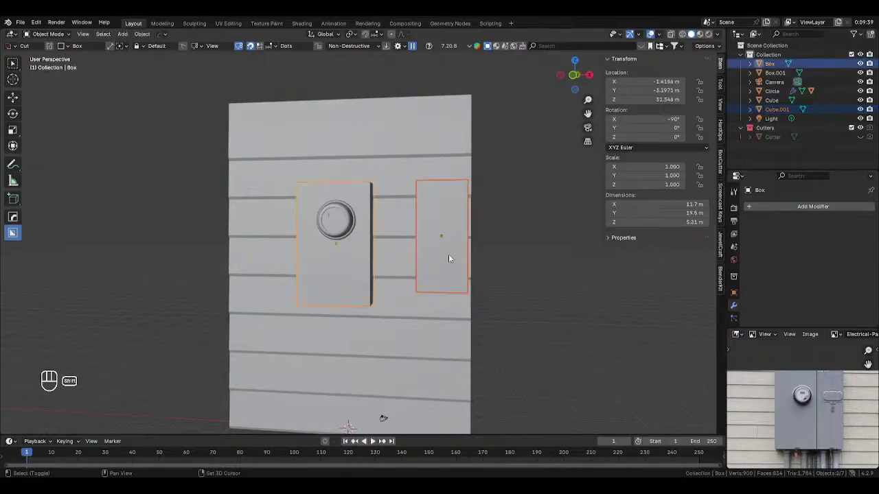
pyautogui.hotkey('shift', 's')
pyautogui.click(441, 243)
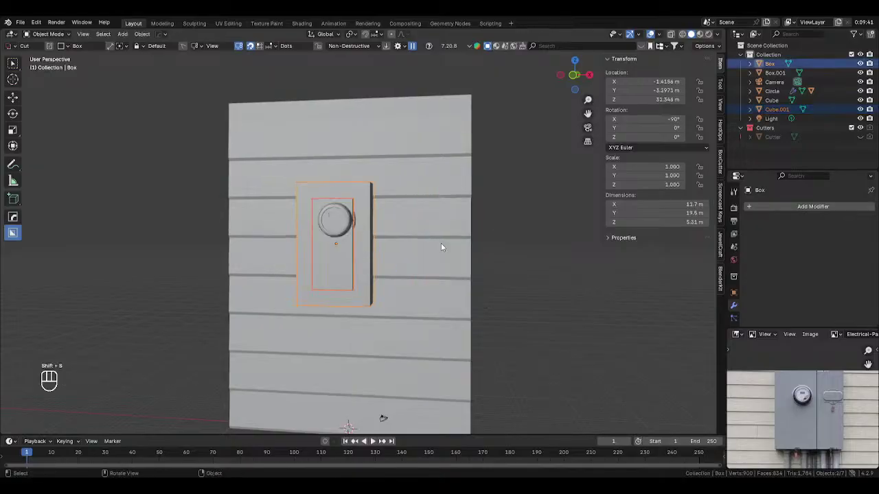
# Step: Move only the new box along X out of the meter panel to about X 8.08 m, directly beside the panel
pyautogui.click(339, 267)
pyautogui.scroll(3, 380, 259)
pyautogui.press('g')
pyautogui.press('x')
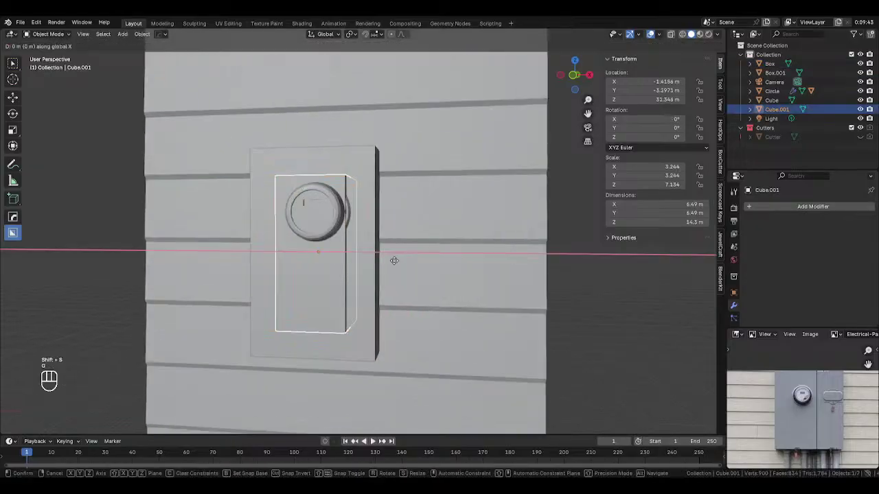
pyautogui.click(492, 266)
# Step: Scale the narrow box along Z to about 19.6 m tall, matching the meter panel's height in front view
pyautogui.press('s')
pyautogui.press('z')
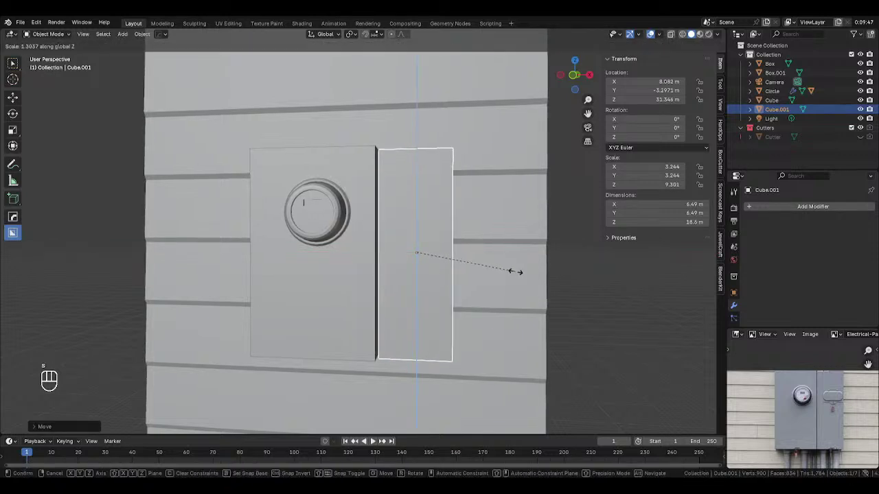
pyautogui.click(518, 271)
pyautogui.press('KP_1')
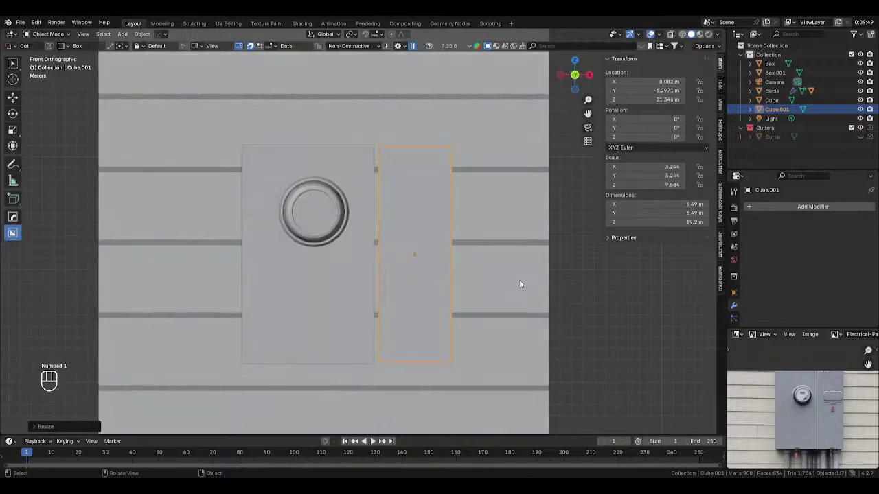
pyautogui.press('s')
pyautogui.press('z')
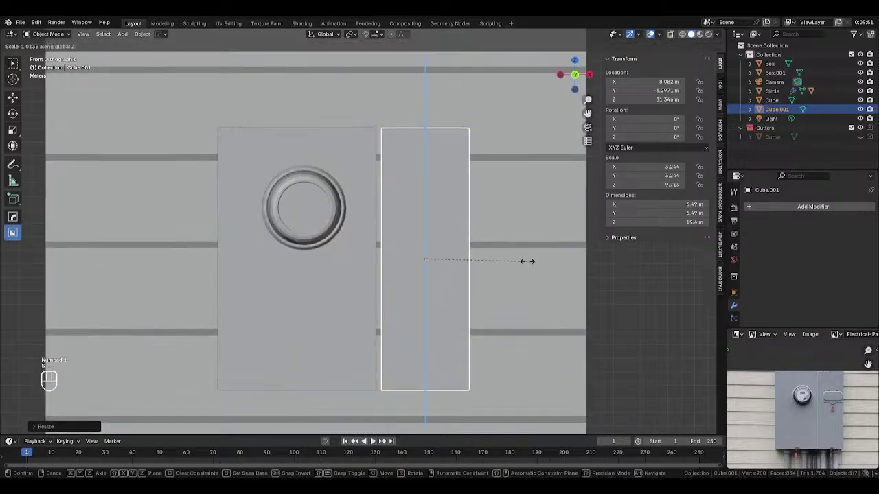
pyautogui.click(528, 265)
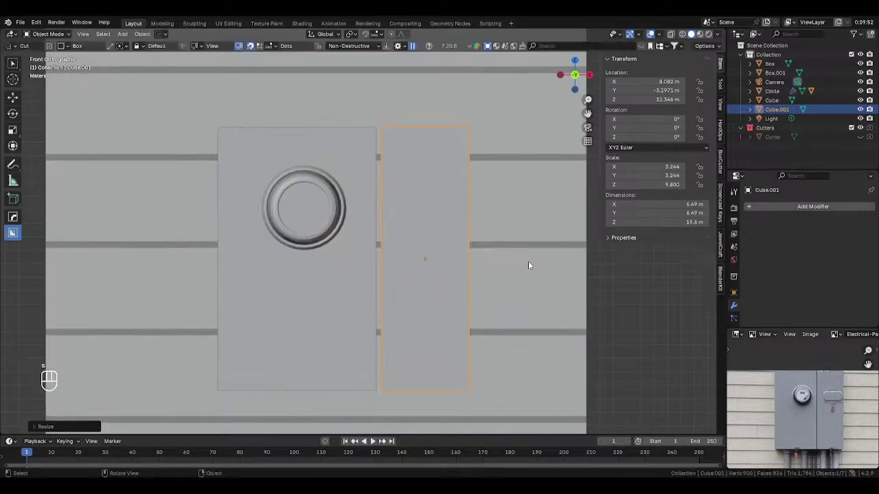
# Step: Move the narrow box along X to about 8.69 m, leaving a gap beside the meter panel, and select it in top view
pyautogui.press('g')
pyautogui.press('x')
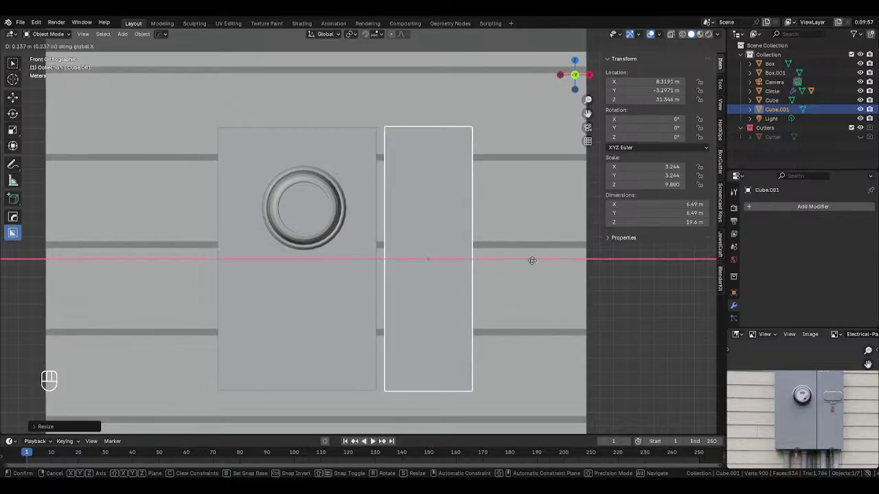
pyautogui.click(536, 258)
pyautogui.scroll(-4, 536, 259)
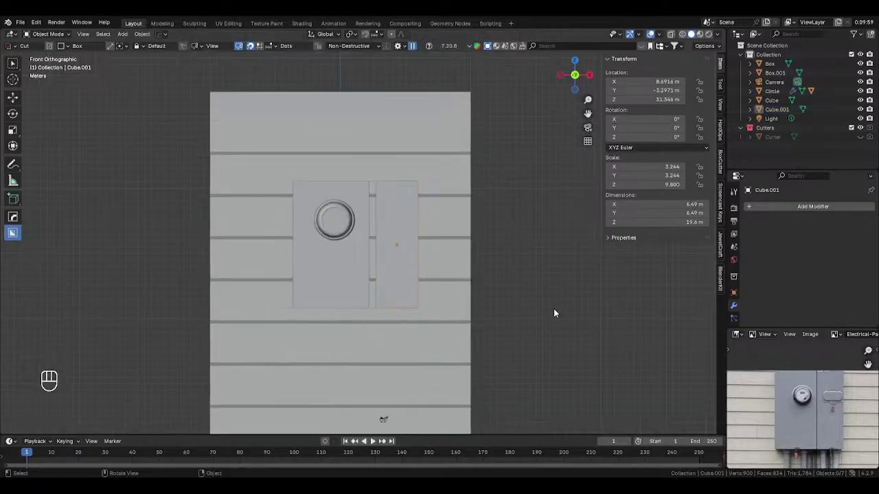
pyautogui.moveTo(554, 313); pyautogui.dragTo(444, 331, button='middle')
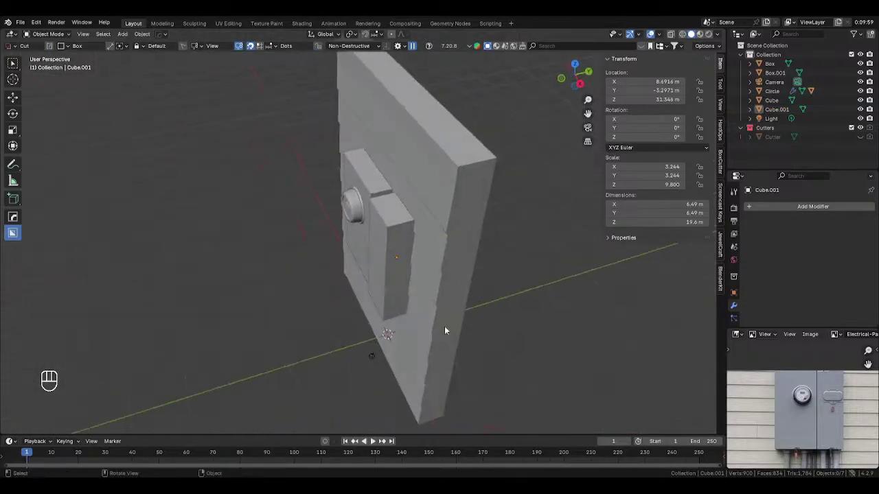
pyautogui.click(389, 265)
pyautogui.moveTo(391, 268); pyautogui.dragTo(465, 296, button='middle')
pyautogui.press('KP_7')
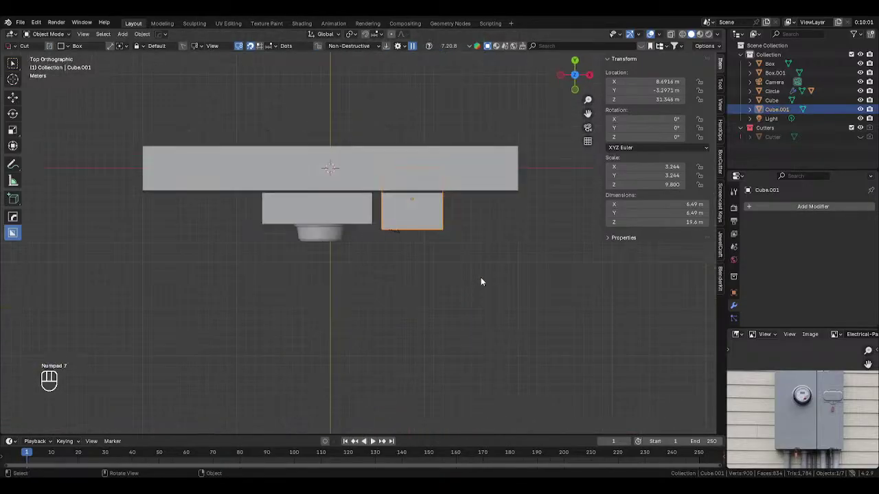
pyautogui.scroll(2, 480, 282)
pyautogui.press('g')
pyautogui.press('y')
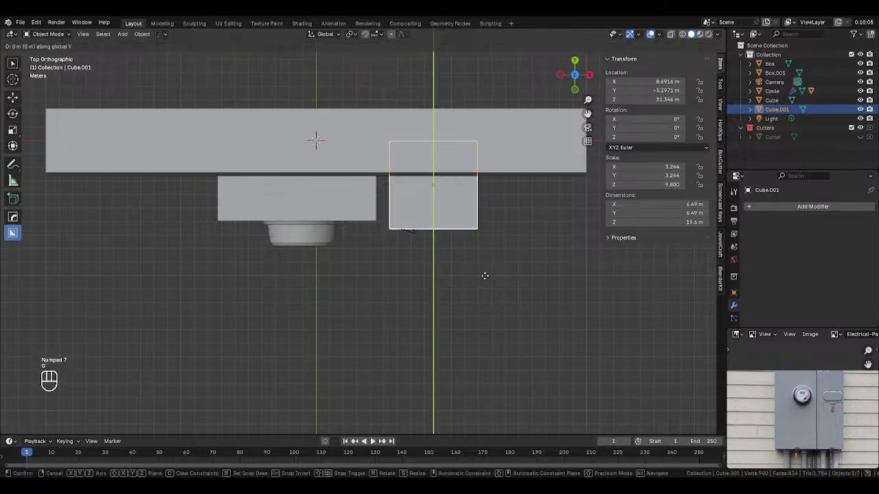
pyautogui.rightClick(485, 275)
# Step: Scale the narrow box along Y to about 5.29 m deep so its front face lines up with the meter panel
pyautogui.press('s')
pyautogui.press('y')
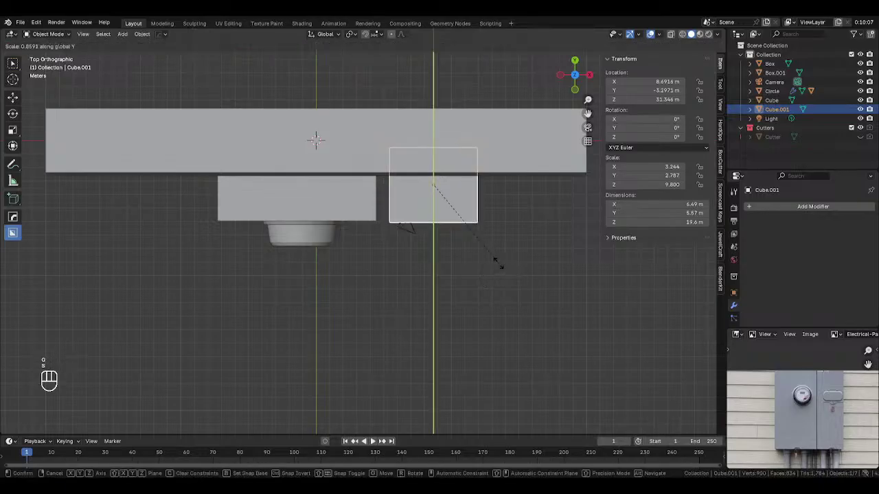
pyautogui.press('shift')
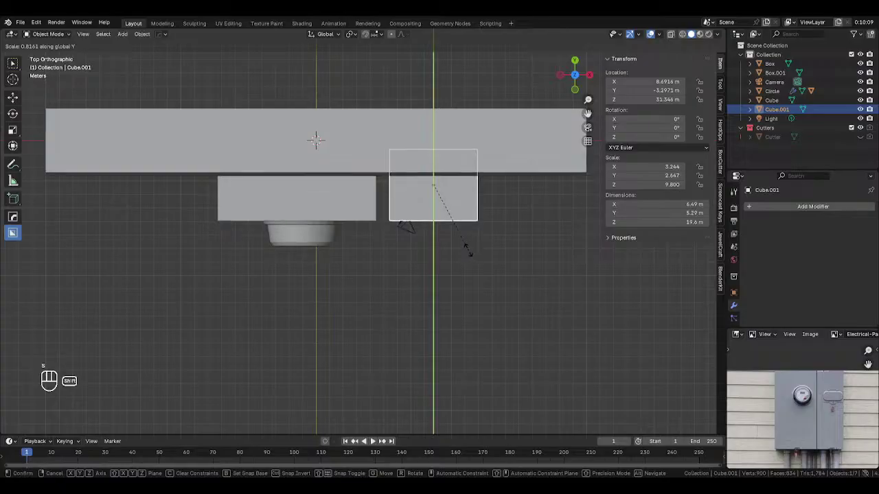
pyautogui.click(467, 250)
pyautogui.moveTo(493, 267); pyautogui.dragTo(425, 183, button='middle')
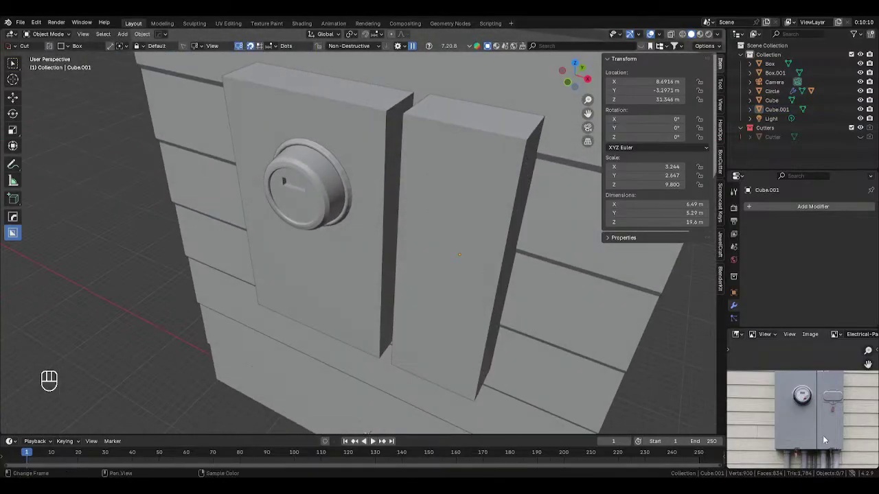
# Step: Select the narrow box and examine the raised cover and latch on the matching door in the reference photo
pyautogui.click(498, 135)
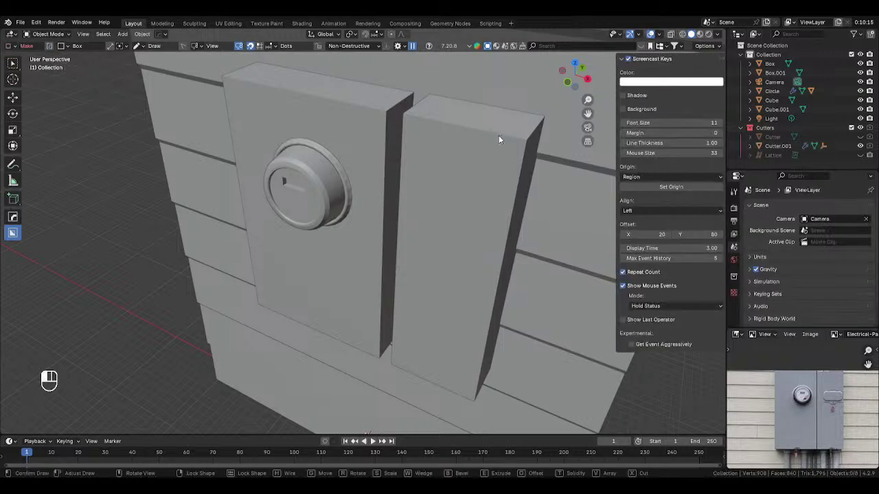
pyautogui.click(409, 125)
pyautogui.click(353, 153)
pyautogui.click(479, 307)
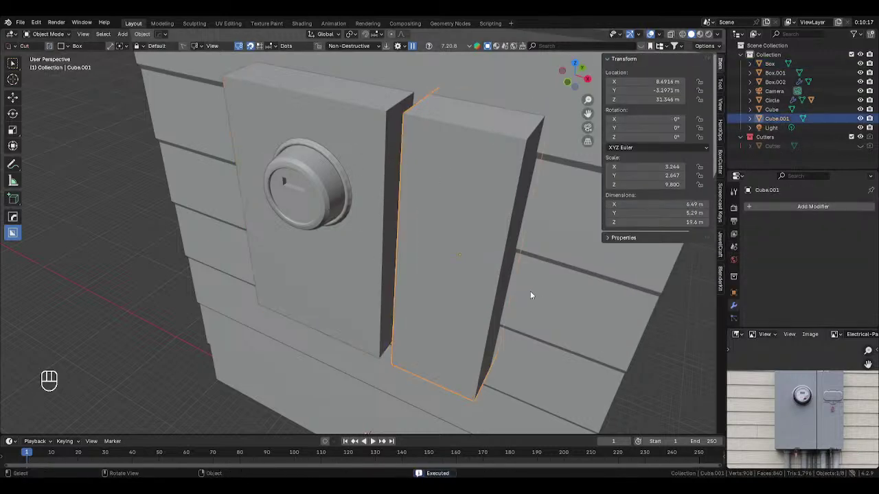
pyautogui.press('KP_Decimal')
pyautogui.scroll(4, 793, 351)
pyautogui.scroll(-5, 793, 351)
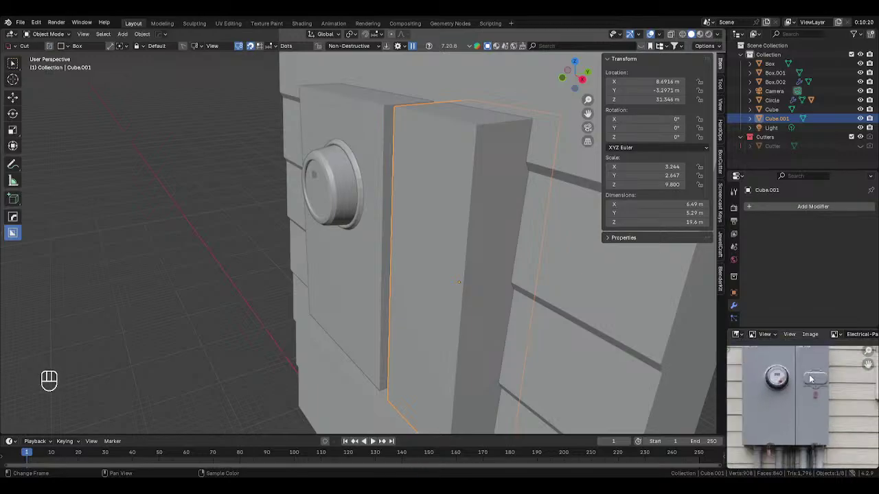
pyautogui.scroll(3, 816, 379)
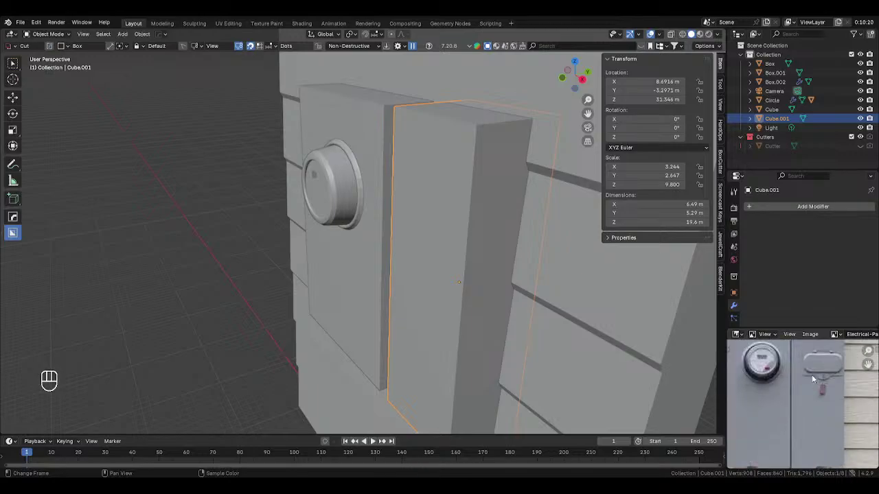
# Step: With nothing selected, draw a small horizontal box on the narrow box's upper front face and extrude it slightly forward, centred at about X 8.9 m
pyautogui.press('KP_1')
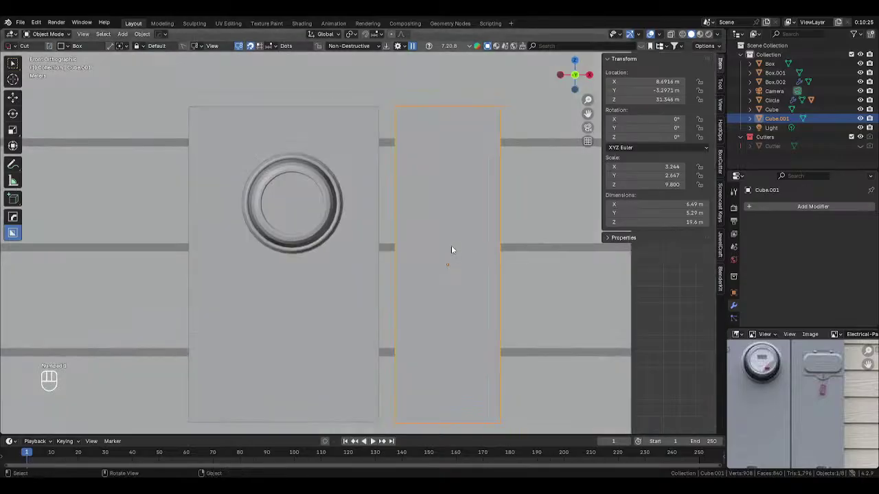
pyautogui.scroll(1, 512, 258)
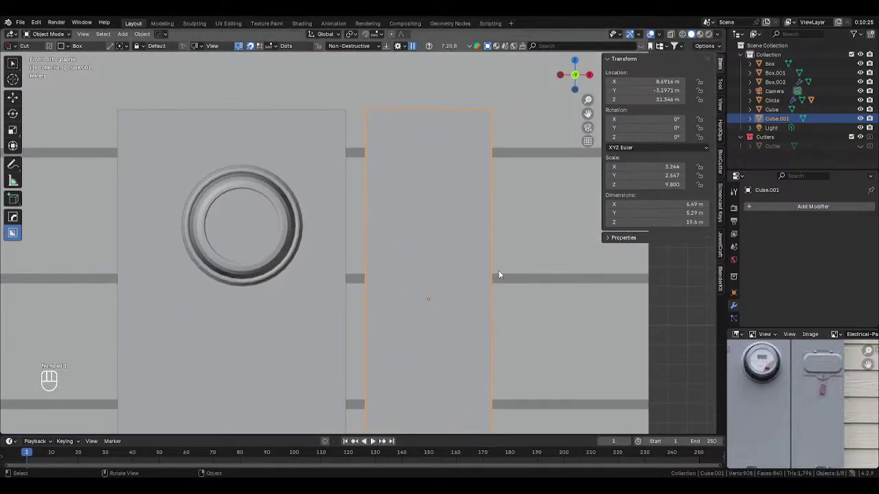
pyautogui.keyDown('shift'); pyautogui.moveTo(438, 248); pyautogui.dragTo(422, 264, button='middle'); pyautogui.keyUp('shift')
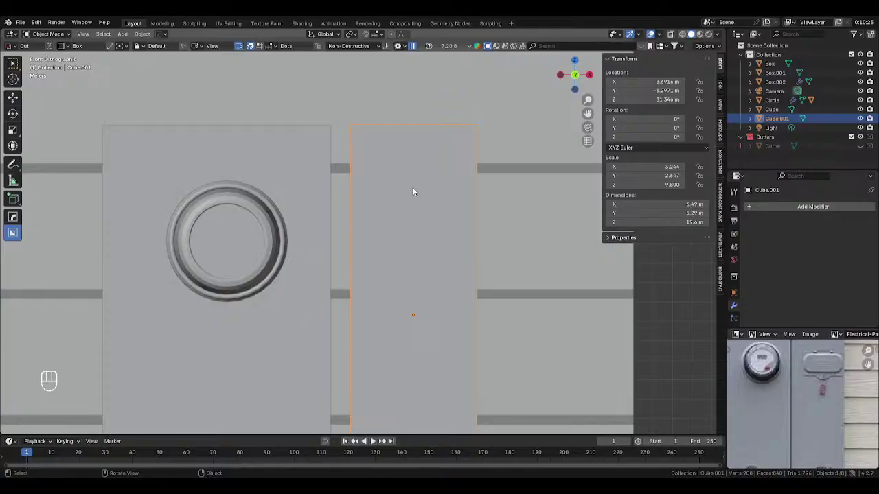
pyautogui.hotkey('ctrl', 'd')
pyautogui.press('d')
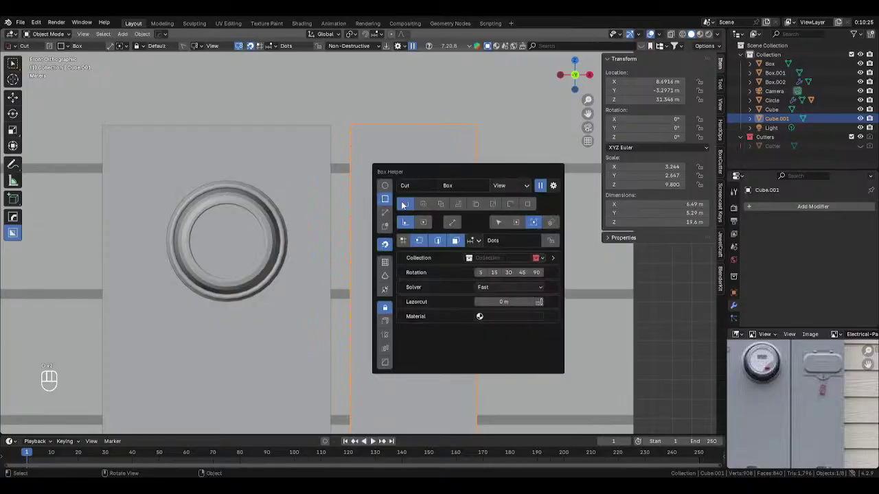
pyautogui.click(669, 277)
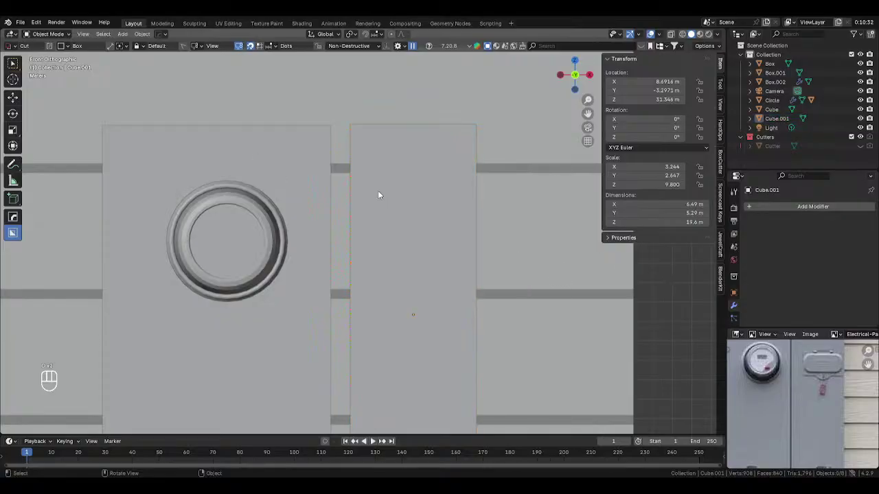
pyautogui.moveTo(379, 194); pyautogui.dragTo(410, 219)
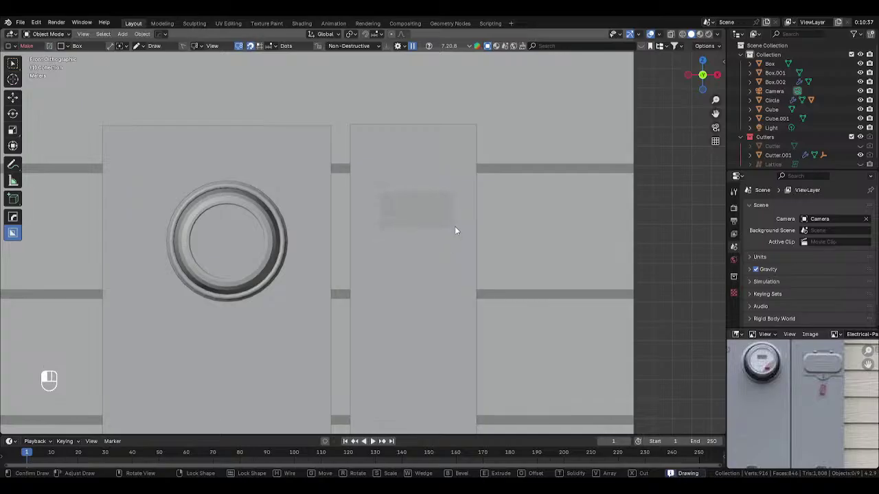
pyautogui.moveTo(455, 230); pyautogui.dragTo(418, 241, button='middle')
pyautogui.click(417, 240)
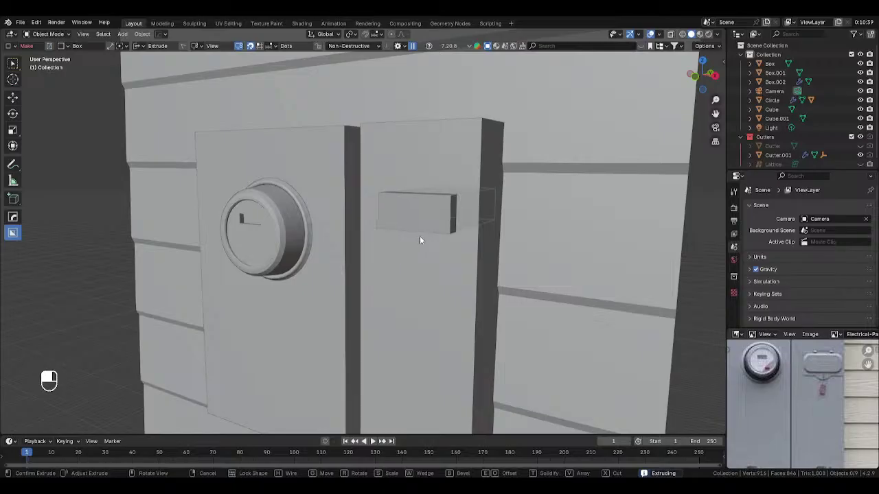
pyautogui.click(422, 238)
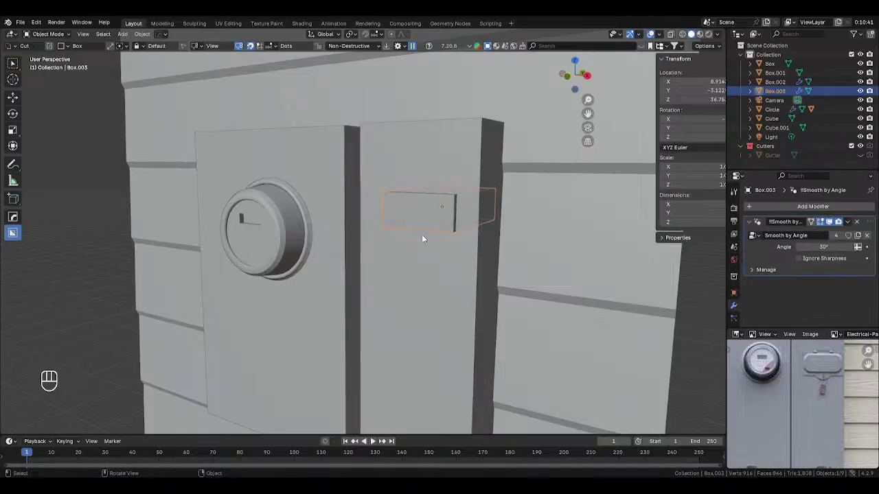
# Step: Add two evenly spaced vertical loop cuts across the small cover box in Edit Mode
pyautogui.moveTo(422, 239); pyautogui.dragTo(447, 204, button='middle')
pyautogui.press('Tab')
pyautogui.hotkey('ctrl', 'r')
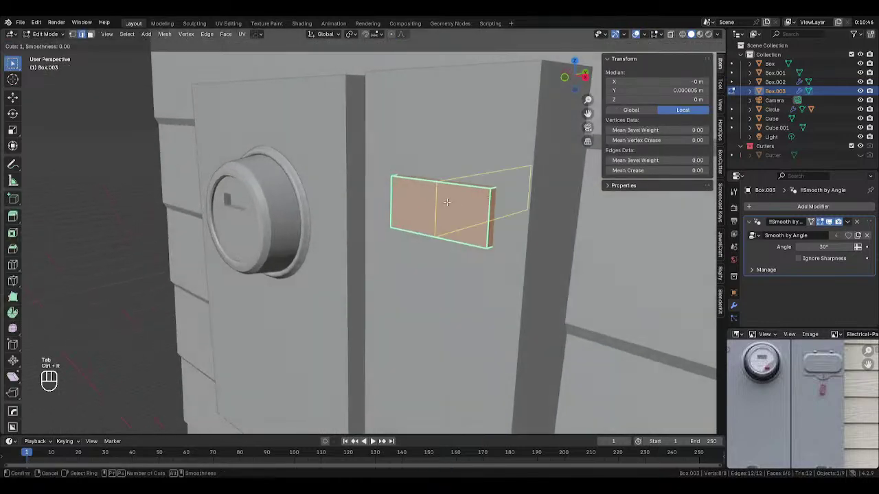
pyautogui.scroll(1, 447, 201)
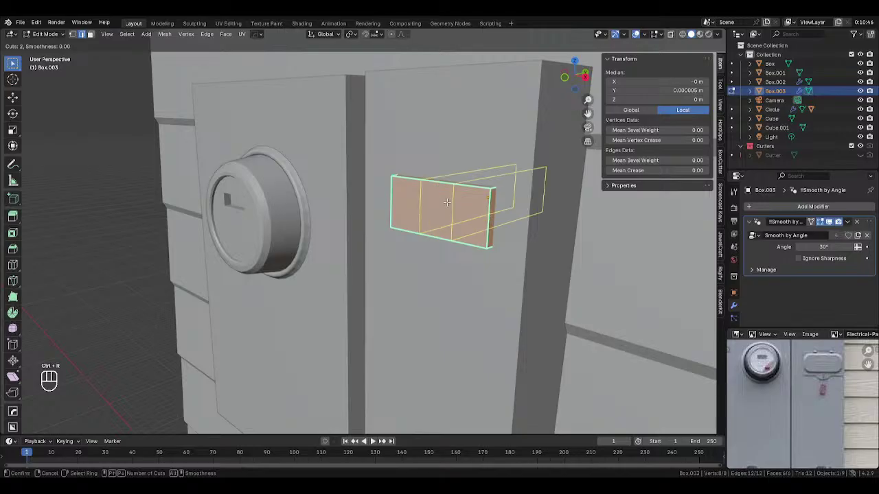
pyautogui.click(447, 202)
pyautogui.rightClick(447, 202)
pyautogui.moveTo(447, 202); pyautogui.dragTo(426, 198, button='middle')
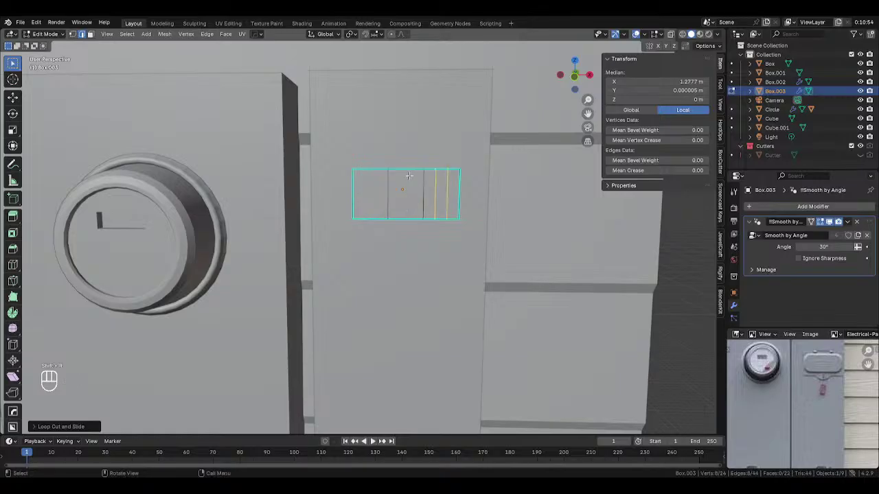
# Step: Undo the extra pair of loop cuts in the end section of the small cover box
pyautogui.hotkey('ctrl', 'z')
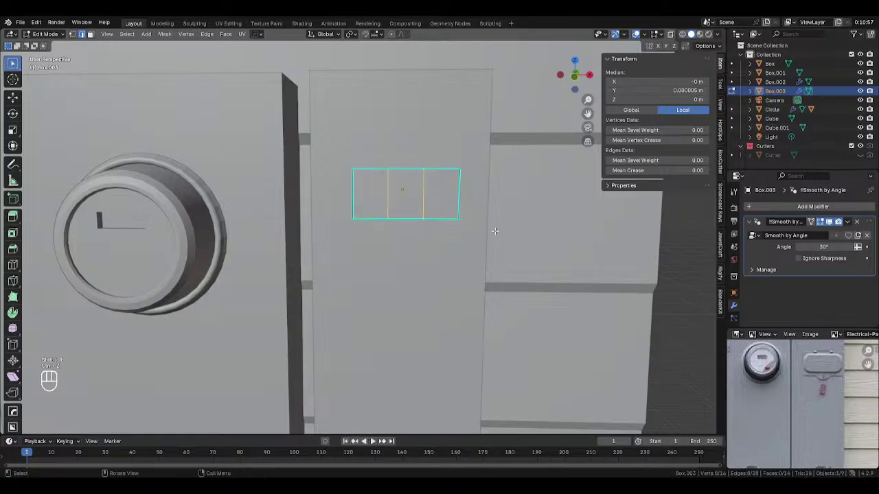
pyautogui.hotkey('ctrl', 'r')
pyautogui.rightClick(410, 184)
pyautogui.hotkey('ctrl', 'r')
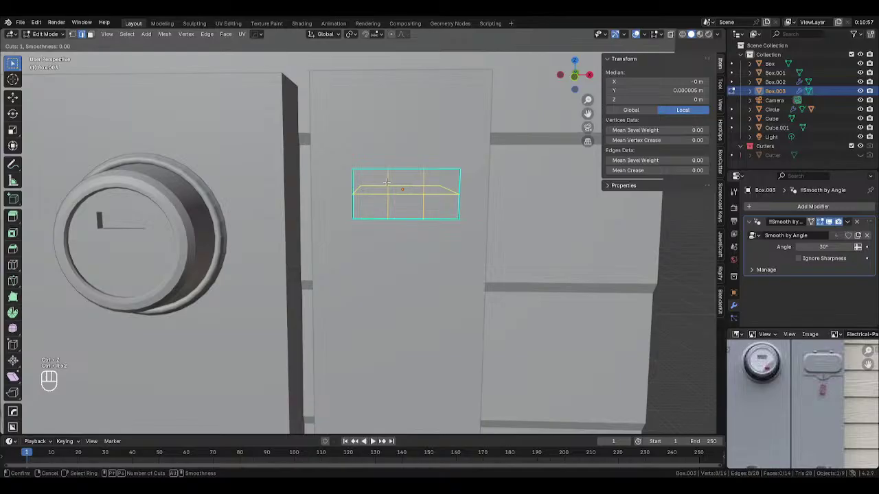
pyautogui.rightClick(386, 182)
pyautogui.hotkey('ctrl', 'r')
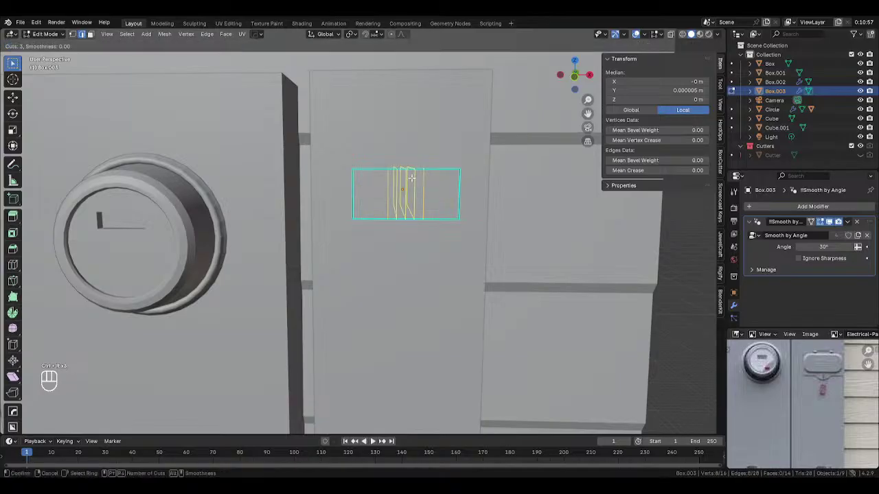
pyautogui.scroll(5, 411, 178)
pyautogui.scroll(-6, 411, 180)
pyautogui.click(411, 182)
pyautogui.rightClick(412, 182)
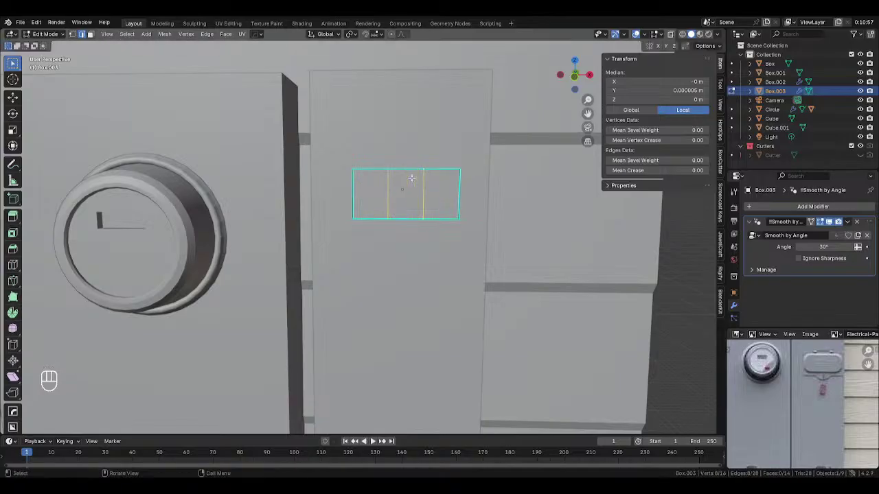
# Step: In face selection mode, select the underside face of the cover box's middle section
pyautogui.scroll(2, 426, 217)
pyautogui.press('3')
pyautogui.click(426, 217)
pyautogui.hotkey('alt', 'z')
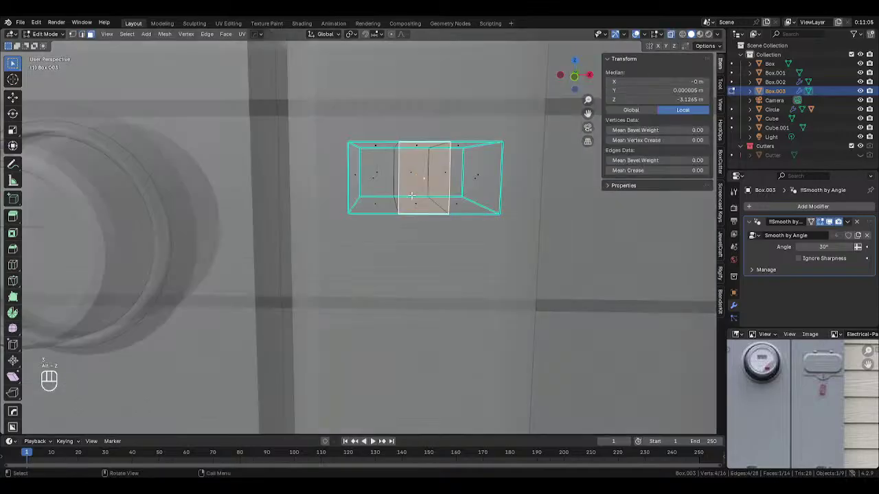
pyautogui.hotkey('alt', 'z')
pyautogui.press('g')
pyautogui.press('z')
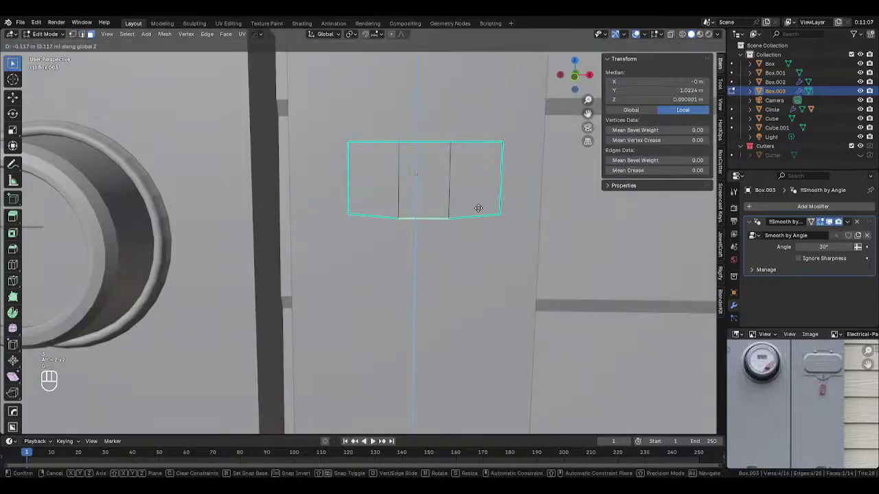
pyautogui.click(478, 208)
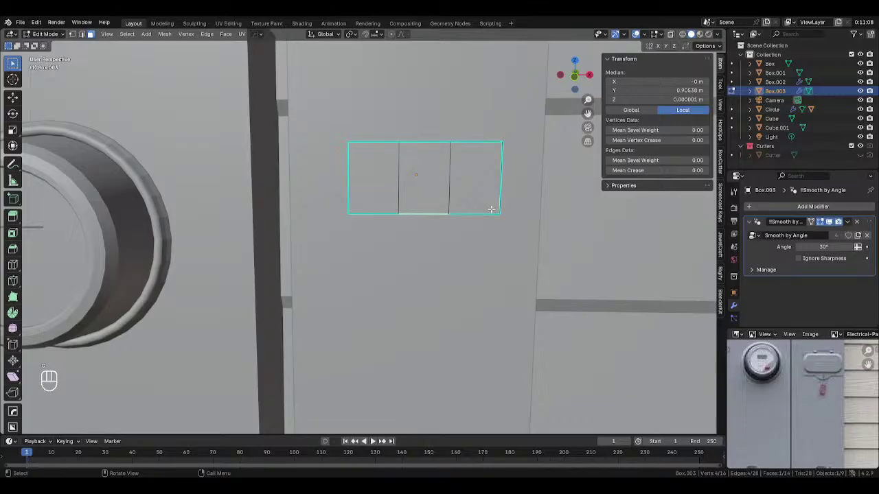
# Step: Extrude the underside face of the cover's middle section about 0.32 m downward to form a tab
pyautogui.press('g')
pyautogui.press('z')
pyautogui.press('z')
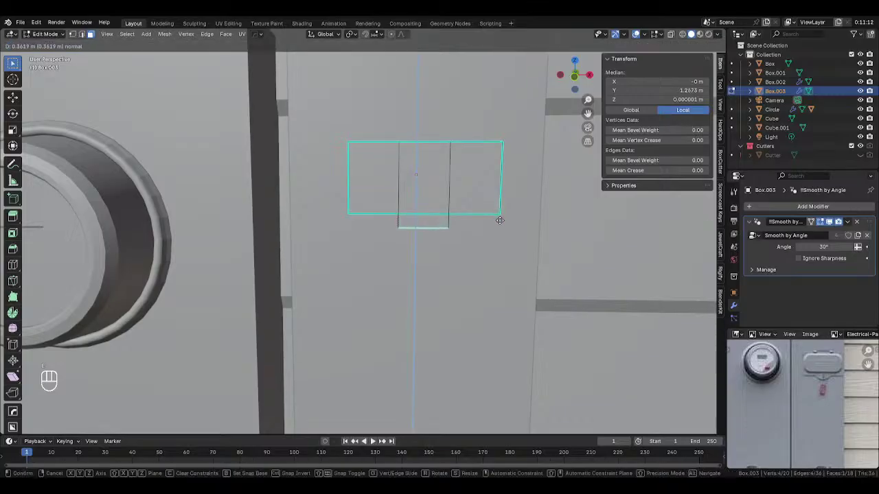
pyautogui.click(500, 222)
# Step: Bevel the tab's two lower corner edges by about 0.53 m with 6 segments and return to Object Mode
pyautogui.moveTo(500, 221); pyautogui.dragTo(510, 256, button='middle')
pyautogui.hotkey('ctrl', 'b')
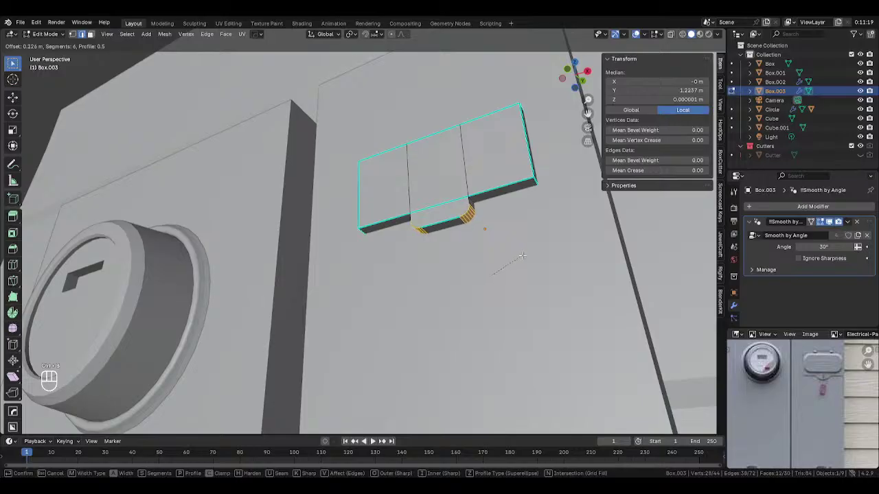
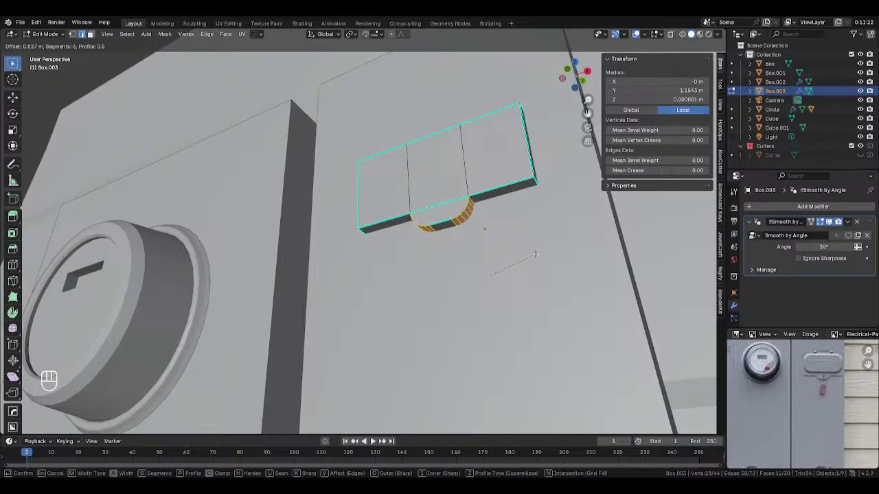
pyautogui.click(535, 254)
pyautogui.press('Tab')
# Step: In Edit Mode, select the cover's three front rectangular faces, excluding the tab, and inset them slightly by about 0.12 m
pyautogui.moveTo(399, 243); pyautogui.dragTo(448, 290, button='middle')
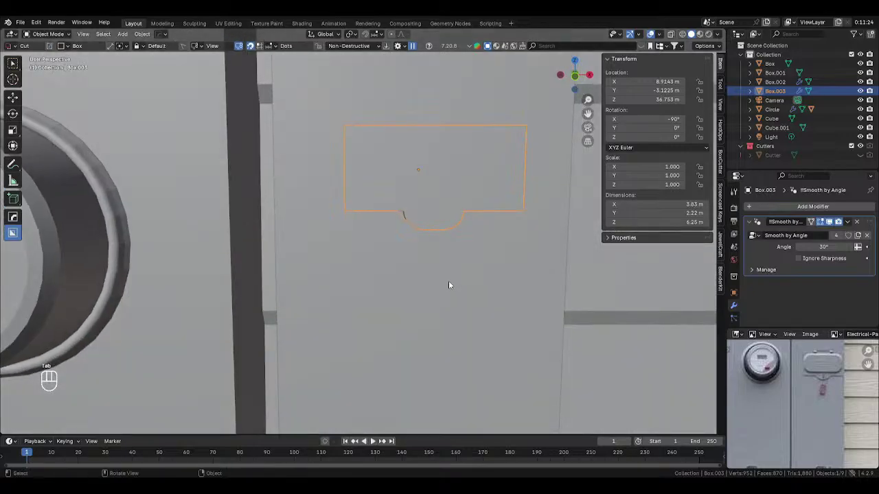
pyautogui.scroll(-3, 450, 278)
pyautogui.press('KP_1')
pyautogui.moveTo(455, 273); pyautogui.dragTo(580, 336, button='middle')
pyautogui.moveTo(504, 260); pyautogui.dragTo(489, 259, button='middle')
pyautogui.press('KP_1')
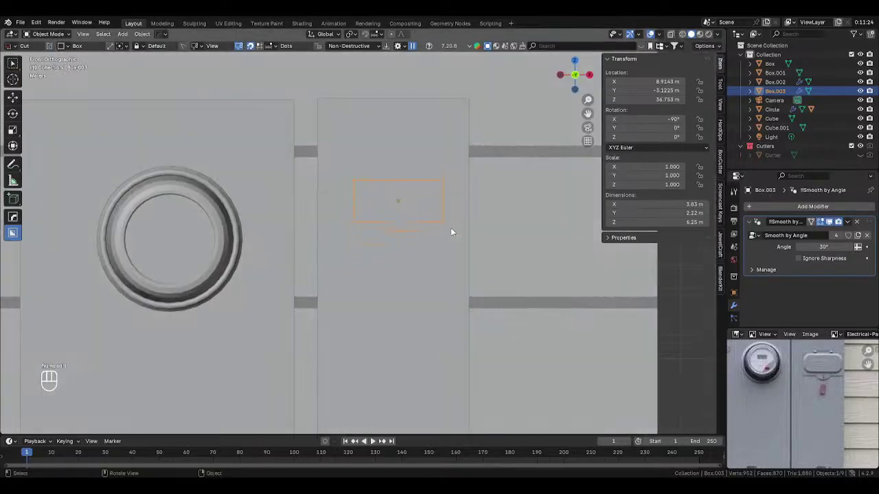
pyautogui.press('Tab')
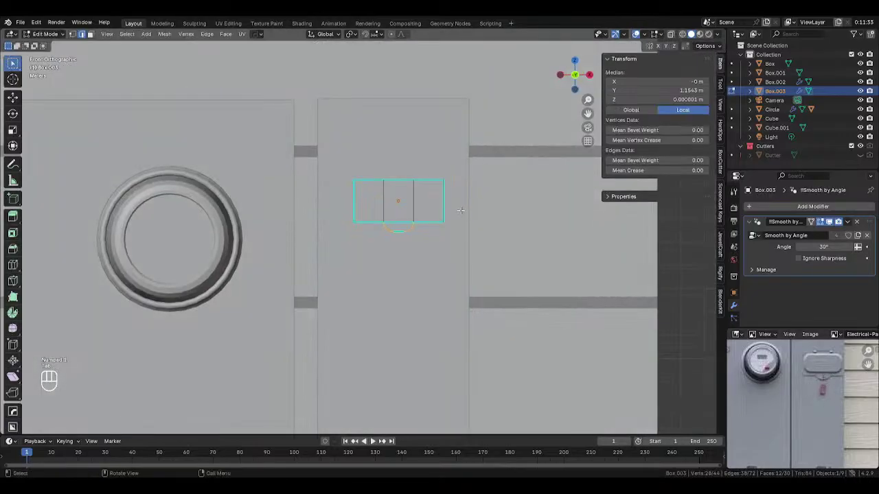
pyautogui.scroll(2, 412, 193)
pyautogui.moveTo(366, 176); pyautogui.dragTo(452, 203)
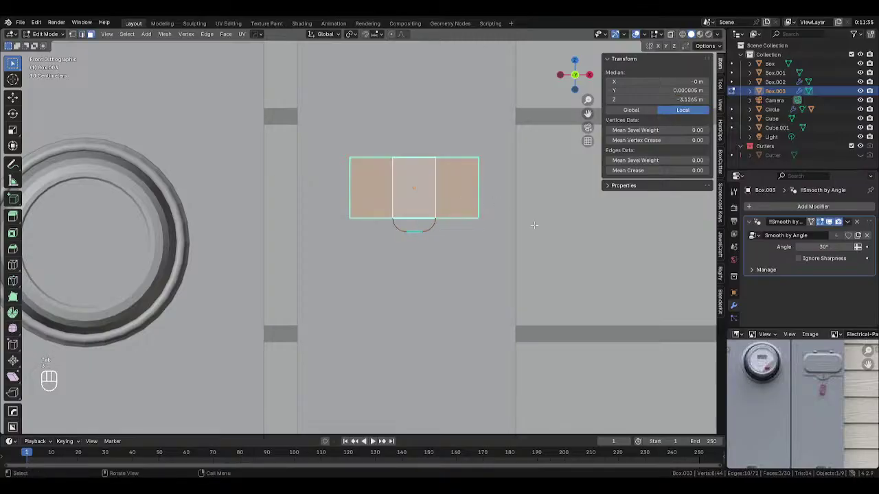
pyautogui.moveTo(533, 224); pyautogui.dragTo(548, 229, button='middle')
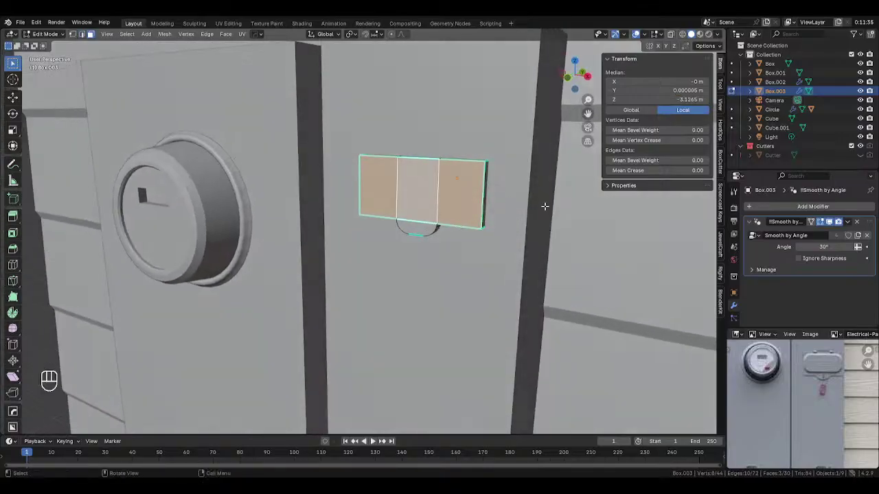
pyautogui.press('i')
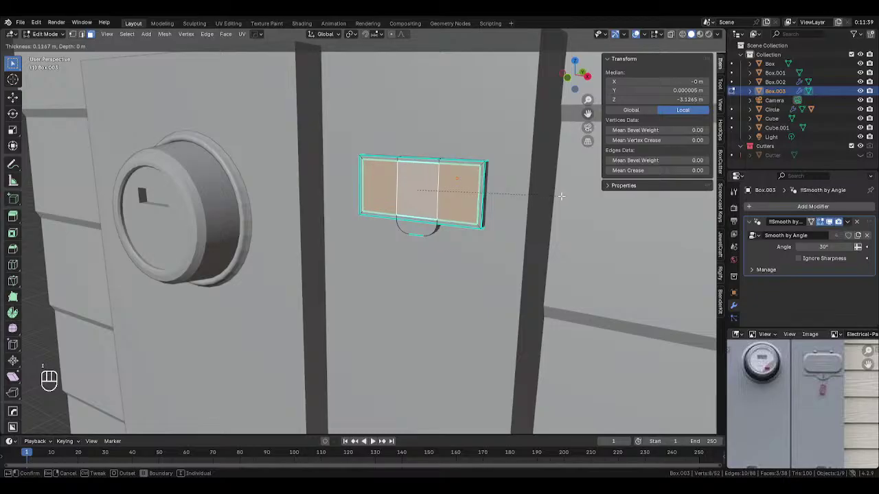
pyautogui.click(561, 196)
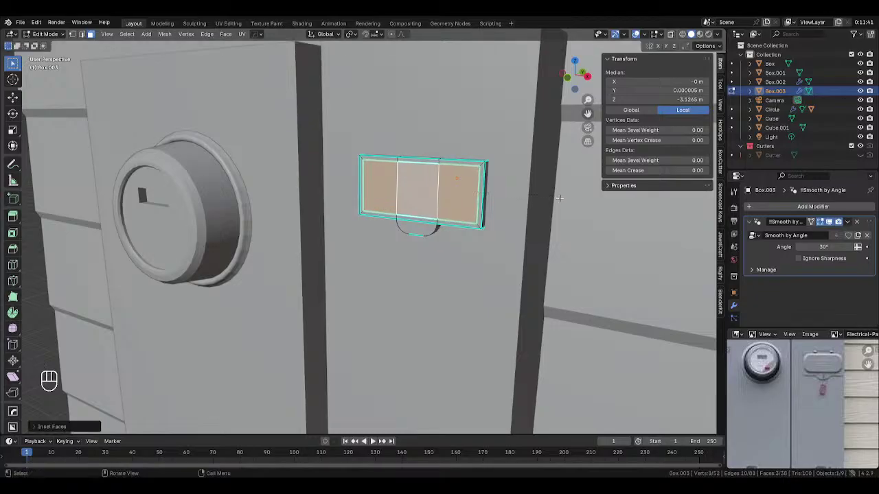
# Step: Extrude the inset front faces of the cover about 0.14 m forward
pyautogui.moveTo(560, 198); pyautogui.dragTo(534, 202, button='middle')
pyautogui.press('e')
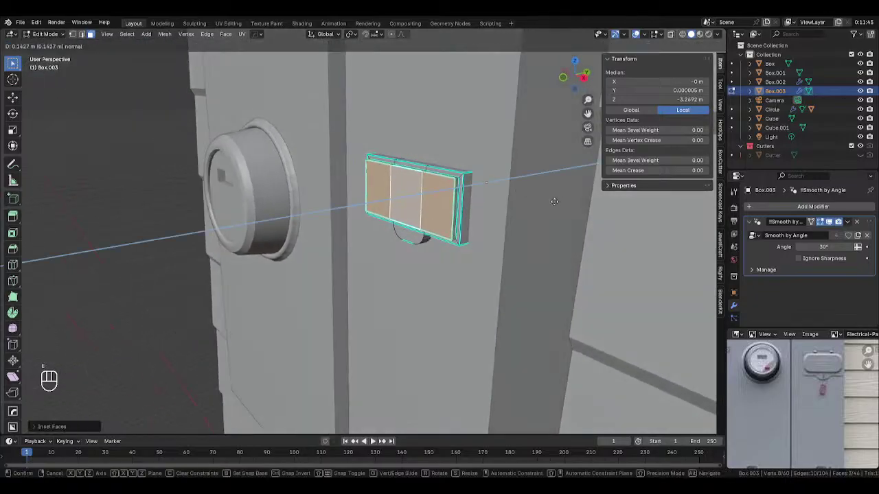
pyautogui.click(552, 202)
# Step: Bevel the four corner edges of the cover's raised front with 6 segments into broadly rounded ends, and return to Object Mode
pyautogui.moveTo(551, 202); pyautogui.dragTo(504, 204, button='middle')
pyautogui.press('2')
pyautogui.keyDown('alt'); pyautogui.click(443, 186); pyautogui.keyUp('alt')
pyautogui.click(444, 184)
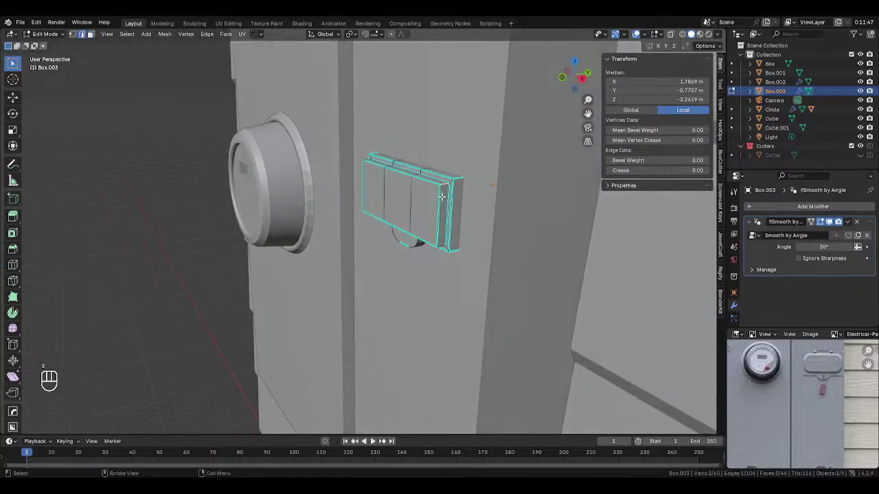
pyautogui.keyDown('shift'); pyautogui.click(440, 244); pyautogui.keyUp('shift')
pyautogui.moveTo(442, 245); pyautogui.dragTo(412, 156, button='middle')
pyautogui.keyDown('shift'); pyautogui.click(440, 230); pyautogui.keyUp('shift')
pyautogui.moveTo(439, 229); pyautogui.dragTo(407, 235, button='middle')
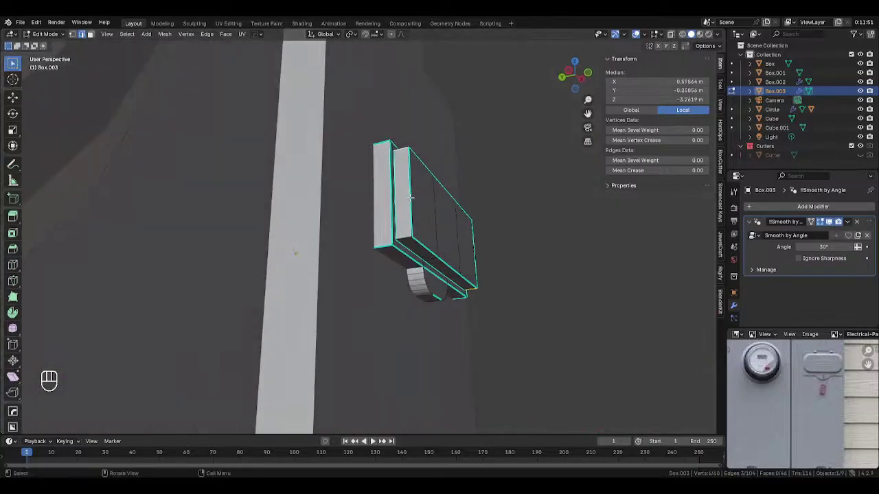
pyautogui.moveTo(479, 240); pyautogui.dragTo(478, 240, button='middle')
pyautogui.hotkey('ctrl', 'b')
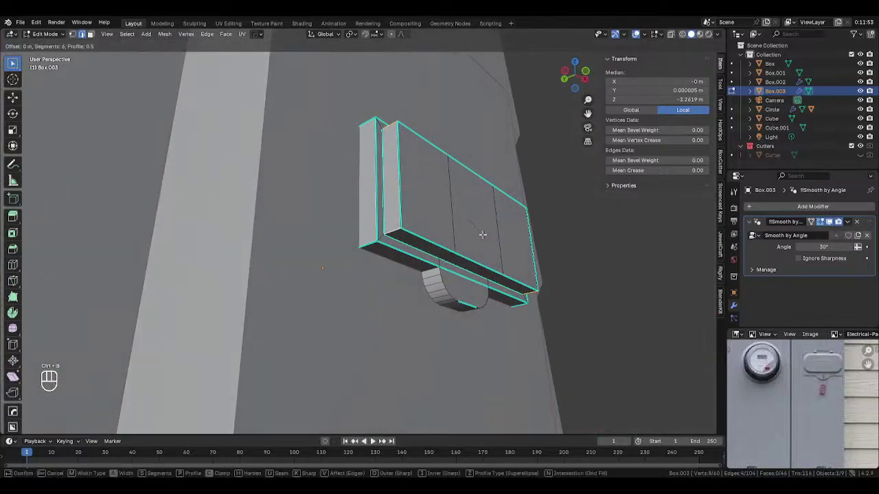
pyautogui.scroll(5, 488, 238)
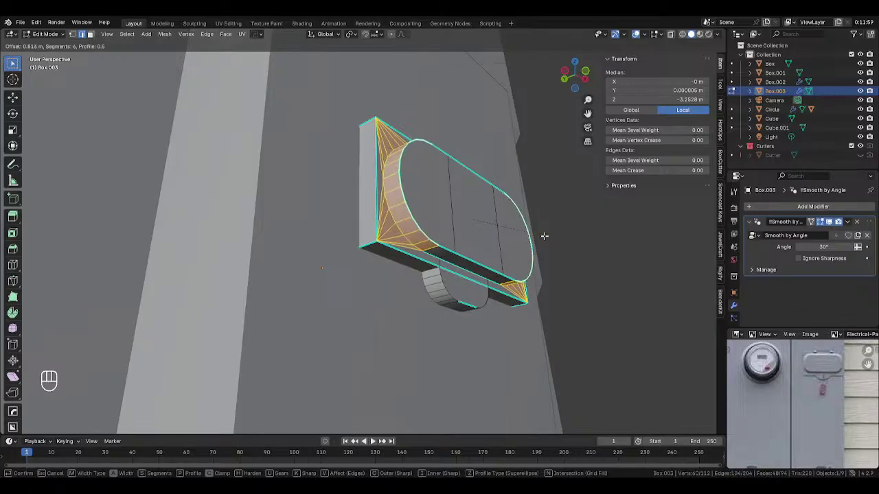
pyautogui.click(543, 237)
pyautogui.press('Tab')
# Step: Scale the whole cover up uniformly to about 1.128 after comparing it with the reference photo
pyautogui.click(300, 225)
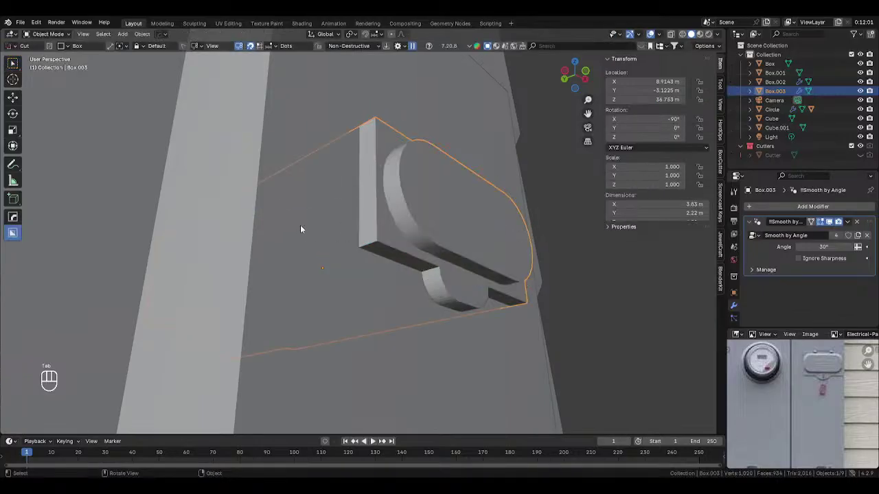
pyautogui.moveTo(302, 227); pyautogui.dragTo(384, 335, button='middle')
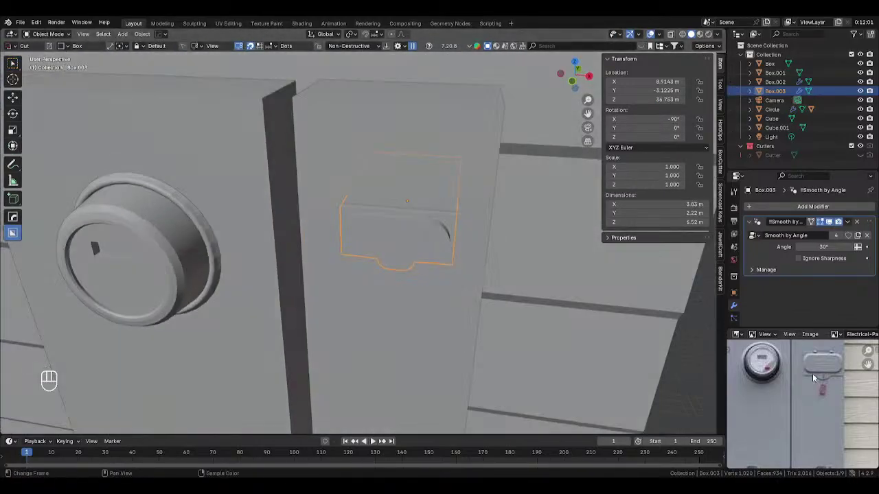
pyautogui.moveTo(549, 276); pyautogui.dragTo(480, 246, button='middle')
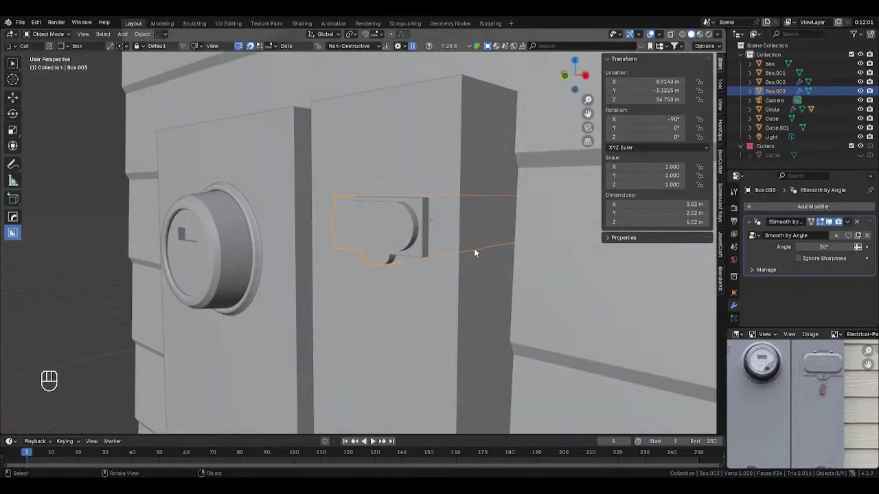
pyautogui.press('KP_1')
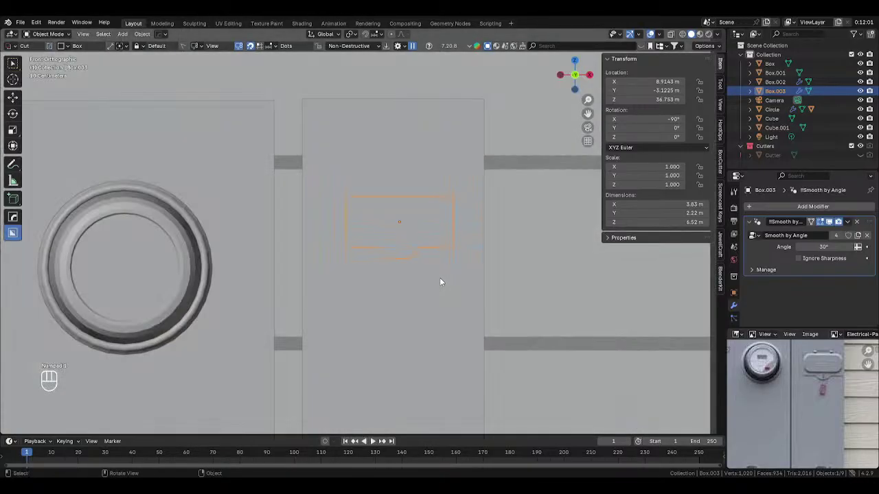
pyautogui.scroll(-5, 440, 278)
pyautogui.scroll(3, 440, 278)
pyautogui.moveTo(519, 271); pyautogui.dragTo(522, 298, button='middle')
pyautogui.press('s')
pyautogui.click(580, 297)
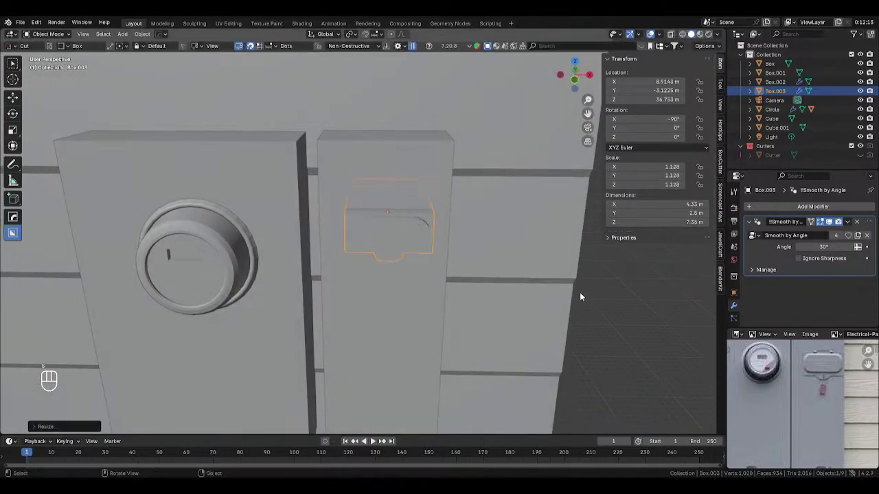
pyautogui.press('g')
pyautogui.press('x')
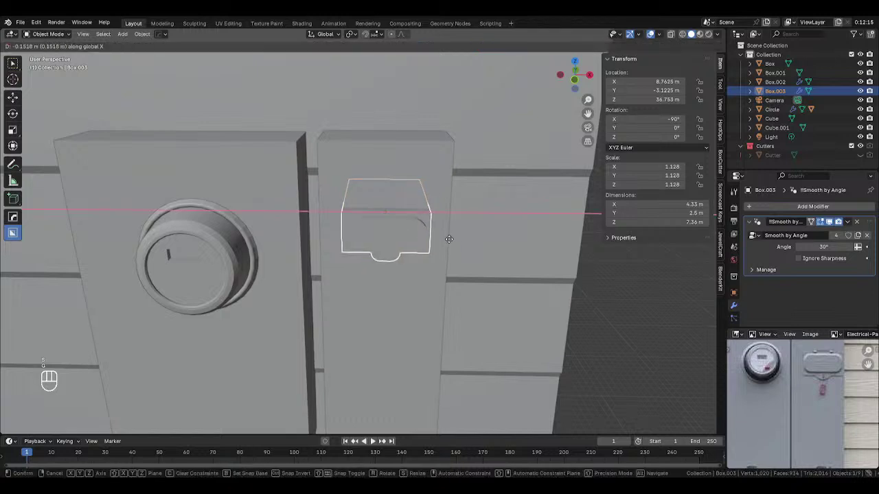
pyautogui.click(449, 240)
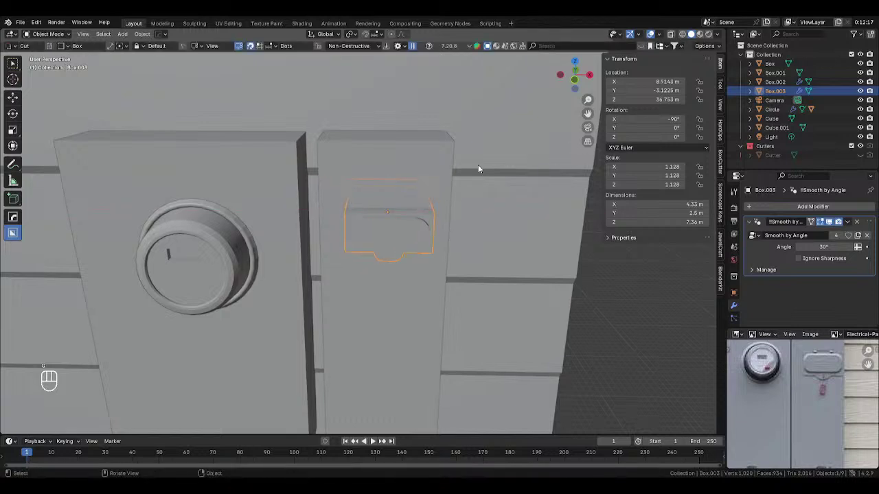
# Step: Snap the cover to the narrow box's origin with Selection to Active, keeping the narrow box as the active object
pyautogui.keyDown('shift'); pyautogui.click(434, 162); pyautogui.keyUp('shift')
pyautogui.hotkey('shift', 's')
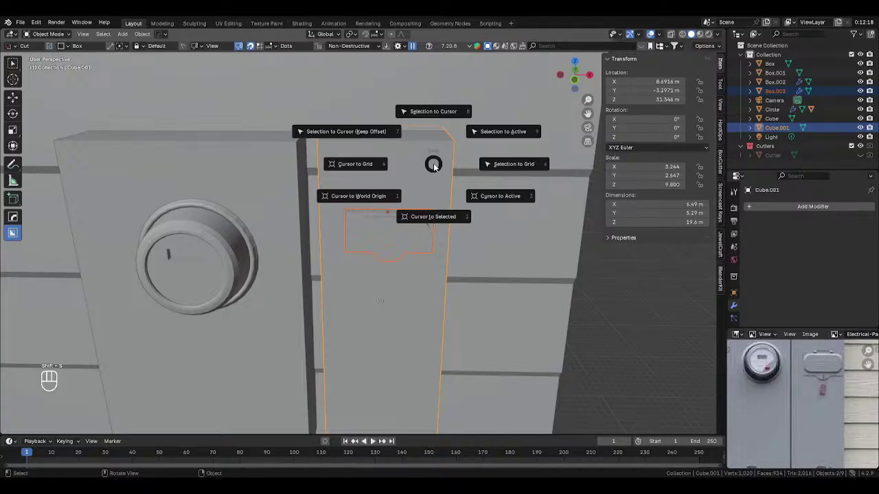
pyautogui.click(437, 162)
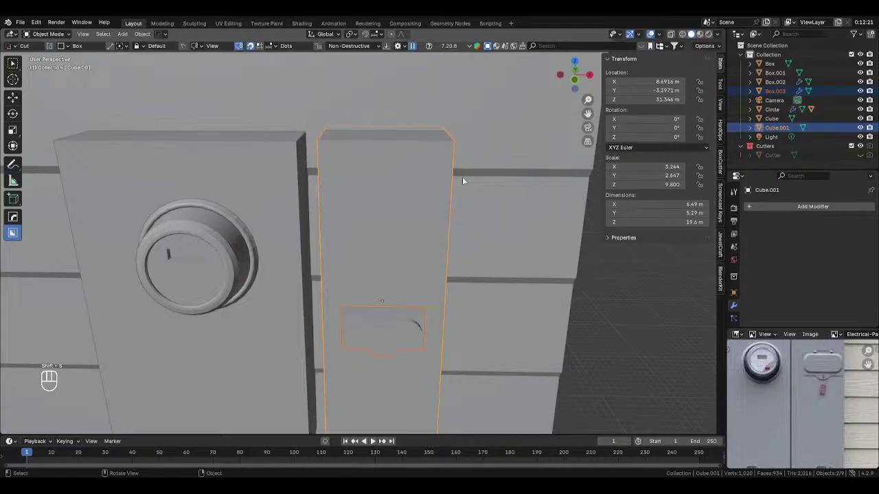
# Step: Move only the cover up along Z to about 36.99 m on the upper part of the narrow box
pyautogui.click(400, 342)
pyautogui.press('g')
pyautogui.press('z')
pyautogui.click(461, 230)
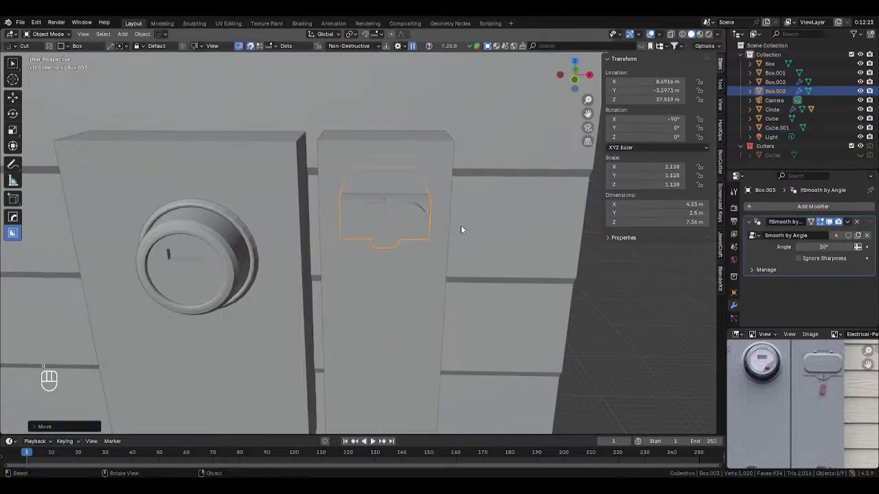
pyautogui.moveTo(461, 229); pyautogui.dragTo(392, 271, button='middle')
pyautogui.press('g')
pyautogui.press('z')
pyautogui.click(419, 268)
# Step: Move the cover back along Y to about -2.65 m so it protrudes less from the narrow box, and deselect it
pyautogui.press('g')
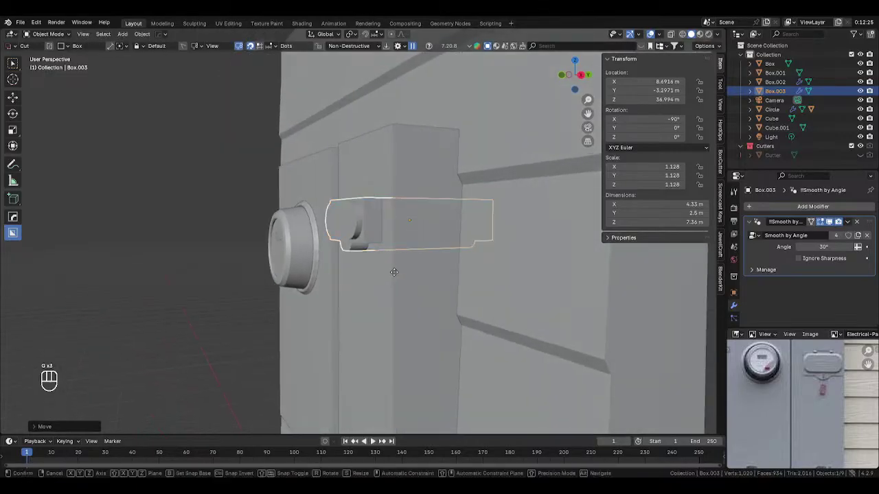
pyautogui.press('y')
pyautogui.click(405, 272)
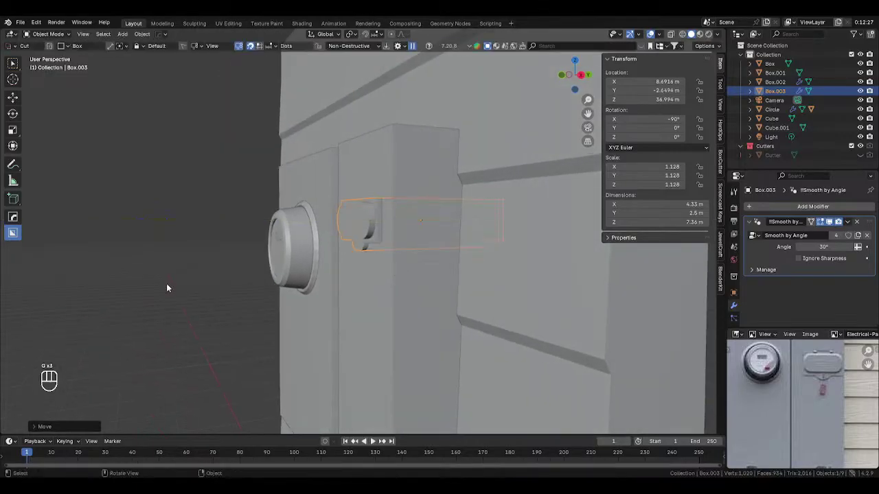
pyautogui.click(166, 284)
# Step: In front view, with the narrow box's cover framed, open the choice of objects to add
pyautogui.moveTo(166, 283); pyautogui.dragTo(274, 311, button='middle')
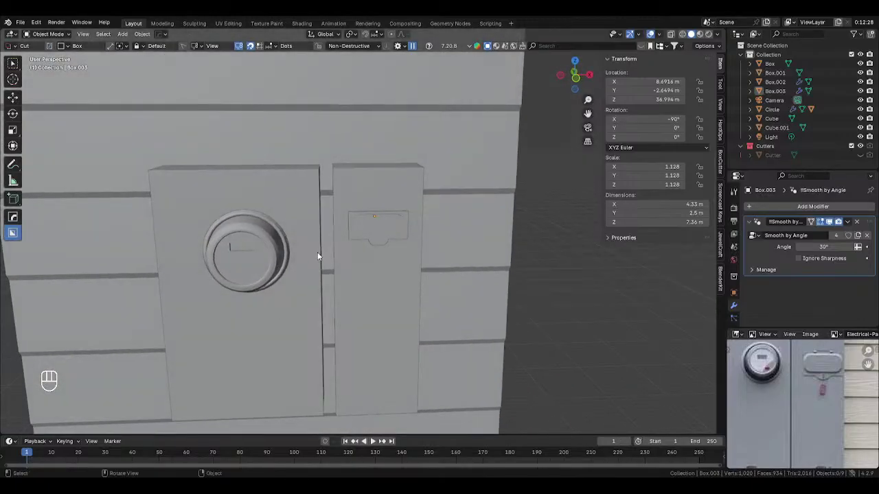
pyautogui.press('KP_1')
pyautogui.scroll(-4, 377, 258)
pyautogui.keyDown('shift'); pyautogui.moveTo(381, 264); pyautogui.dragTo(345, 249, button='middle'); pyautogui.keyUp('shift')
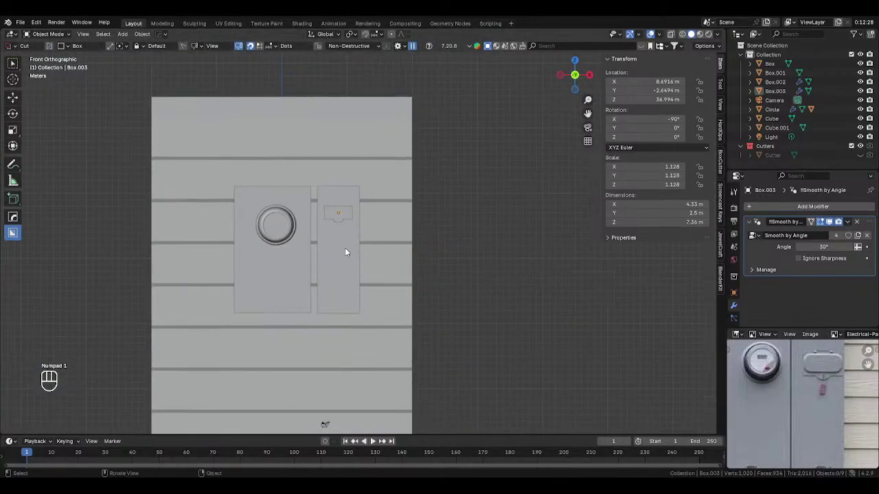
pyautogui.scroll(6, 345, 253)
pyautogui.hotkey('shift', 'a')
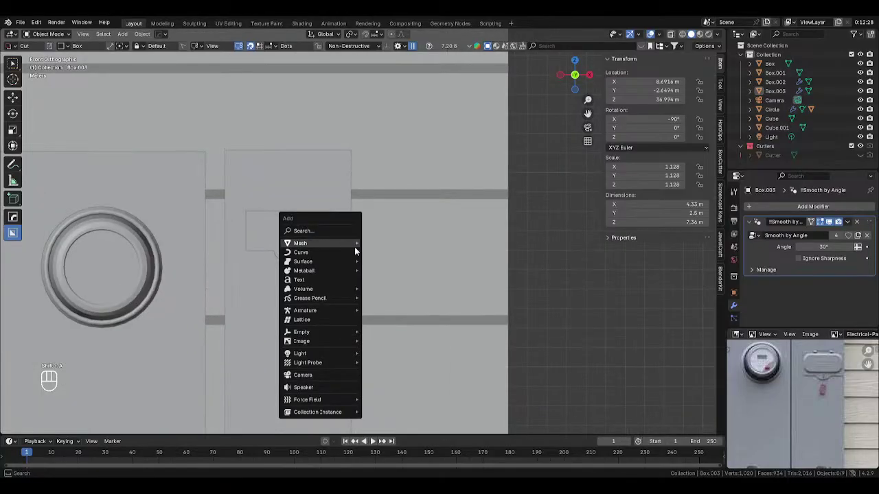
# Step: Add a cube and snap it to the origin of the small latch plate on the narrow box
pyautogui.moveTo(350, 244)
pyautogui.click(385, 253)
pyautogui.keyDown('shift'); pyautogui.moveTo(320, 226); pyautogui.dragTo(360, 221, button='middle'); pyautogui.keyUp('shift')
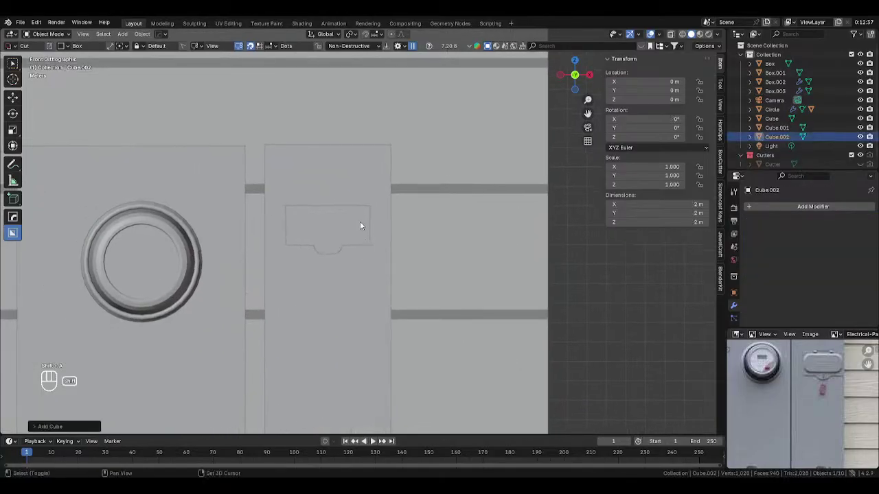
pyautogui.keyDown('shift'); pyautogui.click(360, 225); pyautogui.keyUp('shift')
pyautogui.hotkey('ctrl', 'c')
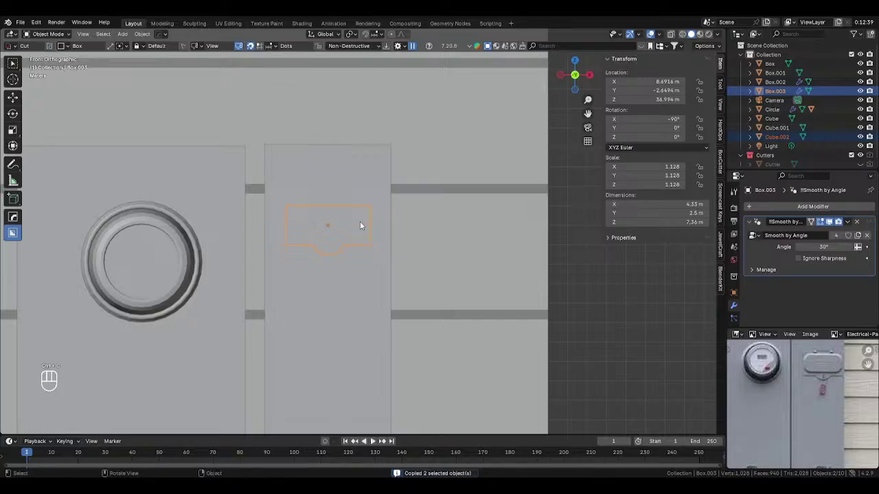
pyautogui.hotkey('shift', 's')
pyautogui.hotkey('alt', 'z')
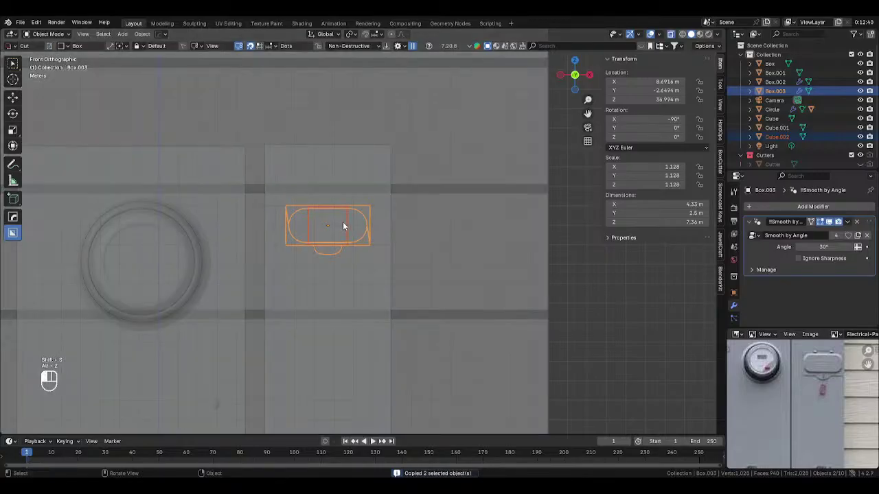
# Step: Move the new cube out in front of the latch plate, to about X 9.84 m, Y -6.22 m and Z 37.8 m
pyautogui.click(347, 229)
pyautogui.click(343, 230)
pyautogui.click(343, 230)
pyautogui.click(343, 230)
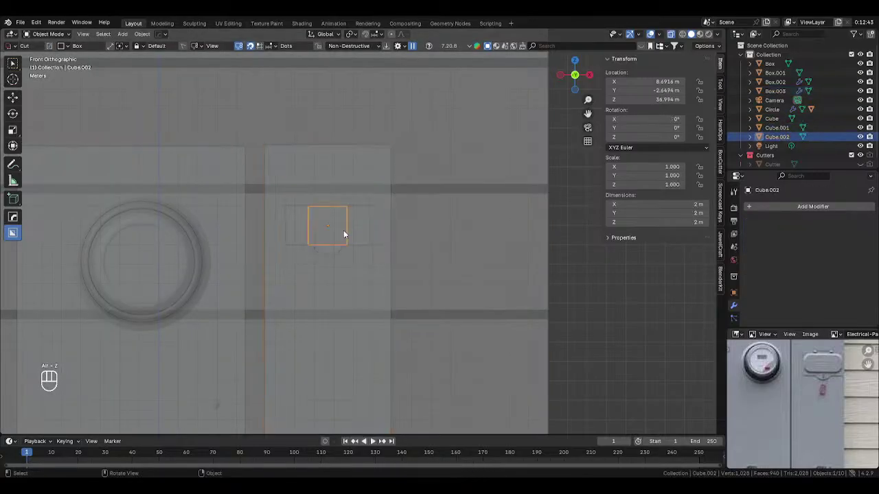
pyautogui.hotkey('alt', 'z')
pyautogui.moveTo(344, 230); pyautogui.dragTo(483, 242, button='middle')
pyautogui.press('g')
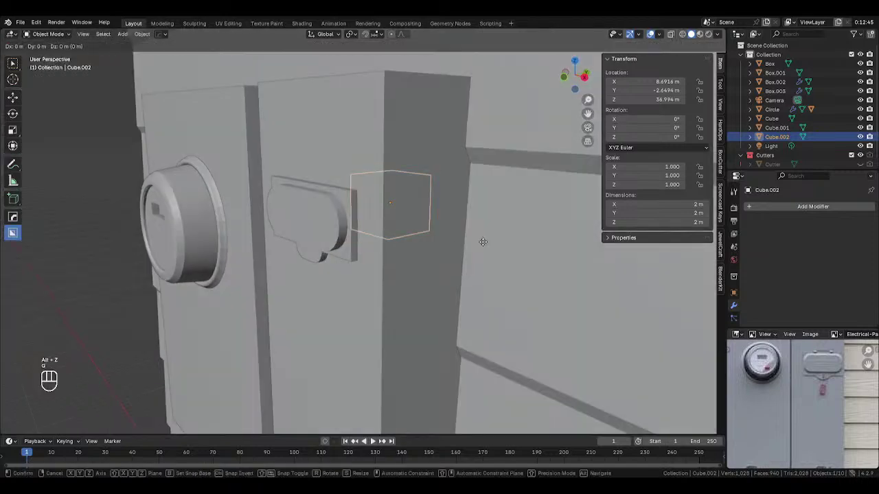
pyautogui.press('y')
pyautogui.click(398, 223)
pyautogui.press('g')
pyautogui.click(390, 222)
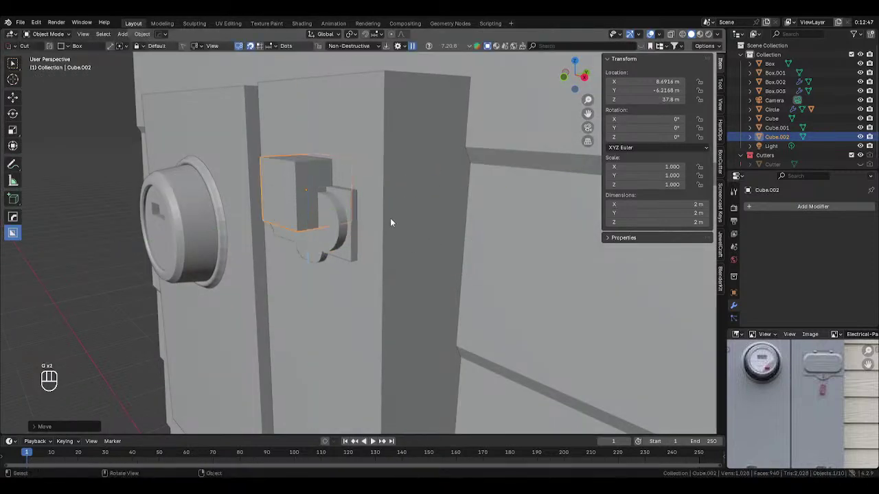
pyautogui.press('g')
pyautogui.press('x')
pyautogui.click(394, 228)
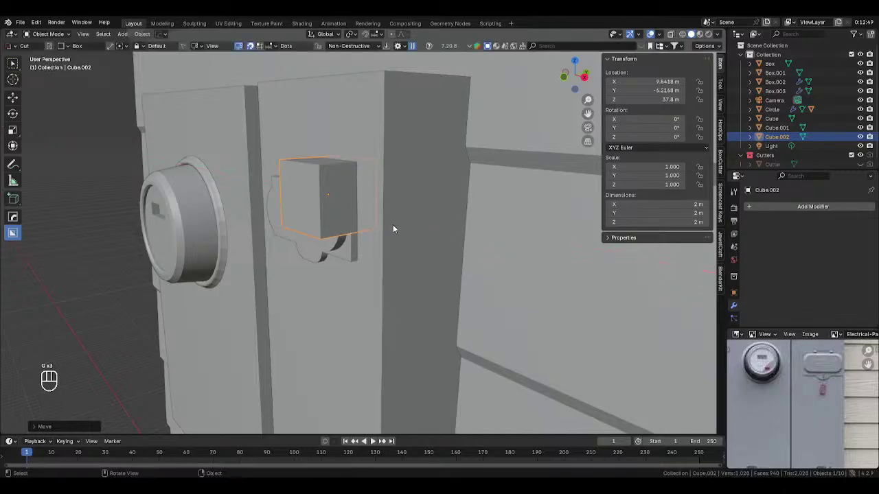
# Step: Scale the cube down to about 0.52 m and raise it to Z of about 38.07 m, at the plate's upper edge
pyautogui.press('s')
pyautogui.click(389, 225)
pyautogui.press('g')
pyautogui.press('z')
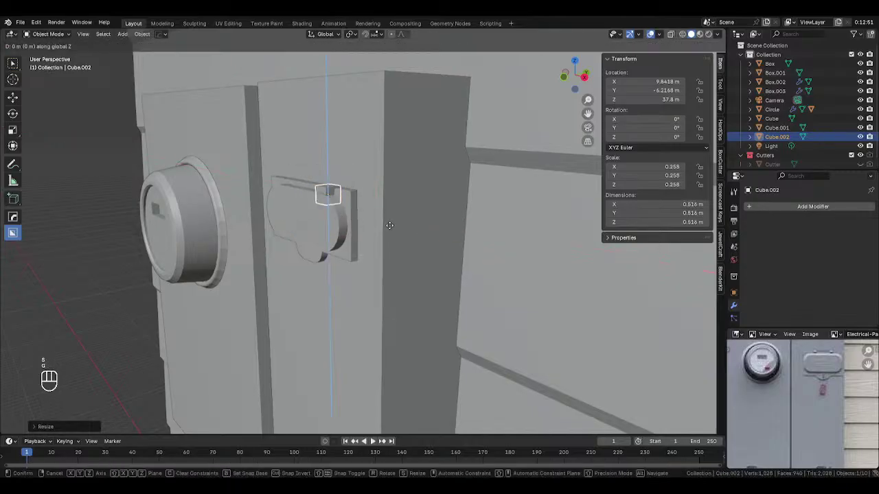
pyautogui.click(390, 217)
# Step: Seat the small cube on the plate's upper edge at about Y -6.12 m and X 9.63 m
pyautogui.moveTo(390, 216); pyautogui.dragTo(510, 287, button='middle')
pyautogui.press('g')
pyautogui.press('y')
pyautogui.click(397, 267)
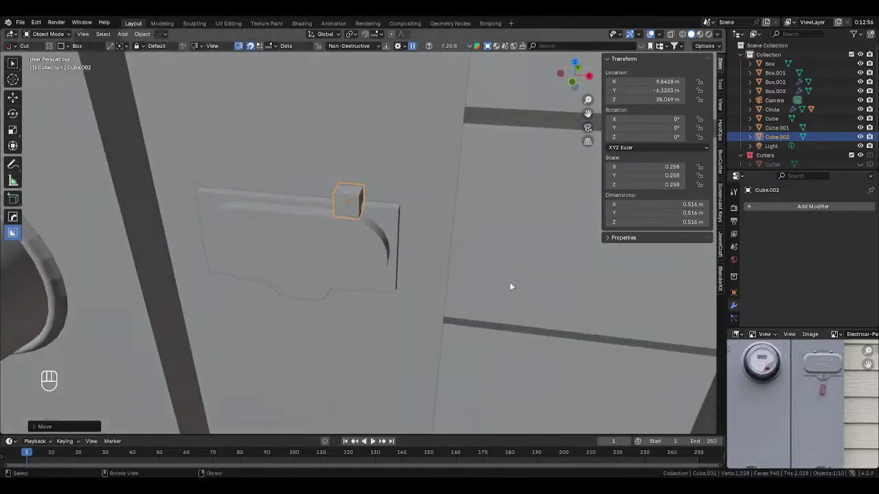
pyautogui.press('g')
pyautogui.press('x')
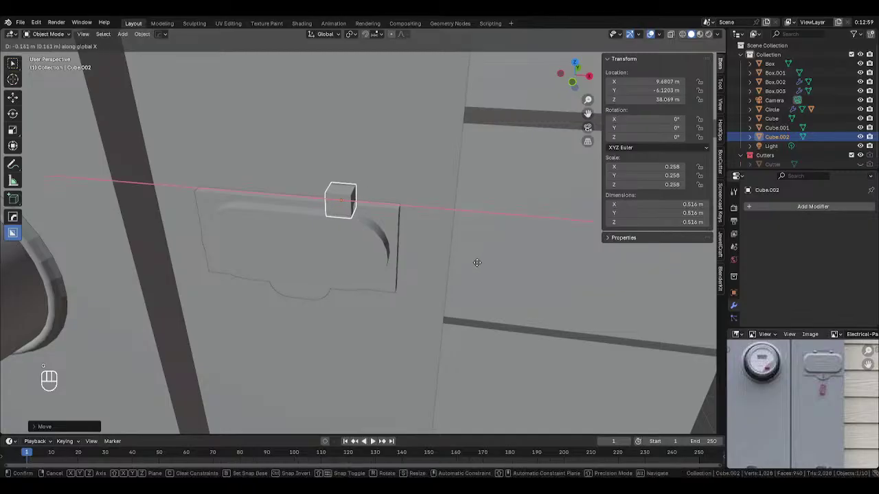
pyautogui.click(474, 266)
# Step: Round the cube's upper front edge with a wide six-segment bevel to form a hinge block
pyautogui.moveTo(474, 261); pyautogui.dragTo(379, 227, button='middle')
pyautogui.press('Tab')
pyautogui.click(475, 240)
pyautogui.scroll(2, 379, 227)
pyautogui.press('2')
pyautogui.click(347, 215)
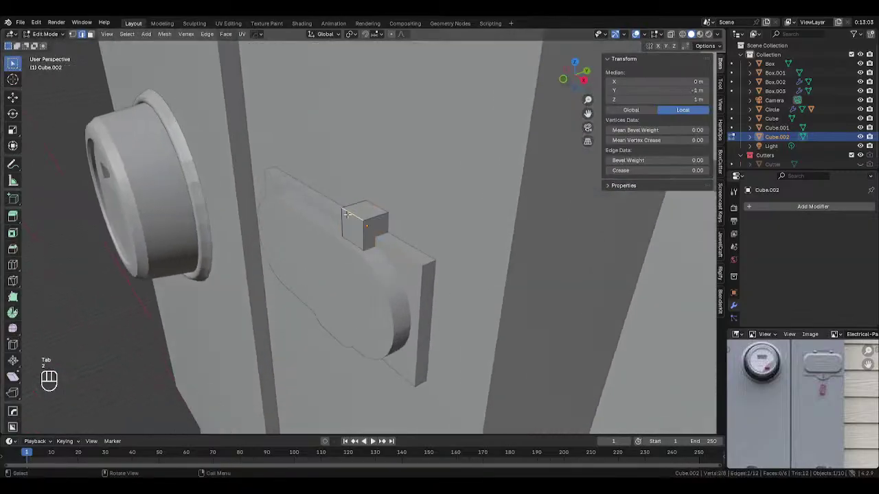
pyautogui.hotkey('ctrl', 'b')
pyautogui.scroll(5, 450, 228)
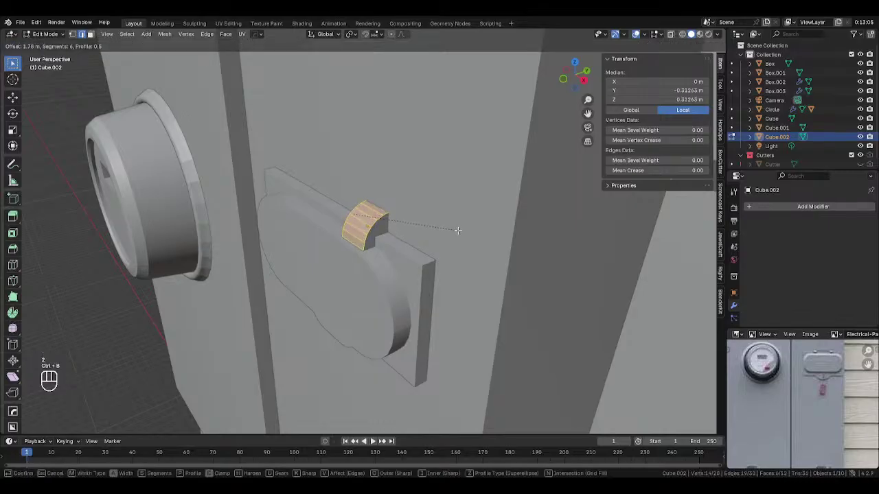
pyautogui.click(462, 231)
pyautogui.press('Tab')
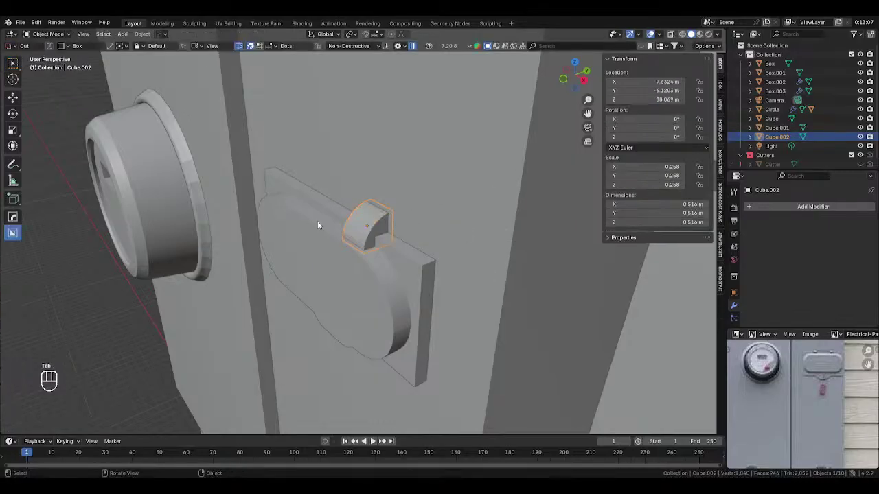
pyautogui.moveTo(320, 225); pyautogui.dragTo(339, 236, button='middle')
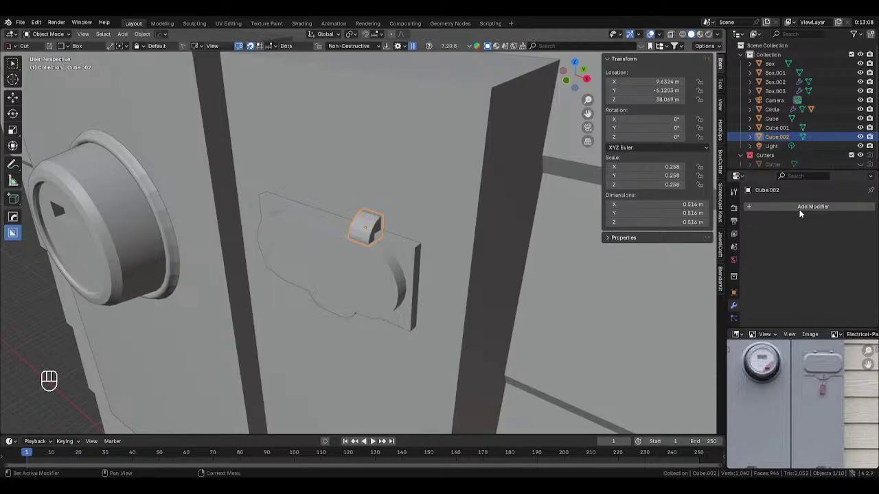
pyautogui.keyDown('shift'); pyautogui.click(356, 266); pyautogui.keyUp('shift')
pyautogui.press('q')
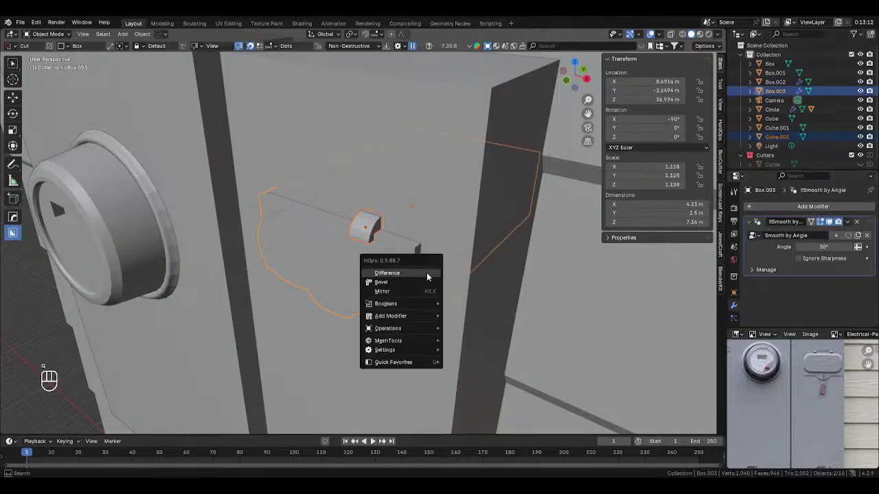
pyautogui.click(359, 227)
pyautogui.press('q')
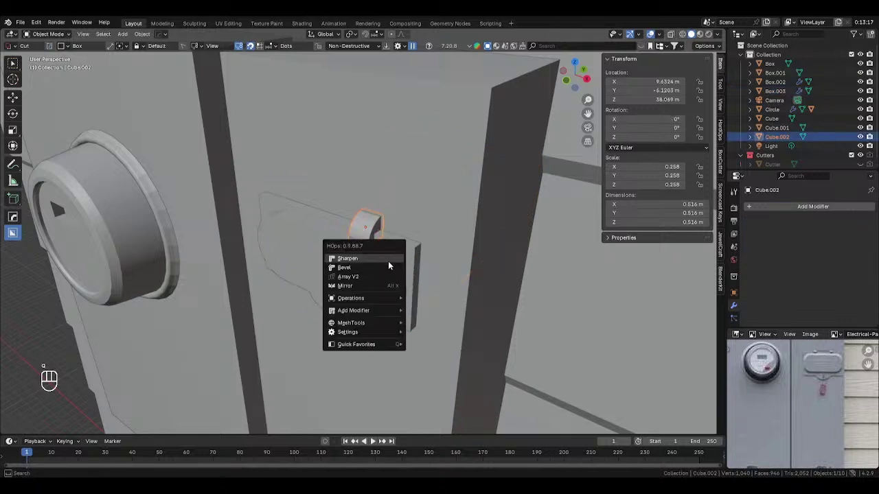
pyautogui.click(364, 288)
pyautogui.rightClick(430, 291)
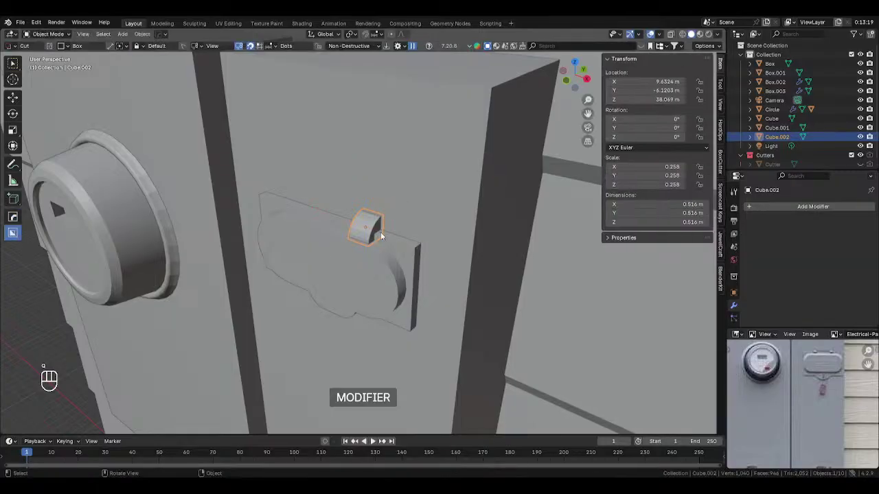
# Step: Save the file and select the rounded hinge block together with the latch plate as the active object
pyautogui.hotkey('ctrl', 's')
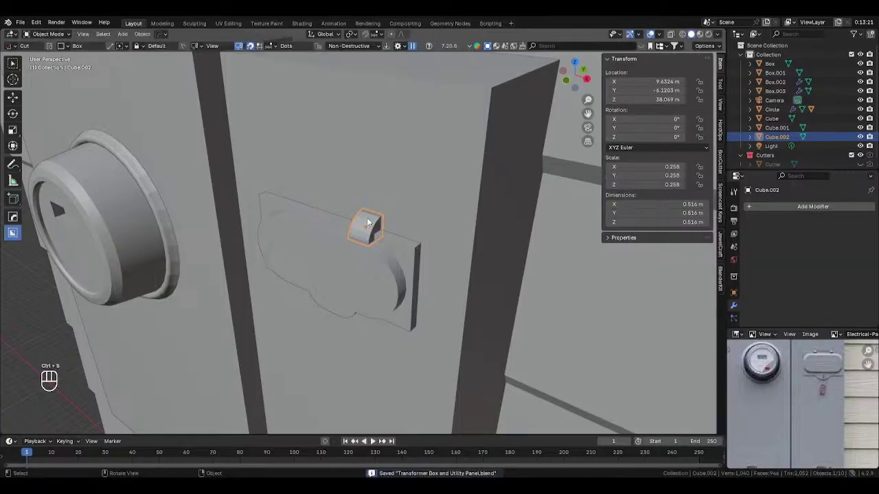
pyautogui.click(368, 221)
pyautogui.click(369, 224)
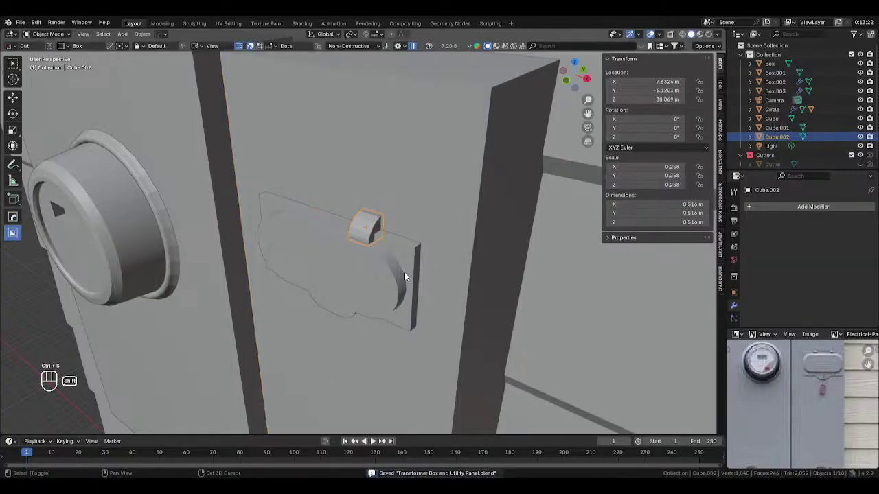
pyautogui.keyDown('shift'); pyautogui.click(371, 269); pyautogui.keyUp('shift')
# Step: Try mirroring the hinge block across the latch plate with the HardOps Mirror tool, and undo the attempt
pyautogui.press('q')
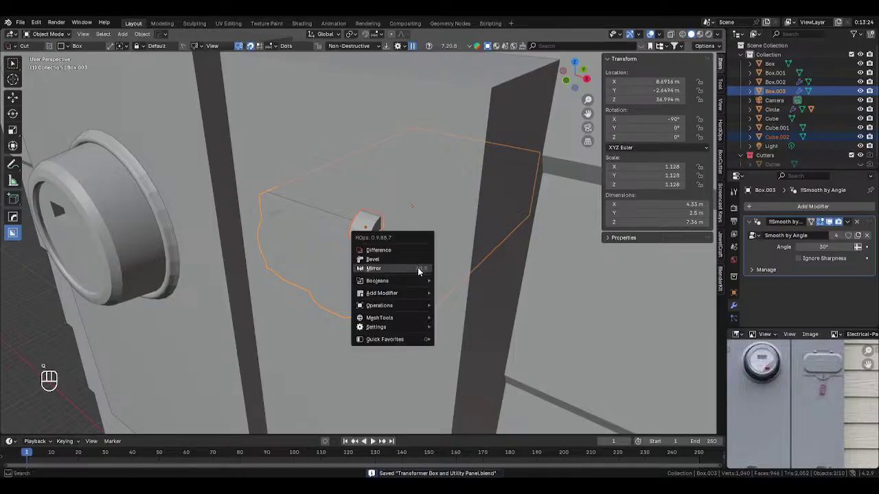
pyautogui.click(418, 269)
pyautogui.click(356, 195)
pyautogui.hotkey('ctrl', 'z')
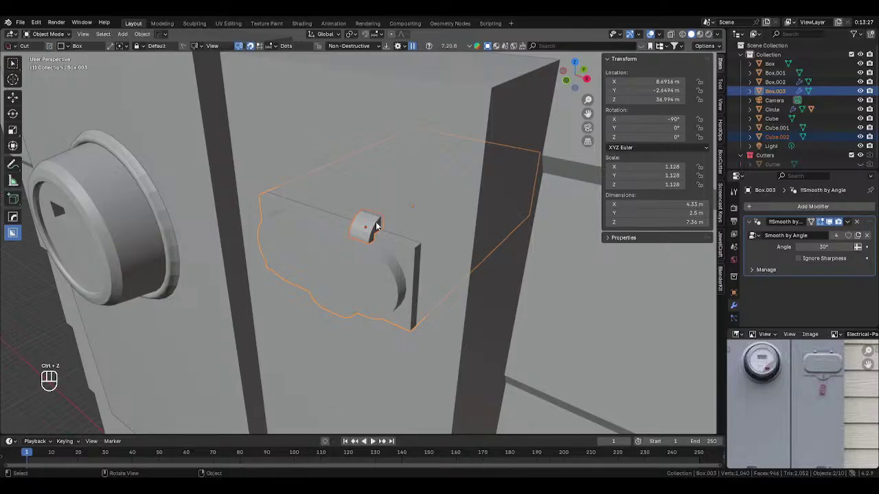
# Step: Mirror the hinge block across the latch plate along the plate's local X axis and deselect everything
pyautogui.press('q')
pyautogui.click(376, 223)
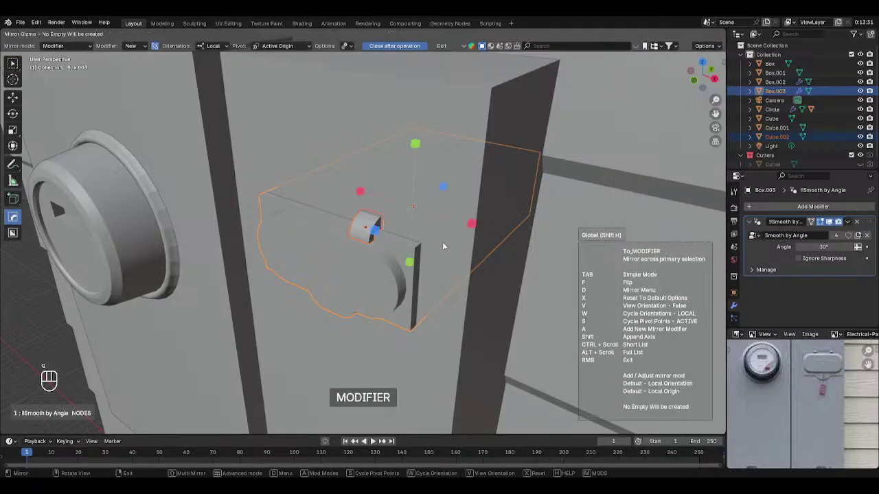
pyautogui.click(477, 223)
pyautogui.moveTo(477, 223); pyautogui.dragTo(309, 273, button='middle')
pyautogui.click(513, 271)
pyautogui.moveTo(513, 272); pyautogui.dragTo(516, 304, button='middle')
pyautogui.rightClick(515, 302)
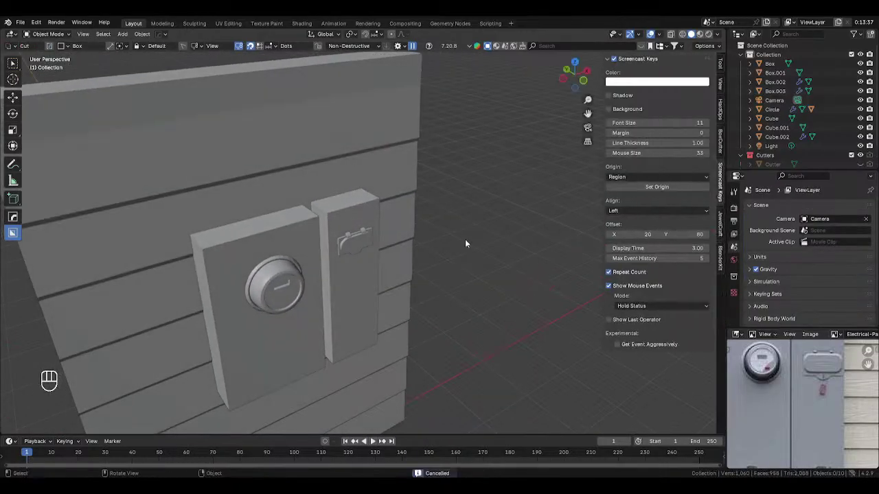
# Step: Return to box selection and examine the full model and the conduit pipes below the panel in the reference photo
pyautogui.click(13, 65)
pyautogui.scroll(-3, 382, 243)
pyautogui.moveTo(384, 243); pyautogui.dragTo(424, 227, button='middle')
pyautogui.scroll(-2, 746, 382)
pyautogui.keyDown('shift'); pyautogui.moveTo(752, 387); pyautogui.dragTo(817, 379, button='middle'); pyautogui.keyUp('shift')
pyautogui.scroll(1, 807, 375)
pyautogui.scroll(-1, 806, 376)
pyautogui.scroll(-2, 800, 390)
pyautogui.scroll(-1, 796, 390)
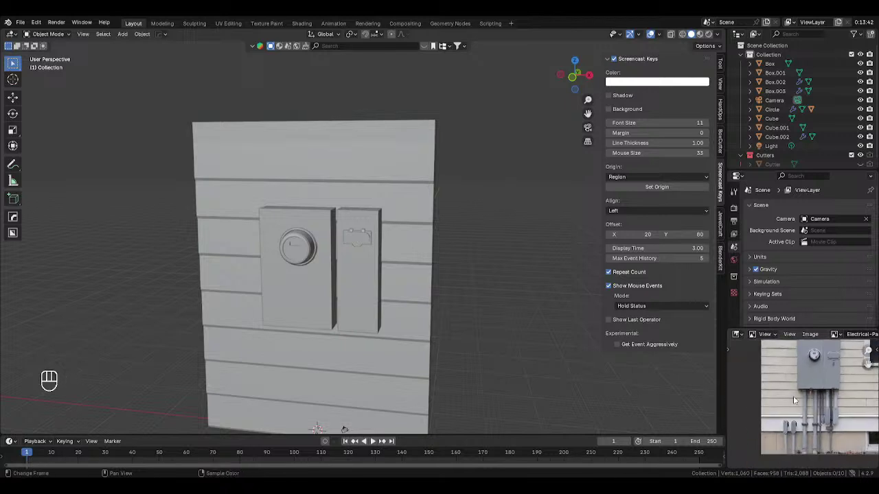
# Step: Add a cylinder at the base of the wall and bring it forward along Y to about -3.78 m
pyautogui.press('KP_1')
pyautogui.keyDown('shift'); pyautogui.moveTo(512, 266); pyautogui.dragTo(547, 277, button='middle'); pyautogui.keyUp('shift')
pyautogui.keyDown('shift'); pyautogui.moveTo(465, 322); pyautogui.dragTo(458, 253, button='middle'); pyautogui.keyUp('shift')
pyautogui.scroll(1, 480, 234)
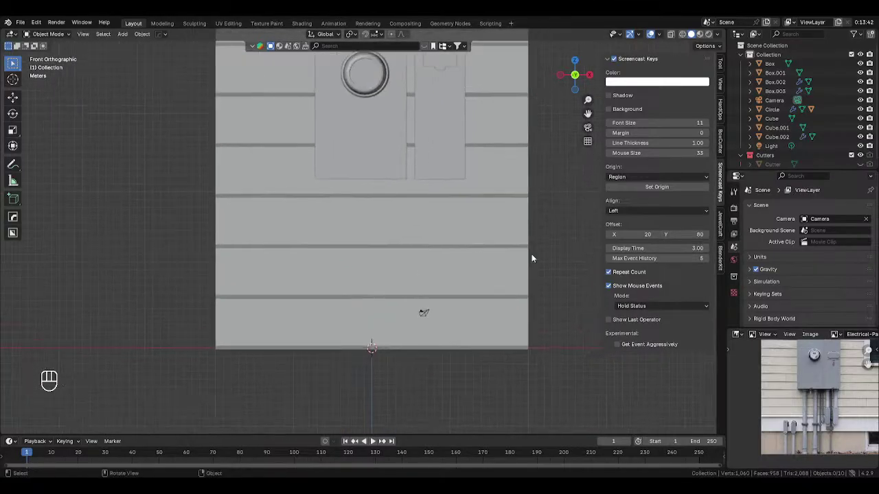
pyautogui.hotkey('shift', 'a')
pyautogui.moveTo(541, 234)
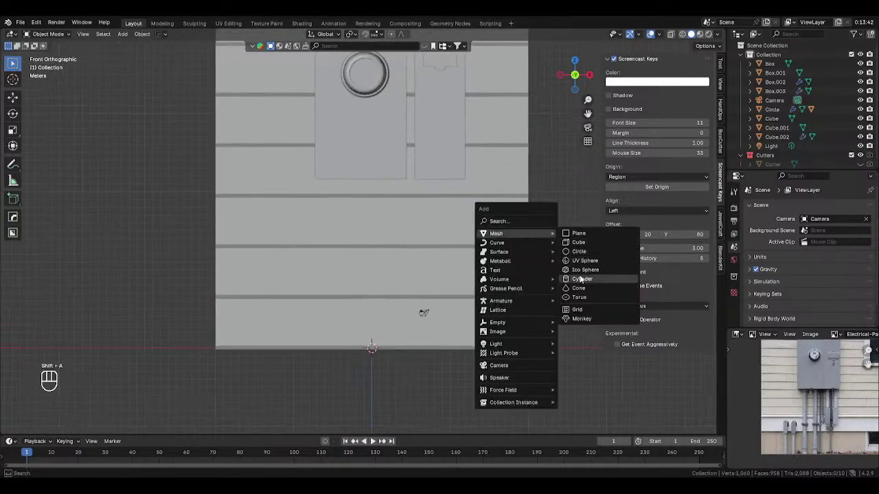
pyautogui.click(582, 279)
pyautogui.moveTo(495, 286); pyautogui.dragTo(468, 261, button='middle')
pyautogui.press('g')
pyautogui.press('y')
pyautogui.click(433, 279)
# Step: Stretch the cylinder along Z into a pipe about 22.8 m tall and raise it to Z of about 11.8 m
pyautogui.press('s')
pyautogui.press('z')
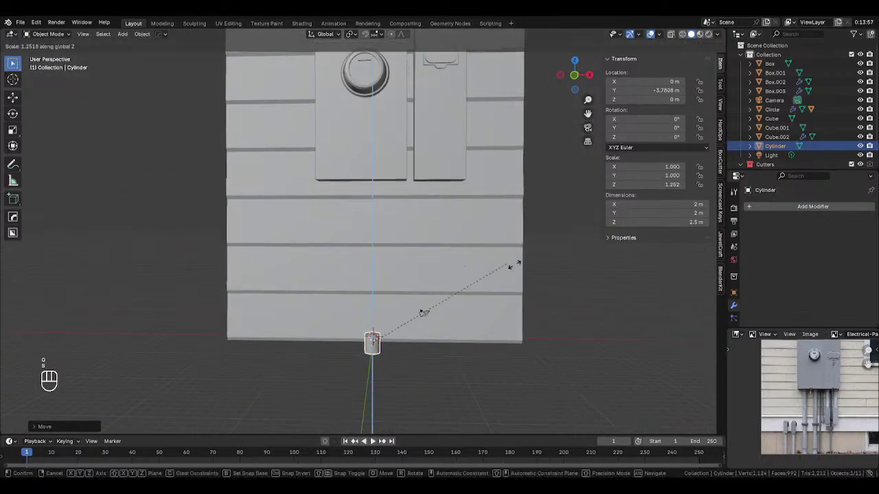
pyautogui.click(270, 306)
pyautogui.press('g')
pyautogui.press('z')
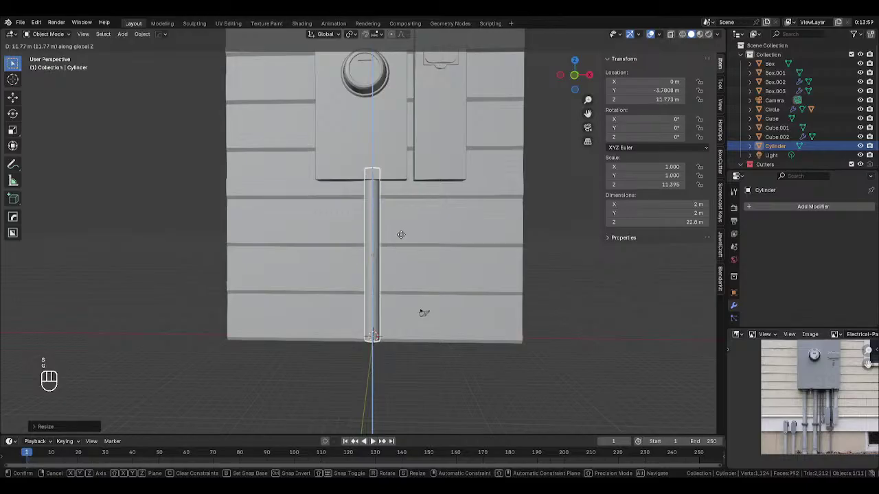
pyautogui.click(403, 233)
# Step: Adjust the pipe's height to about 22 m and lower it to Z of about 10.76 m, down to the wall's base
pyautogui.press('s')
pyautogui.press('z')
pyautogui.click(474, 255)
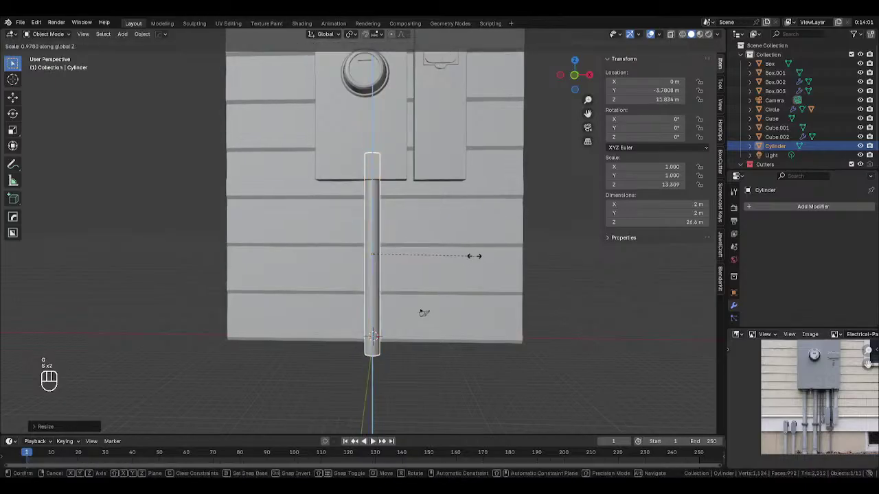
pyautogui.press('g')
pyautogui.press('z')
pyautogui.click(456, 250)
pyautogui.press('KP_1')
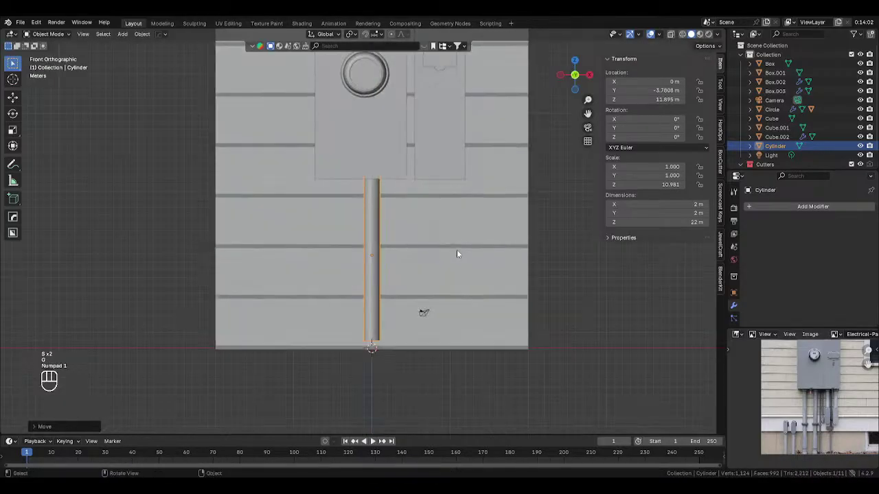
pyautogui.scroll(2, 457, 249)
pyautogui.press('g')
pyautogui.press('z')
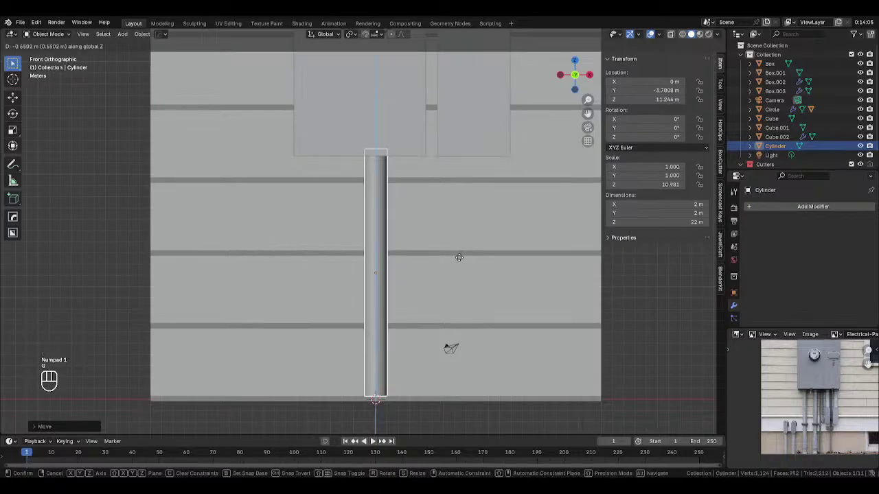
pyautogui.click(459, 259)
# Step: Raise the pipe's upper end into the meter box, making the pipe about 23.1 m tall
pyautogui.press('Tab')
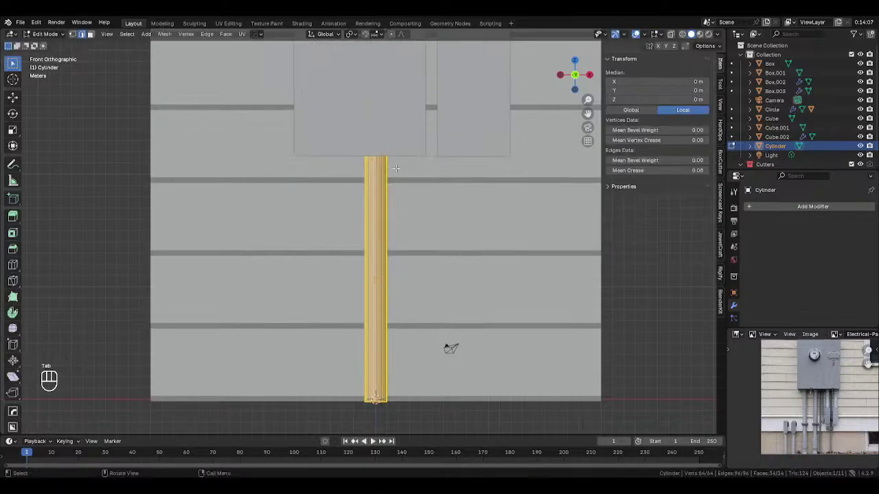
pyautogui.hotkey('alt', 'z')
pyautogui.press('g')
pyautogui.press('Tab')
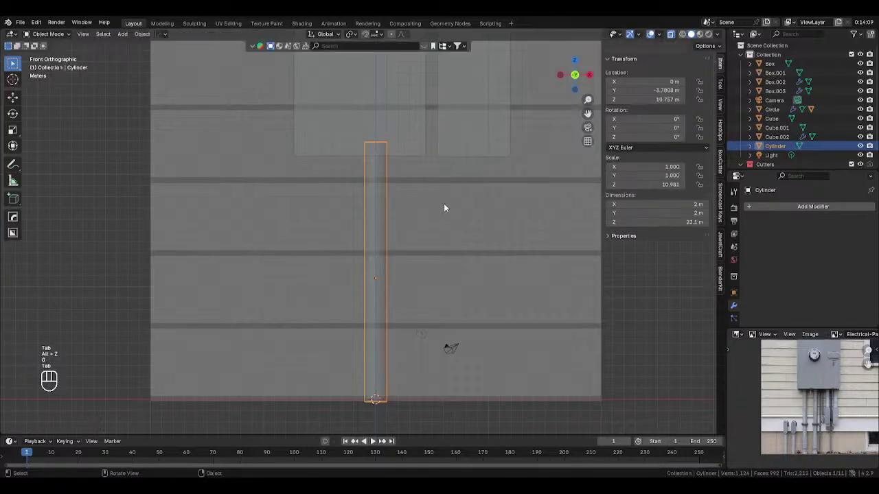
# Step: Turn off X-ray and move the pipe along X to about -4.75 m, under one side of the meter box
pyautogui.hotkey('alt', 'z')
pyautogui.press('g')
pyautogui.press('x')
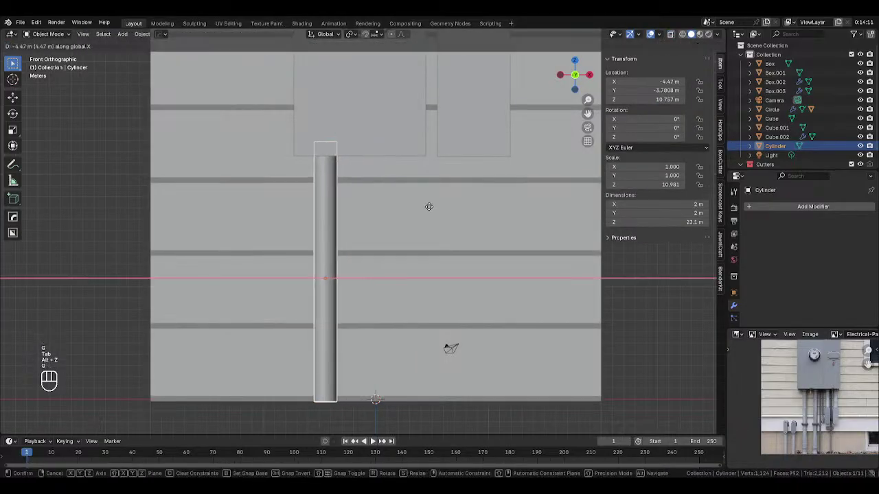
pyautogui.click(416, 211)
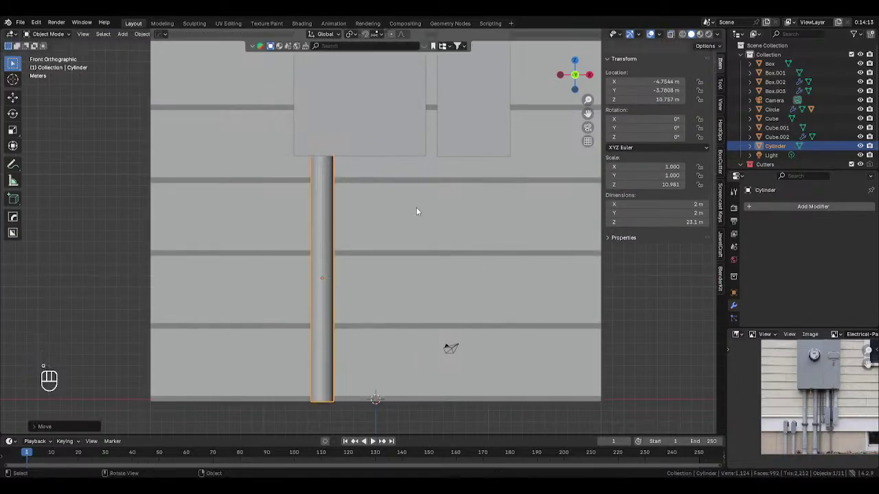
# Step: Add an edge loop around the pipe and slide it up to just below the meter box
pyautogui.hotkey('ctrl', 'Tab')
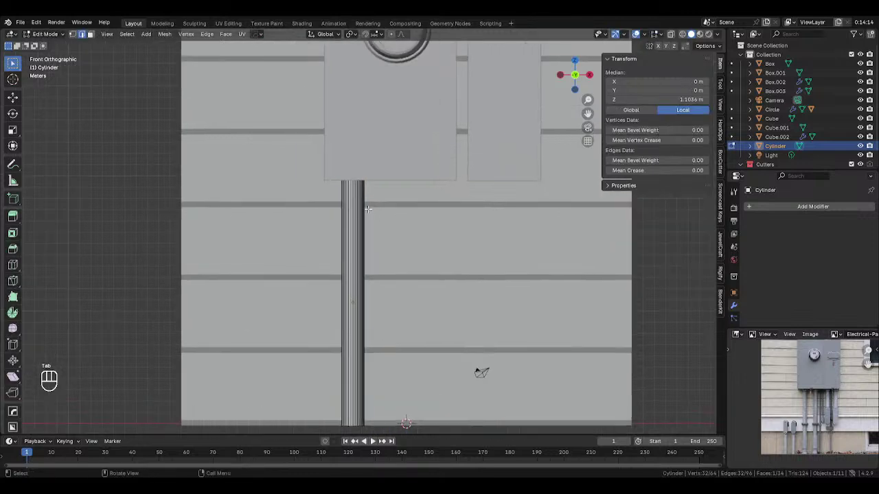
pyautogui.hotkey('ctrl', 'r')
pyautogui.click(375, 217)
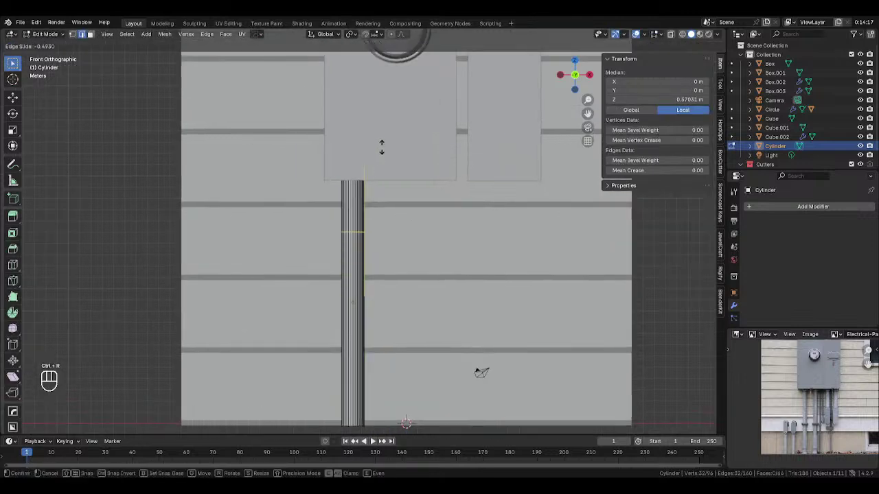
pyautogui.rightClick(382, 116)
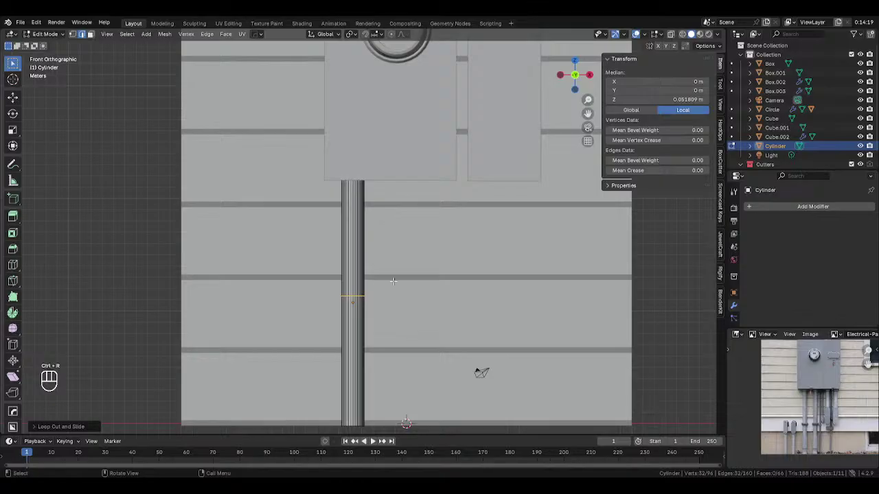
pyautogui.press('g')
pyautogui.press('g')
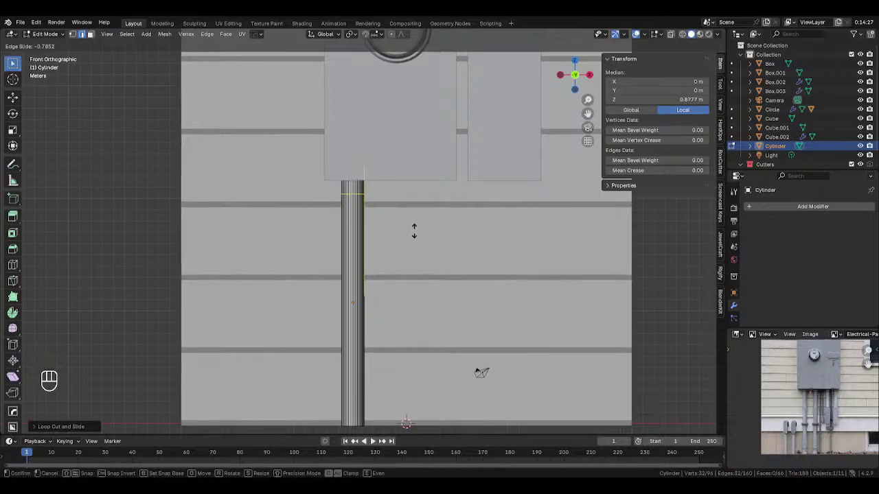
pyautogui.click(414, 228)
# Step: Turn on X-ray, select the pipe's end section above the new loop and extrude its faces in place
pyautogui.press('3')
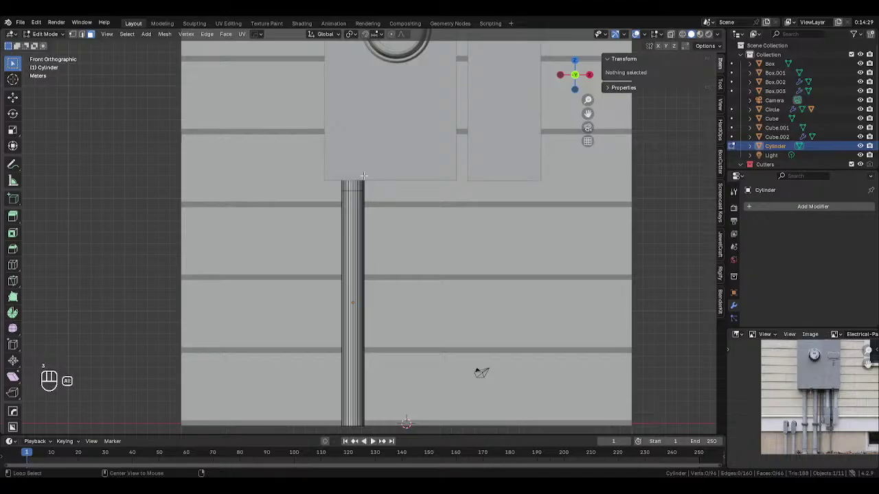
pyautogui.hotkey('alt', 'z')
pyautogui.moveTo(298, 141); pyautogui.dragTo(357, 173)
pyautogui.scroll(2, 397, 171)
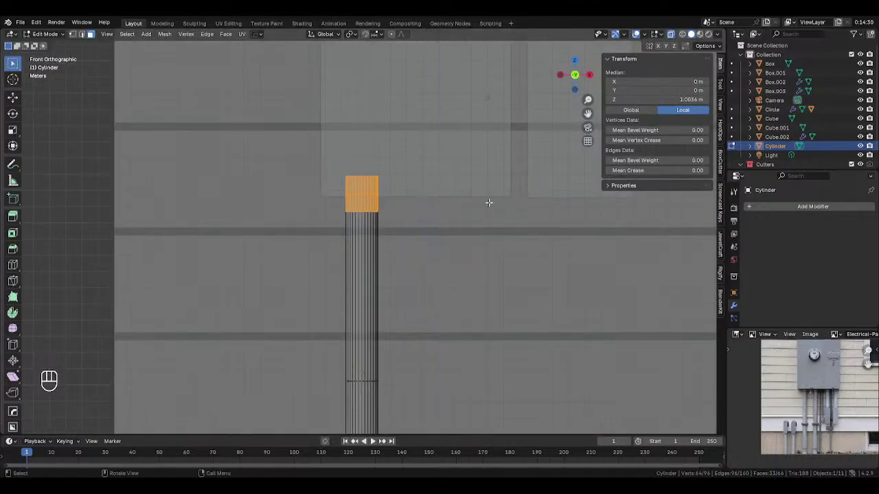
pyautogui.press('e')
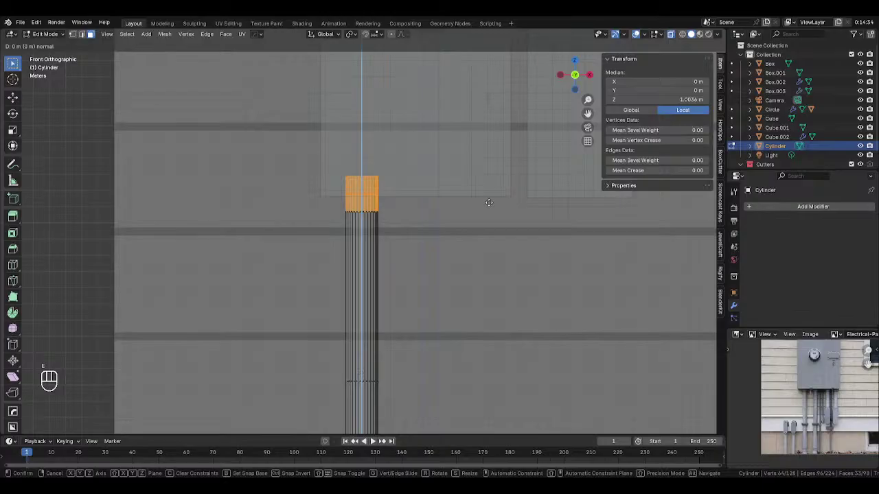
pyautogui.click(489, 202)
pyautogui.press('s')
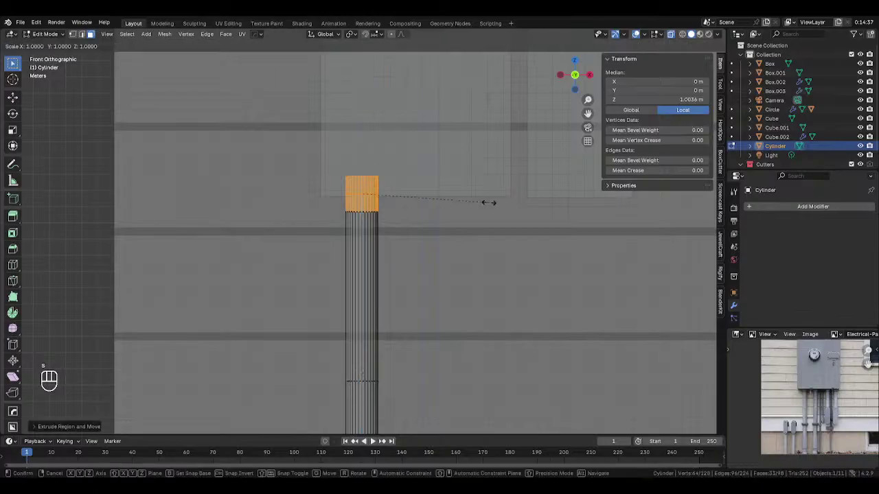
pyautogui.hotkey('shift', 'z')
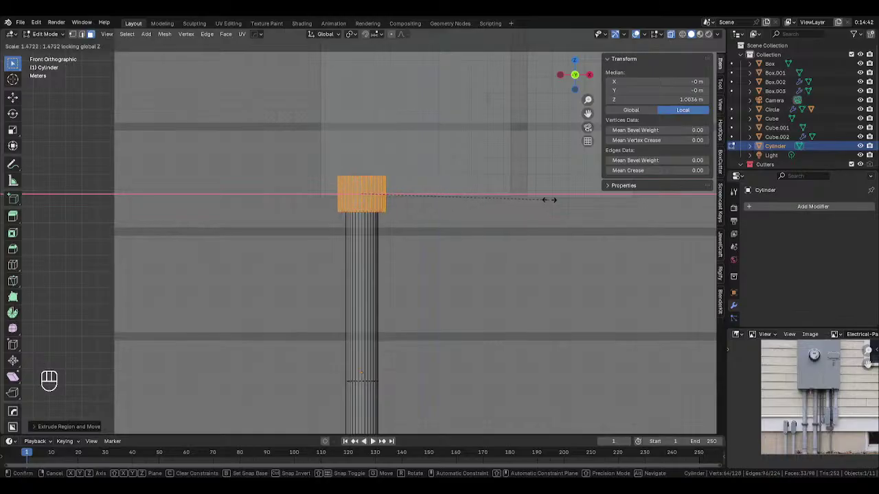
pyautogui.press('Escape')
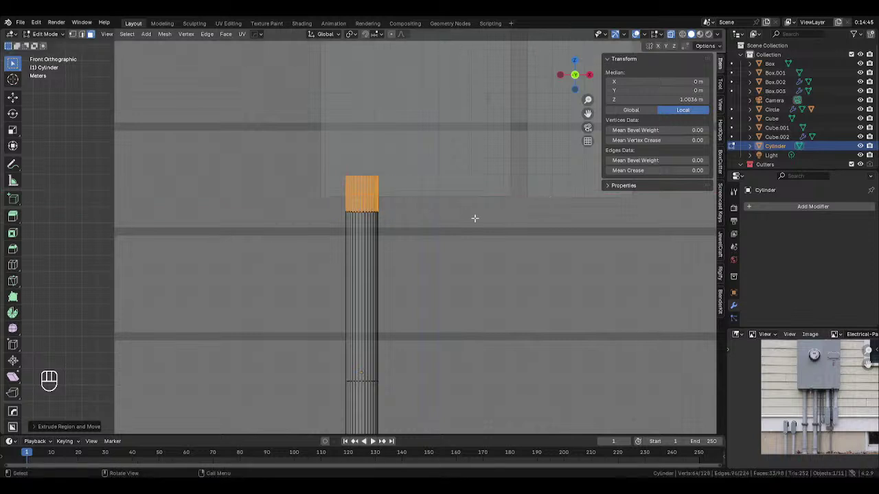
# Step: Scale the extruded end section to about 1.46 in X and Y only, forming a collar under the meter box
pyautogui.press('s')
pyautogui.hotkey('shift', 'z')
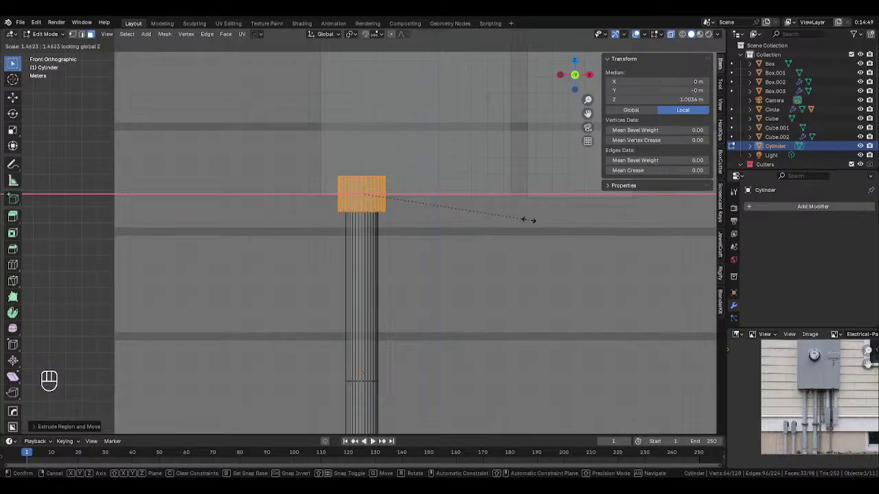
pyautogui.click(532, 220)
# Step: Select the collar's lower edge loop and try to bevel it
pyautogui.scroll(4, 455, 199)
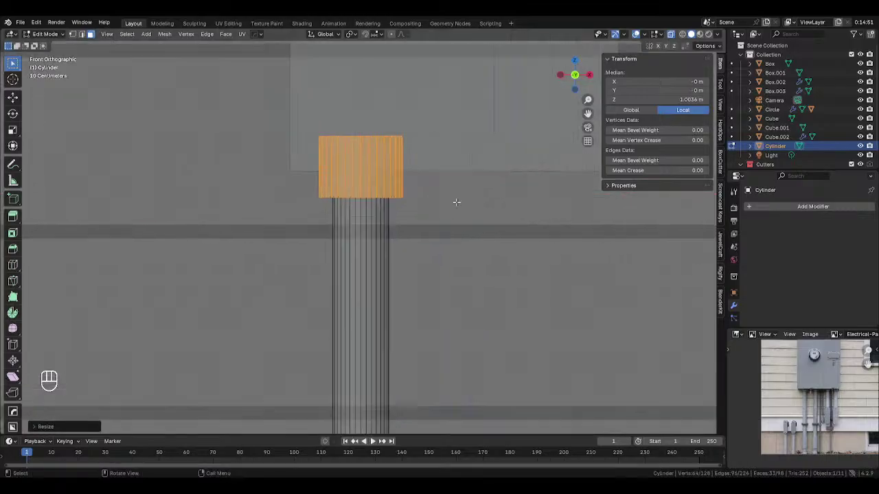
pyautogui.press('2')
pyautogui.keyDown('alt'); pyautogui.click(421, 186); pyautogui.keyUp('alt')
pyautogui.keyDown('alt'); pyautogui.click(420, 181); pyautogui.keyUp('alt')
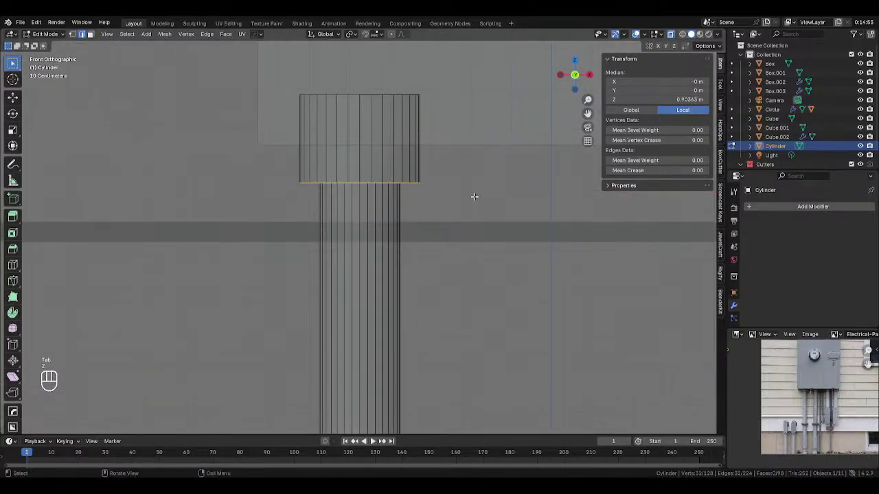
pyautogui.hotkey('ctrl', 'b')
pyautogui.click(474, 210)
# Step: Turn off X-ray and apply the pipe's scale in Object Mode
pyautogui.press('Tab')
pyautogui.hotkey('alt', 'z')
pyautogui.hotkey('ctrl', 'a')
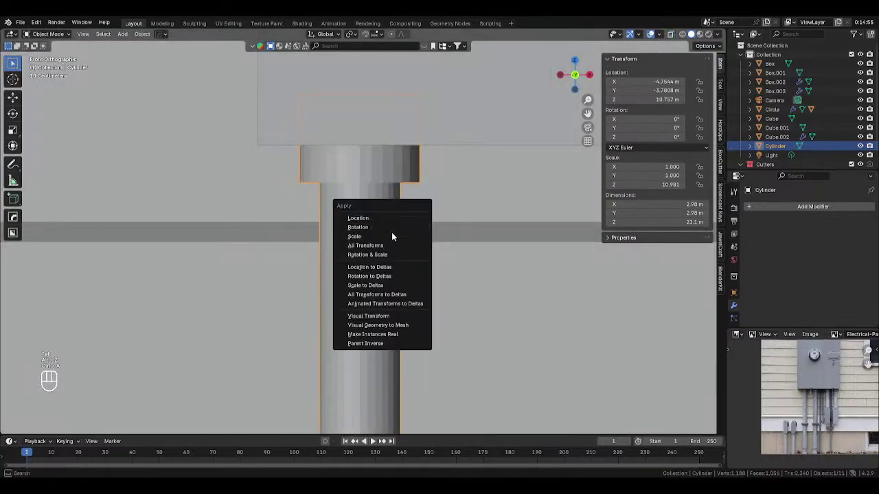
pyautogui.click(392, 235)
# Step: Bevel the collar's lower edge loop with two segments and an offset of about 0.9 m
pyautogui.press('Tab')
pyautogui.hotkey('ctrl', 'b')
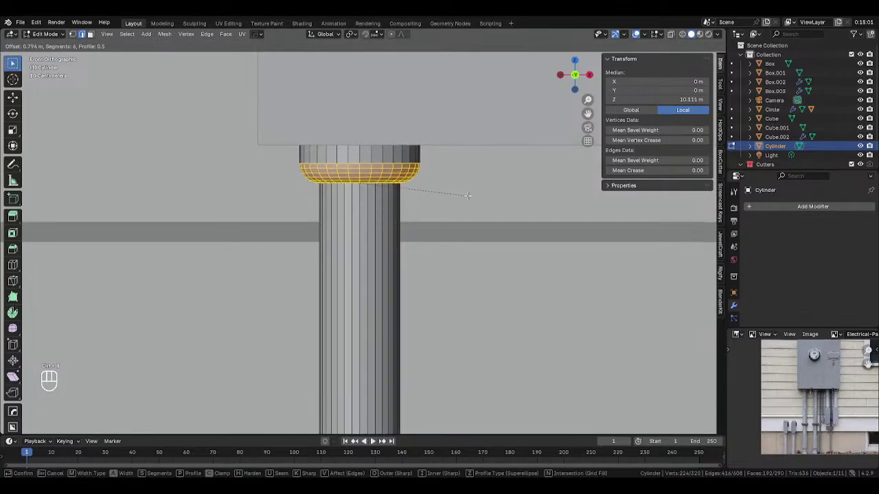
pyautogui.scroll(-5, 468, 195)
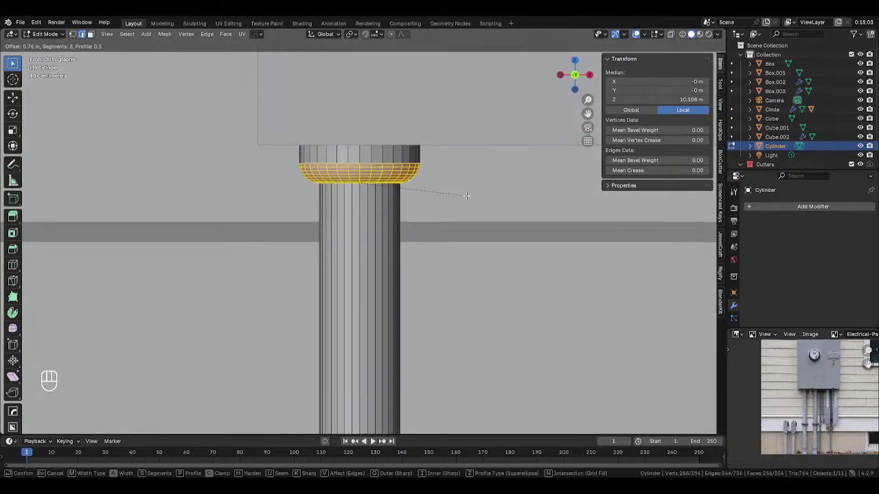
pyautogui.scroll(1, 469, 195)
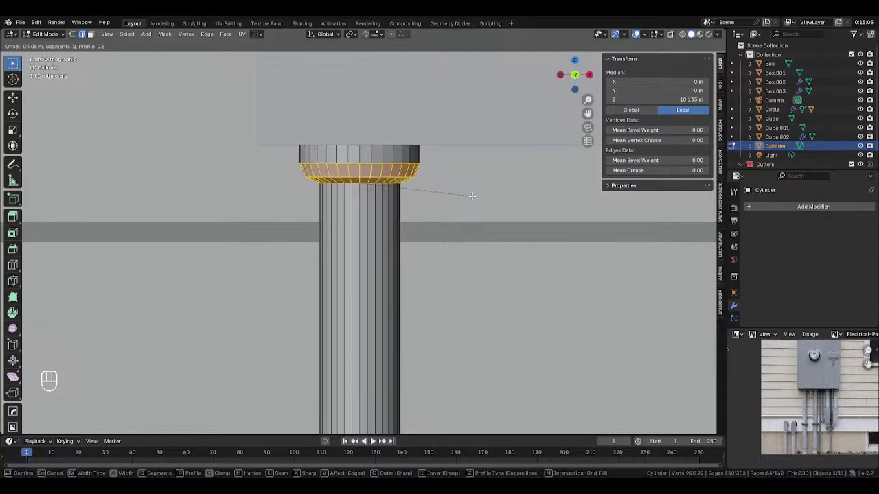
pyautogui.click(472, 196)
pyautogui.press('Tab')
# Step: Examine the collar beneath the meter box and compare the pipe with the couplings and lower pipe sections in the reference photo
pyautogui.scroll(-3, 373, 189)
pyautogui.moveTo(373, 189); pyautogui.dragTo(359, 142, button='middle')
pyautogui.scroll(6, 831, 410)
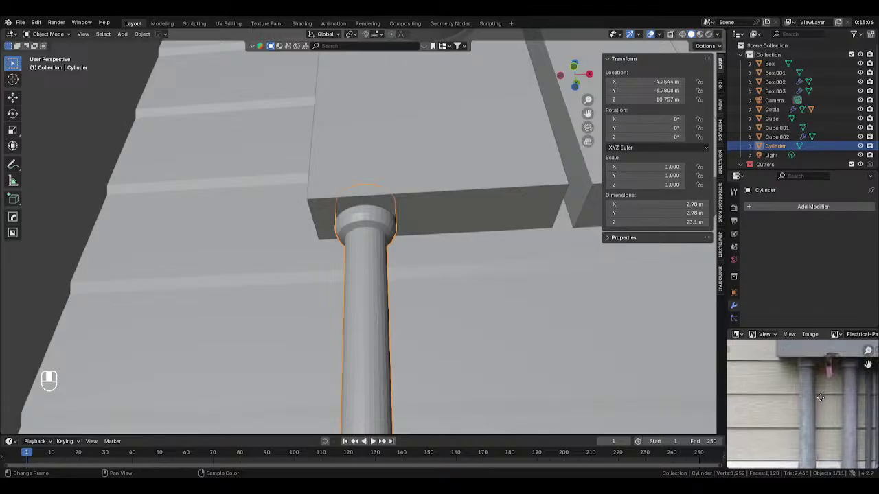
pyautogui.moveTo(384, 194); pyautogui.dragTo(380, 235, button='middle')
pyautogui.press('KP_1')
pyautogui.scroll(-3, 371, 236)
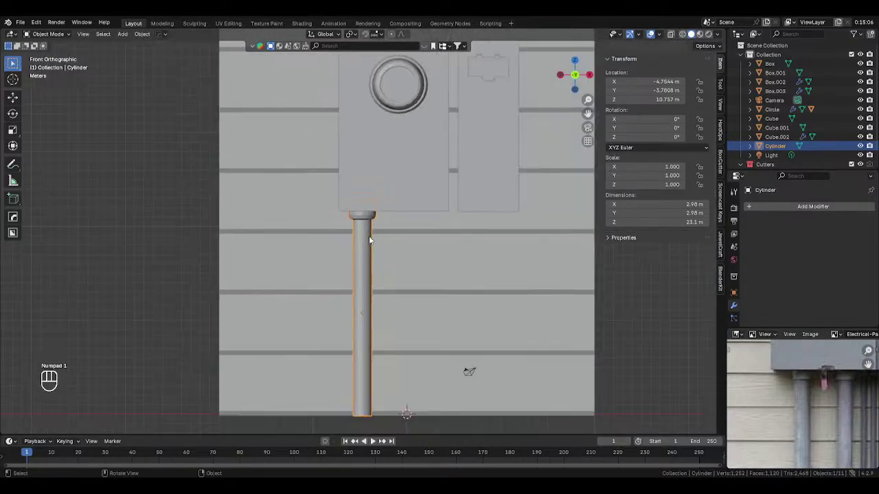
pyautogui.scroll(-4, 749, 378)
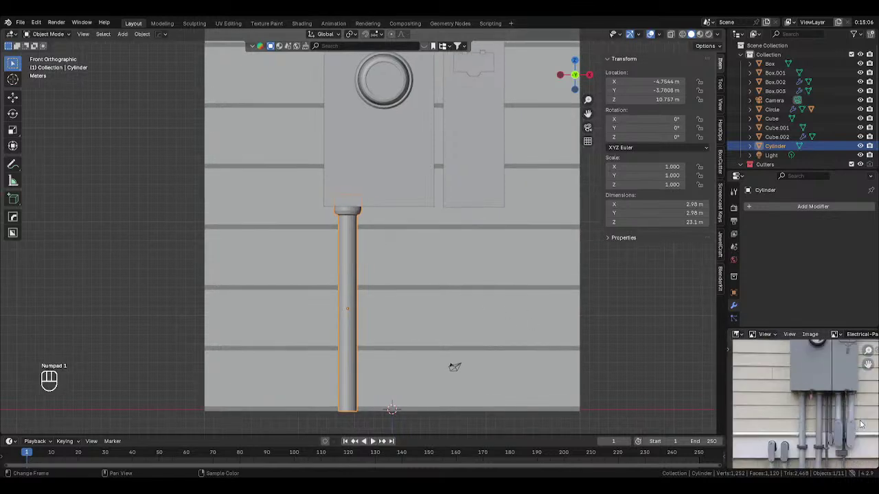
pyautogui.keyDown('shift'); pyautogui.moveTo(809, 455); pyautogui.dragTo(813, 416, button='middle'); pyautogui.keyUp('shift')
pyautogui.scroll(4, 815, 417)
pyautogui.scroll(-2, 810, 416)
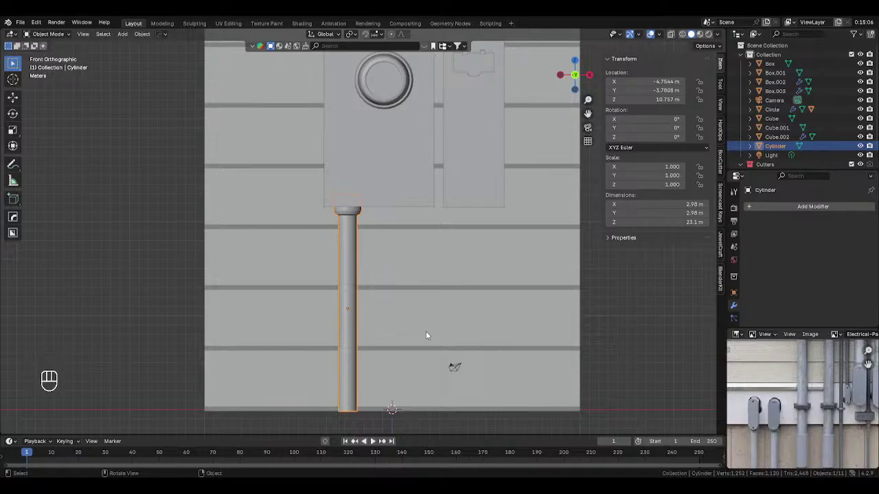
pyautogui.press('KP_1')
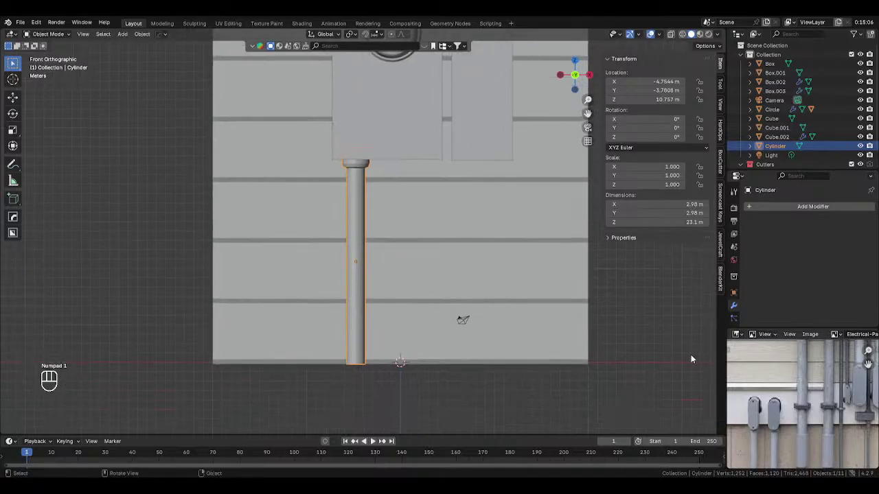
pyautogui.scroll(-3, 830, 441)
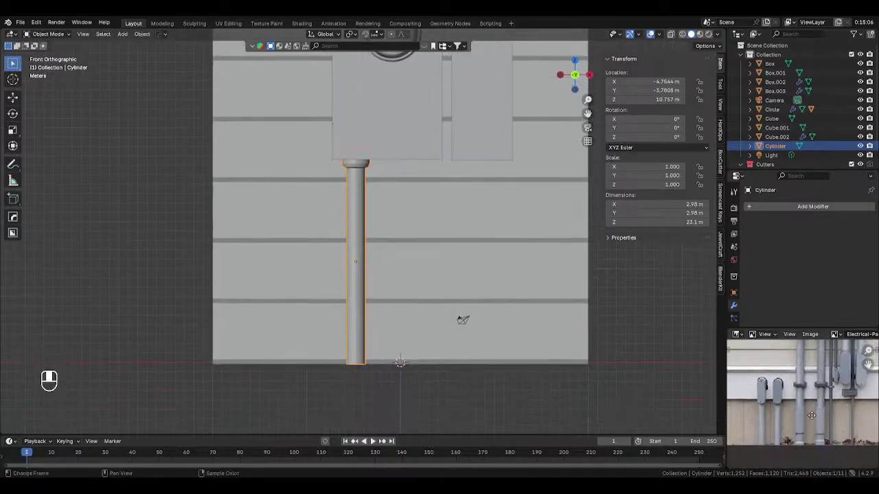
pyautogui.keyDown('shift'); pyautogui.moveTo(449, 357); pyautogui.dragTo(453, 317, button='middle'); pyautogui.keyUp('shift')
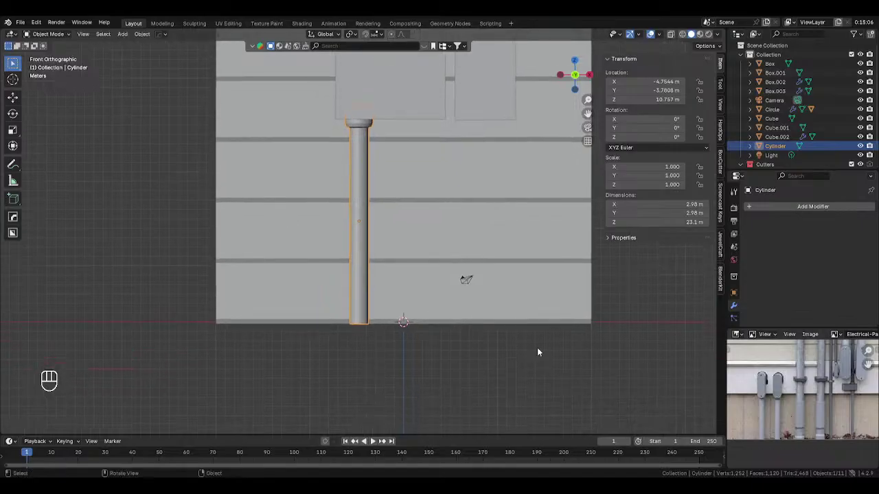
# Step: Add a centred edge loop around the pipe shaft below the collar
pyautogui.press('Tab')
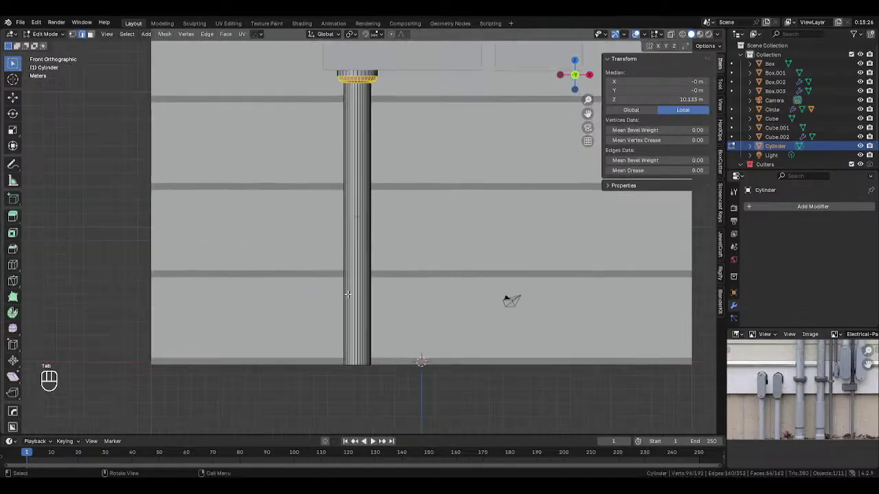
pyautogui.hotkey('ctrl', 'r')
pyautogui.click(366, 290)
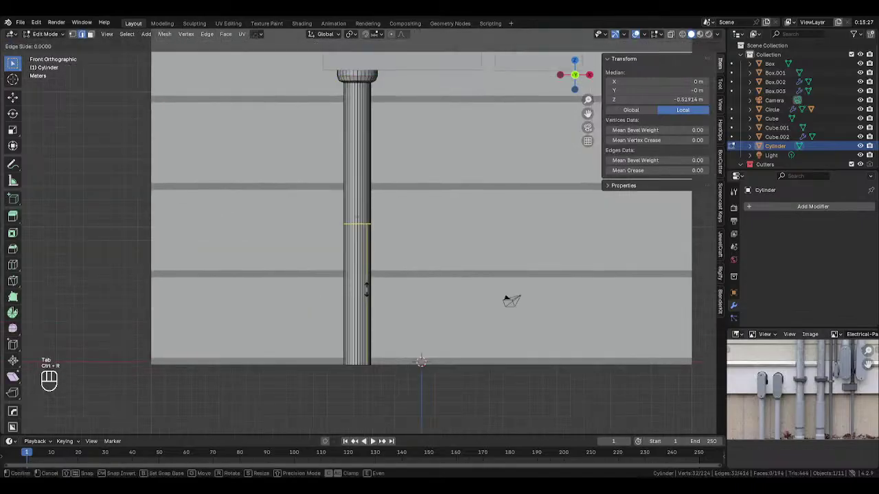
pyautogui.click(366, 289)
pyautogui.press('Tab')
pyautogui.click(159, 282)
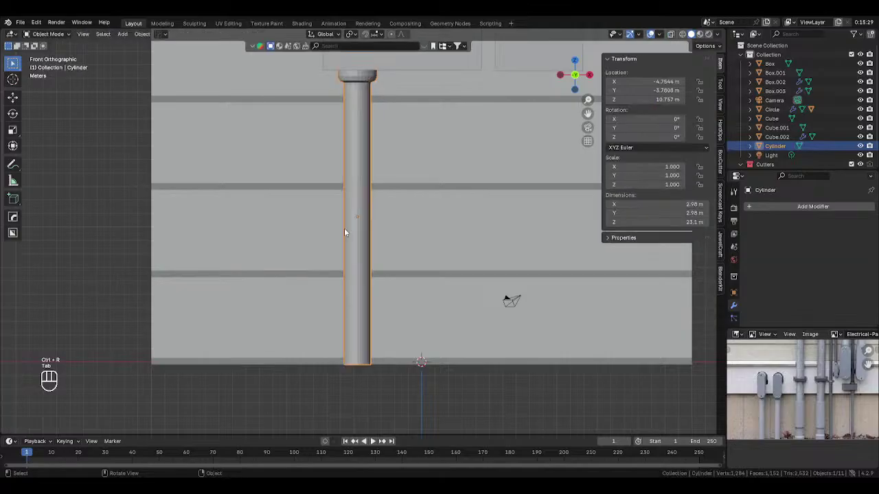
# Step: Dissolve the edge loop around the middle of the pipe shaft
pyautogui.press('Tab')
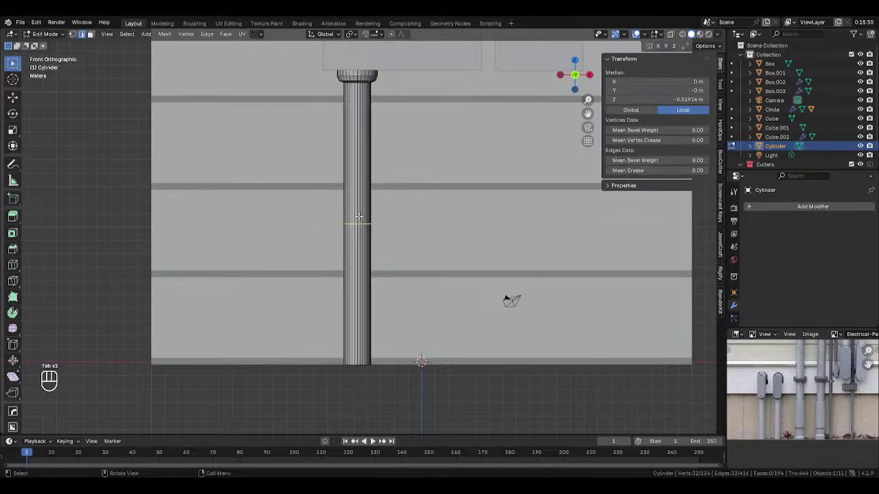
pyautogui.press('Tab')
pyautogui.press('Tab')
pyautogui.press('Delete')
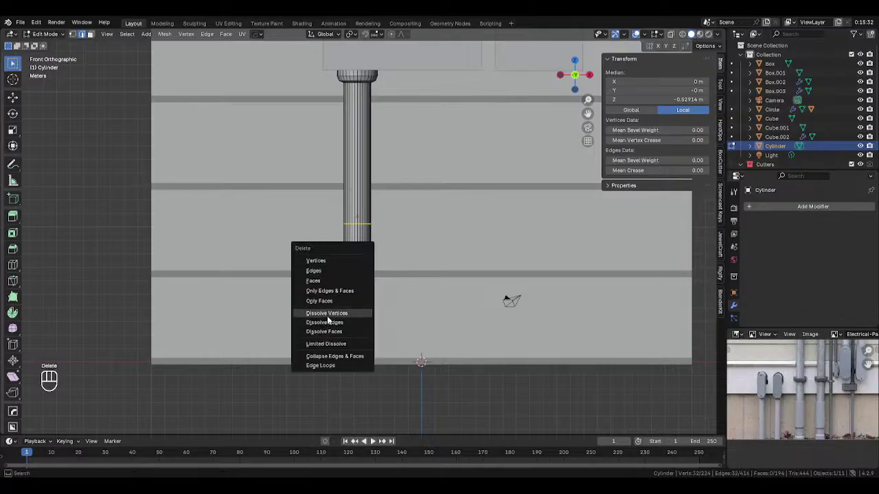
pyautogui.click(324, 322)
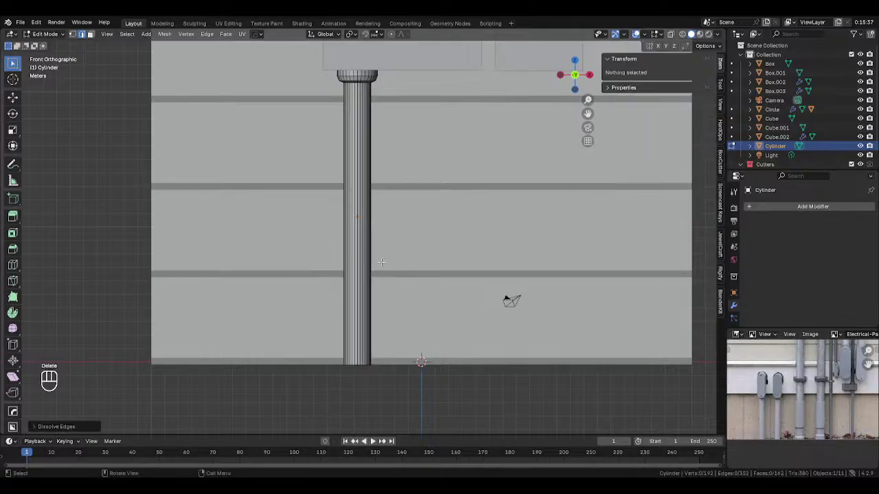
# Step: Add an edge loop at local Z of about -5.92 m on the pipe and bevel it into a wide two-segment band
pyautogui.hotkey('ctrl', 'r')
pyautogui.click(369, 262)
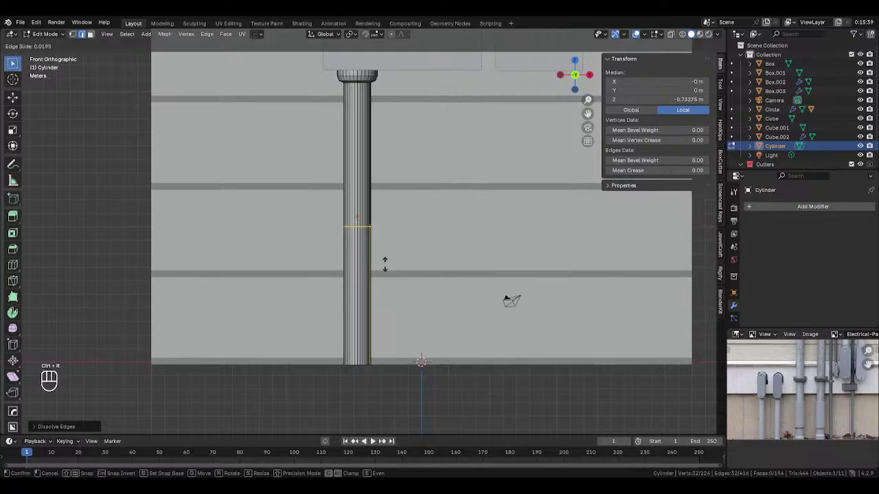
pyautogui.click(388, 335)
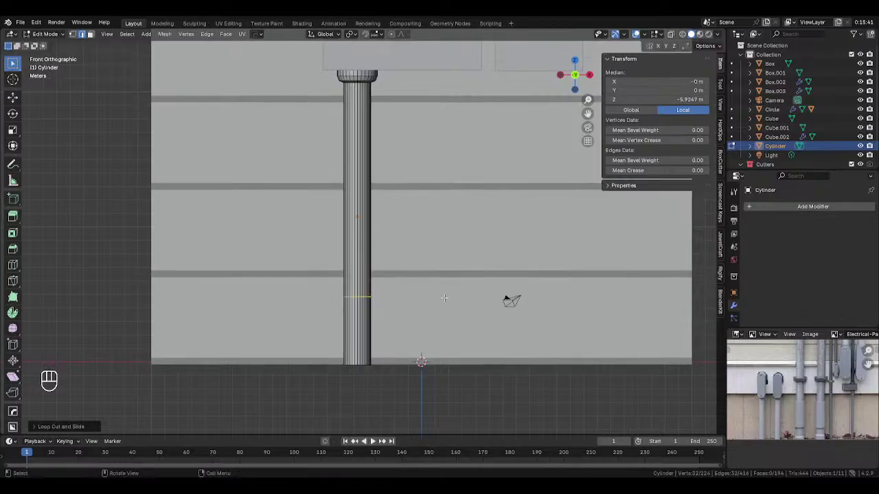
pyautogui.hotkey('ctrl', 'b')
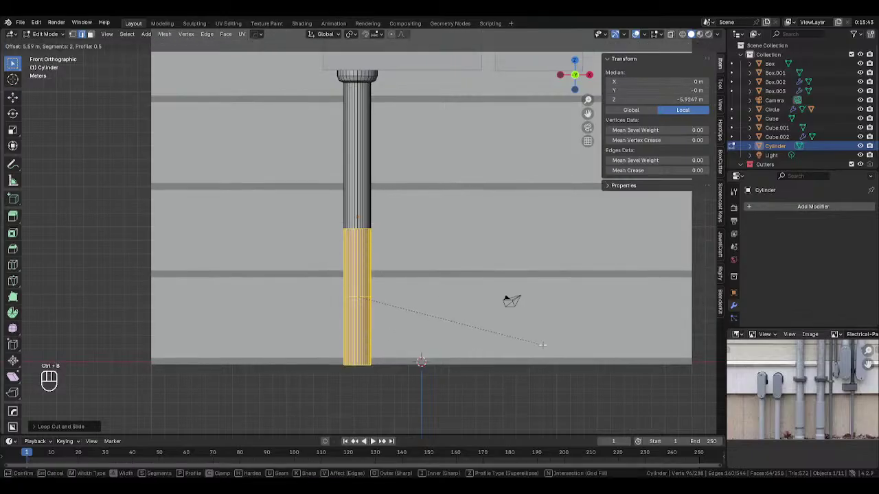
pyautogui.click(509, 322)
# Step: Extrude the selected band on the lower pipe in place and fatten it outward along its normals into a wider coupling sleeve
pyautogui.moveTo(509, 322); pyautogui.dragTo(478, 321, button='middle')
pyautogui.press('e')
pyautogui.rightClick(476, 321)
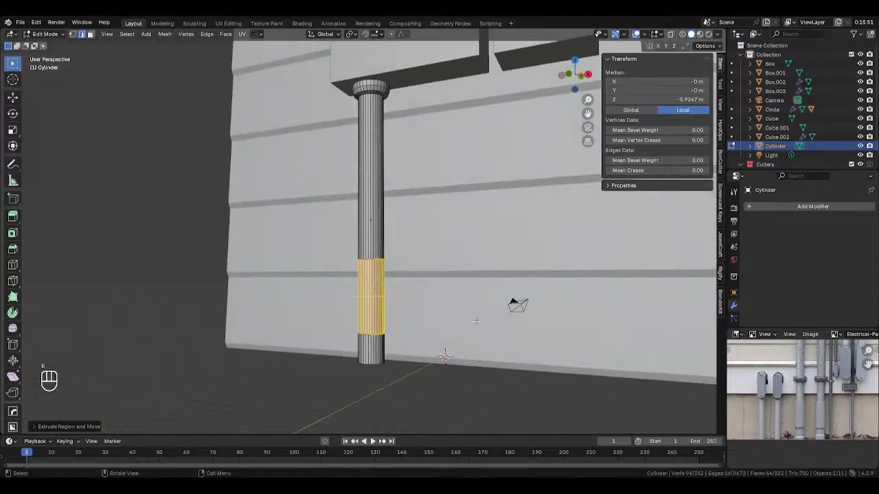
pyautogui.hotkey('alt', 's')
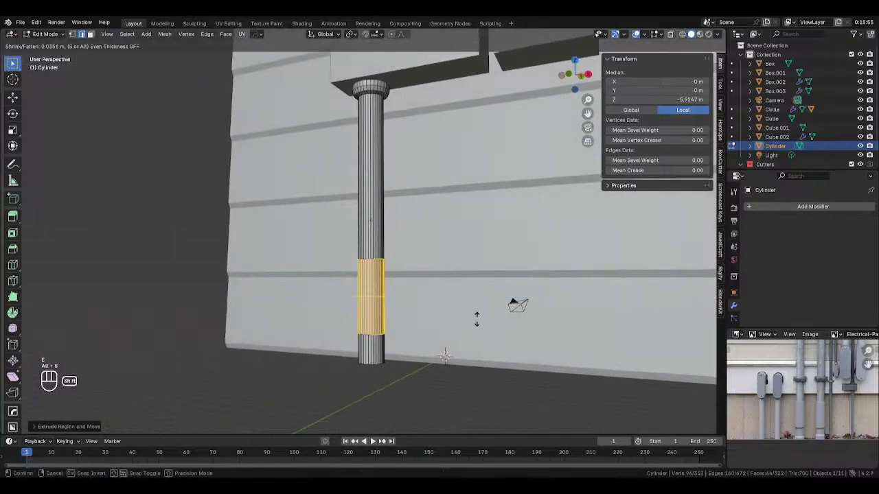
pyautogui.click(475, 292)
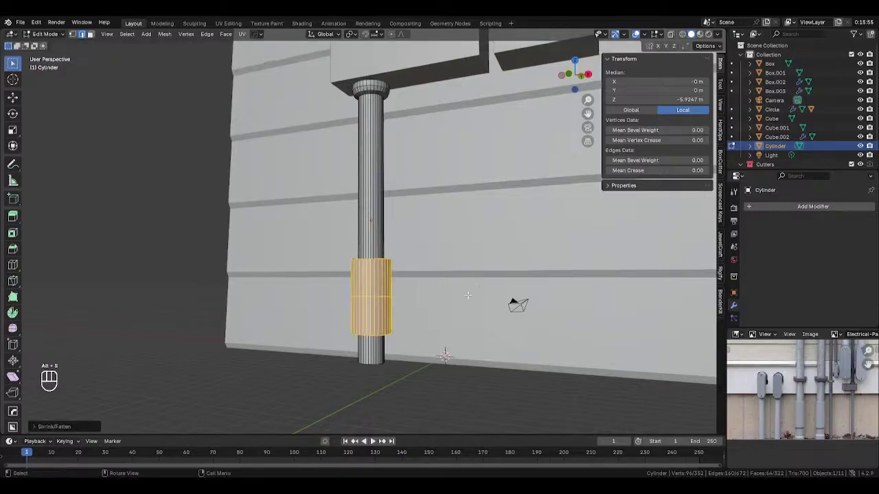
pyautogui.moveTo(475, 292); pyautogui.dragTo(429, 290, button='middle')
pyautogui.press('Tab')
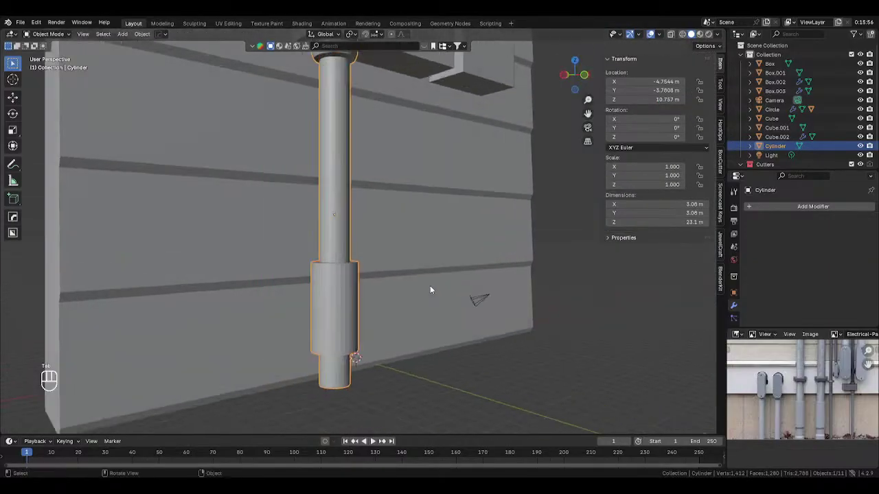
# Step: Bevel the upper and lower outer edge loops of the coupling sleeve with six segments
pyautogui.scroll(2, 430, 290)
pyautogui.press('Tab')
pyautogui.scroll(3, 454, 315)
pyautogui.keyDown('alt'); pyautogui.click(349, 298); pyautogui.keyUp('alt')
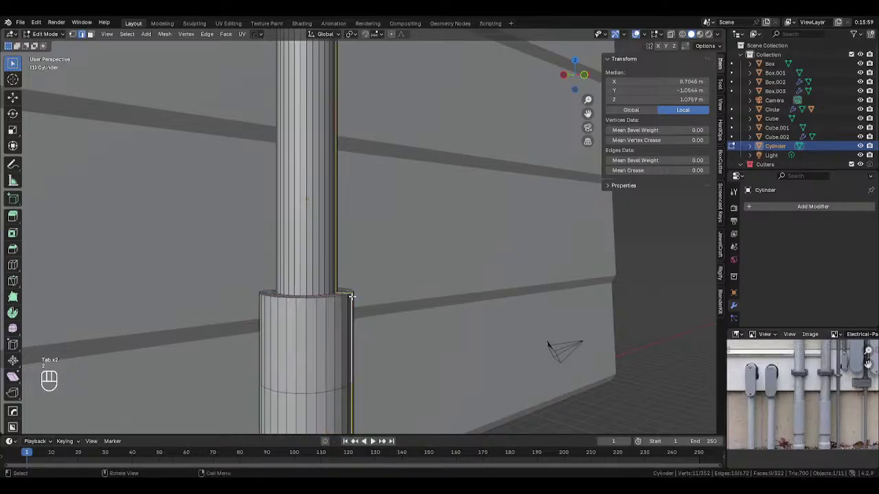
pyautogui.keyDown('alt'); pyautogui.click(346, 296); pyautogui.keyUp('alt')
pyautogui.keyDown('alt'); pyautogui.click(346, 296); pyautogui.keyUp('alt')
pyautogui.keyDown('shift'); pyautogui.moveTo(387, 361); pyautogui.dragTo(432, 306, button='middle'); pyautogui.keyUp('shift')
pyautogui.keyDown('alt'); pyautogui.keyDown('shift'); pyautogui.click(427, 382); pyautogui.keyUp('shift'); pyautogui.keyUp('alt')
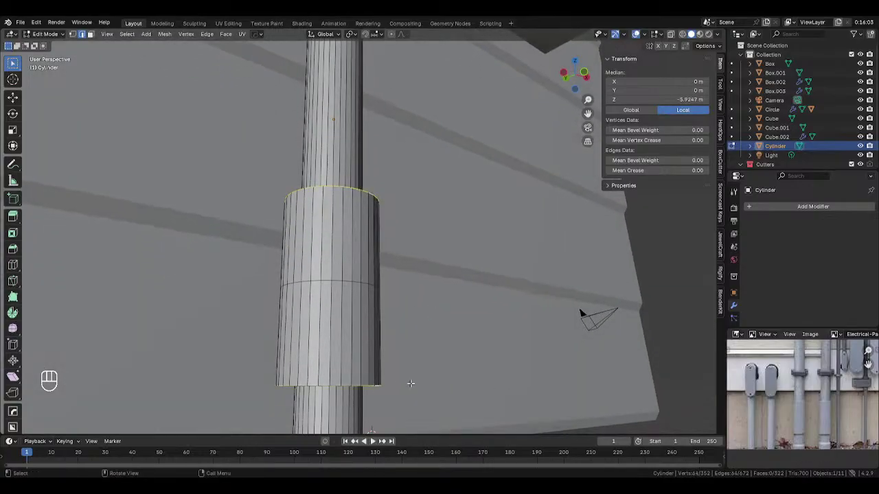
pyautogui.hotkey('ctrl', 'b')
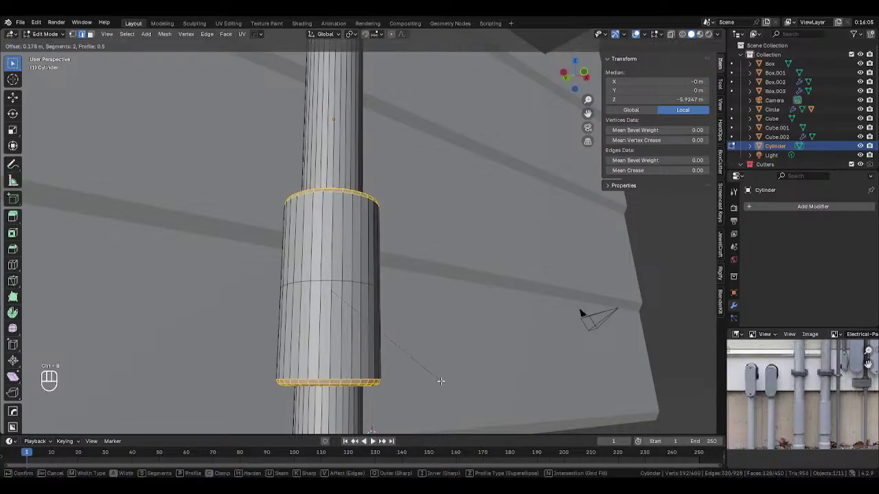
pyautogui.scroll(1, 439, 381)
pyautogui.scroll(2, 445, 379)
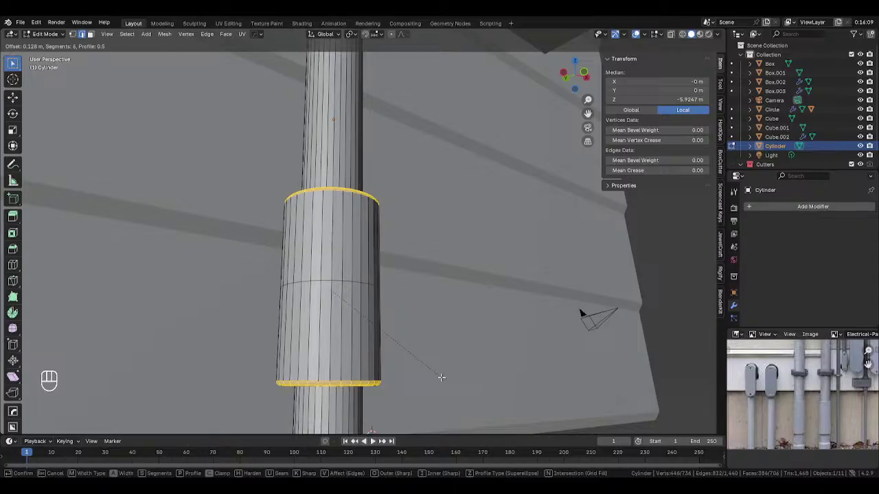
pyautogui.scroll(3, 440, 377)
pyautogui.click(439, 377)
pyautogui.press('Tab')
# Step: Mirror the pipe across the meter box on the X axis with HardOps Mirror
pyautogui.press('KP_1')
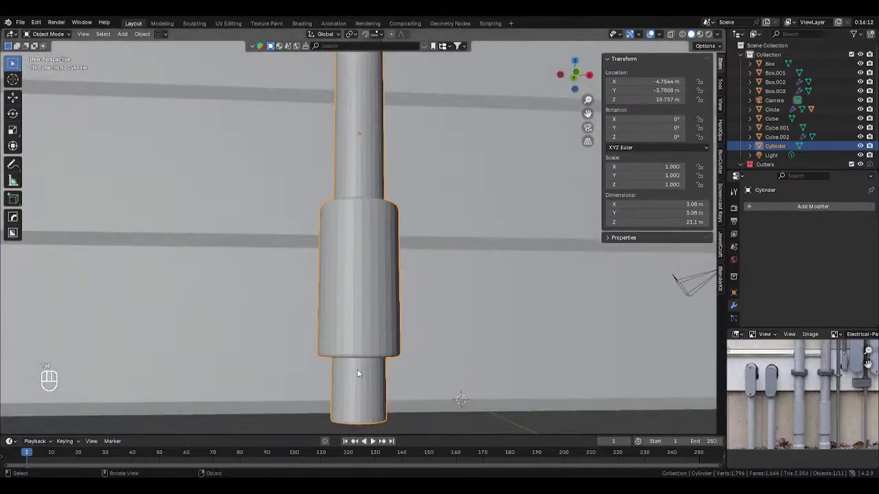
pyautogui.scroll(-3, 358, 375)
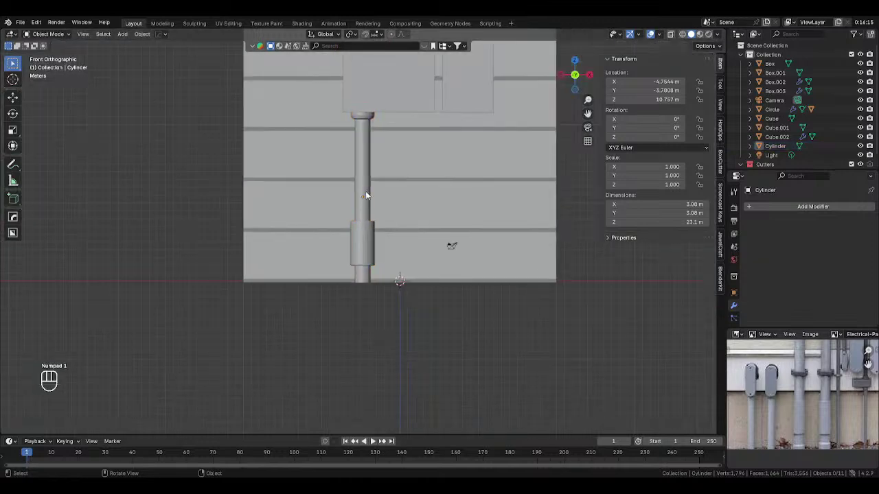
pyautogui.keyDown('shift'); pyautogui.moveTo(366, 191); pyautogui.dragTo(374, 226, button='middle'); pyautogui.keyUp('shift')
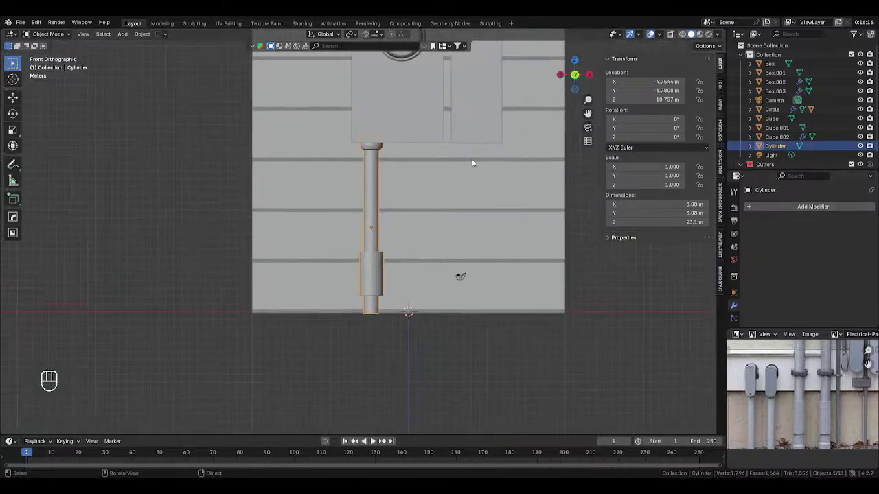
pyautogui.keyDown('shift'); pyautogui.click(420, 130); pyautogui.keyUp('shift')
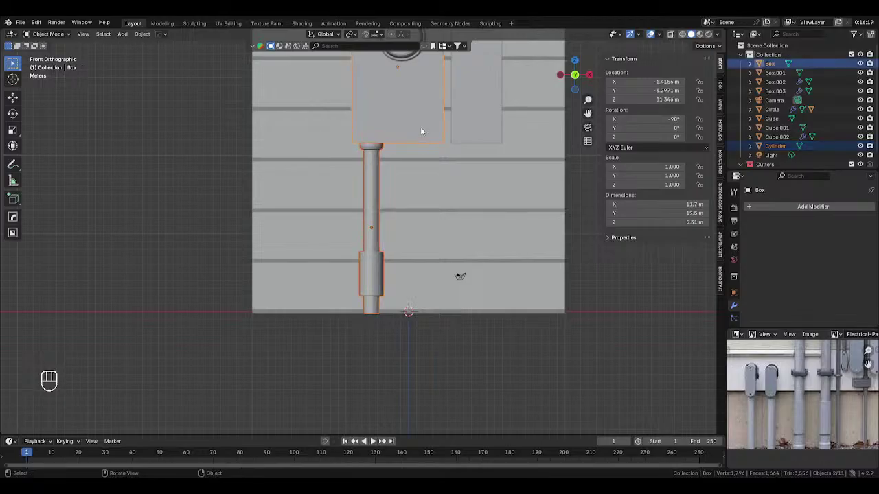
pyautogui.scroll(-1, 420, 127)
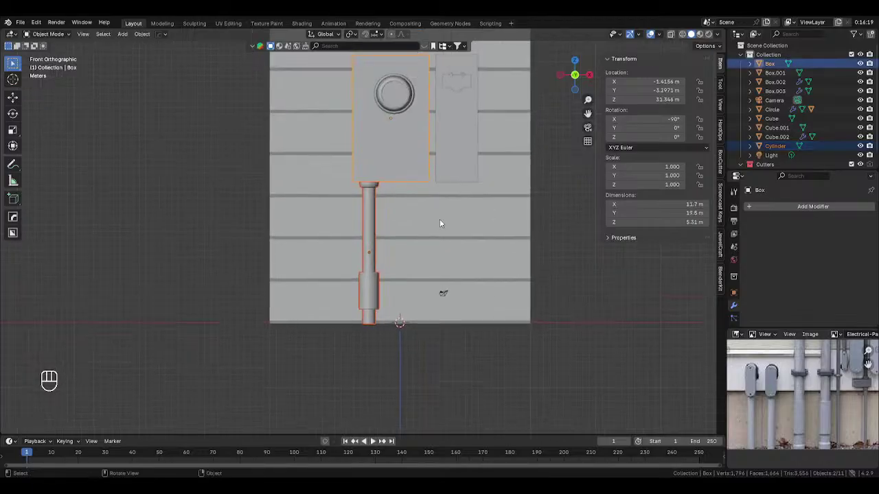
pyautogui.press('q')
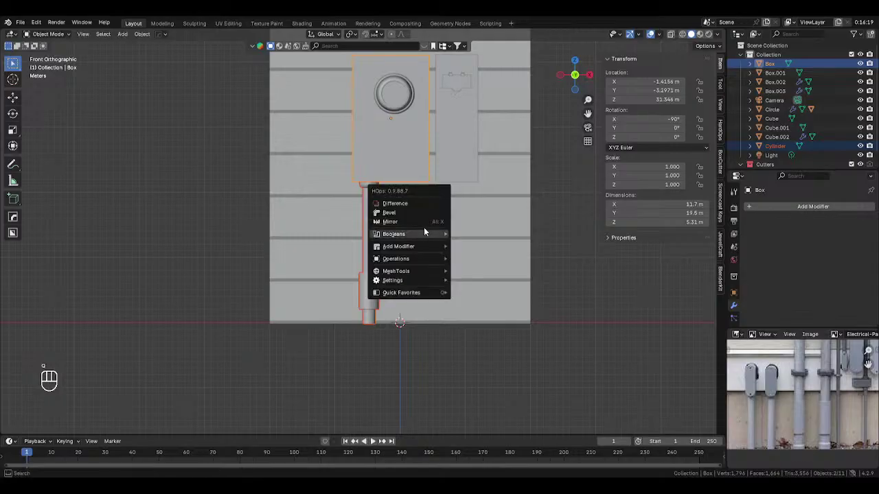
pyautogui.click(423, 230)
pyautogui.click(327, 121)
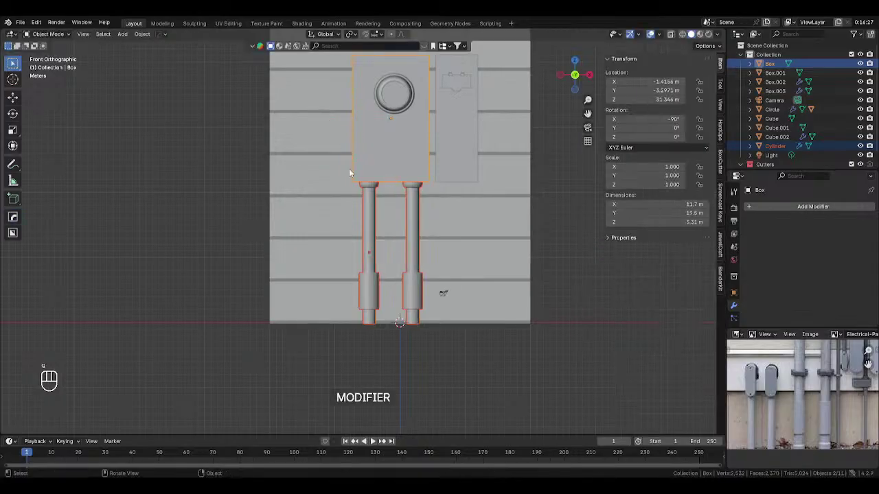
pyautogui.scroll(2, 435, 322)
# Step: Add a centred edge loop around the short pipe section below the coupling sleeve
pyautogui.click(376, 243)
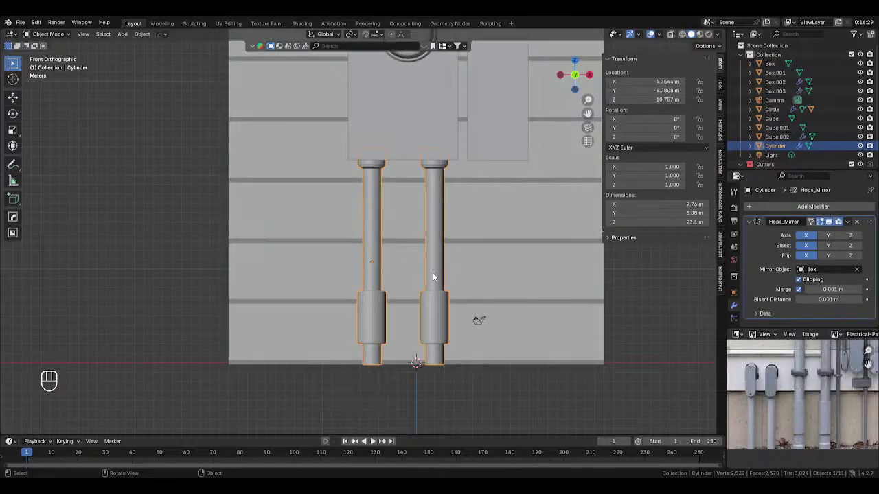
pyautogui.press('Tab')
pyautogui.hotkey('ctrl', 'r')
pyautogui.scroll(2, 376, 316)
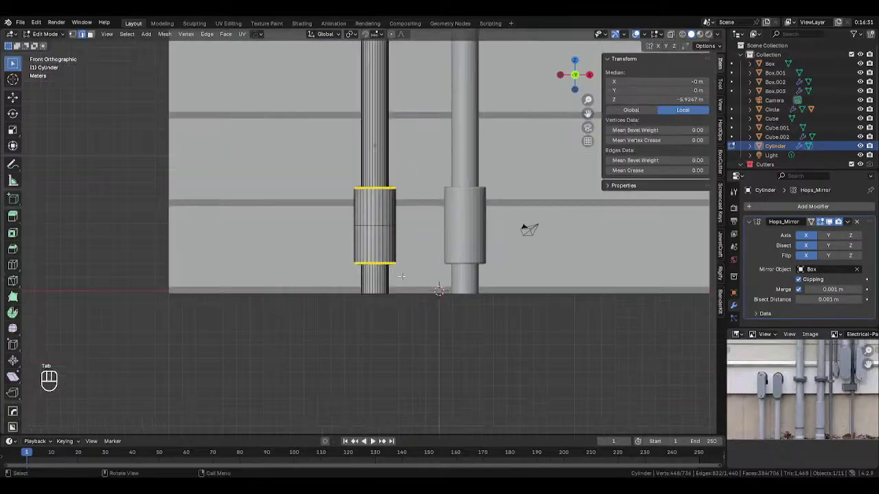
pyautogui.click(386, 289)
pyautogui.rightClick(387, 289)
# Step: Extrude the pipe's lowest section in place and scale it by about 1.3 in X and Y only to form a base ring
pyautogui.press('3')
pyautogui.hotkey('alt', 'z')
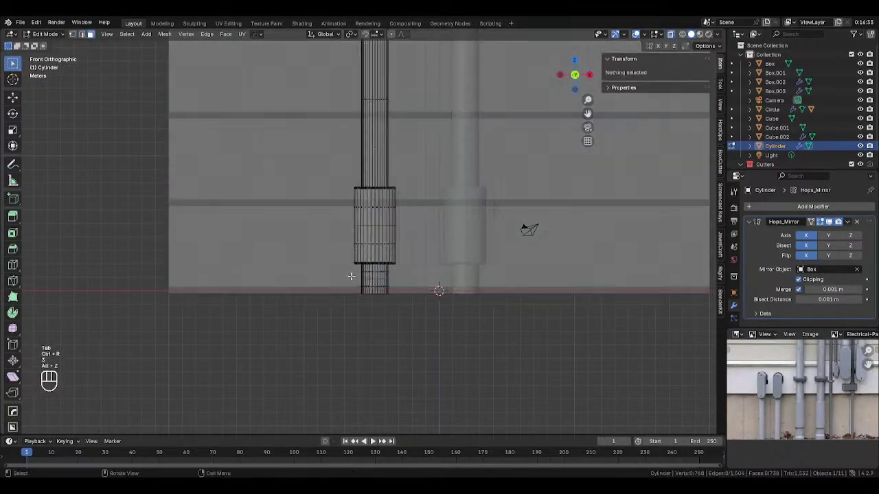
pyautogui.scroll(1, 353, 276)
pyautogui.moveTo(351, 276); pyautogui.dragTo(412, 302)
pyautogui.moveTo(353, 294); pyautogui.dragTo(439, 339)
pyautogui.scroll(2, 442, 331)
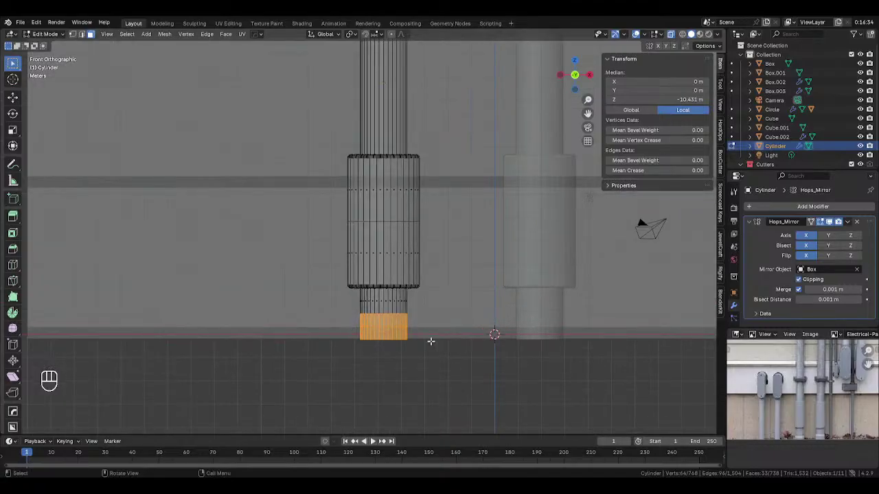
pyautogui.press('e')
pyautogui.rightClick(430, 341)
pyautogui.press('s')
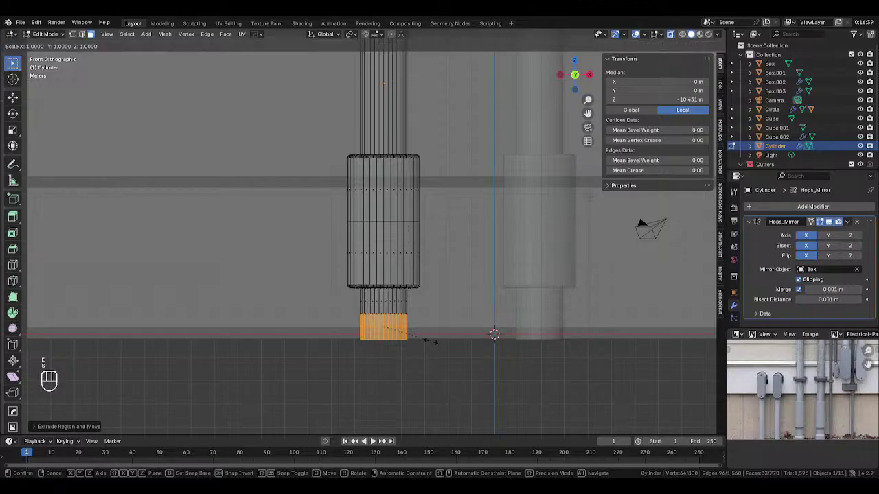
pyautogui.hotkey('shift', 'z')
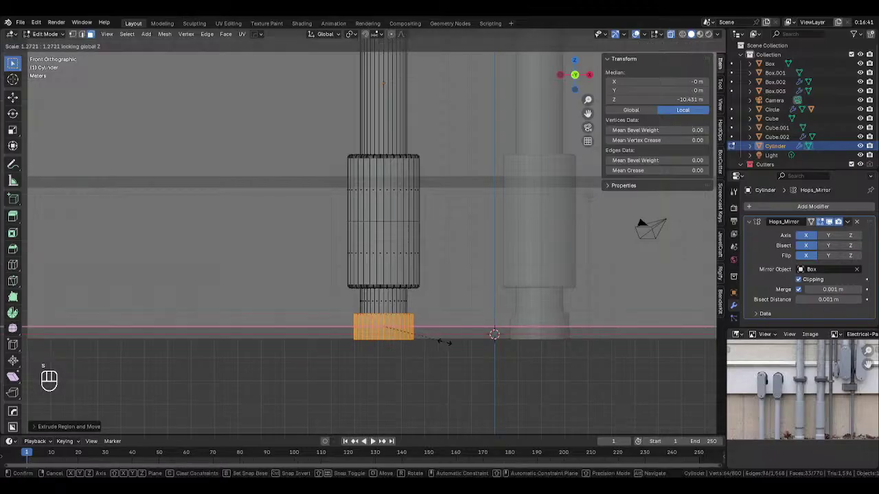
pyautogui.click(446, 341)
# Step: Bevel the upper outer edge loop of the base ring with six segments, then deselect the pipe and turn off X-ray
pyautogui.press('Tab')
pyautogui.scroll(2, 443, 350)
pyautogui.press('2')
pyautogui.keyDown('alt'); pyautogui.click(436, 349); pyautogui.keyUp('alt')
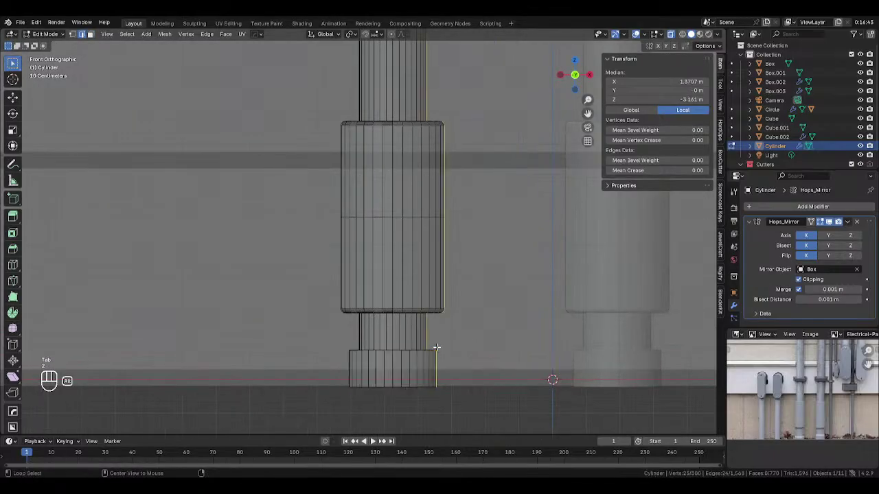
pyautogui.keyDown('alt'); pyautogui.click(431, 350); pyautogui.keyUp('alt')
pyautogui.moveTo(431, 350); pyautogui.dragTo(442, 355, button='middle')
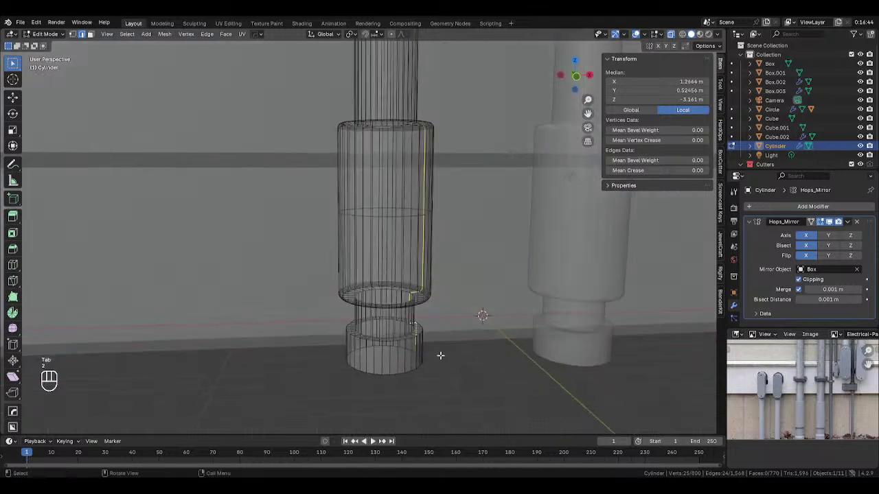
pyautogui.keyDown('alt'); pyautogui.click(417, 338); pyautogui.keyUp('alt')
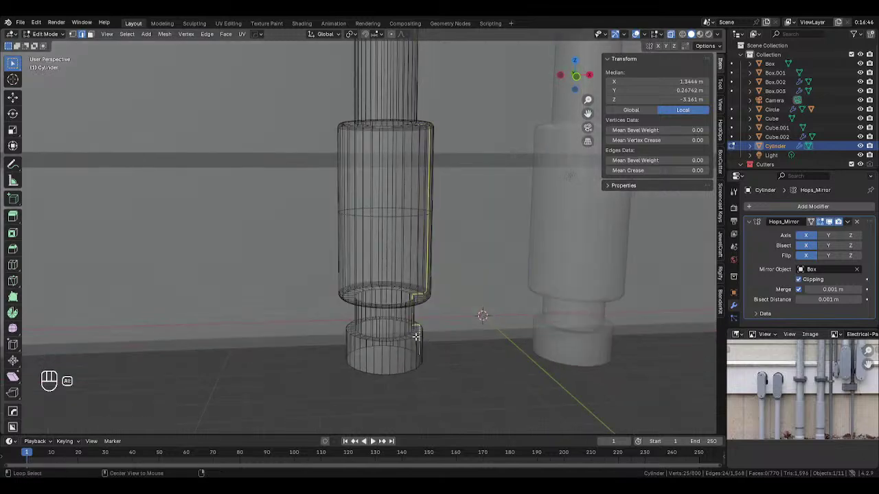
pyautogui.keyDown('alt'); pyautogui.click(414, 338); pyautogui.keyUp('alt')
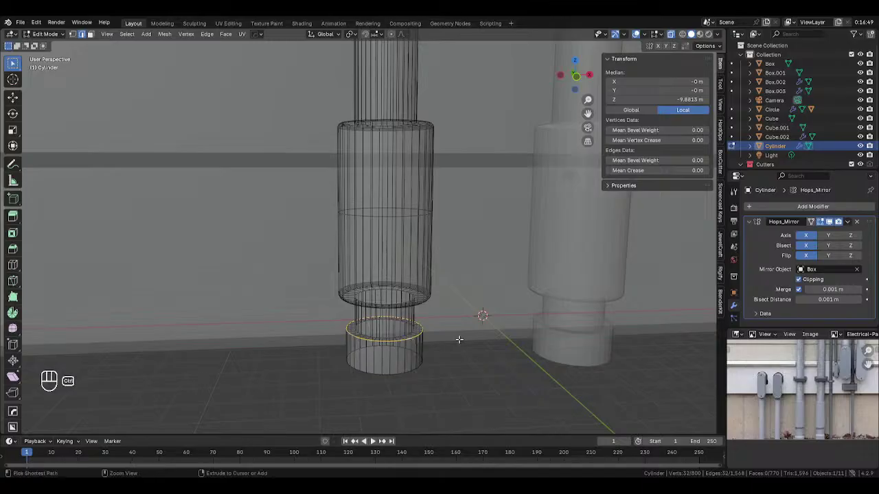
pyautogui.hotkey('ctrl', 'b')
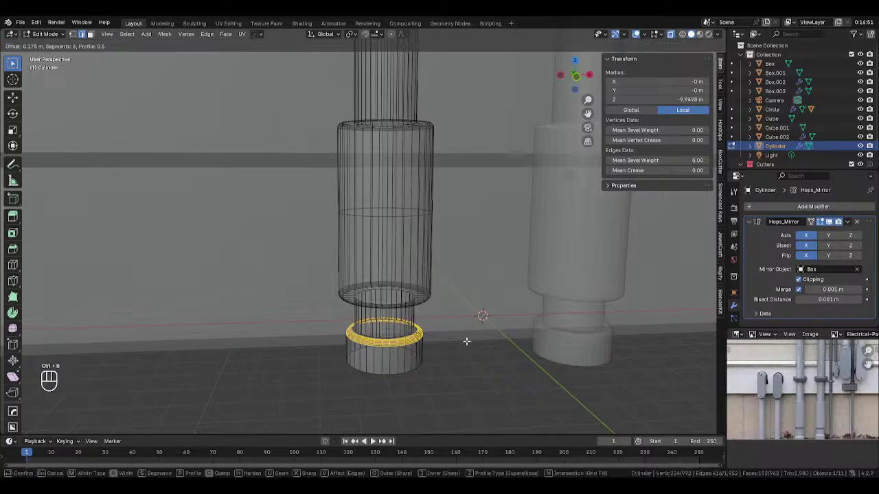
pyautogui.click(450, 341)
pyautogui.press('Tab')
pyautogui.click(484, 367)
pyautogui.press('KP_1')
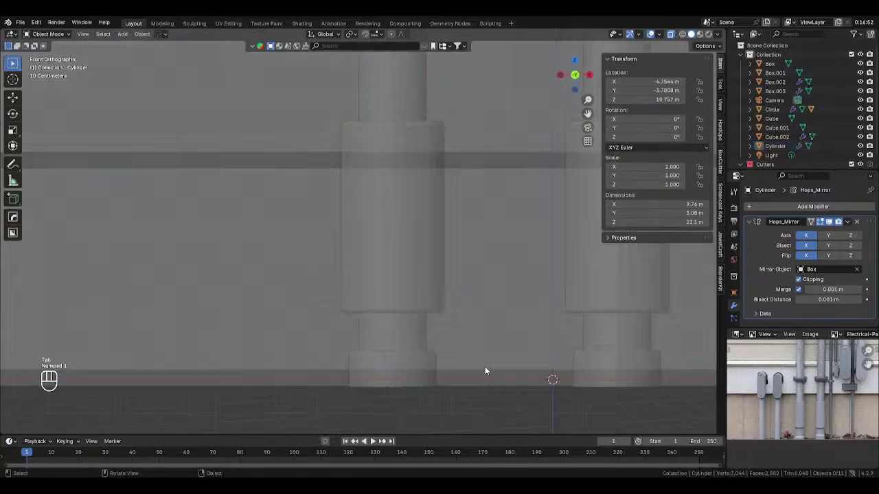
pyautogui.scroll(-5, 485, 367)
pyautogui.hotkey('alt', 'z')
# Step: With nothing selected, draw a small box across the original pipe's shaft above the coupling with BoxCutter and extrude it around the shaft
pyautogui.keyDown('shift'); pyautogui.moveTo(459, 343); pyautogui.dragTo(437, 399, button='middle'); pyautogui.keyUp('shift')
pyautogui.scroll(-3, 427, 371)
pyautogui.keyDown('shift'); pyautogui.moveTo(413, 317); pyautogui.dragTo(421, 365, button='middle'); pyautogui.keyUp('shift')
pyautogui.scroll(3, 356, 250)
pyautogui.click(381, 245)
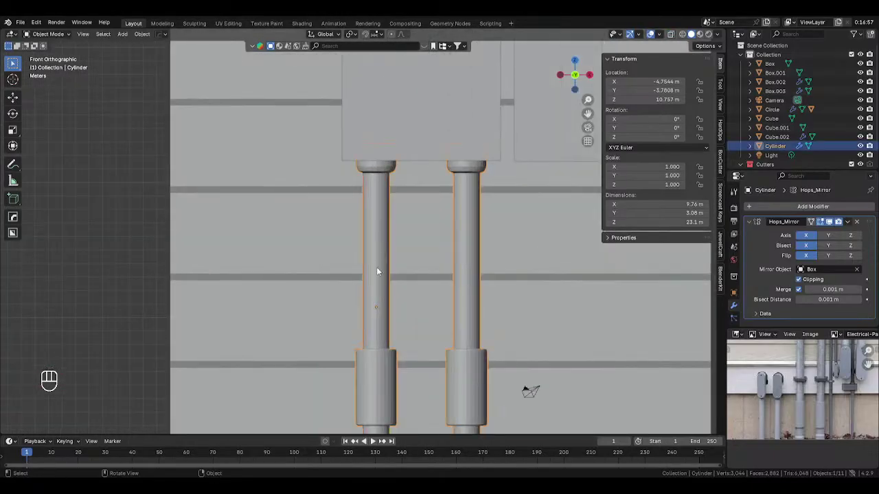
pyautogui.scroll(-1, 370, 288)
pyautogui.click(12, 233)
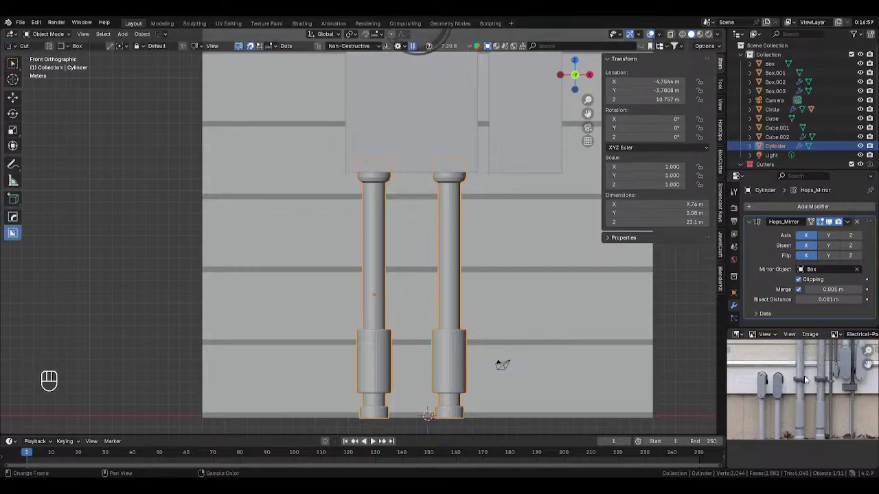
pyautogui.scroll(2, 806, 381)
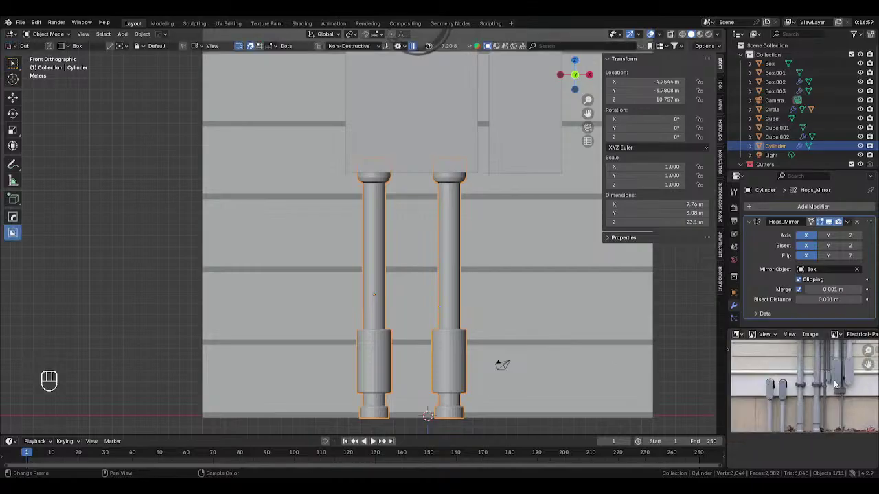
pyautogui.click(355, 291)
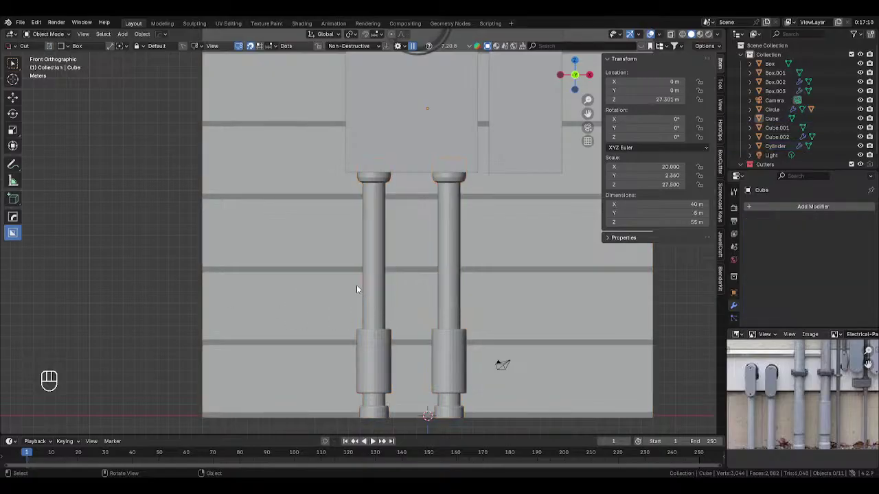
pyautogui.moveTo(356, 285); pyautogui.dragTo(375, 293)
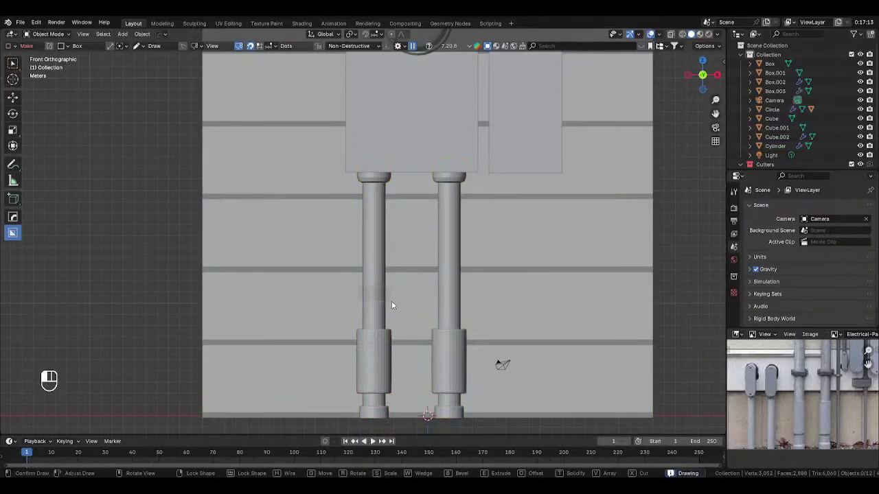
pyautogui.click(392, 301)
pyautogui.moveTo(391, 300); pyautogui.dragTo(356, 306, button='middle')
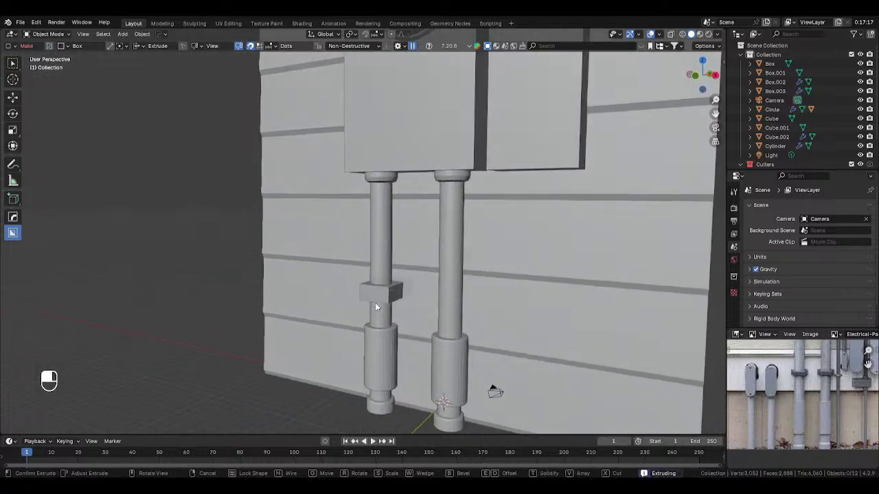
pyautogui.click(375, 302)
pyautogui.moveTo(373, 302); pyautogui.dragTo(395, 305, button='middle')
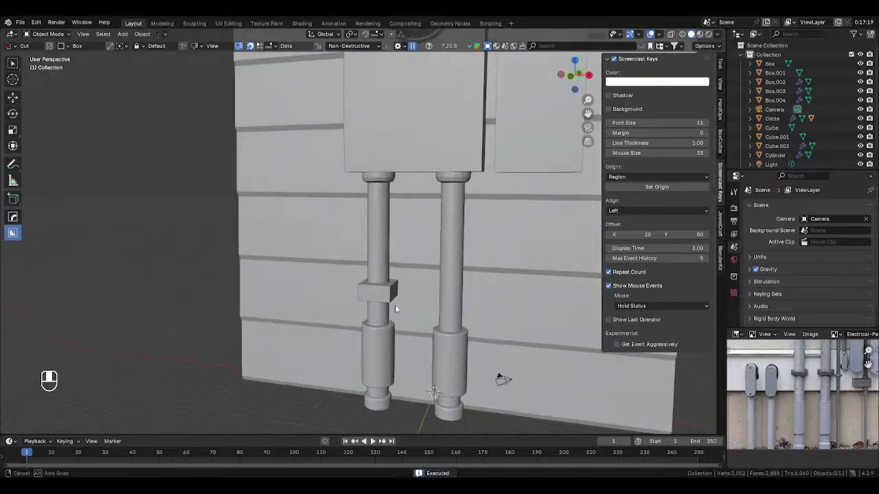
# Step: Snap the small clamp box to the origin of the original pipe, working from the front view
pyautogui.press('KP_1')
pyautogui.click(385, 293)
pyautogui.keyDown('shift'); pyautogui.click(378, 271); pyautogui.keyUp('shift')
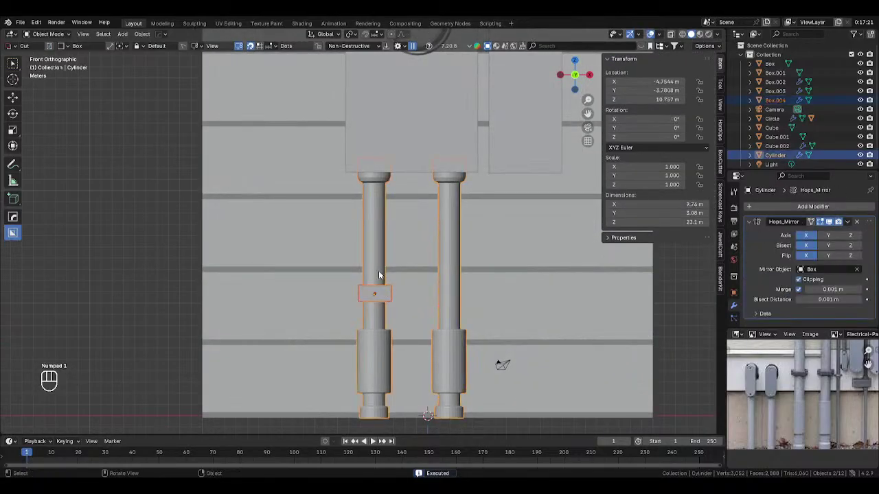
pyautogui.hotkey('ctrl', 'c')
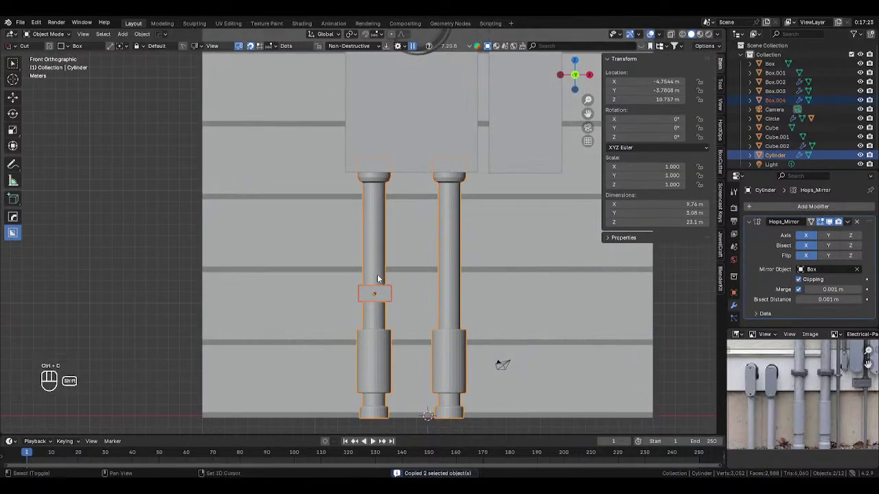
pyautogui.hotkey('shift', 's')
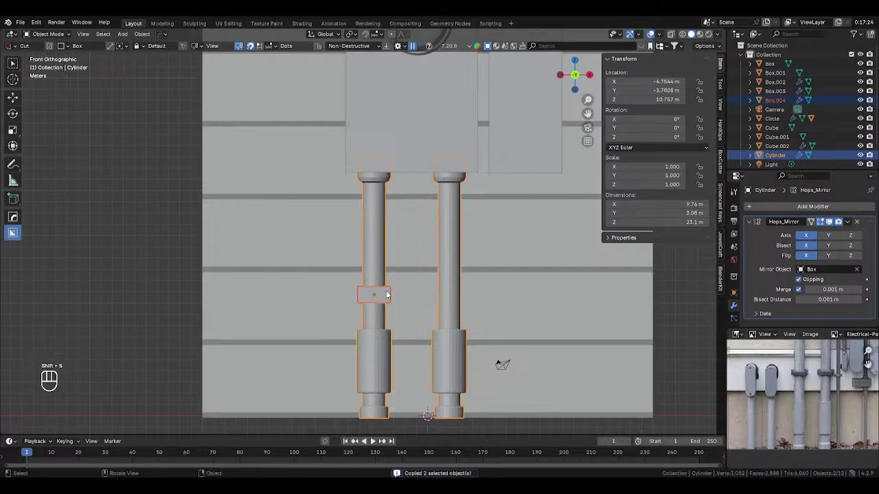
# Step: Scale only the clamp box along X by about 1.13 to widen it around the pipe
pyautogui.click(384, 294)
pyautogui.scroll(2, 384, 295)
pyautogui.press('s')
pyautogui.press('x')
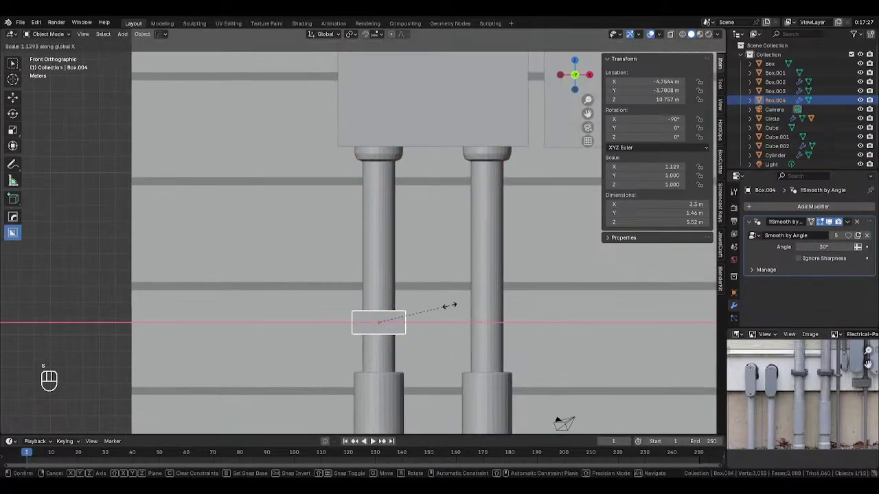
pyautogui.click(453, 311)
# Step: Add a centred edge loop to the clamp box that divides it into front and rear halves
pyautogui.press('Tab')
pyautogui.moveTo(397, 329); pyautogui.dragTo(392, 354, button='middle')
pyautogui.hotkey('ctrl', 'r')
pyautogui.click(400, 322)
pyautogui.rightClick(399, 323)
# Step: Select the rear section's face loop on the clamp box and move it about 0.73 m along Y into the wall
pyautogui.press('3')
pyautogui.keyDown('alt'); pyautogui.click(419, 317); pyautogui.keyUp('alt')
pyautogui.scroll(2, 424, 320)
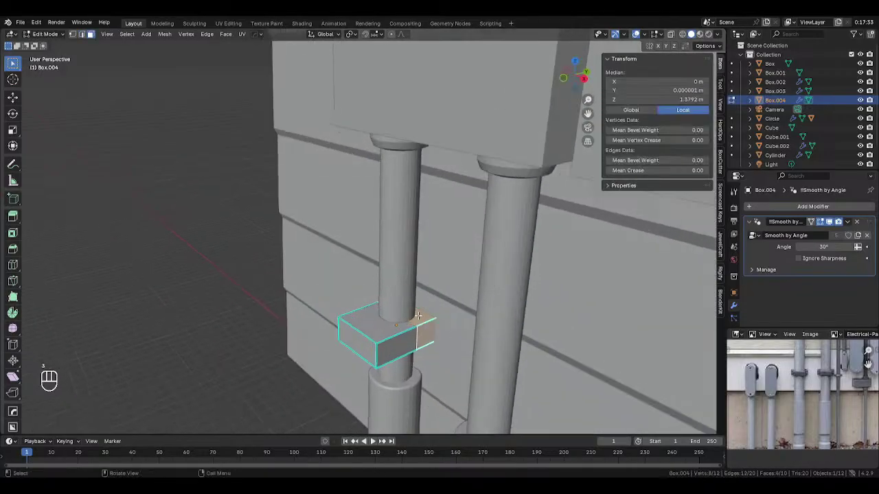
pyautogui.moveTo(459, 367); pyautogui.dragTo(444, 359, button='middle')
pyautogui.press('g')
pyautogui.press('y')
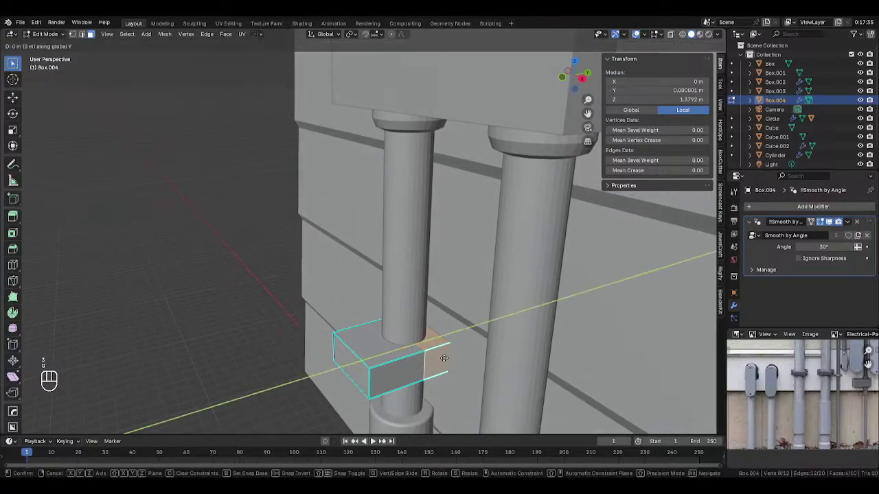
pyautogui.click(456, 356)
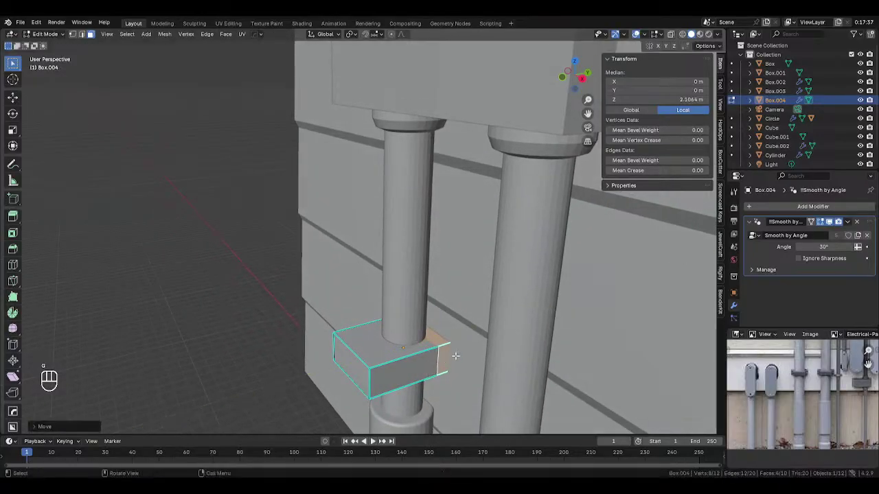
# Step: Extrude the two rear side faces of the clamp in place and scale them outward along X into flanges, about 4.81 m across overall
pyautogui.moveTo(448, 358); pyautogui.dragTo(323, 343, button='middle')
pyautogui.keyDown('alt'); pyautogui.click(321, 343); pyautogui.keyUp('alt')
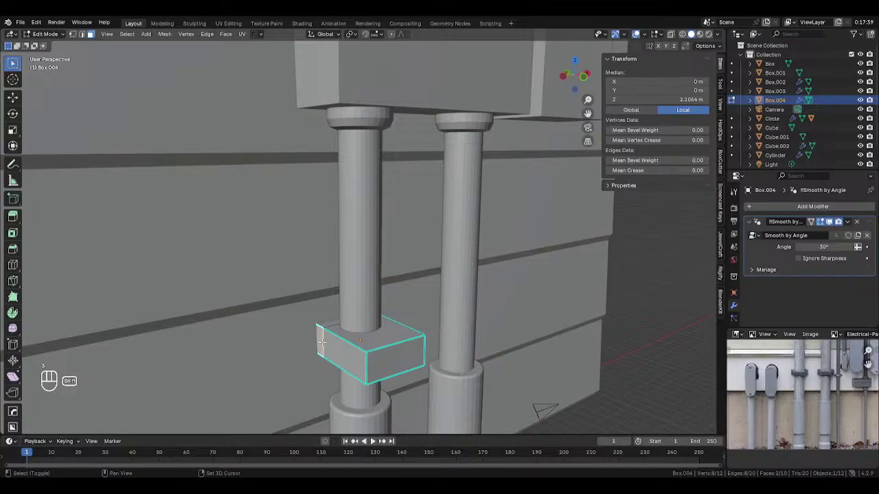
pyautogui.moveTo(439, 329); pyautogui.dragTo(421, 328, button='middle')
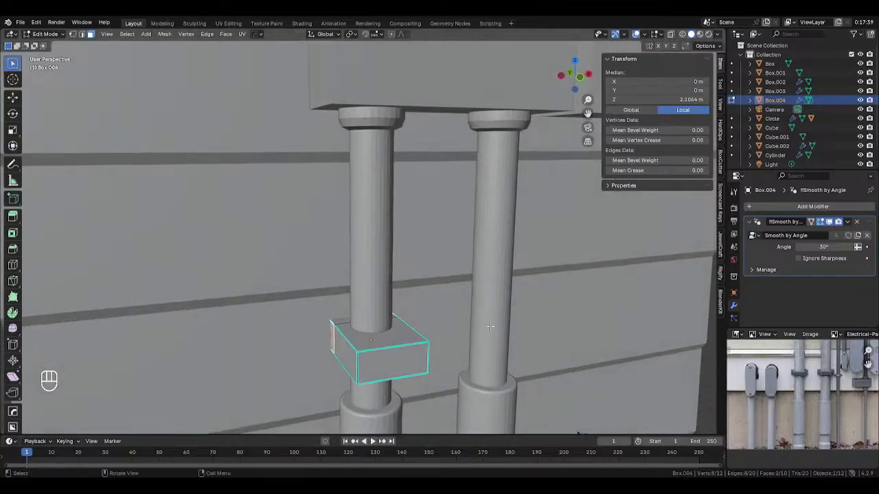
pyautogui.press('g')
pyautogui.press('x')
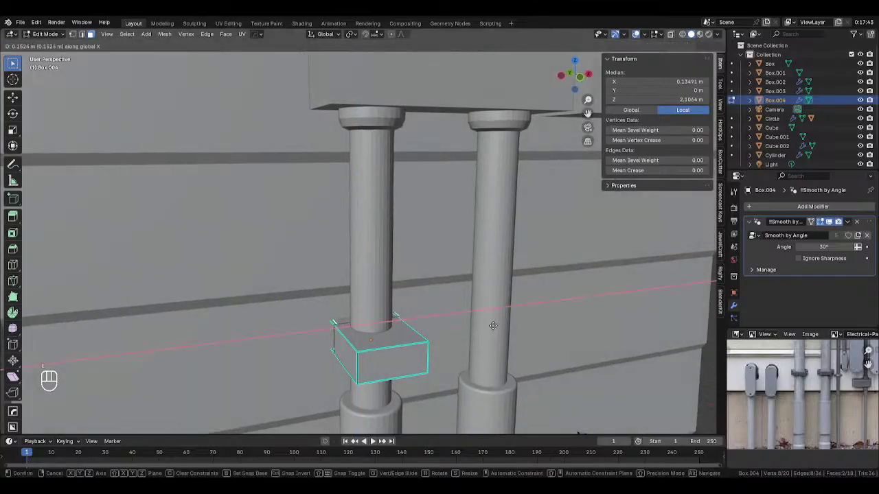
pyautogui.rightClick(492, 326)
pyautogui.press('s')
pyautogui.press('y')
pyautogui.rightClick(495, 326)
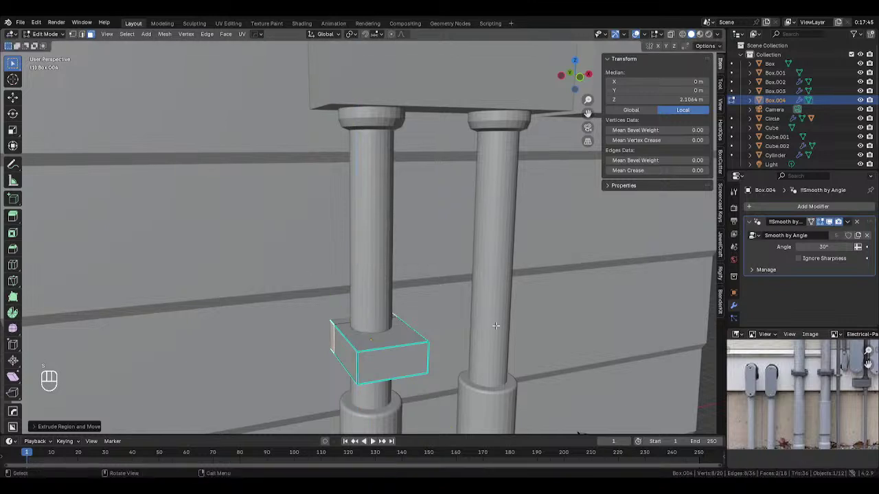
pyautogui.press('s')
pyautogui.press('x')
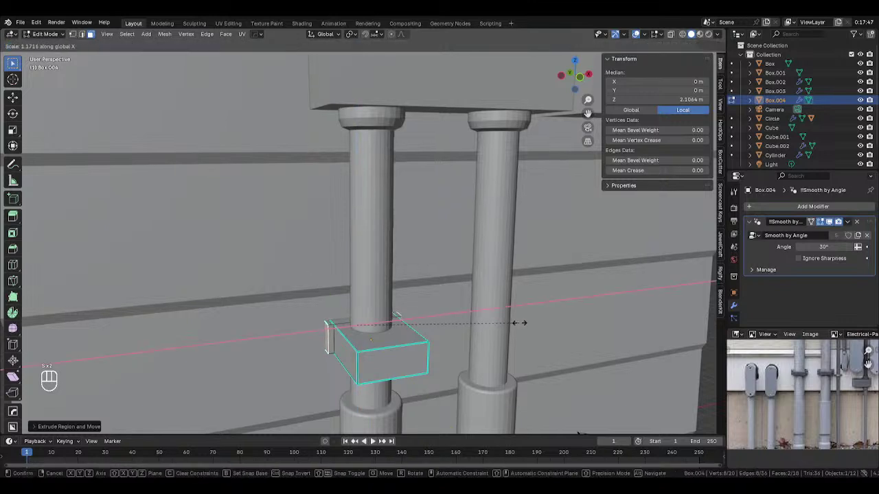
pyautogui.click(558, 320)
# Step: Select the clamp's front face and move it about 1.59 m along Y towards the pipe
pyautogui.moveTo(378, 368); pyautogui.dragTo(447, 374, button='middle')
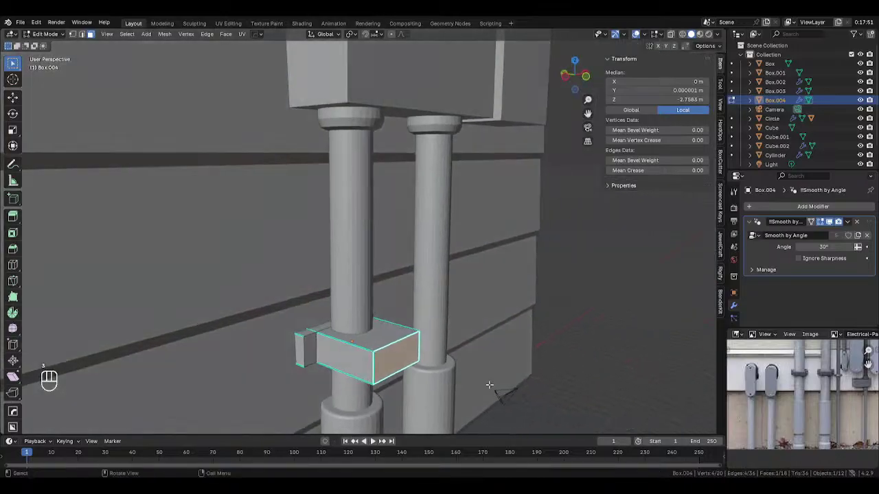
pyautogui.press('g')
pyautogui.press('y')
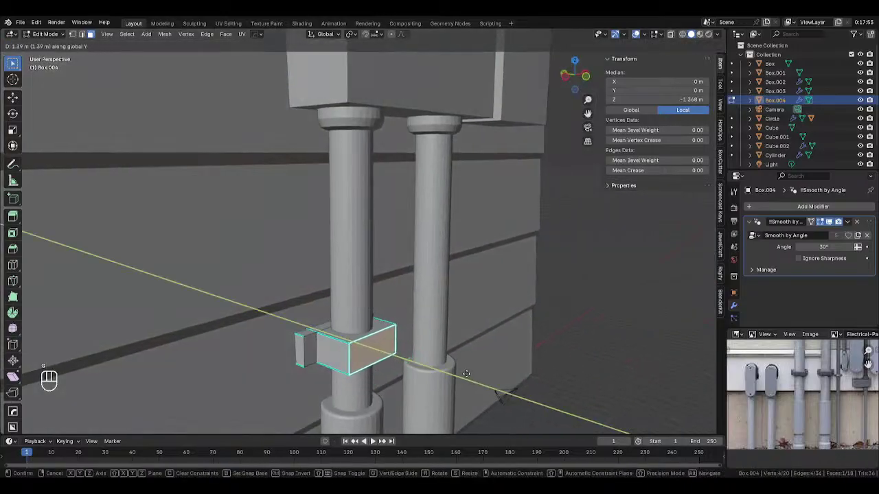
pyautogui.click(463, 371)
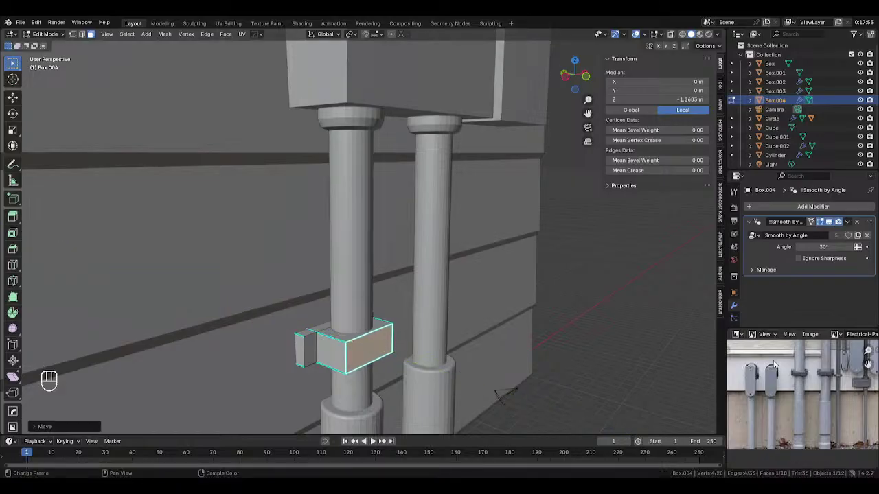
# Step: Bevel the clamp's two front vertical edges with six segments to round the corners like the reference photo
pyautogui.scroll(3, 802, 383)
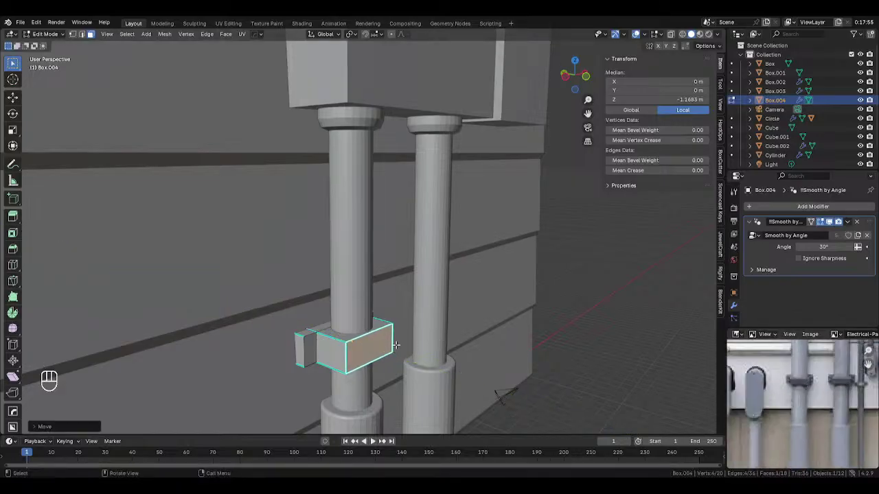
pyautogui.press('2')
pyautogui.keyDown('alt'); pyautogui.click(348, 355); pyautogui.keyUp('alt')
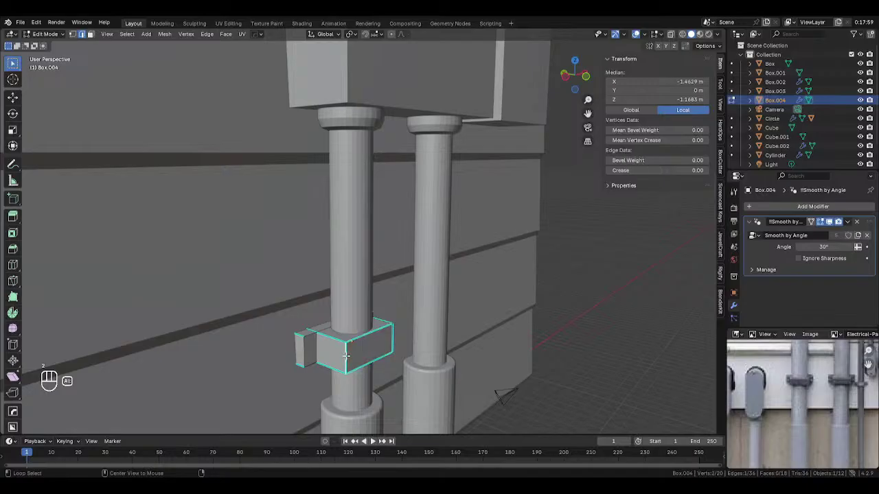
pyautogui.keyDown('alt'); pyautogui.keyDown('shift'); pyautogui.click(395, 337); pyautogui.keyUp('shift'); pyautogui.keyUp('alt')
pyautogui.hotkey('ctrl', 'b')
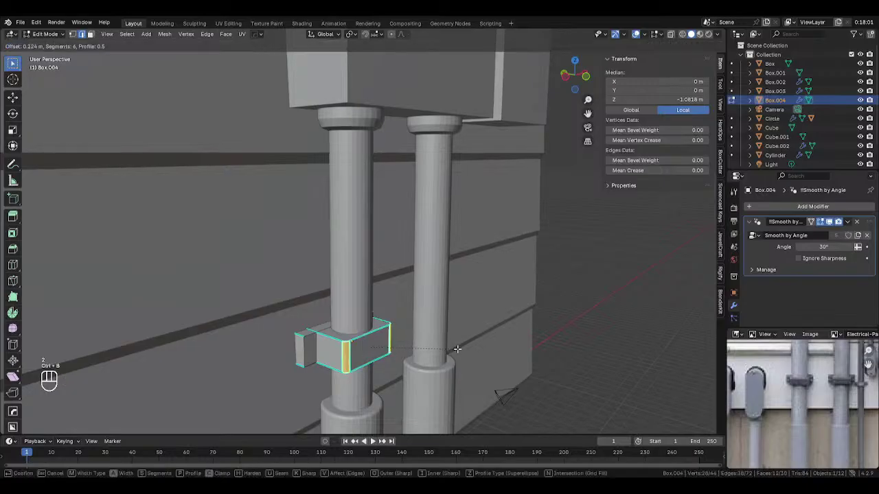
pyautogui.click(465, 348)
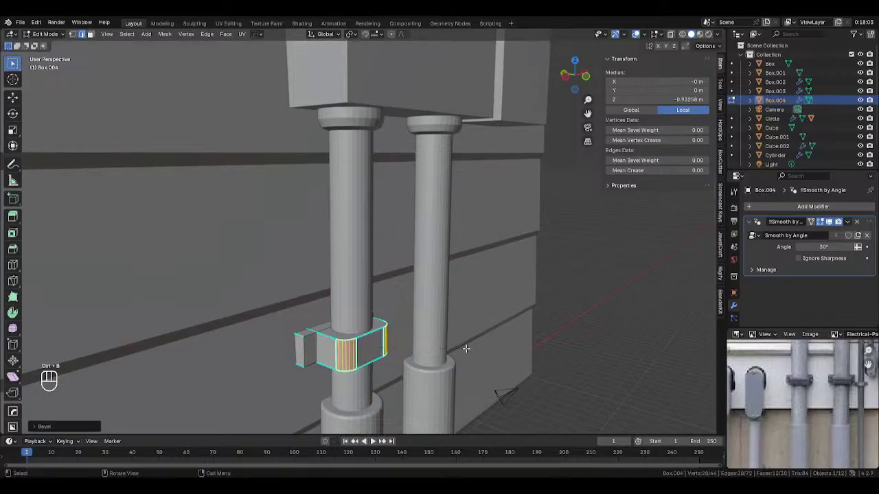
# Step: Bevel the upper and lower outline edges of the clamp and both flanges with six segments, then return to Object Mode and deselect it
pyautogui.keyDown('alt'); pyautogui.click(372, 335); pyautogui.keyUp('alt')
pyautogui.keyDown('alt'); pyautogui.keyDown('shift'); pyautogui.click(368, 360); pyautogui.keyUp('shift'); pyautogui.keyUp('alt')
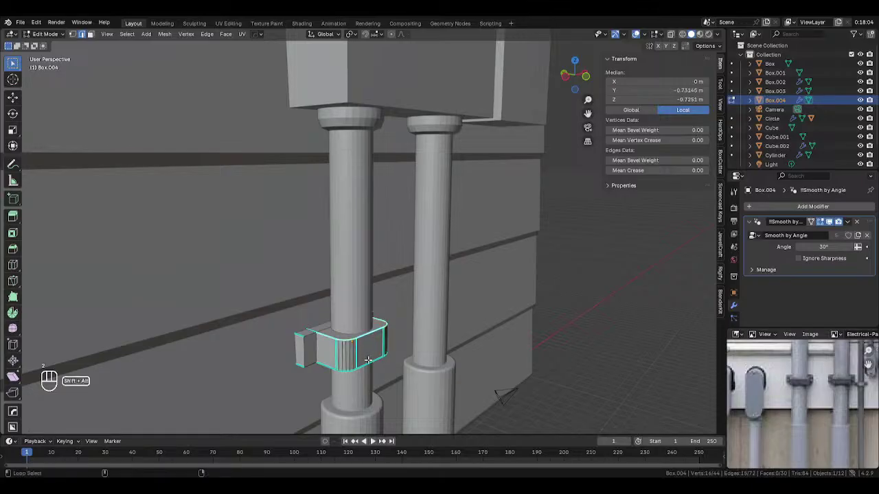
pyautogui.keyDown('alt'); pyautogui.keyDown('shift'); pyautogui.click(306, 335); pyautogui.keyUp('shift'); pyautogui.keyUp('alt')
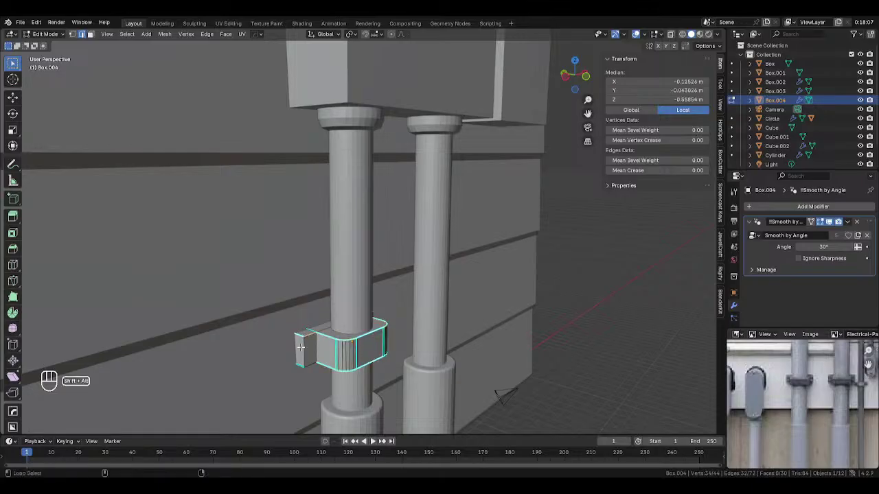
pyautogui.moveTo(310, 365); pyautogui.dragTo(443, 346, button='middle')
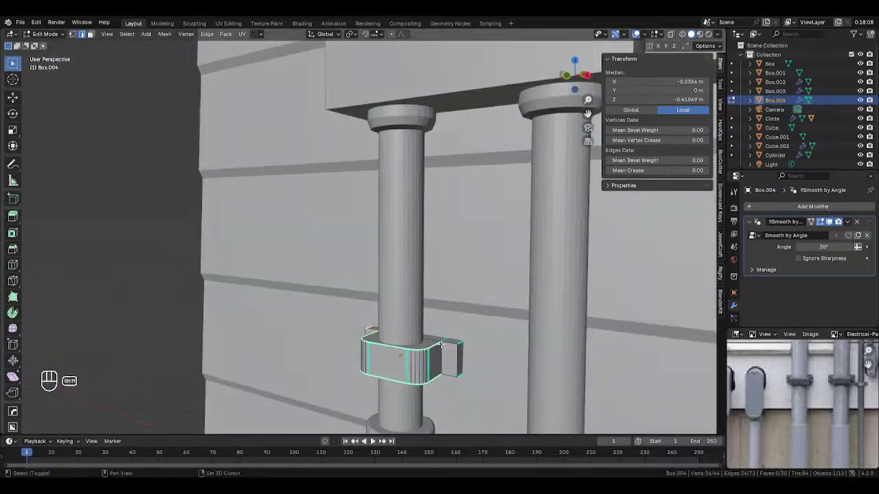
pyautogui.keyDown('alt'); pyautogui.keyDown('shift'); pyautogui.click(448, 343); pyautogui.keyUp('shift'); pyautogui.keyUp('alt')
pyautogui.keyDown('alt'); pyautogui.keyDown('shift'); pyautogui.click(462, 376); pyautogui.keyUp('shift'); pyautogui.keyUp('alt')
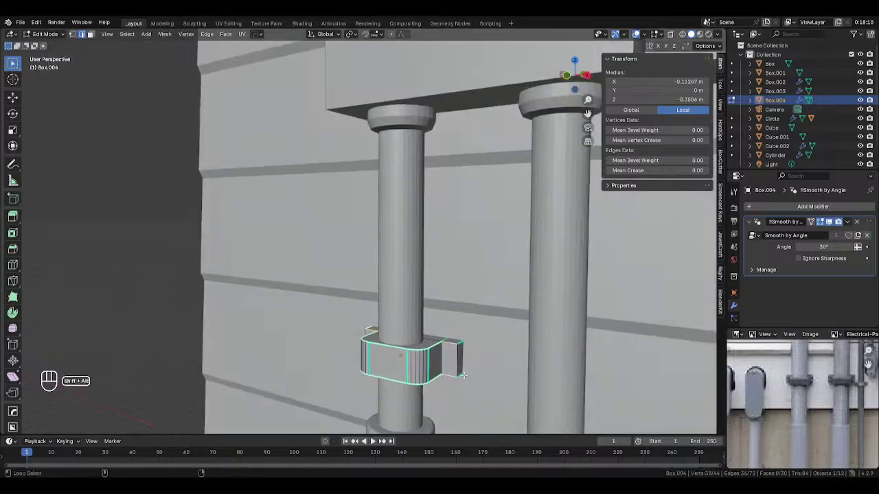
pyautogui.keyDown('alt'); pyautogui.keyDown('shift'); pyautogui.click(462, 344); pyautogui.keyUp('shift'); pyautogui.keyUp('alt')
pyautogui.moveTo(464, 345); pyautogui.dragTo(564, 350, button='middle')
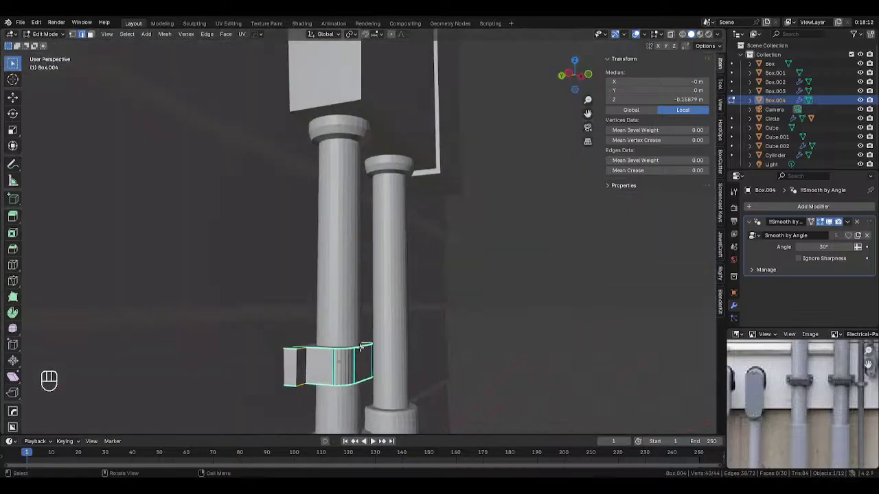
pyautogui.moveTo(346, 328); pyautogui.dragTo(436, 317, button='middle')
pyautogui.scroll(1, 435, 316)
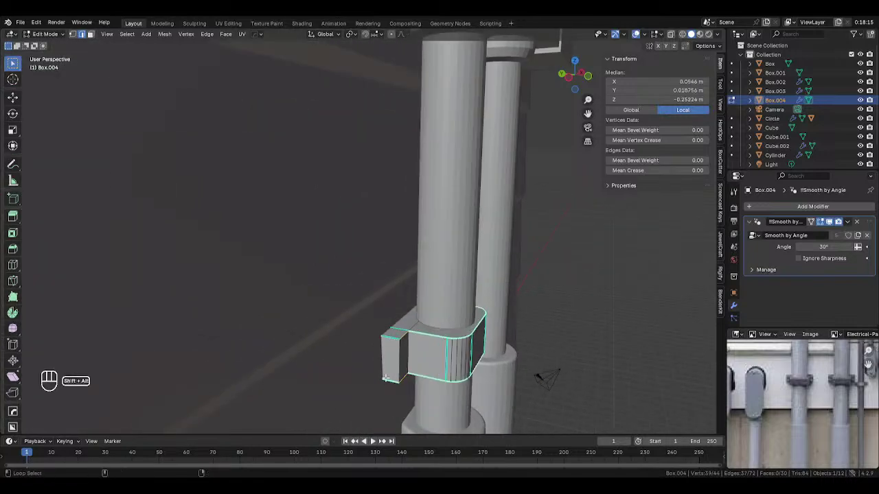
pyautogui.keyDown('alt'); pyautogui.keyDown('shift'); pyautogui.click(388, 337); pyautogui.keyUp('shift'); pyautogui.keyUp('alt')
pyautogui.keyDown('alt'); pyautogui.keyDown('shift'); pyautogui.click(385, 383); pyautogui.keyUp('shift'); pyautogui.keyUp('alt')
pyautogui.keyDown('alt'); pyautogui.keyDown('shift'); pyautogui.click(385, 381); pyautogui.keyUp('shift'); pyautogui.keyUp('alt')
pyautogui.moveTo(385, 381); pyautogui.dragTo(451, 378, button='middle')
pyautogui.keyDown('shift'); pyautogui.moveTo(543, 414); pyautogui.dragTo(486, 361, button='middle'); pyautogui.keyUp('shift')
pyautogui.keyDown('alt'); pyautogui.keyDown('shift'); pyautogui.click(428, 382); pyautogui.keyUp('shift'); pyautogui.keyUp('alt')
pyautogui.keyDown('alt'); pyautogui.keyDown('shift'); pyautogui.click(428, 382); pyautogui.keyUp('shift'); pyautogui.keyUp('alt')
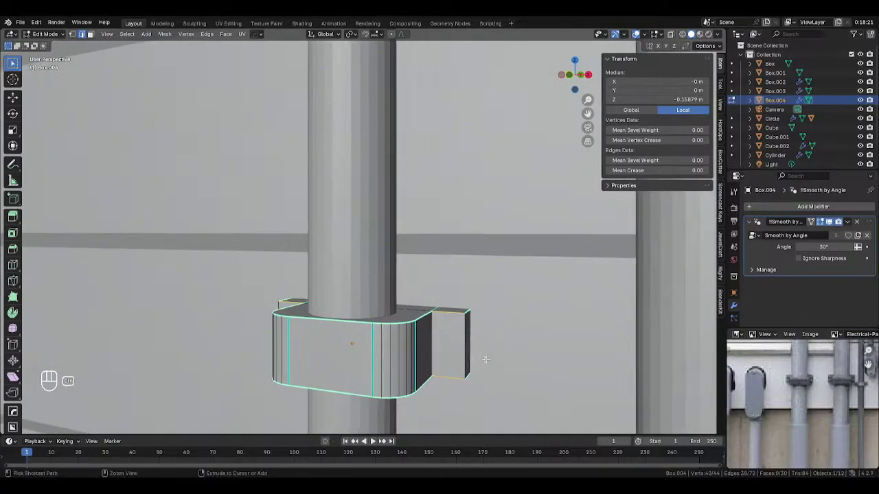
pyautogui.hotkey('ctrl', 'b')
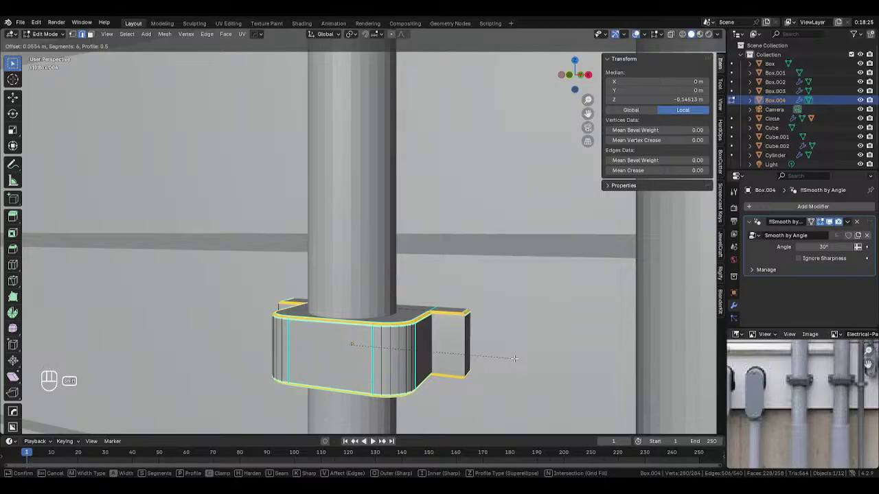
pyautogui.click(525, 360)
pyautogui.press('q')
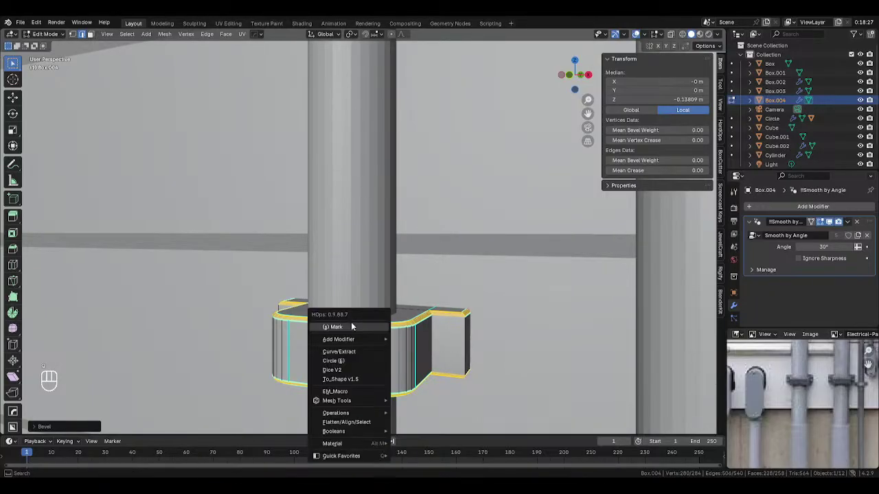
pyautogui.press('q')
pyautogui.press('Tab')
pyautogui.scroll(-7, 323, 302)
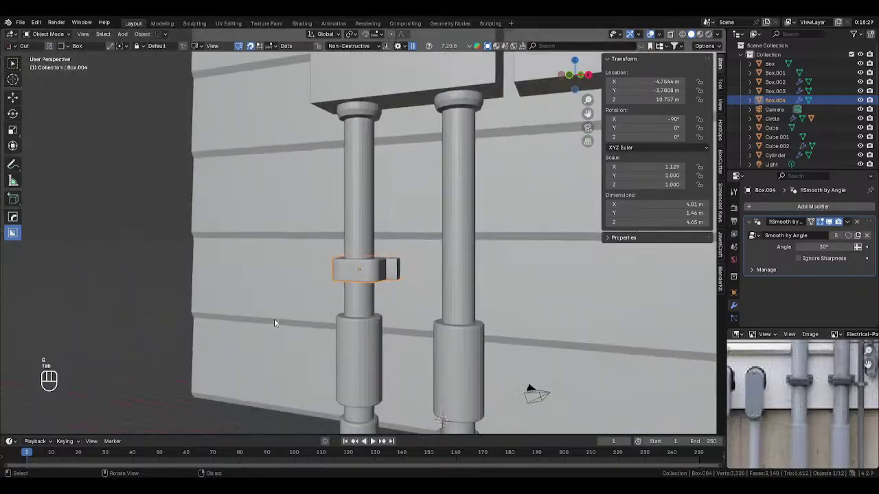
pyautogui.click(168, 356)
pyautogui.moveTo(169, 355); pyautogui.dragTo(324, 272, button='middle')
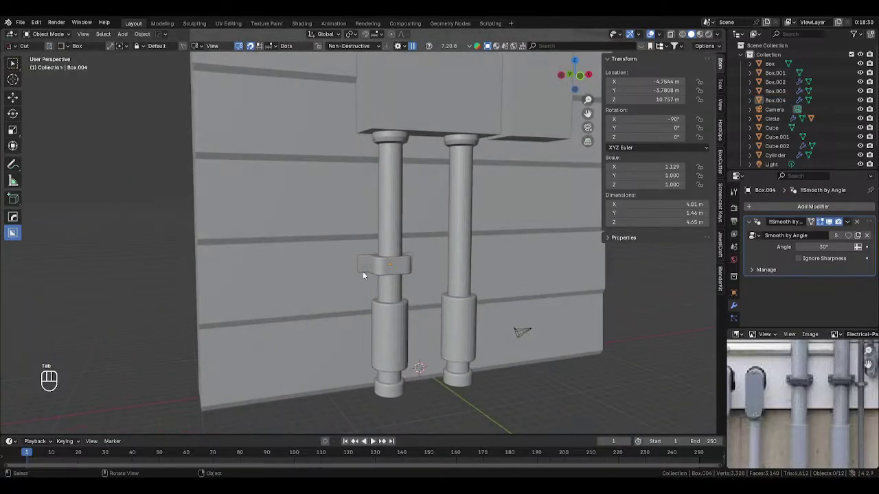
# Step: With X-ray on in front view, select the outer vertices of both clamp flanges and scale them along X by about 1.11
pyautogui.press('KP_1')
pyautogui.click(353, 260)
pyautogui.press('Tab')
pyautogui.scroll(4, 410, 259)
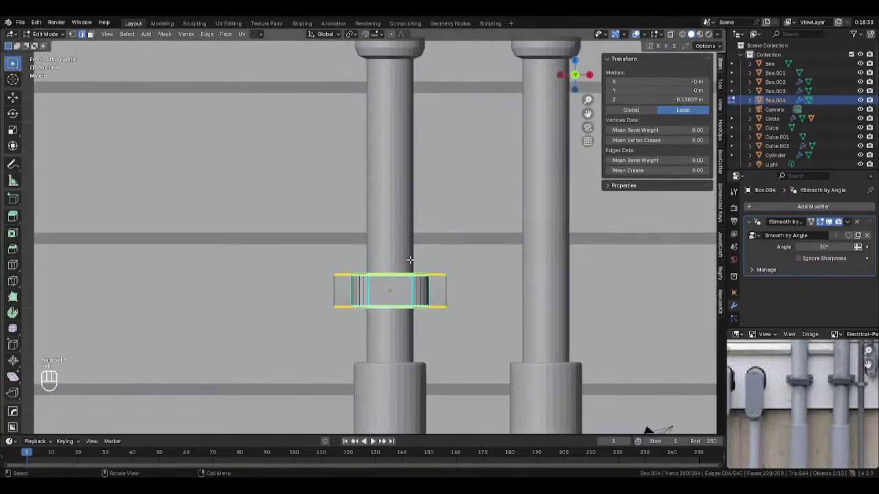
pyautogui.hotkey('alt', 'z')
pyautogui.press('1')
pyautogui.moveTo(293, 253); pyautogui.dragTo(337, 313)
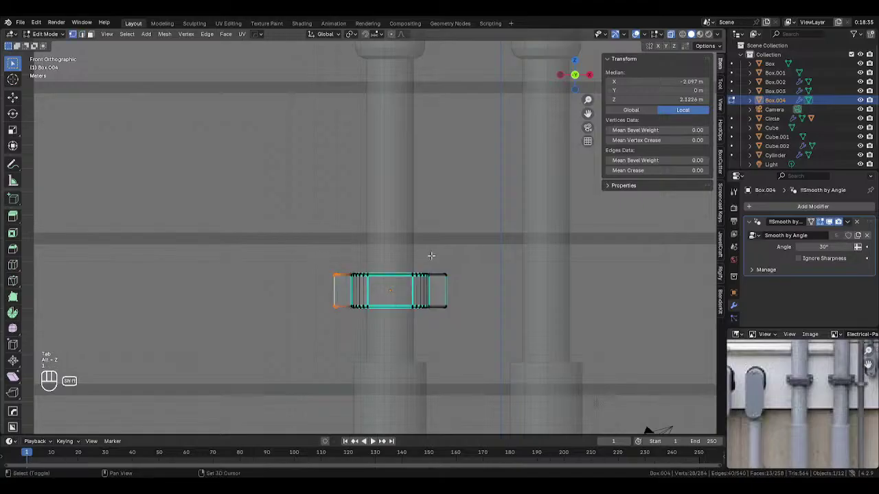
pyautogui.keyDown('shift'); pyautogui.moveTo(432, 255); pyautogui.dragTo(459, 318); pyautogui.keyUp('shift')
pyautogui.press('s')
pyautogui.press('x')
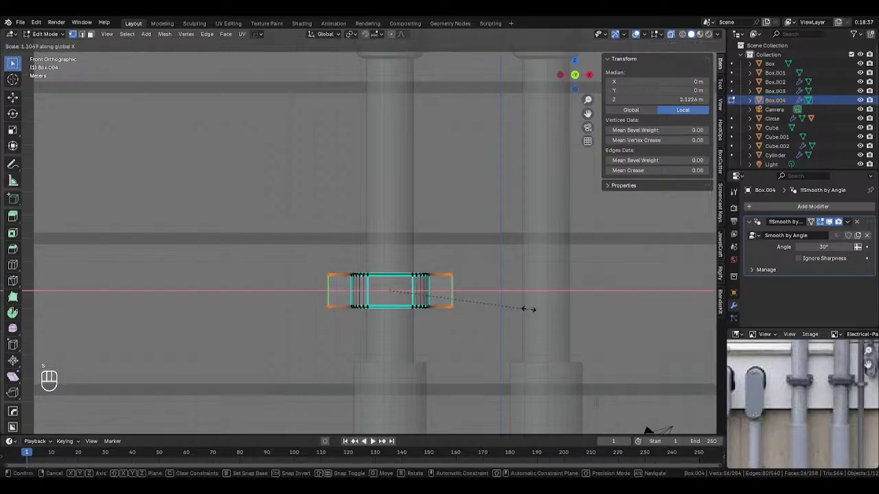
pyautogui.click(528, 310)
pyautogui.press('Tab')
pyautogui.hotkey('alt', 'z')
# Step: Shade the wall clamp flat and return to the front view
pyautogui.scroll(-3, 398, 296)
pyautogui.scroll(3, 318, 276)
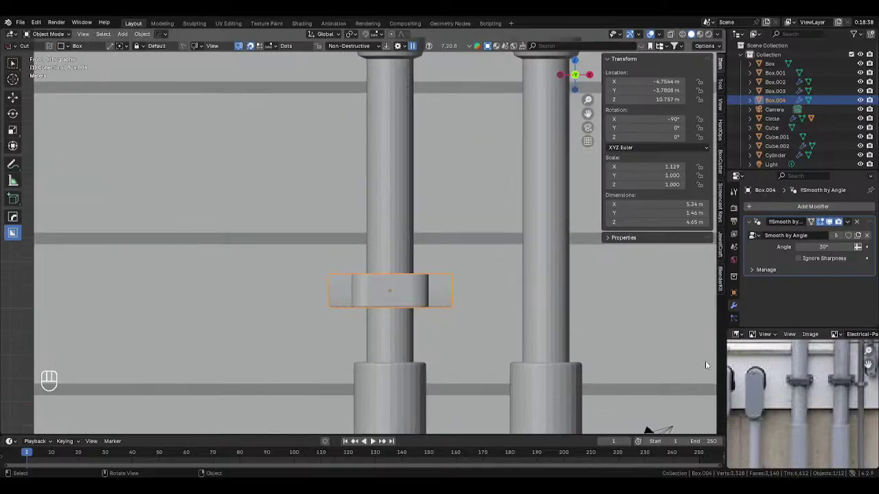
pyautogui.moveTo(430, 288); pyautogui.dragTo(442, 324, button='middle')
pyautogui.rightClick(443, 323)
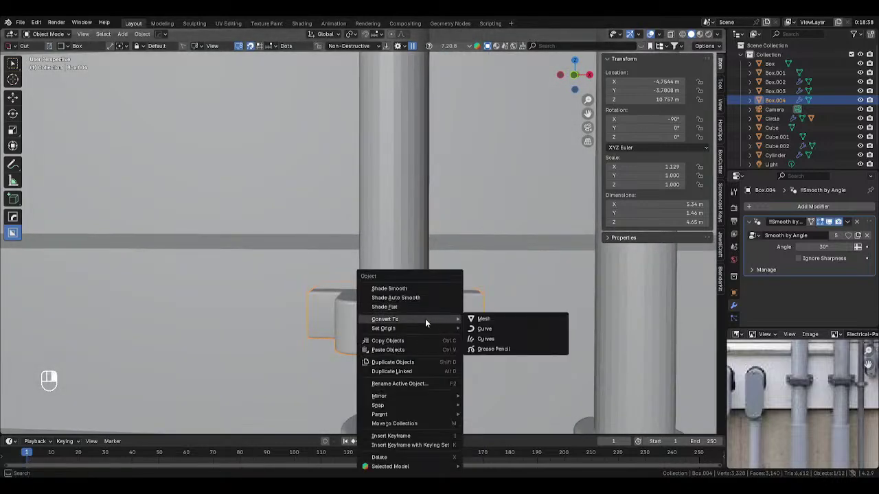
pyautogui.click(418, 309)
pyautogui.press('KP_1')
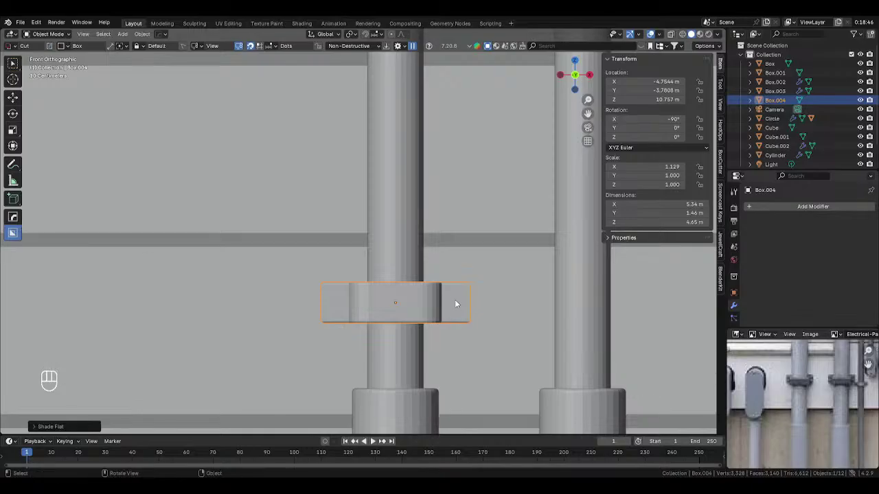
# Step: Activate BoxCutter and set its cutting shape to Circle
pyautogui.click(13, 217)
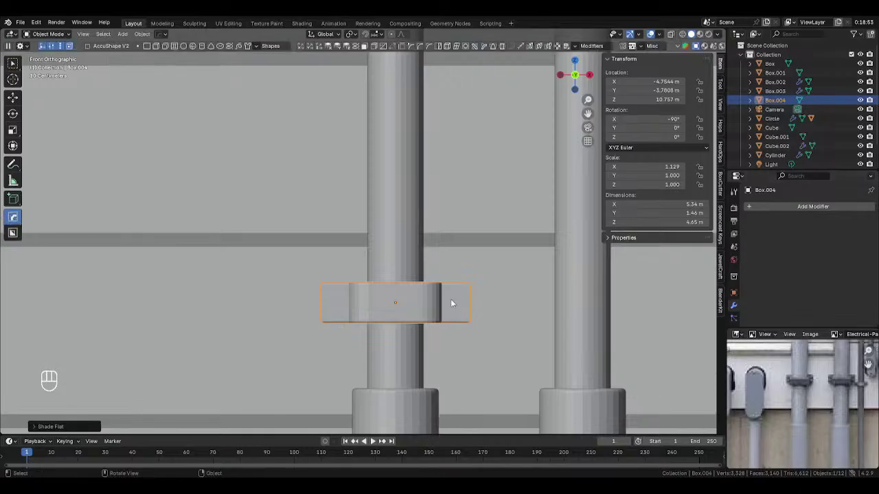
pyautogui.click(12, 234)
pyautogui.press('d')
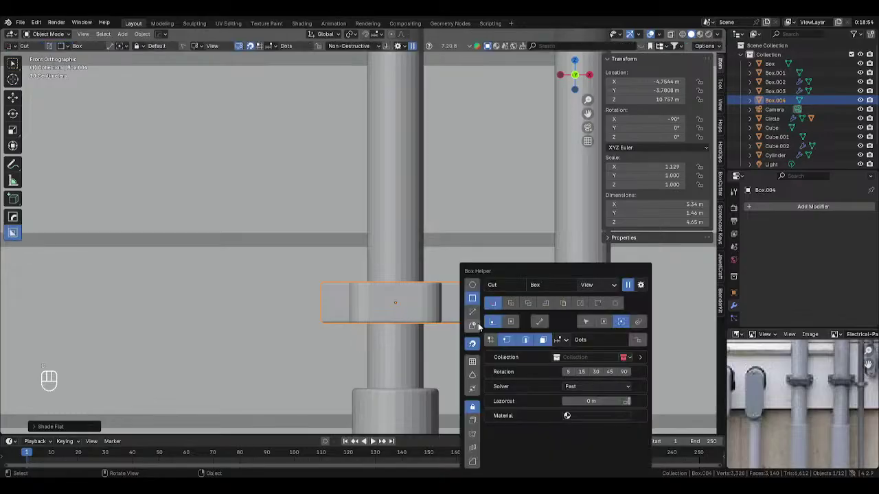
pyautogui.click(473, 284)
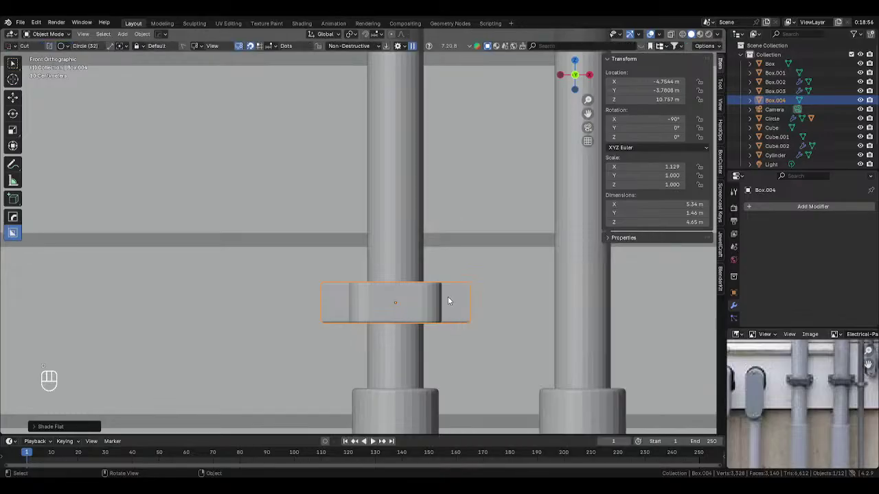
pyautogui.moveTo(448, 299); pyautogui.dragTo(459, 306)
pyautogui.moveTo(459, 307); pyautogui.dragTo(438, 309, button='middle')
pyautogui.click(440, 309)
pyautogui.rightClick(430, 314)
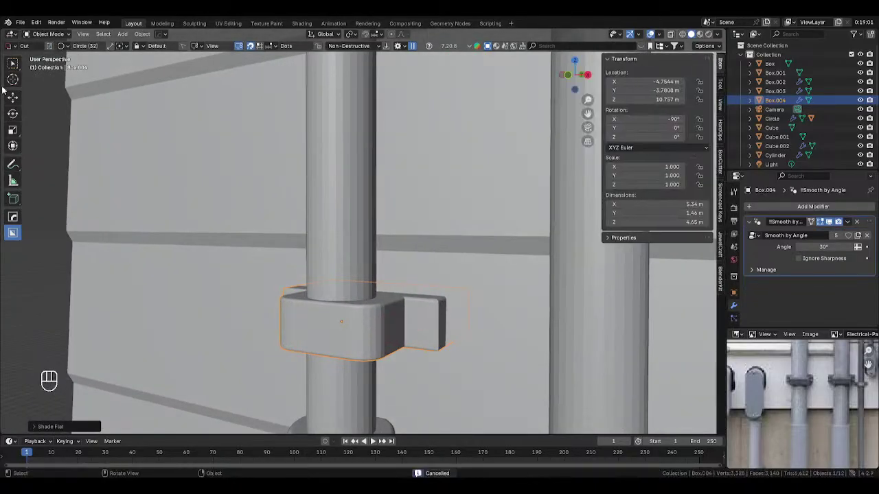
# Step: With nothing selected, draw a circle about 0.72 m across on the clamp's right flange and extrude it about 3.53 m into a bolt
pyautogui.click(24, 297)
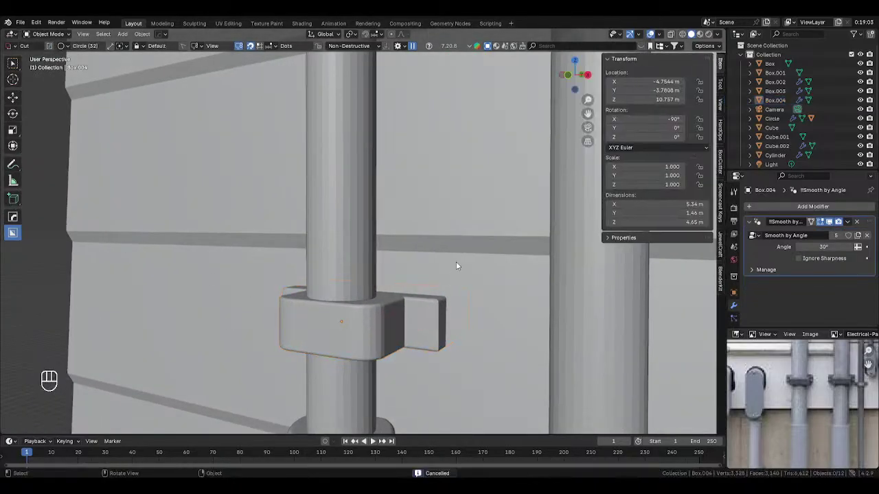
pyautogui.press('KP_1')
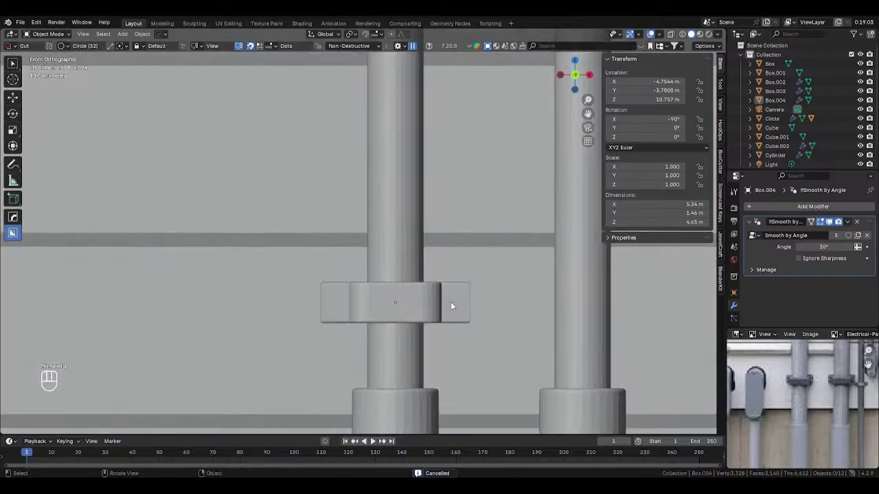
pyautogui.moveTo(453, 302); pyautogui.dragTo(465, 312)
pyautogui.moveTo(465, 312); pyautogui.dragTo(423, 319, button='middle')
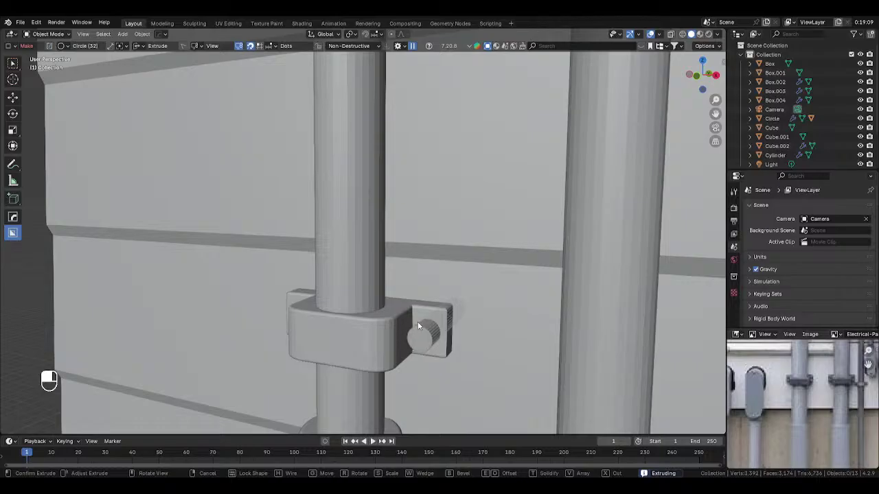
pyautogui.click(420, 321)
# Step: Select the new bolt and bevel the rim of its front cap by about 0.22 m with six segments, then return to Object Mode
pyautogui.press('Tab')
pyautogui.press('2')
pyautogui.press('Tab')
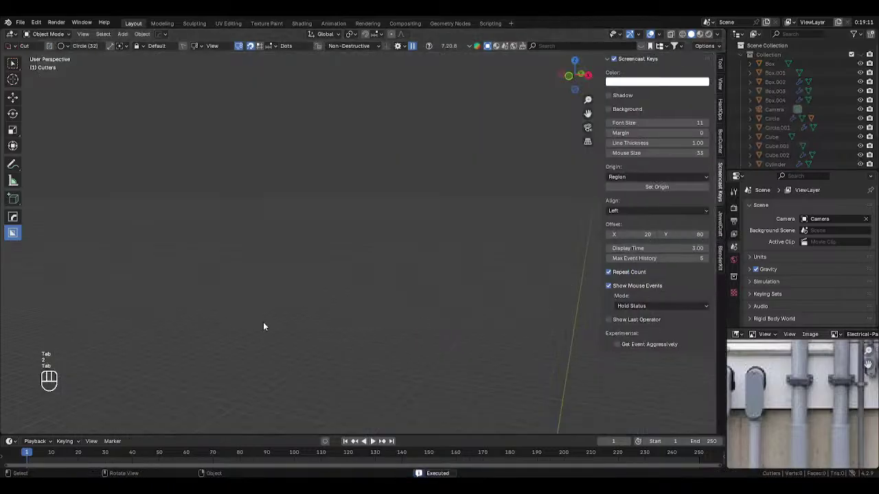
pyautogui.press('1')
pyautogui.click(430, 330)
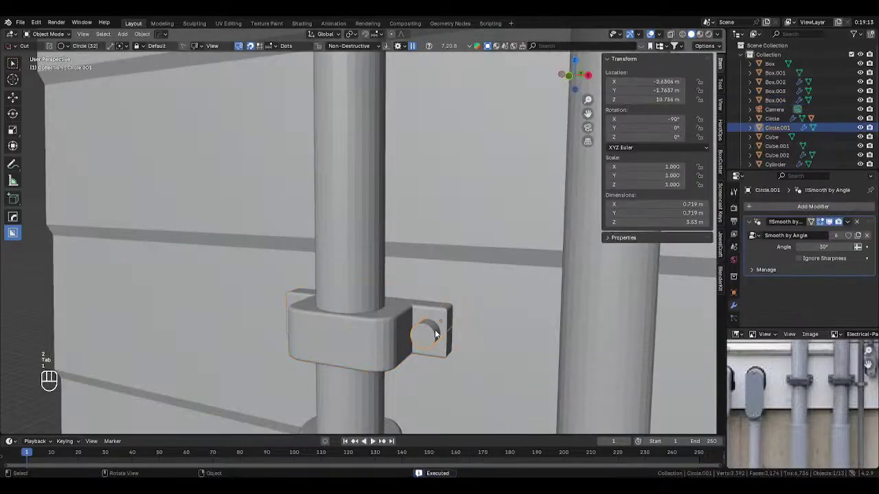
pyautogui.press('Tab')
pyautogui.scroll(2, 437, 334)
pyautogui.press('a')
pyautogui.press('2')
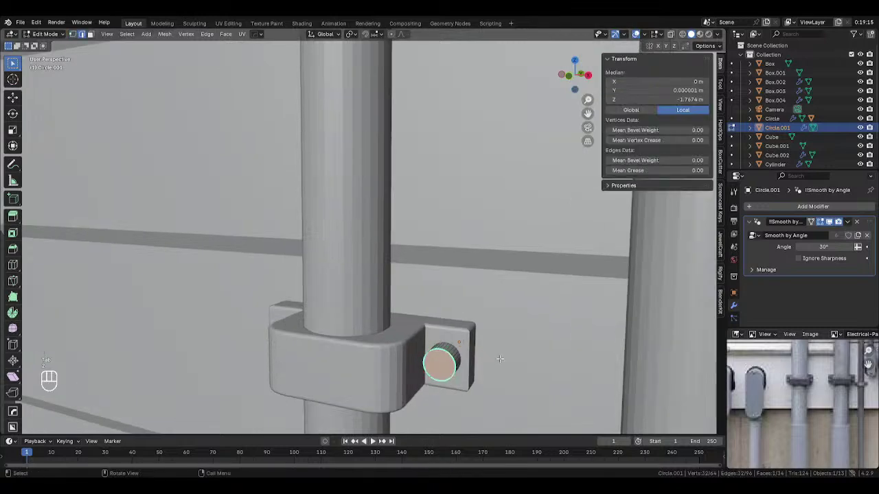
pyautogui.hotkey('ctrl', 'b')
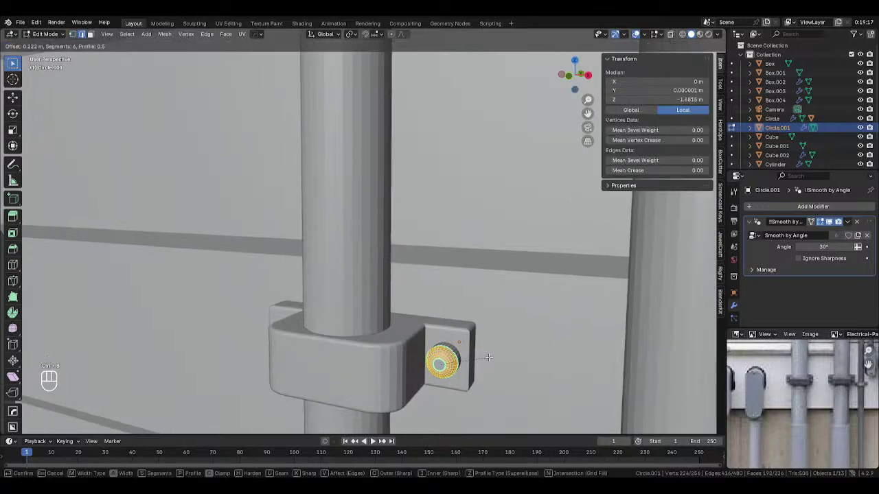
pyautogui.click(489, 358)
pyautogui.press('Tab')
# Step: Move the bolt about 0.16 m along Y towards the flange and remove its Smooth by Angle modifier
pyautogui.moveTo(467, 357); pyautogui.dragTo(444, 357, button='middle')
pyautogui.press('g')
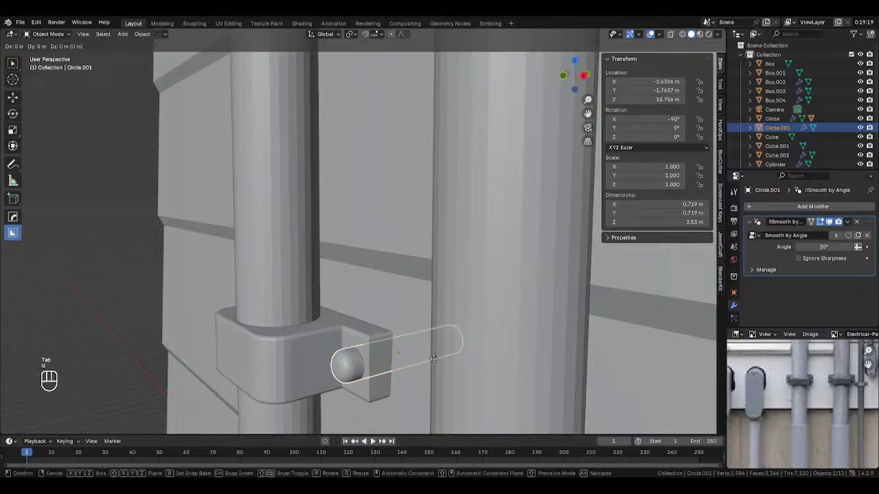
pyautogui.press('y')
pyautogui.click(0, 327)
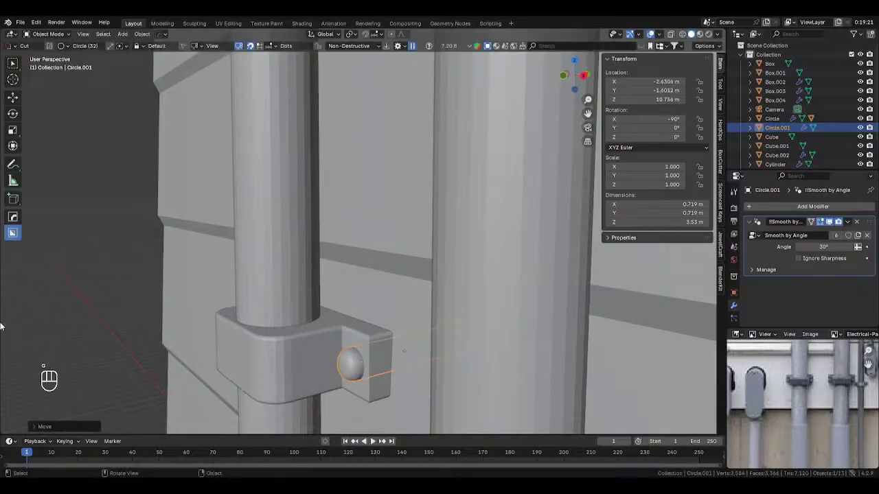
pyautogui.moveTo(291, 332); pyautogui.dragTo(360, 330, button='middle')
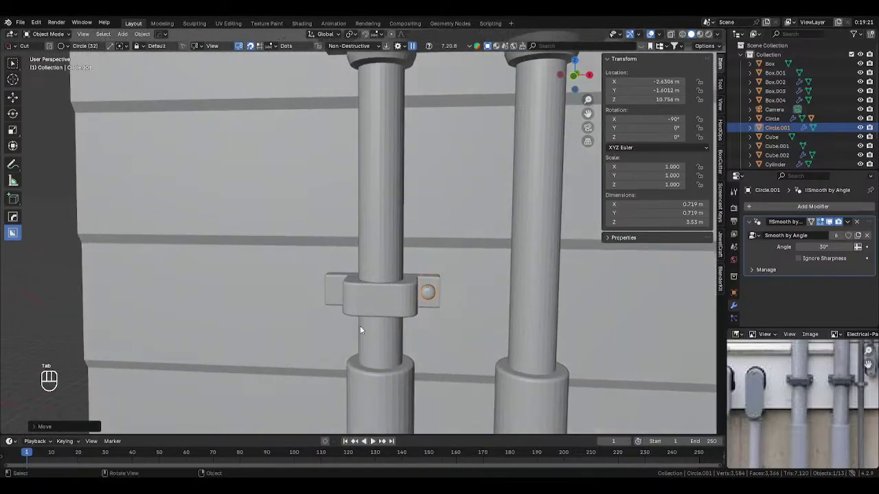
pyautogui.click(858, 222)
pyautogui.click(813, 206)
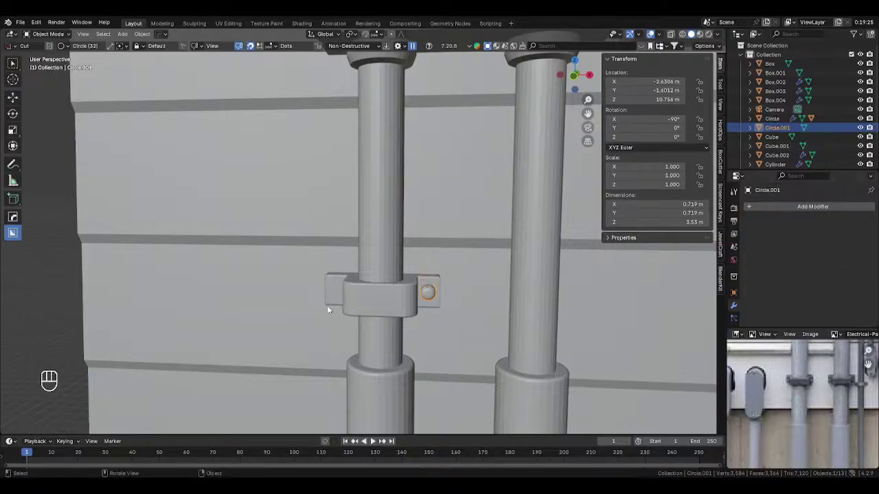
# Step: Mirror the bolt along X across the clamp with a HardOps mirror modifier to fill the other flange
pyautogui.click(399, 293)
pyautogui.click(431, 292)
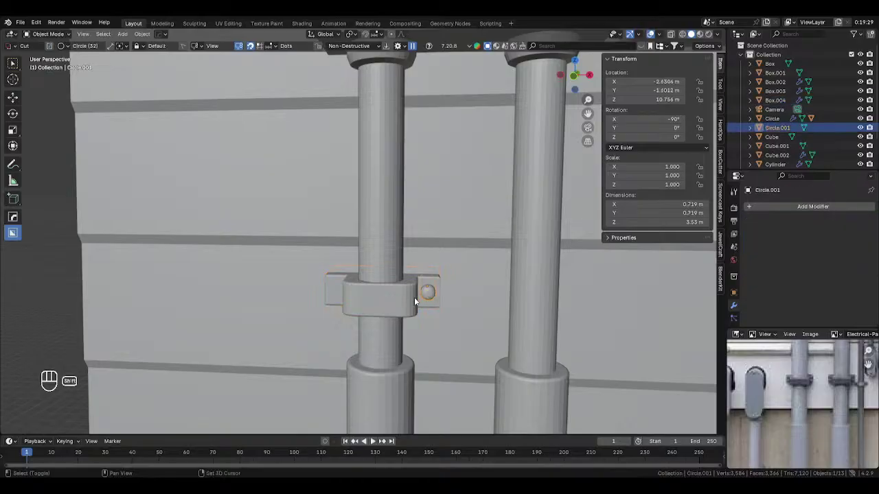
pyautogui.keyDown('shift'); pyautogui.click(414, 298); pyautogui.keyUp('shift')
pyautogui.hotkey('alt', 'x')
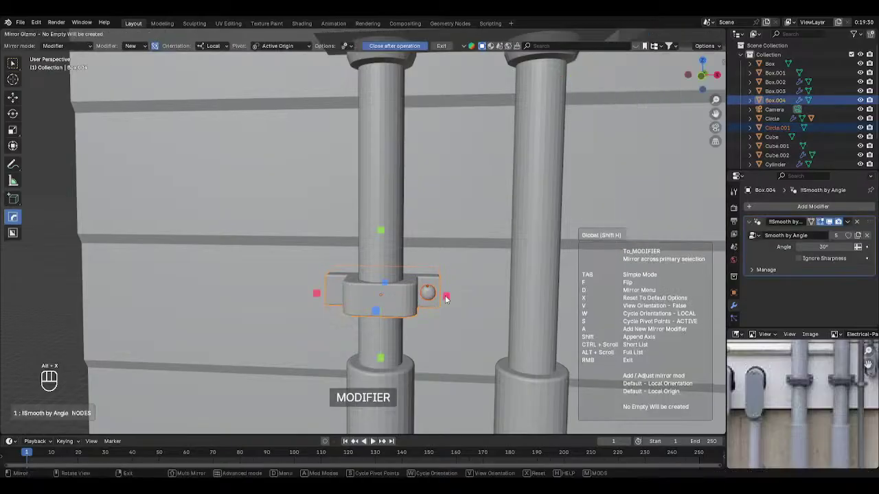
pyautogui.click(446, 297)
pyautogui.scroll(-5, 446, 295)
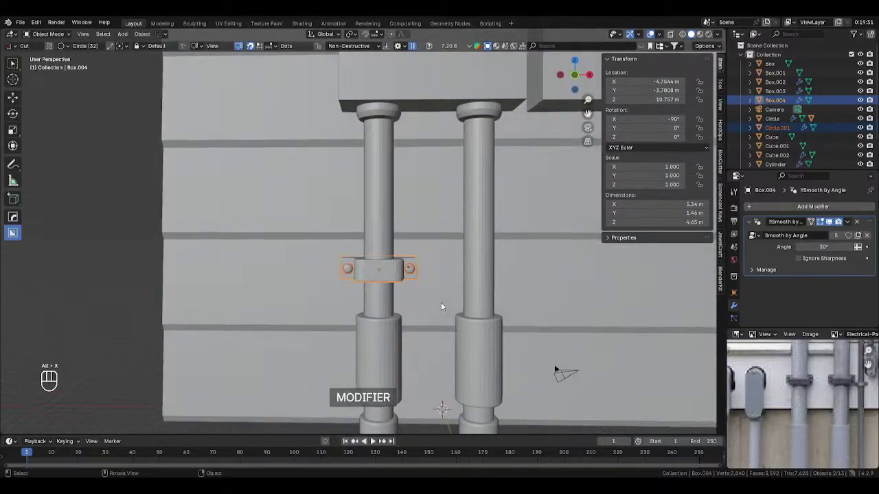
pyautogui.press('KP_1')
pyautogui.scroll(3, 436, 304)
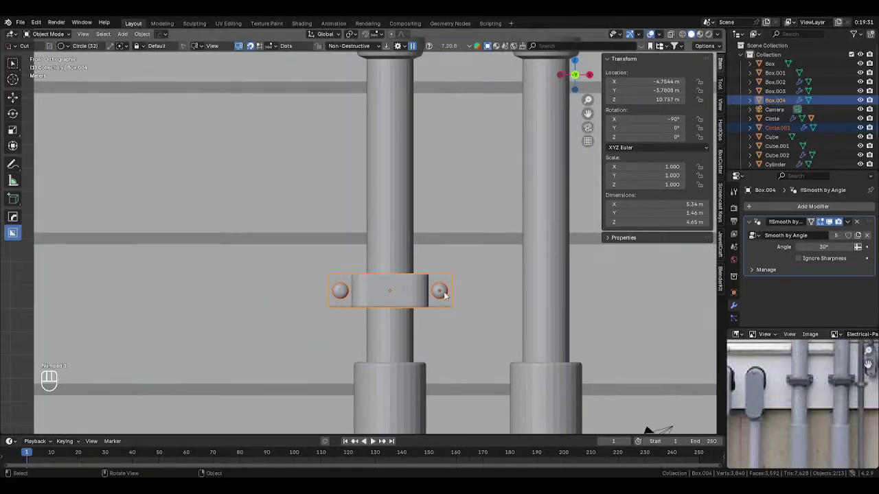
# Step: Set the bolt's Z location to 10.757 m so the pair is level with the clamp
pyautogui.click(436, 294)
pyautogui.click(423, 294)
pyautogui.click(434, 293)
pyautogui.click(414, 295)
pyautogui.click(434, 295)
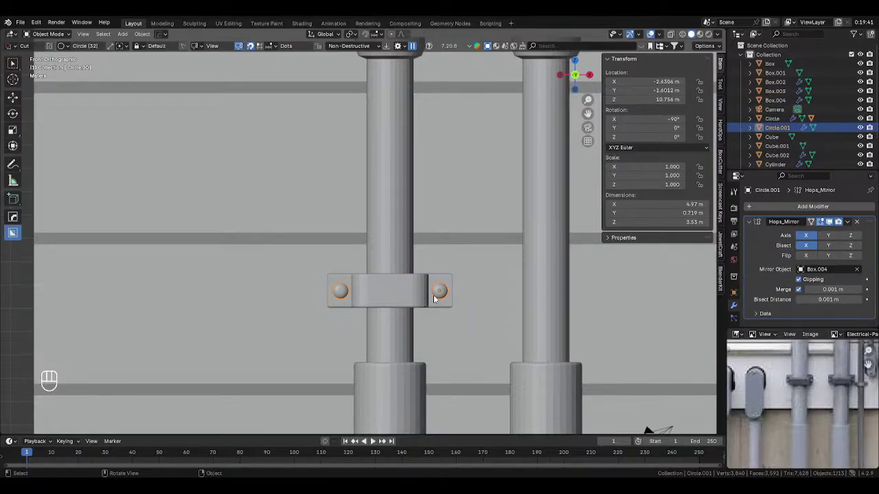
pyautogui.click(662, 100)
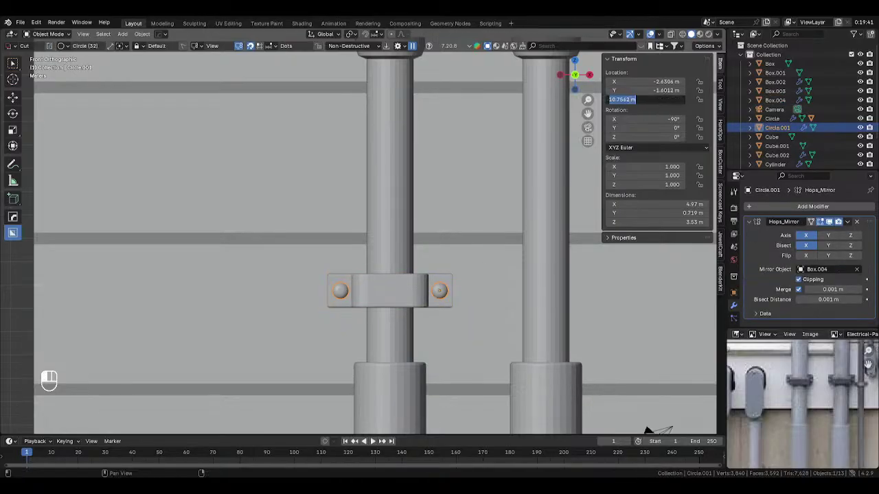
pyautogui.press('Return')
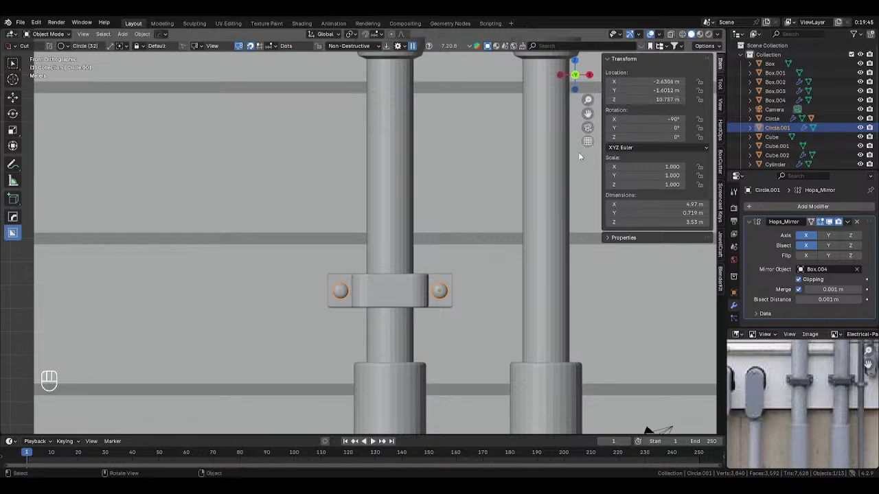
# Step: Try to mirror the clamp and its bolts together along X across the main panel box, then undo the mirror
pyautogui.scroll(-4, 197, 285)
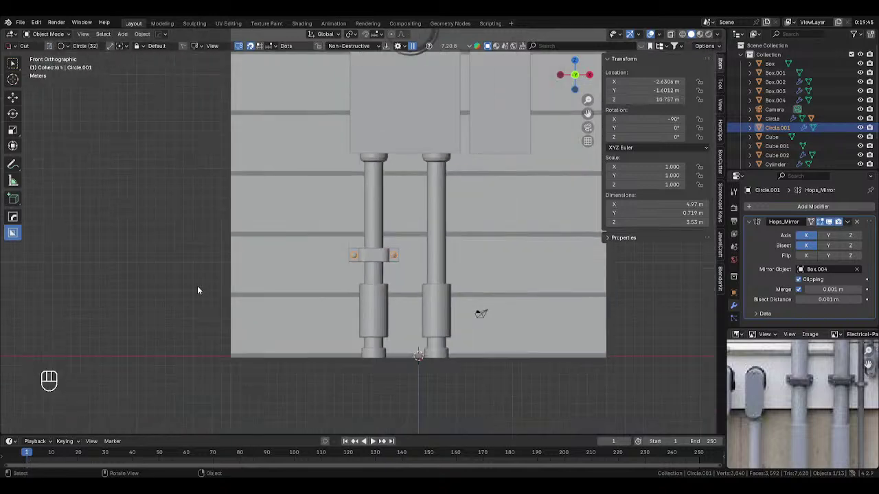
pyautogui.keyDown('shift'); pyautogui.click(384, 259); pyautogui.keyUp('shift')
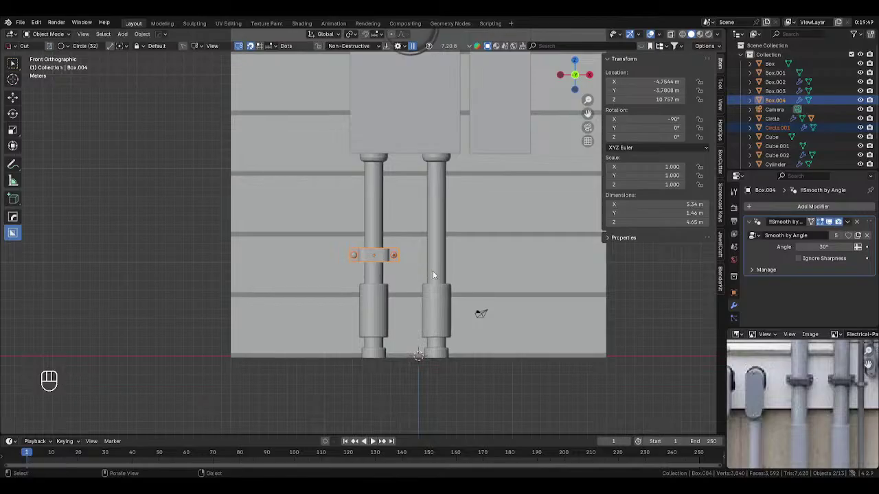
pyautogui.keyDown('shift'); pyautogui.click(404, 141); pyautogui.keyUp('shift')
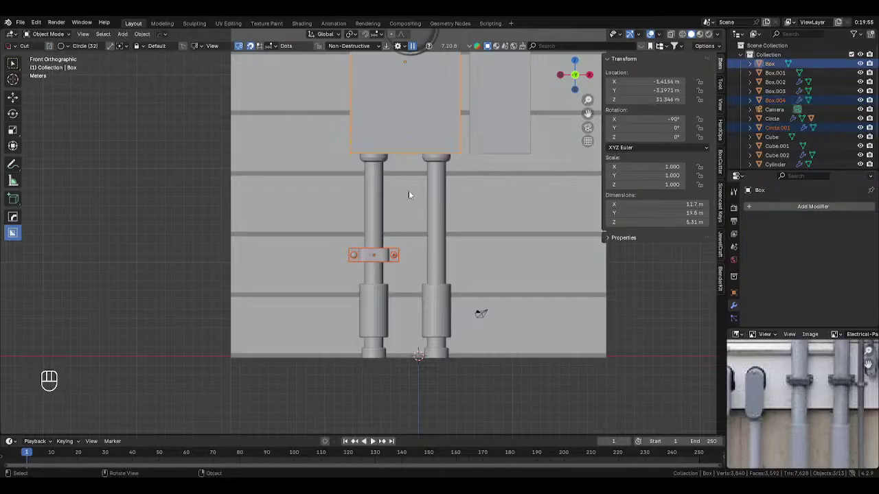
pyautogui.press('q')
pyautogui.click(401, 220)
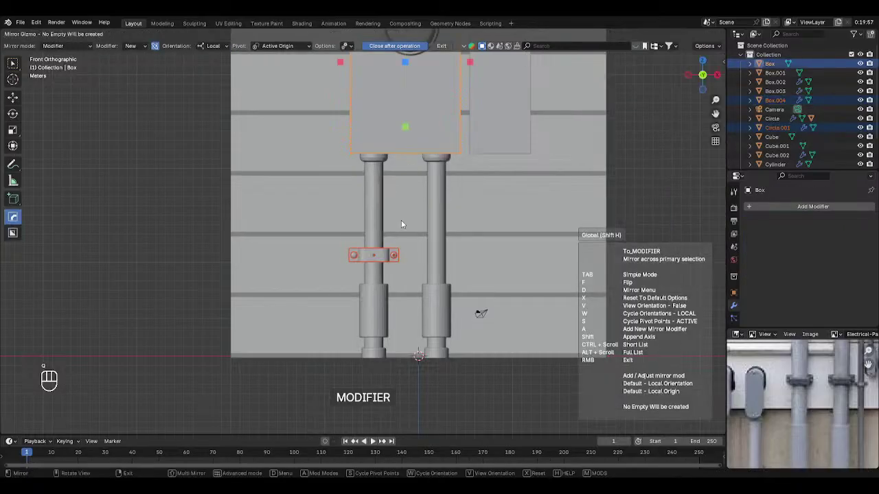
pyautogui.click(338, 63)
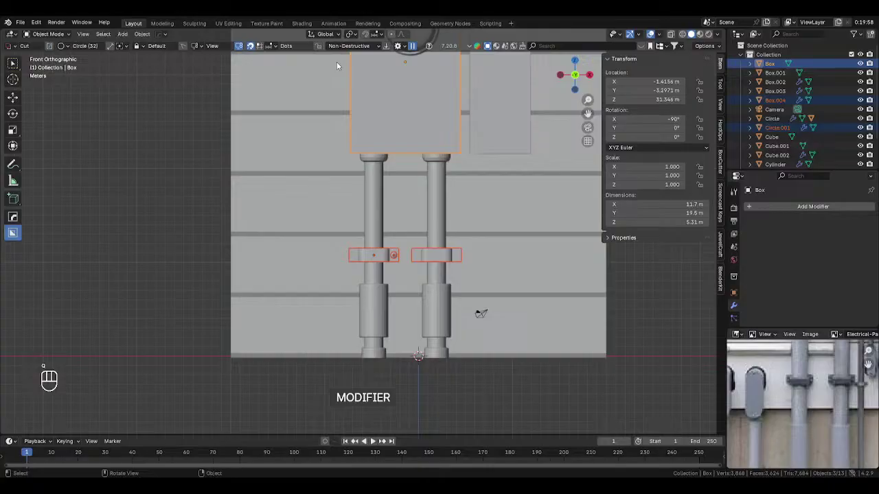
pyautogui.hotkey('ctrl', 'z')
pyautogui.click(395, 256)
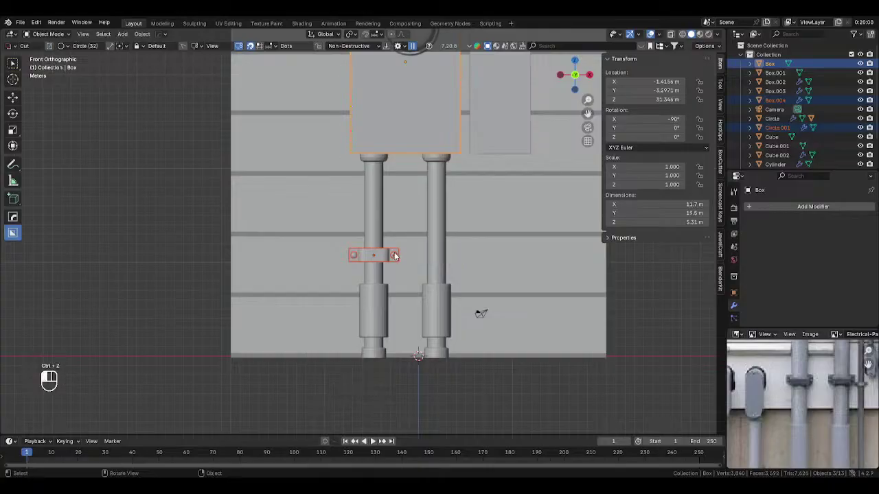
pyautogui.click(812, 206)
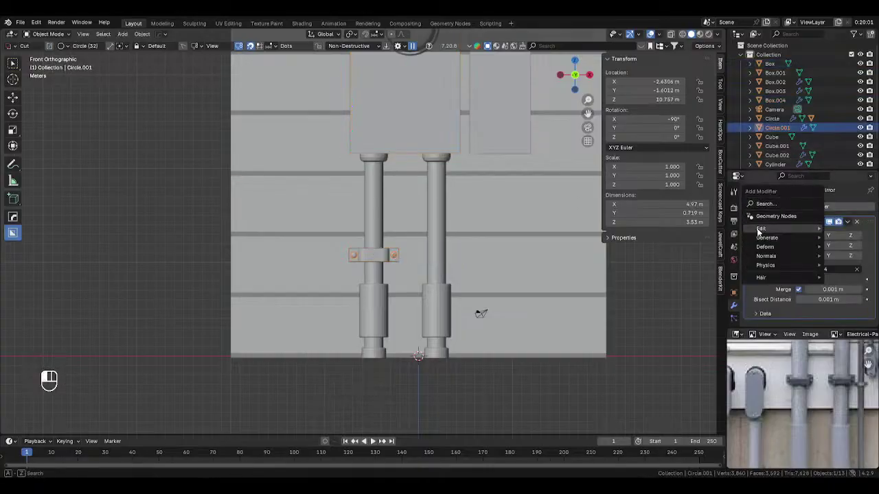
pyautogui.moveTo(762, 238)
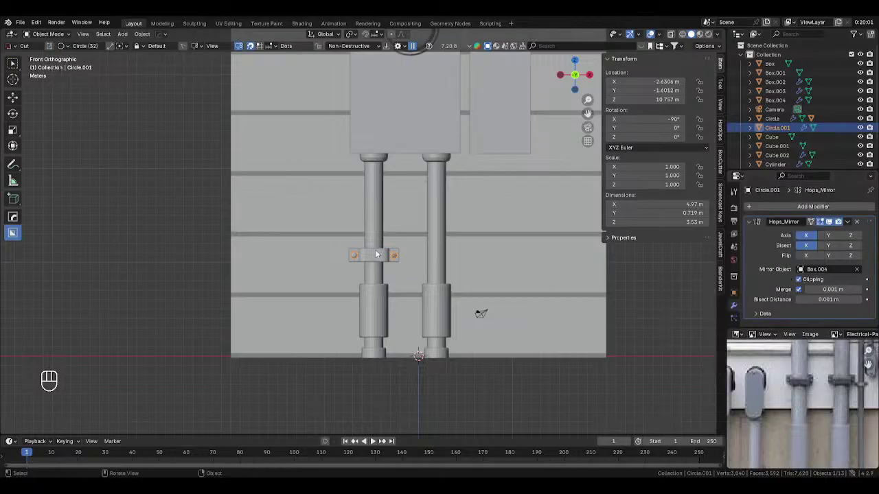
# Step: Mirror the wall clamp along X across the main panel box with a HardOps mirror modifier to clamp the second conduit
pyautogui.keyDown('shift'); pyautogui.click(403, 120); pyautogui.keyUp('shift')
pyautogui.press('q')
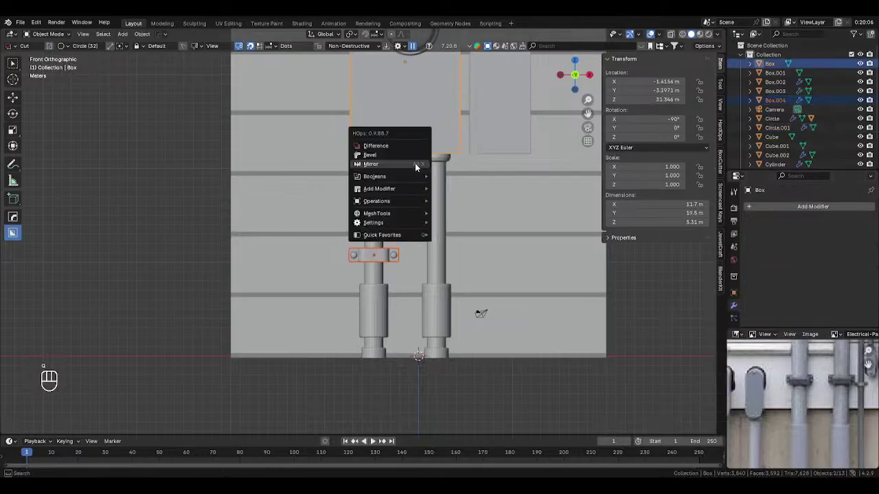
pyautogui.click(371, 164)
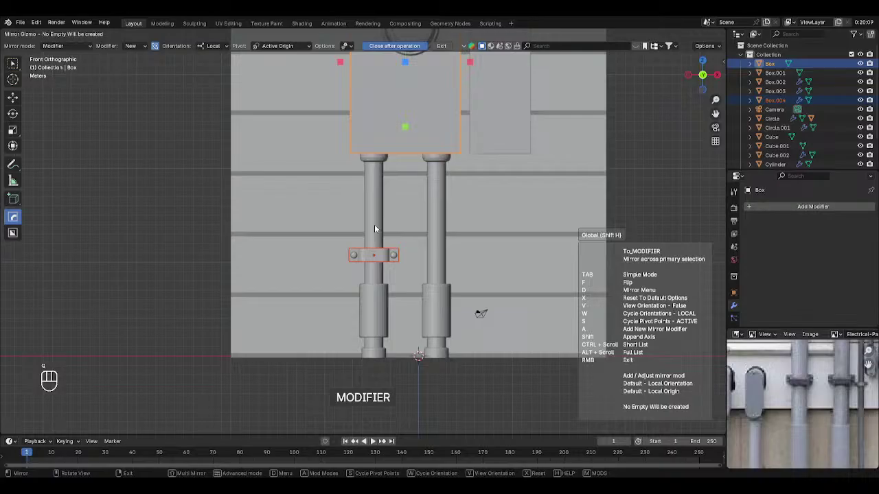
pyautogui.click(341, 63)
# Step: Add a Mirror modifier to the clamp bolts along X, with the main panel box as the mirror object
pyautogui.click(396, 257)
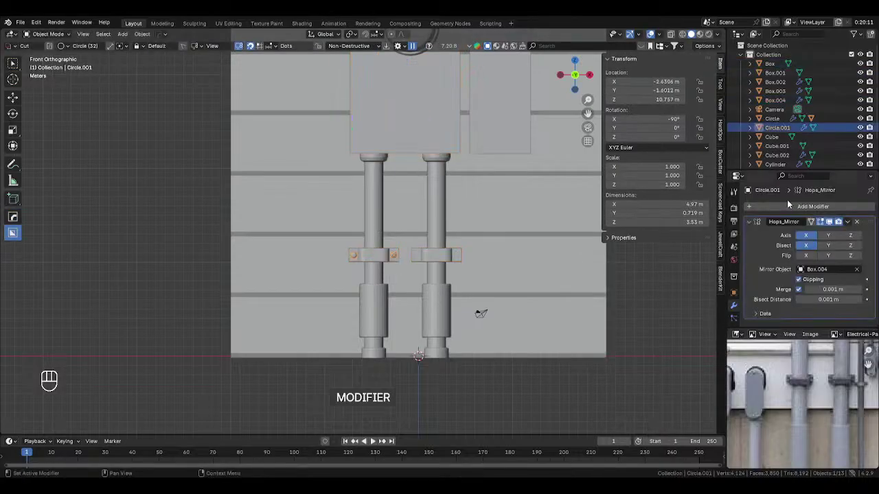
pyautogui.scroll(6, 417, 258)
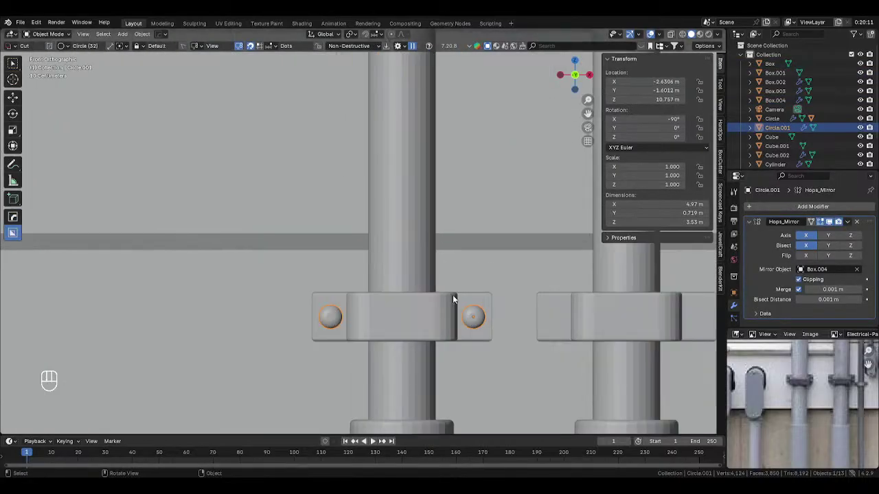
pyautogui.moveTo(482, 312); pyautogui.dragTo(338, 293, button='middle')
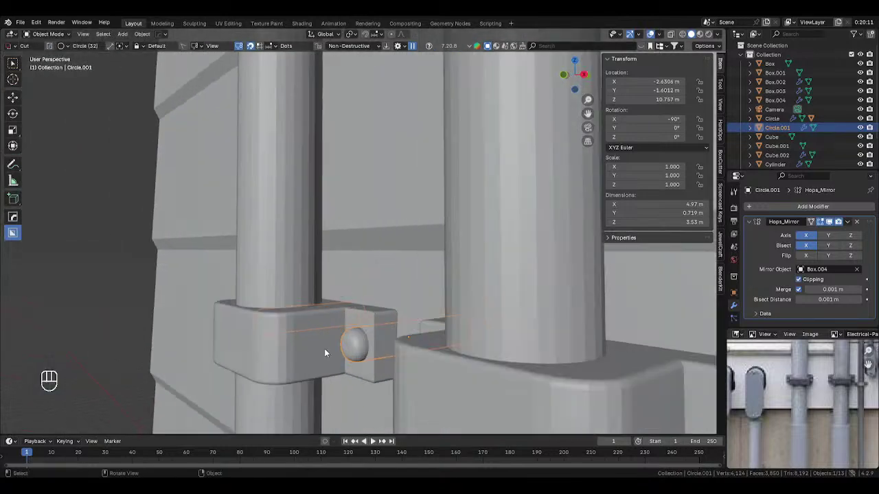
pyautogui.moveTo(325, 353); pyautogui.dragTo(397, 295, button='middle')
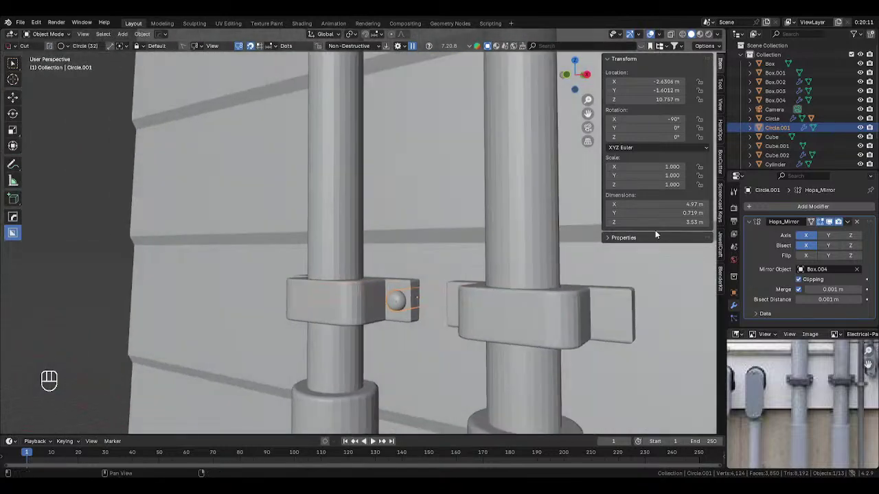
pyautogui.click(769, 206)
pyautogui.moveTo(768, 238)
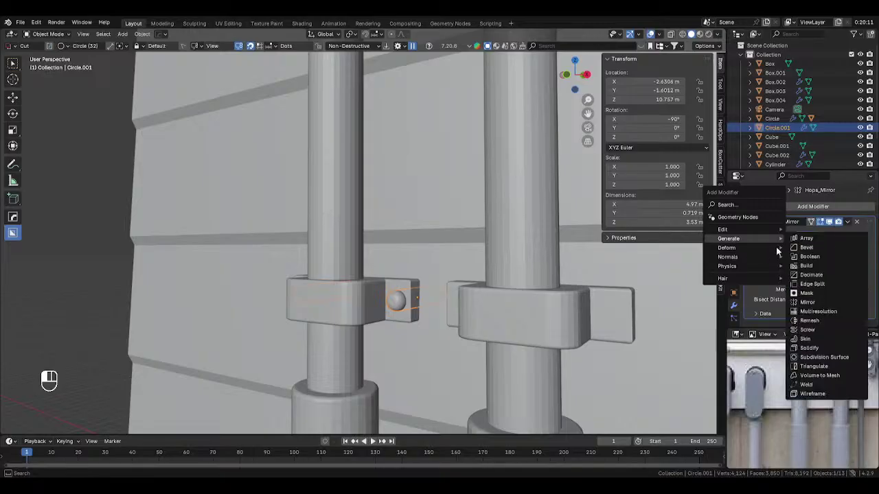
pyautogui.click(819, 303)
pyautogui.scroll(-6, 502, 209)
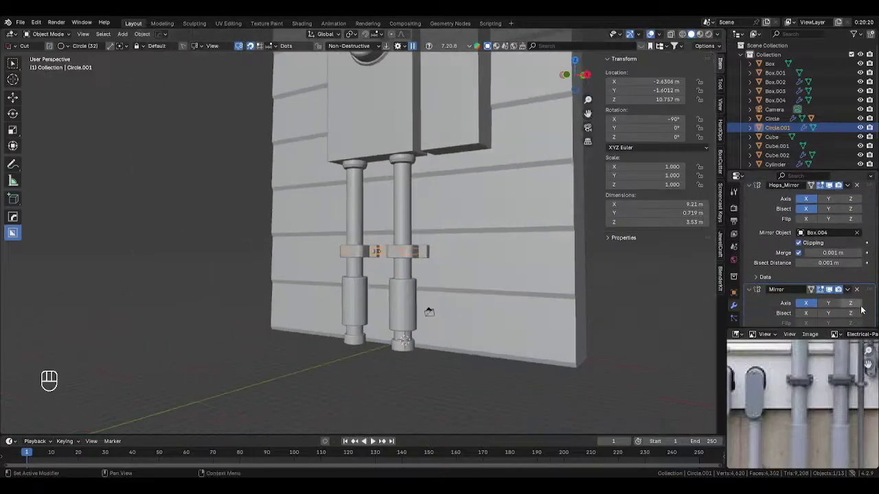
pyautogui.scroll(-2, 858, 294)
pyautogui.click(857, 281)
pyautogui.click(390, 117)
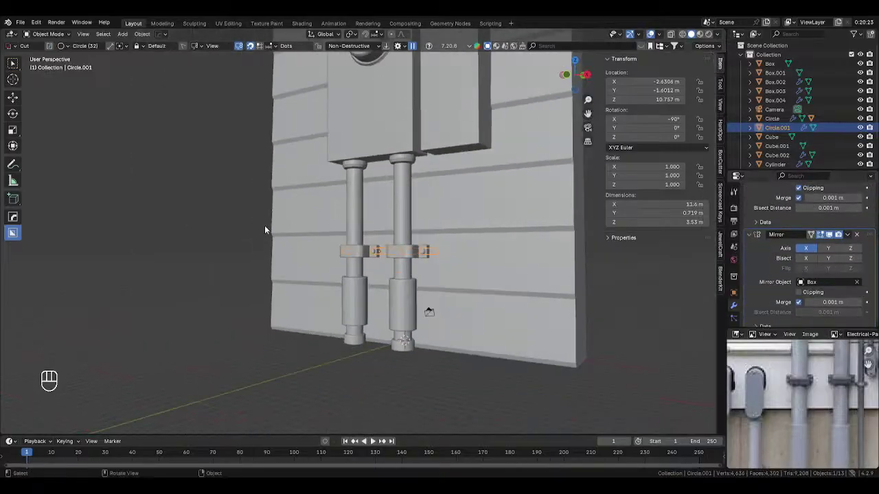
# Step: Compare the panel's front view with the reference photo and examine the short conduits beside the main pipes
pyautogui.moveTo(210, 236); pyautogui.dragTo(327, 276, button='middle')
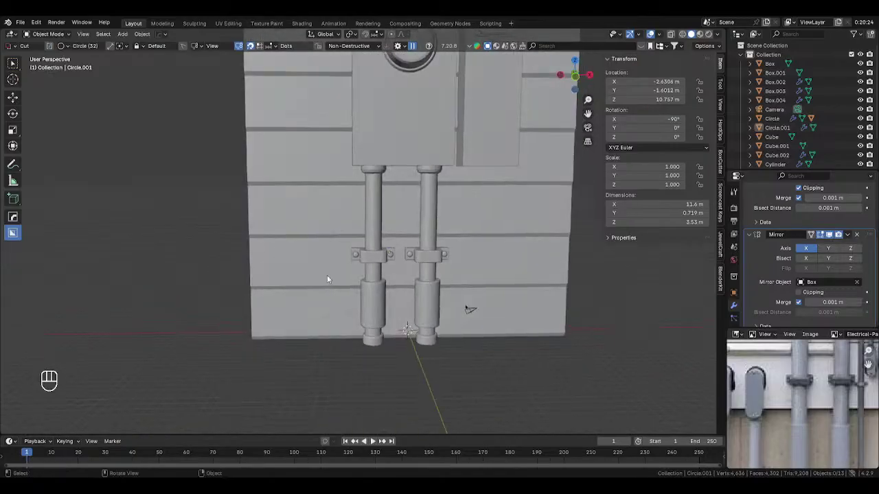
pyautogui.scroll(-3, 526, 309)
pyautogui.press('KP_1')
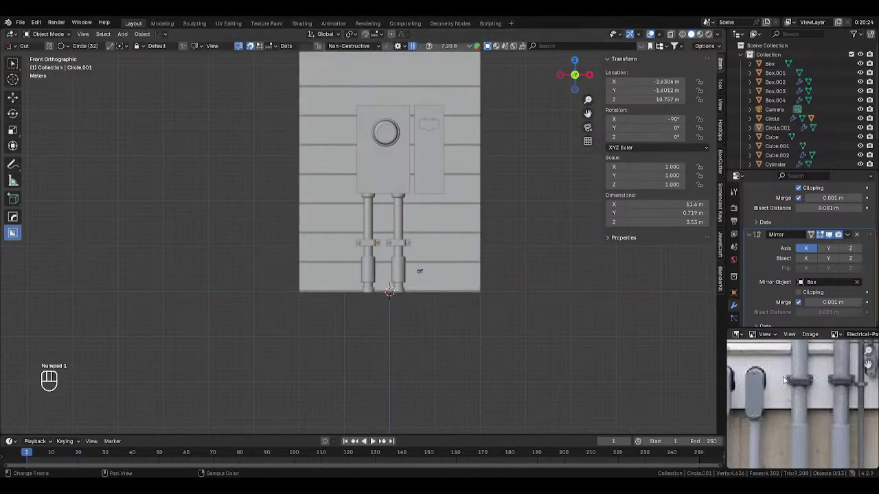
pyautogui.scroll(-2, 792, 383)
pyautogui.moveTo(793, 382); pyautogui.dragTo(807, 409, button='middle')
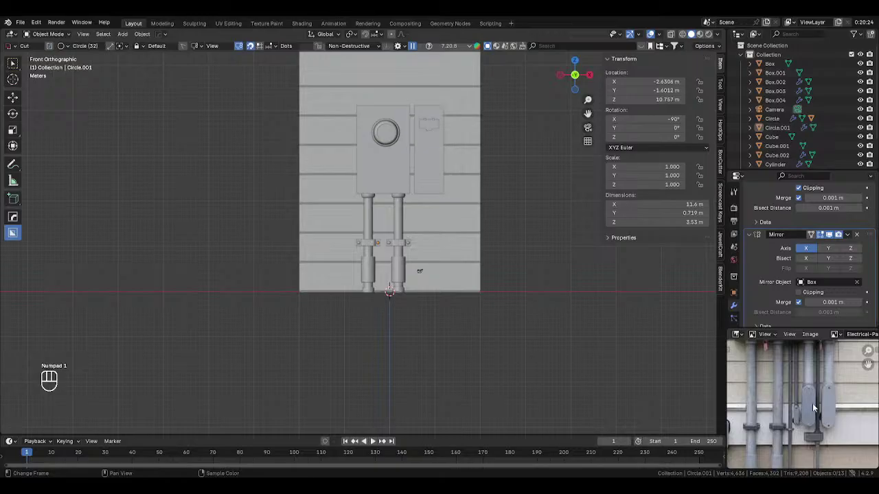
pyautogui.scroll(-2, 804, 405)
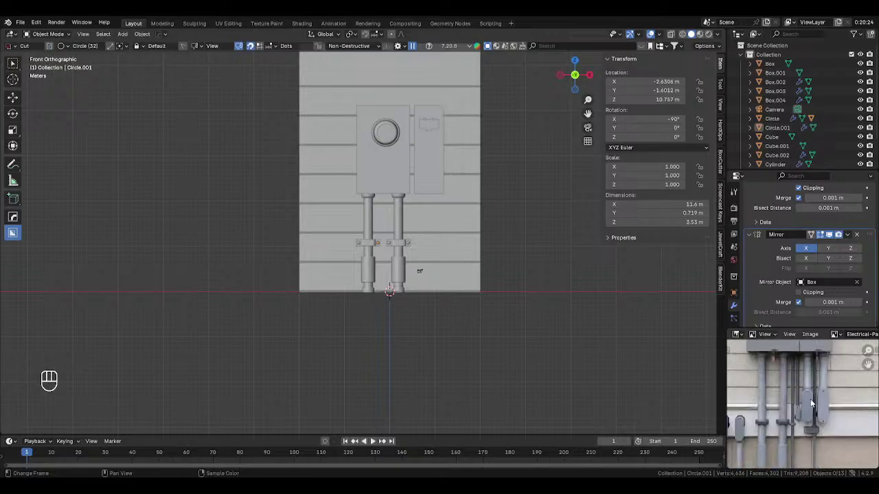
pyautogui.scroll(-1, 810, 401)
pyautogui.scroll(2, 755, 425)
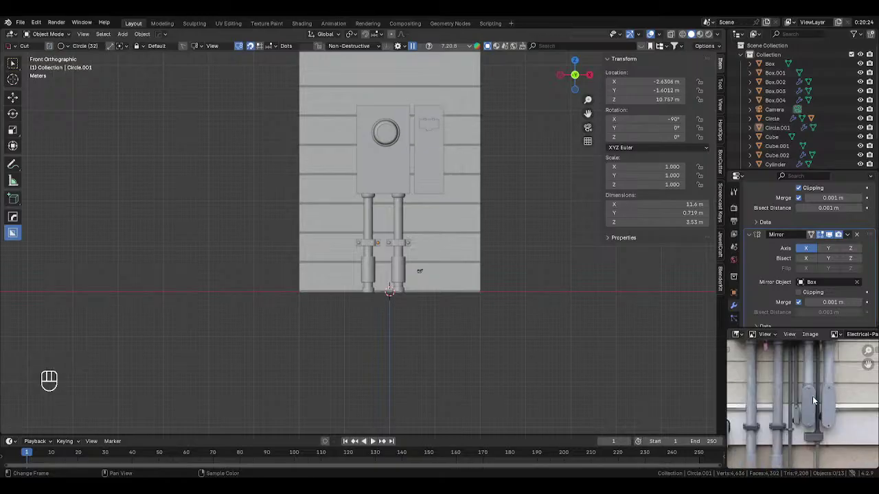
pyautogui.scroll(-1, 816, 408)
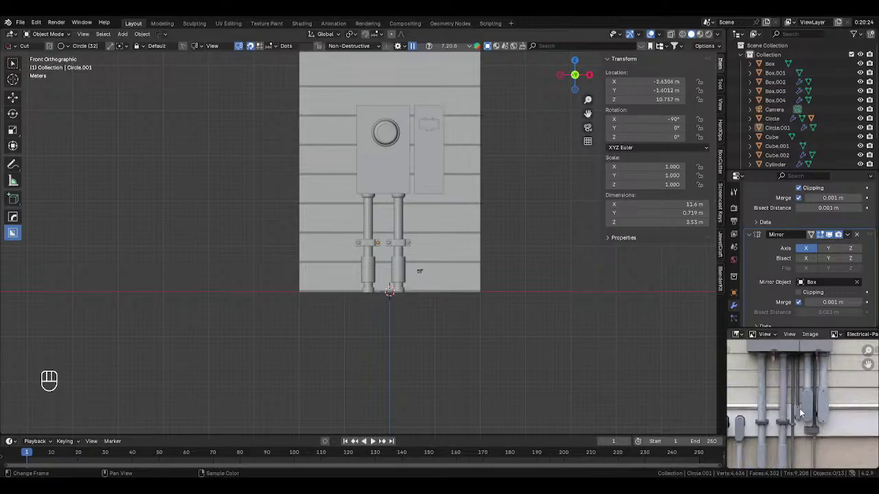
pyautogui.scroll(-1, 796, 416)
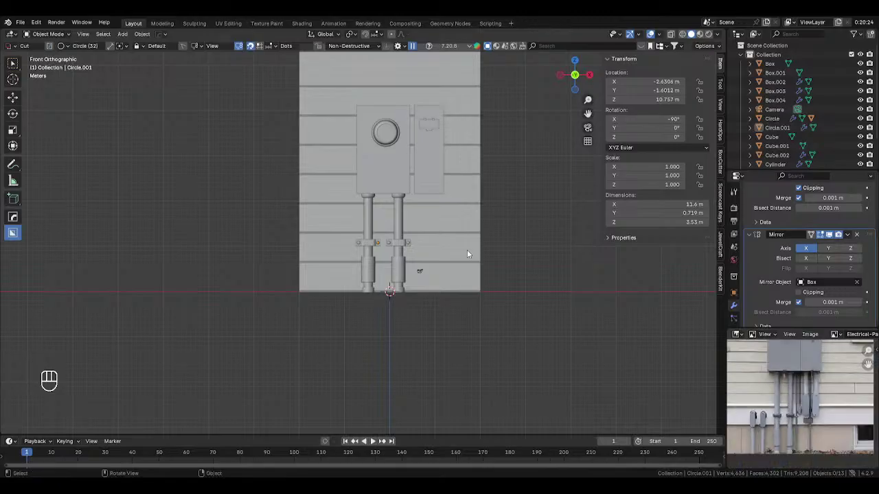
# Step: Add a cylinder, move it about -11.02 m along X beside the conduits and stretch it to about 6.76 m tall
pyautogui.keyDown('shift'); pyautogui.moveTo(523, 250); pyautogui.dragTo(574, 232, button='middle'); pyautogui.keyUp('shift')
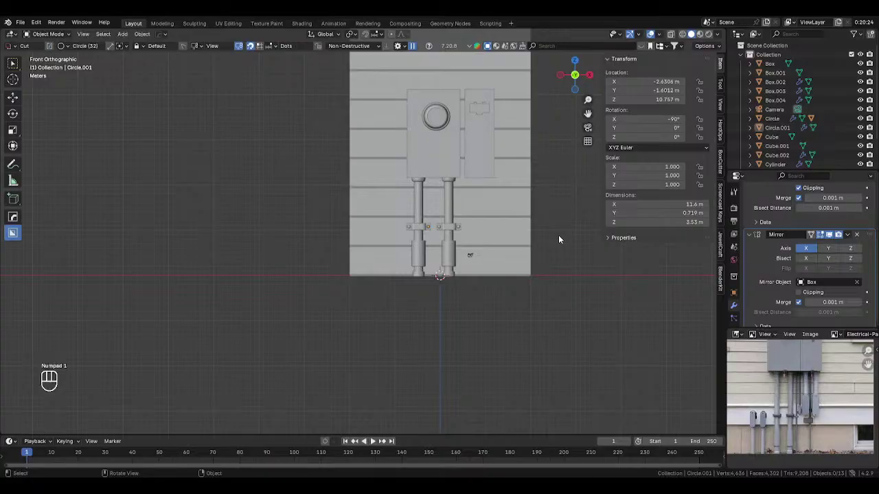
pyautogui.keyDown('shift'); pyautogui.moveTo(600, 276); pyautogui.dragTo(558, 276, button='middle'); pyautogui.keyUp('shift')
pyautogui.hotkey('shift', 'a')
pyautogui.moveTo(366, 227)
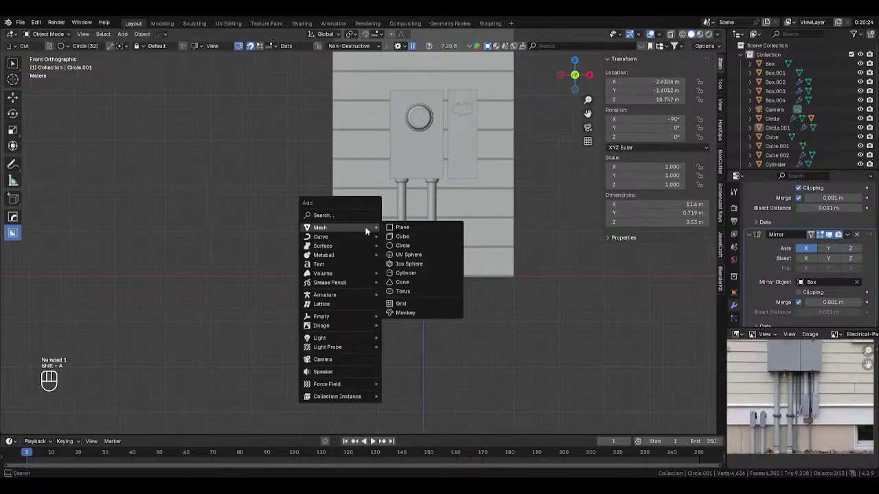
pyautogui.click(398, 273)
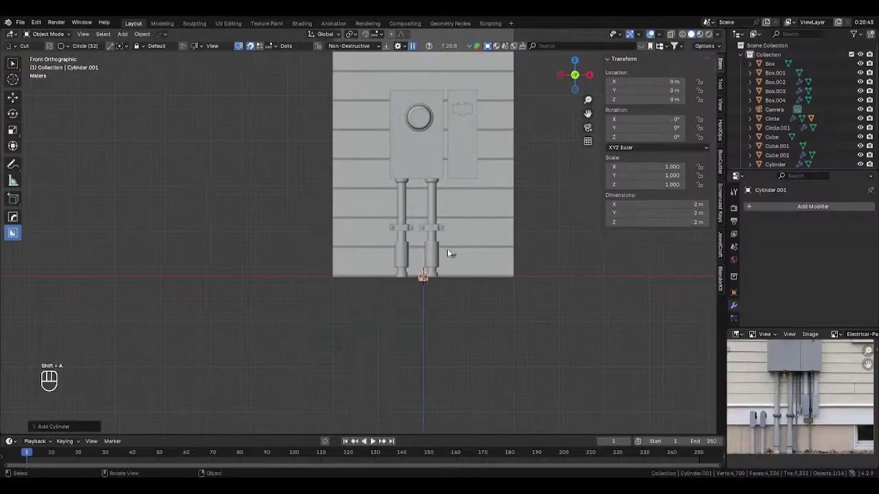
pyautogui.press('g')
pyautogui.press('x')
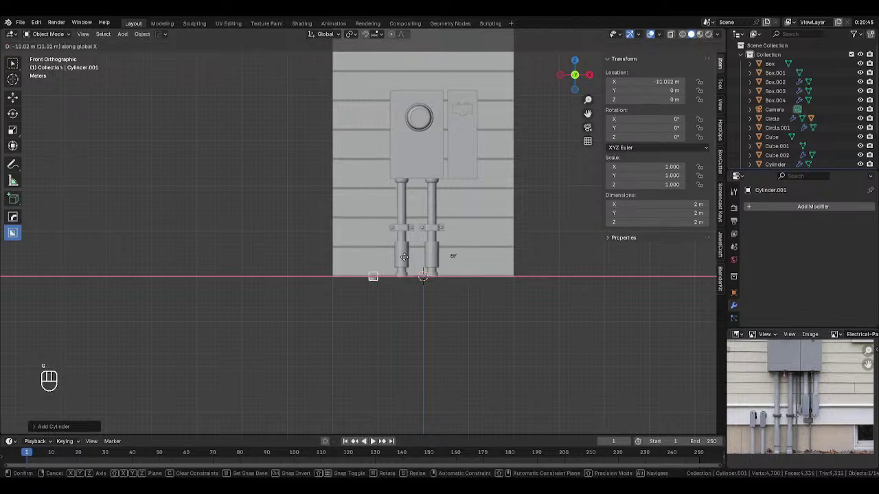
pyautogui.click(404, 258)
pyautogui.press('s')
pyautogui.press('z')
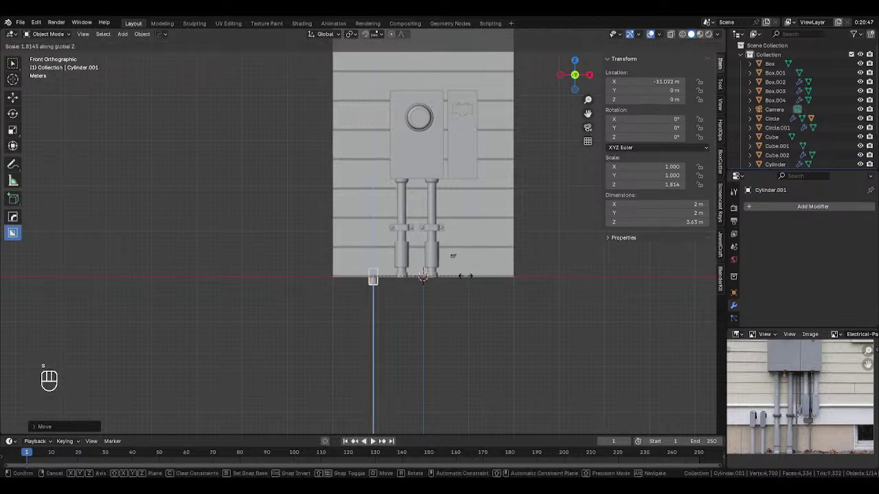
pyautogui.click(541, 283)
# Step: Move the cylinder to about Y -5.0 m and Z 4.37 m, in front of the wall, and stretch it to about 10.1 m tall
pyautogui.moveTo(541, 284); pyautogui.dragTo(483, 295, button='middle')
pyautogui.press('g')
pyautogui.press('y')
pyautogui.rightClick(470, 284)
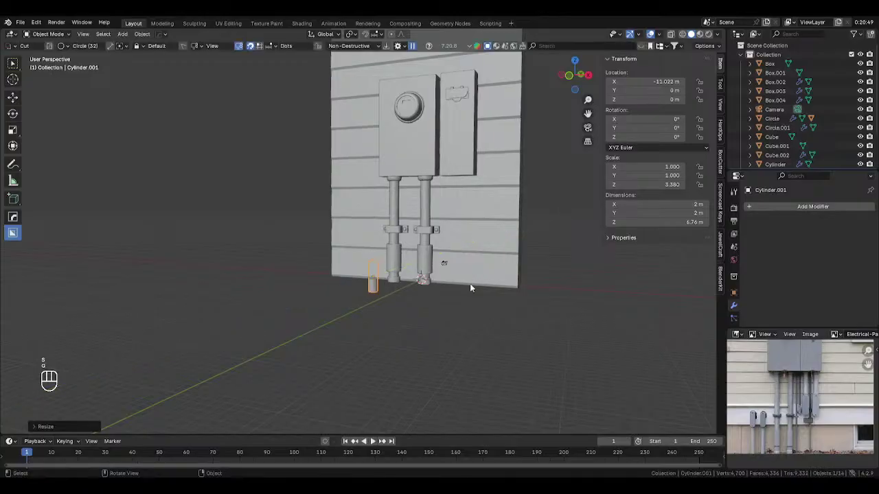
pyautogui.press('g')
pyautogui.press('z')
pyautogui.click(465, 274)
pyautogui.press('g')
pyautogui.press('y')
pyautogui.click(461, 275)
pyautogui.press('s')
pyautogui.press('z')
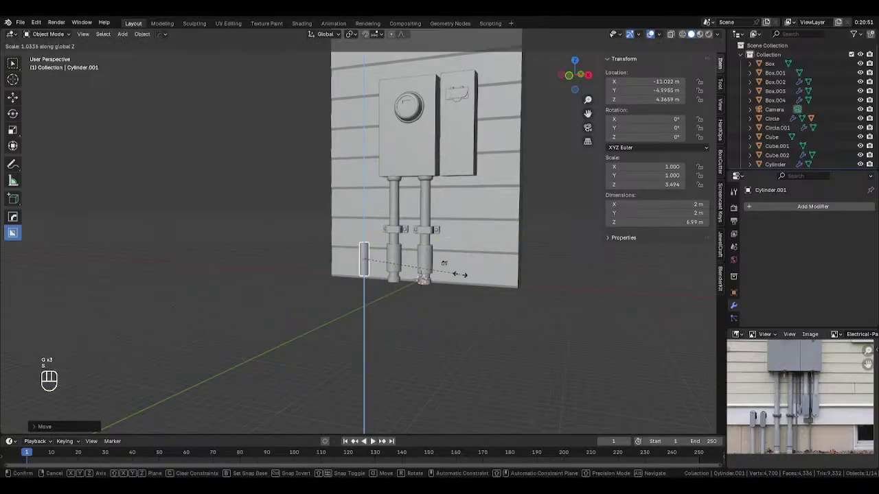
pyautogui.click(501, 274)
# Step: Scale the cylinder to about 1.4 m in diameter and 7.62 m tall, and lower it to about Z 3.55 m
pyautogui.press('KP_1')
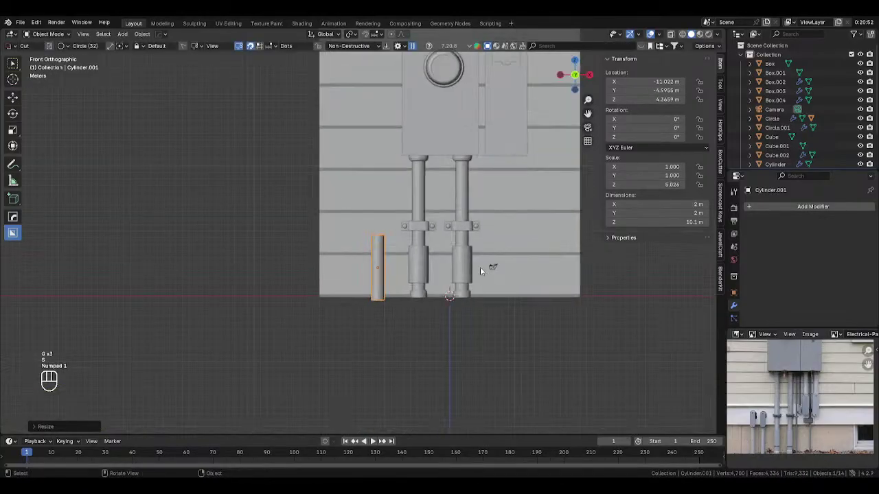
pyautogui.press('g')
pyautogui.rightClick(542, 268)
pyautogui.press('s')
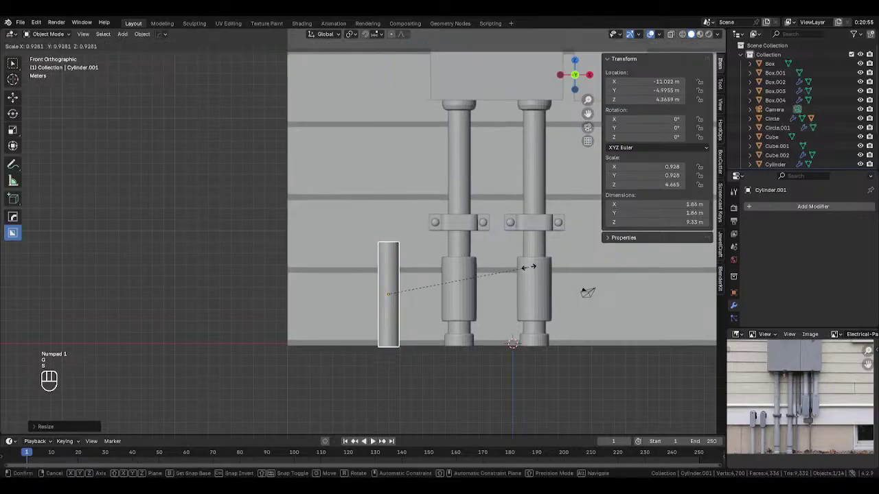
pyautogui.click(502, 268)
pyautogui.press('g')
pyautogui.press('z')
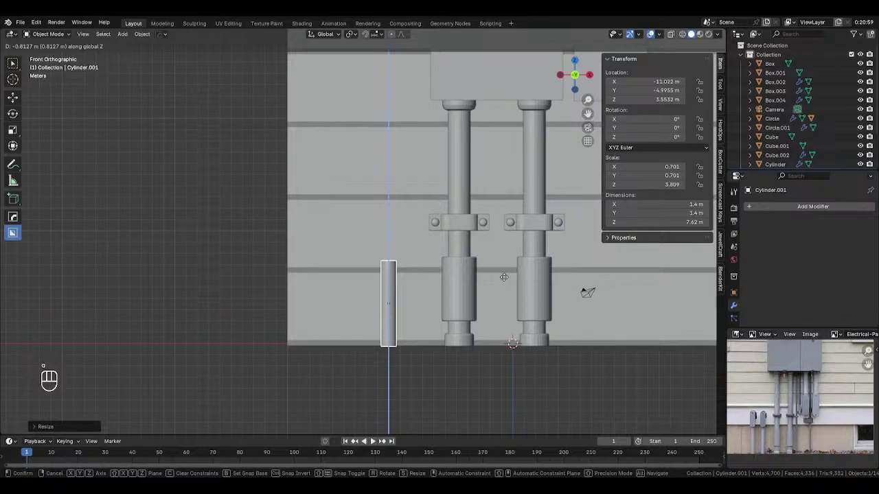
pyautogui.click(504, 277)
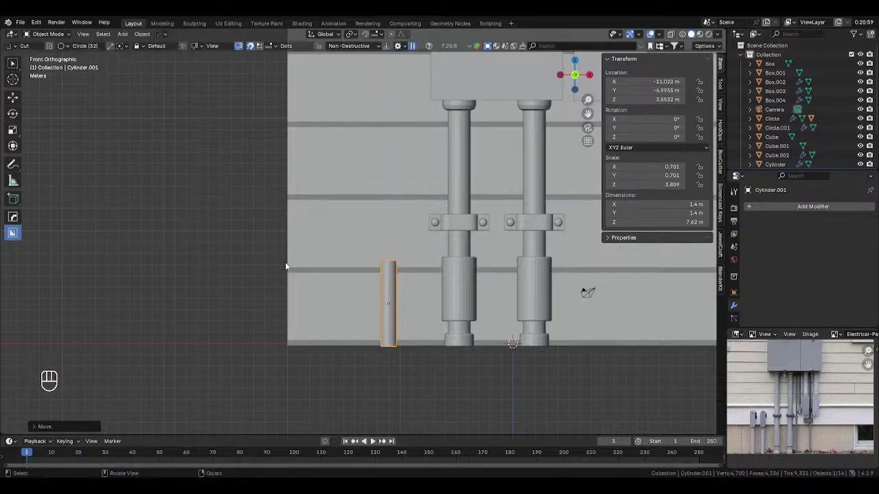
# Step: Draw a BoxCutter box about 2.19 m wide, 4.51 m tall and 6.67 m deep over the short pipe's upper end
pyautogui.hotkey('alt', 'a')
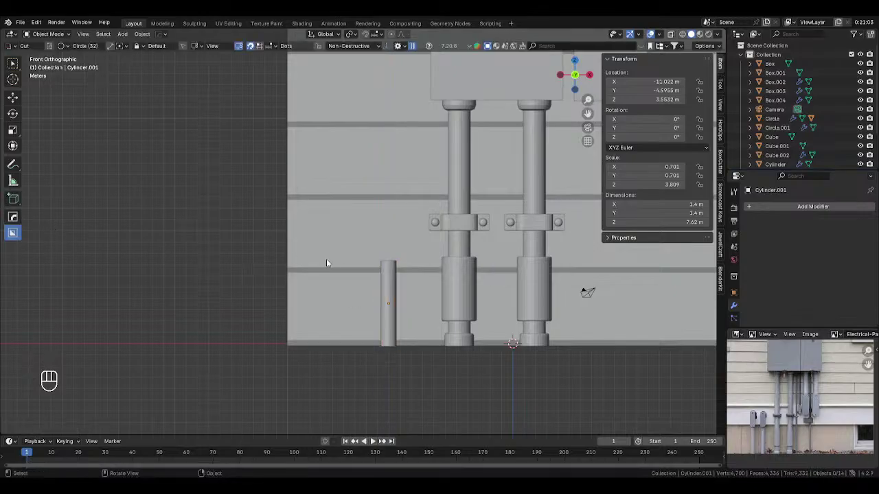
pyautogui.press('d')
pyautogui.click(373, 254)
pyautogui.moveTo(375, 224)
pyautogui.mouseDown()
pyautogui.moveTo(401, 254)
pyautogui.moveTo(401, 272)
pyautogui.mouseUp()
pyautogui.moveTo(401, 272)
pyautogui.mouseDown(button='middle')
pyautogui.moveTo(308, 286)
pyautogui.moveTo(324, 249)
pyautogui.moveTo(356, 235)
pyautogui.moveTo(360, 224)
pyautogui.mouseUp(button='middle')
pyautogui.click(357, 280)
# Step: Move the short pipe and its box together about 1.46 m along Y towards the wall
pyautogui.click(307, 286)
pyautogui.click(323, 247)
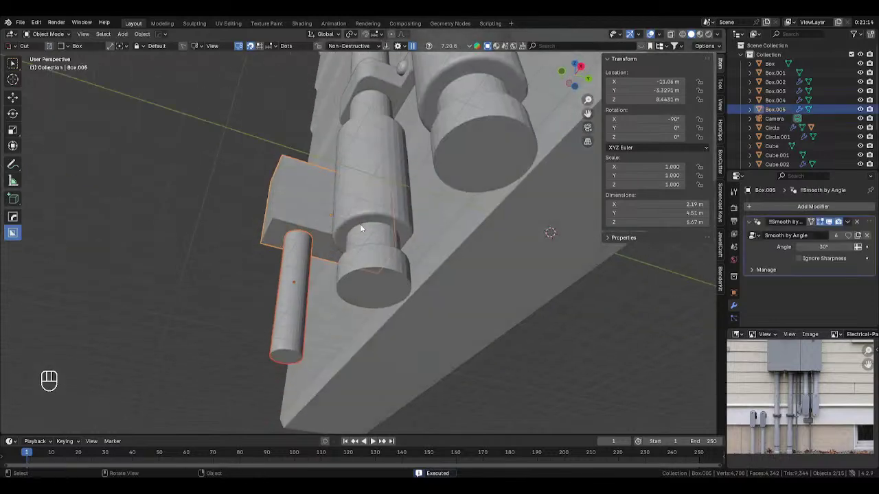
pyautogui.press('g')
pyautogui.press('y')
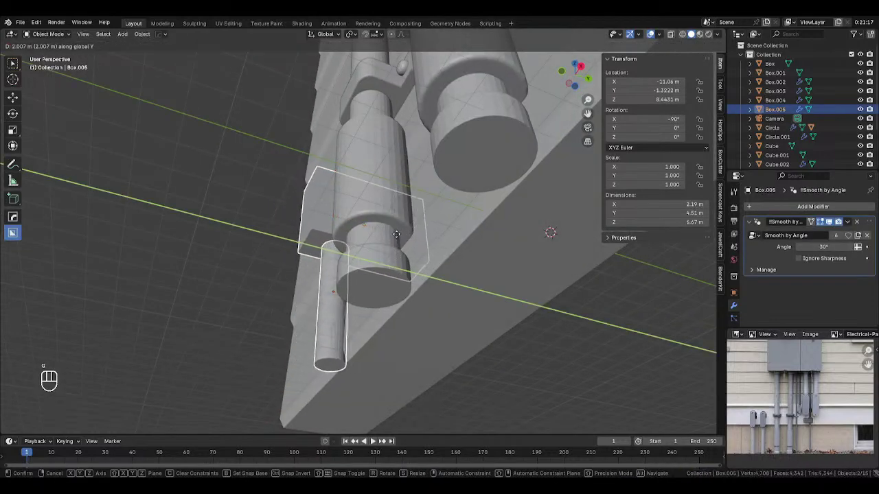
pyautogui.click(384, 235)
pyautogui.moveTo(384, 235); pyautogui.dragTo(361, 232, button='middle')
pyautogui.press('KP_1')
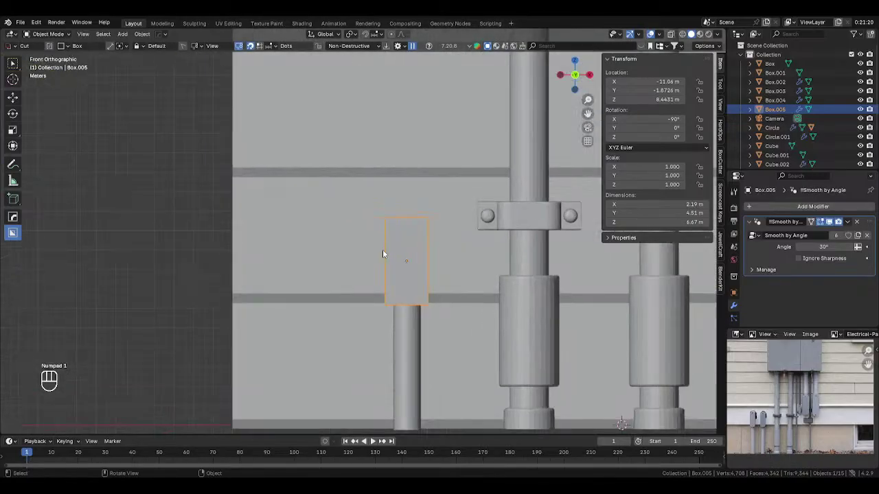
# Step: Select the two vertical front edges of the short pipe's box in Edit Mode
pyautogui.press('Tab')
pyautogui.moveTo(400, 227); pyautogui.dragTo(405, 259, button='middle')
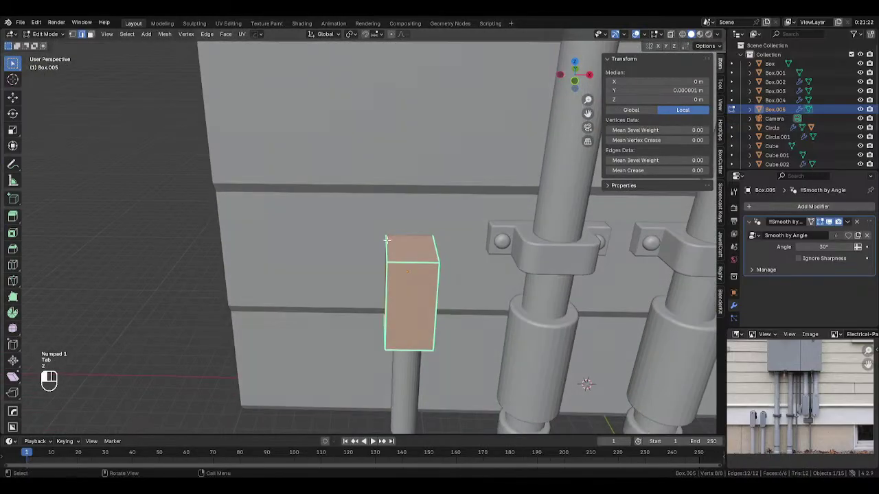
pyautogui.click(388, 292)
pyautogui.keyDown('shift'); pyautogui.click(438, 288); pyautogui.keyUp('shift')
pyautogui.moveTo(437, 285); pyautogui.dragTo(478, 223, button='middle')
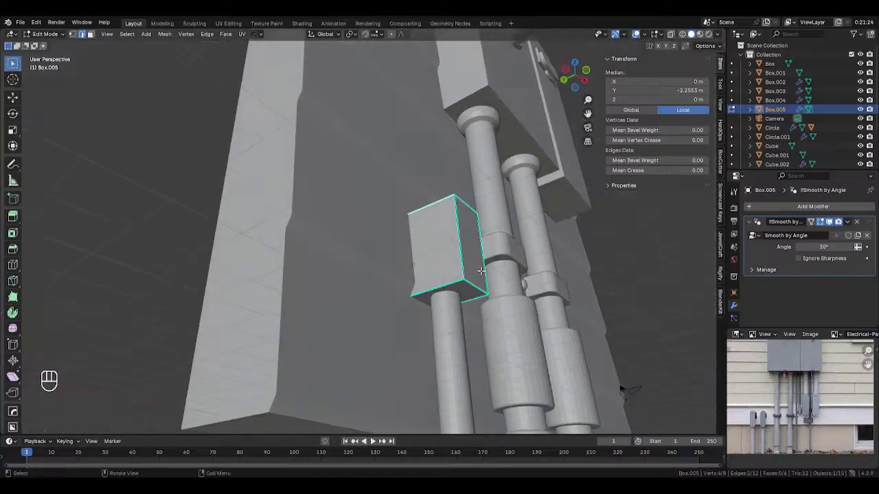
# Step: Move only the box about 0.6 m along Y further into the wall and reopen its mesh for editing
pyautogui.press('Tab')
pyautogui.moveTo(481, 271); pyautogui.dragTo(506, 250, button='middle')
pyautogui.press('g')
pyautogui.press('y')
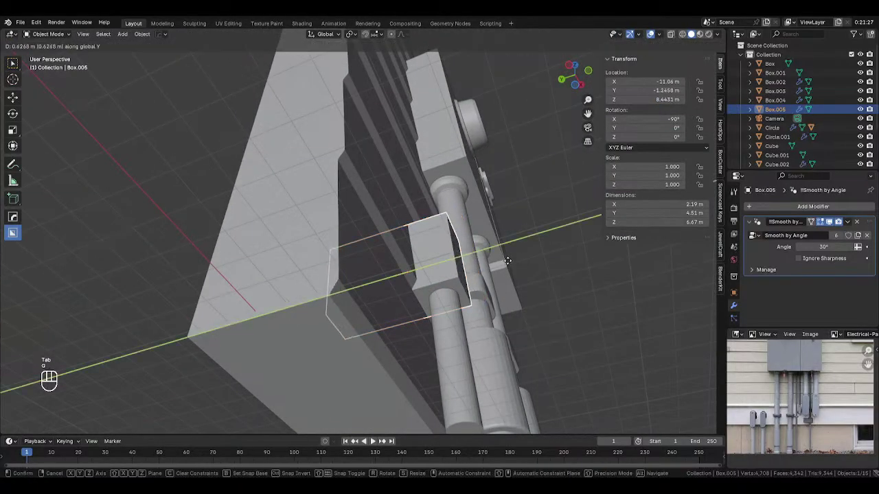
pyautogui.click(510, 260)
pyautogui.moveTo(499, 263); pyautogui.dragTo(503, 280, button='middle')
pyautogui.press('Tab')
pyautogui.press('space')
pyautogui.press('space')
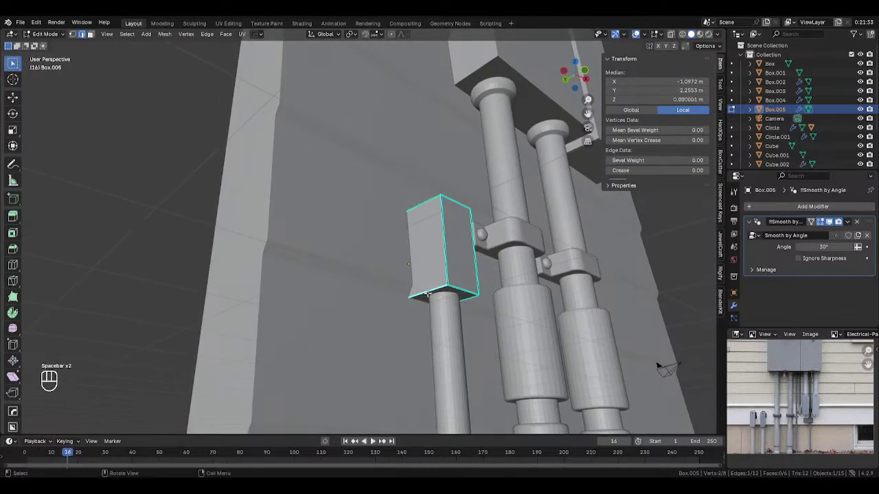
# Step: Add the box's remaining front-to-back edges to the selection so all four are selected, and save the file
pyautogui.keyDown('alt'); pyautogui.keyDown('shift'); pyautogui.click(426, 206); pyautogui.keyUp('shift'); pyautogui.keyUp('alt')
pyautogui.moveTo(426, 206); pyautogui.dragTo(367, 281, button='middle')
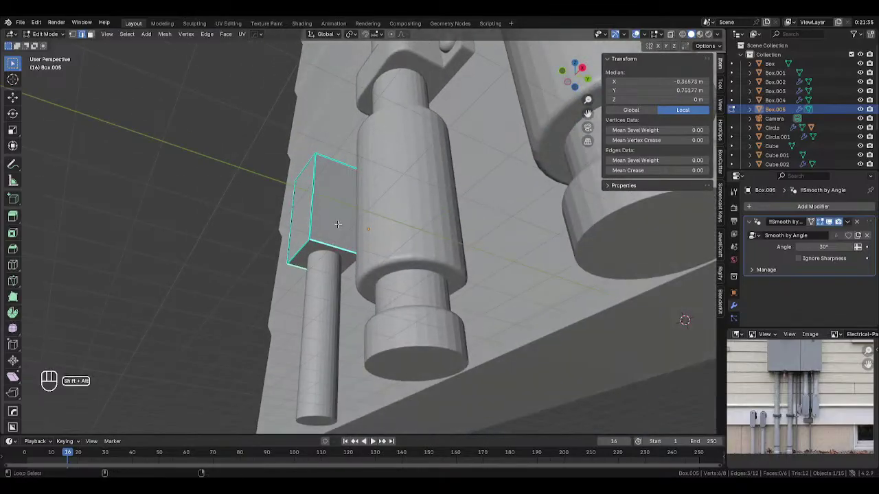
pyautogui.moveTo(341, 179); pyautogui.dragTo(380, 220, button='middle')
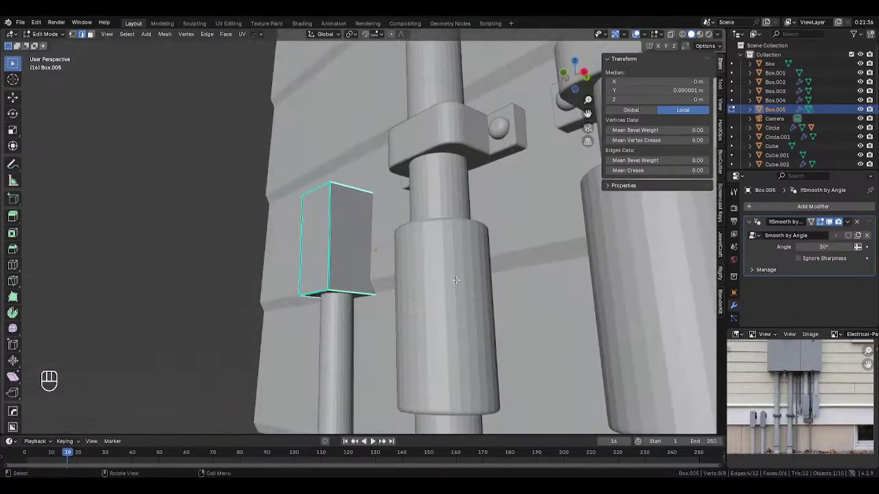
pyautogui.press('Tab')
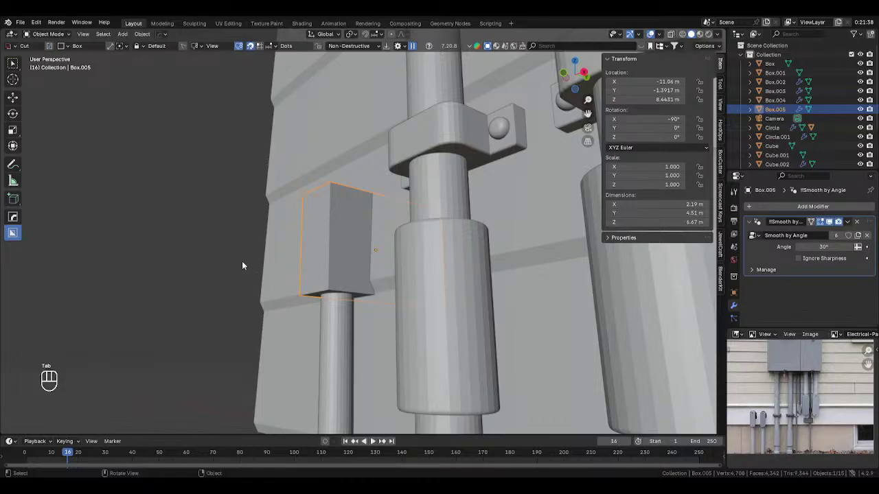
pyautogui.hotkey('ctrl', 's')
pyautogui.hotkey('ctrl', 'a')
pyautogui.click(204, 257)
pyautogui.press('Tab')
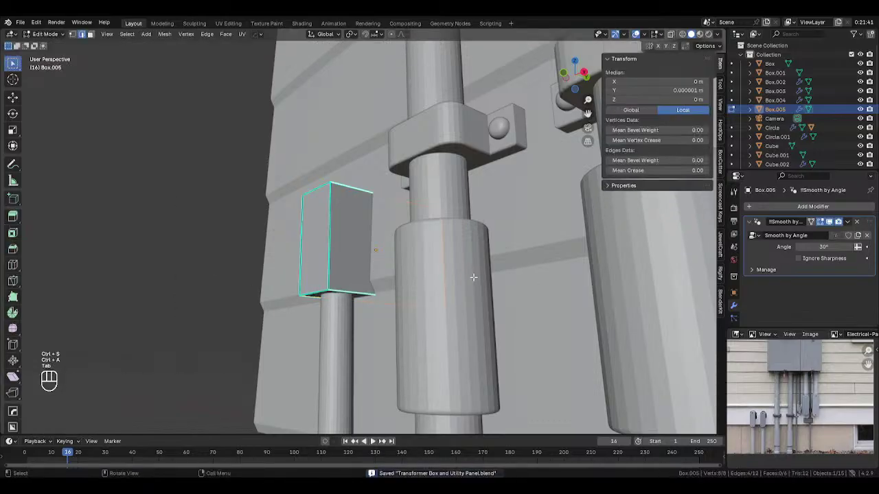
# Step: Bevel the four selected edges by about 1.27 m with 8 segments to give the box fully rounded ends
pyautogui.hotkey('ctrl', 'b')
pyautogui.scroll(7, 456, 292)
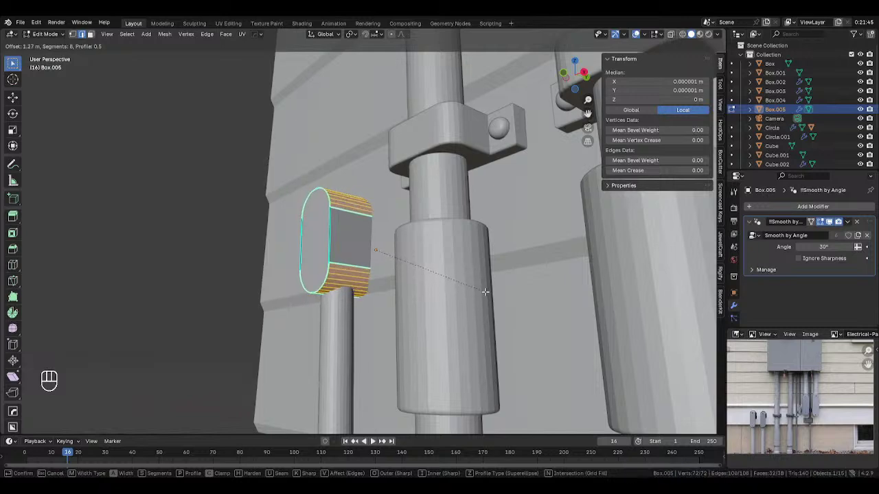
pyautogui.click(491, 290)
pyautogui.press('Tab')
# Step: Move the rounded box and its short pipe together about 0.38 m along Y towards the wall
pyautogui.moveTo(282, 266); pyautogui.dragTo(512, 309, button='middle')
pyautogui.press('g')
pyautogui.press('y')
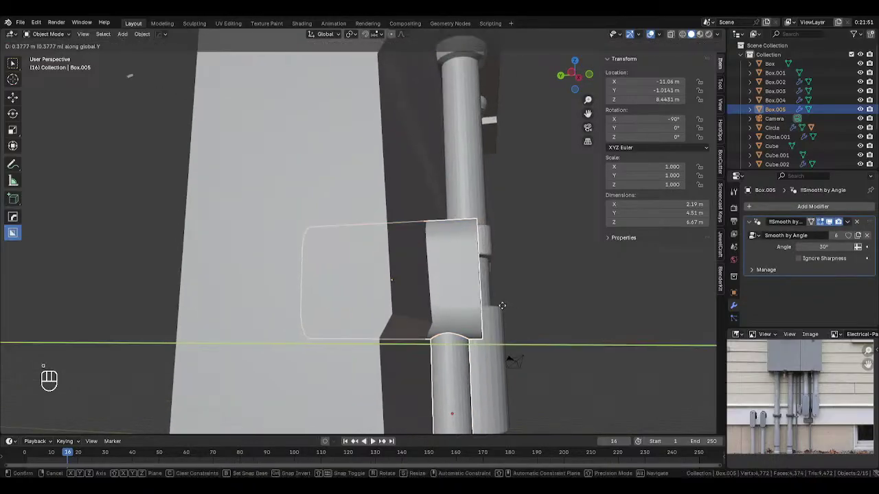
pyautogui.click(502, 306)
pyautogui.scroll(-2, 476, 326)
pyautogui.click(552, 363)
pyautogui.moveTo(552, 362); pyautogui.dragTo(535, 348, button='middle')
pyautogui.scroll(-1, 501, 362)
# Step: Reselect the rounded box with its short pipe and move both a further 0.19 m or so along Y towards the wall
pyautogui.click(412, 341)
pyautogui.keyDown('shift'); pyautogui.click(414, 284); pyautogui.keyUp('shift')
pyautogui.click(414, 261)
pyautogui.keyDown('shift'); pyautogui.click(410, 313); pyautogui.keyUp('shift')
pyautogui.scroll(4, 532, 335)
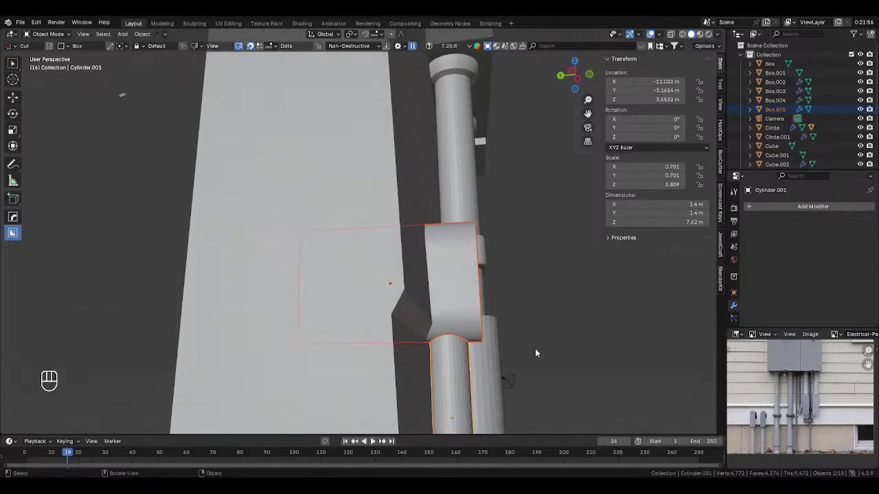
pyautogui.press('g')
pyautogui.press('y')
pyautogui.click(551, 378)
pyautogui.scroll(-4, 453, 375)
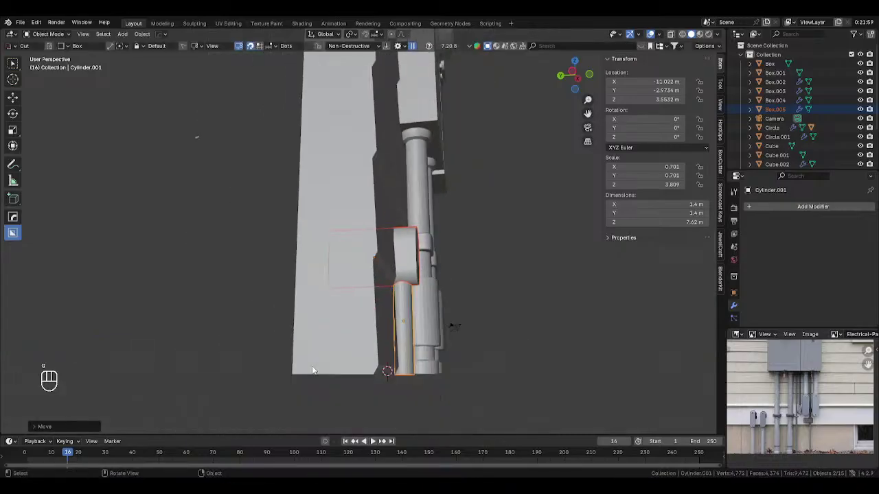
pyautogui.click(280, 338)
pyautogui.moveTo(279, 338); pyautogui.dragTo(177, 351, button='middle')
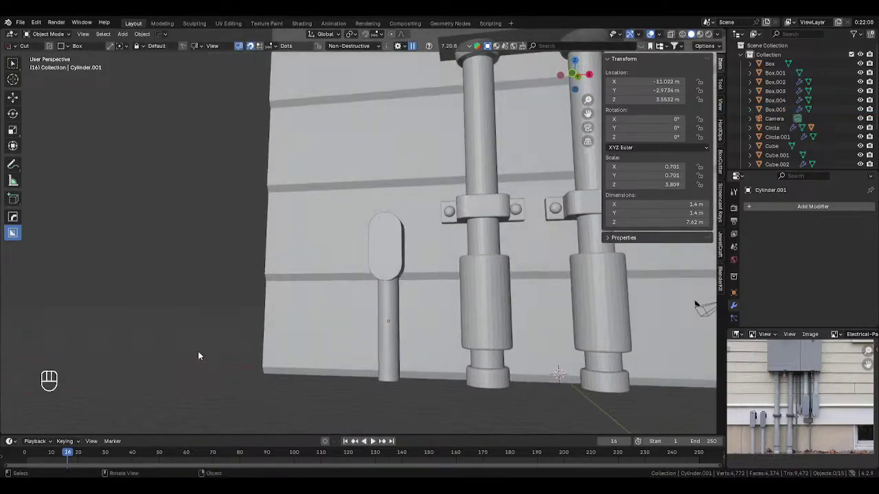
# Step: Duplicate the clamp bolts in front view and place the copy over the upper part of the rounded box
pyautogui.press('KP_1')
pyautogui.click(390, 254)
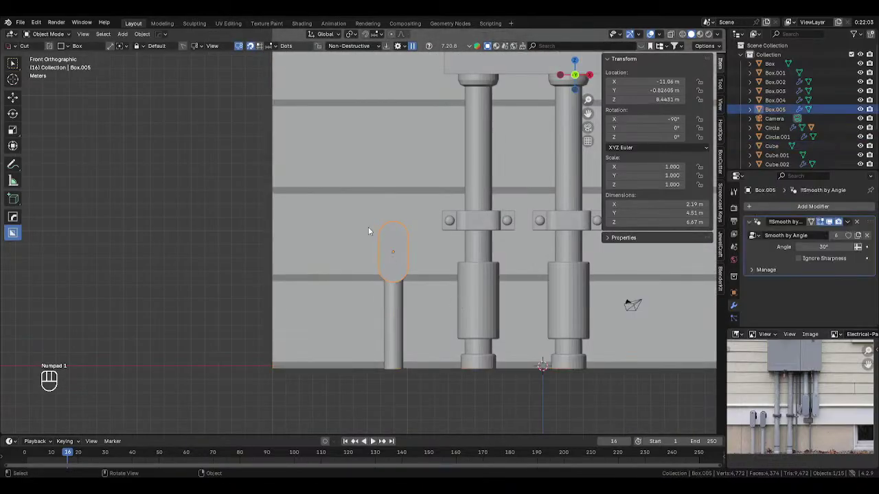
pyautogui.press('Tab')
pyautogui.scroll(2, 367, 230)
pyautogui.press('Tab')
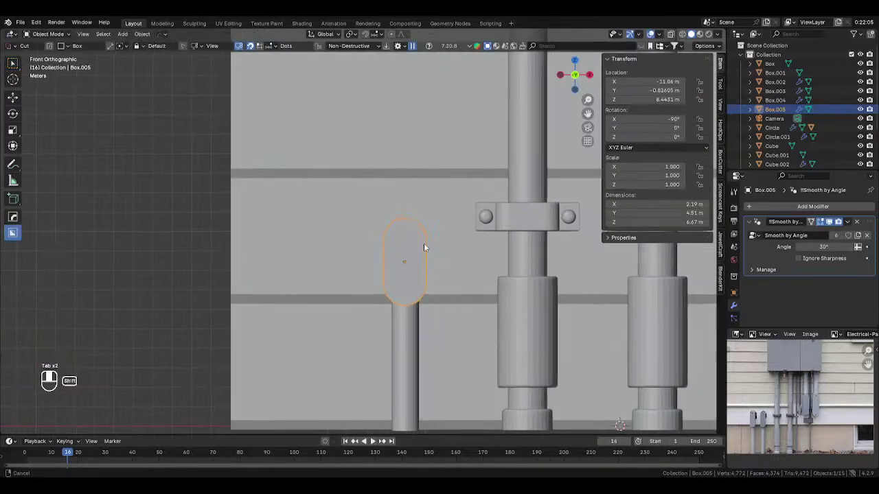
pyautogui.scroll(2, 407, 254)
pyautogui.click(512, 230)
pyautogui.scroll(-2, 460, 273)
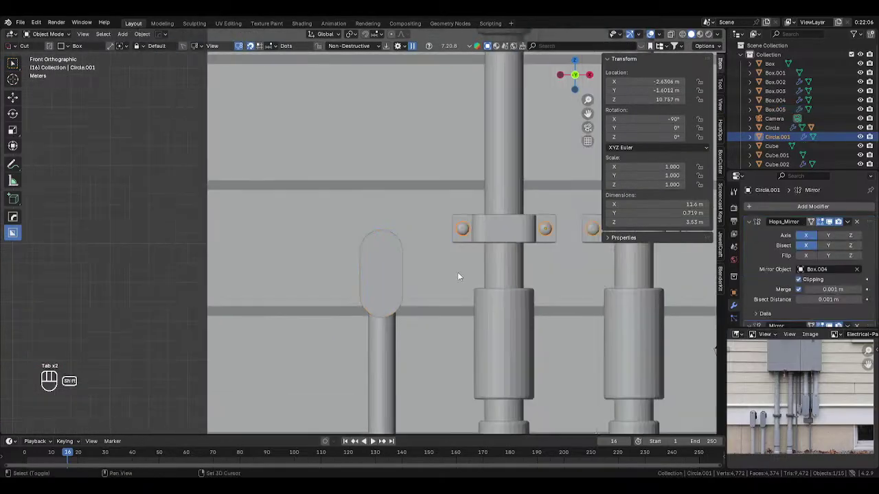
pyautogui.hotkey('shift', 'd')
pyautogui.click(297, 294)
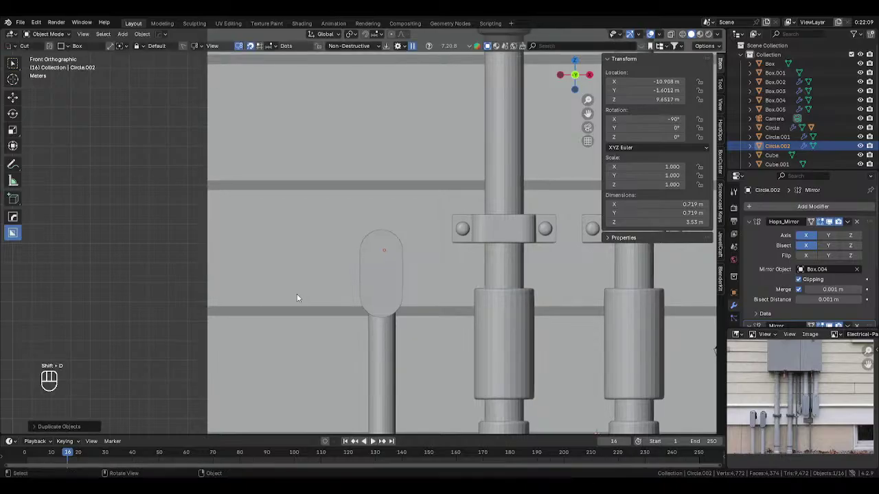
# Step: Move the copied bolt about 3.84 m along negative Y away from the wall and remove both of its Mirror modifiers
pyautogui.moveTo(298, 297); pyautogui.dragTo(413, 263, button='middle')
pyautogui.press('g')
pyautogui.press('y')
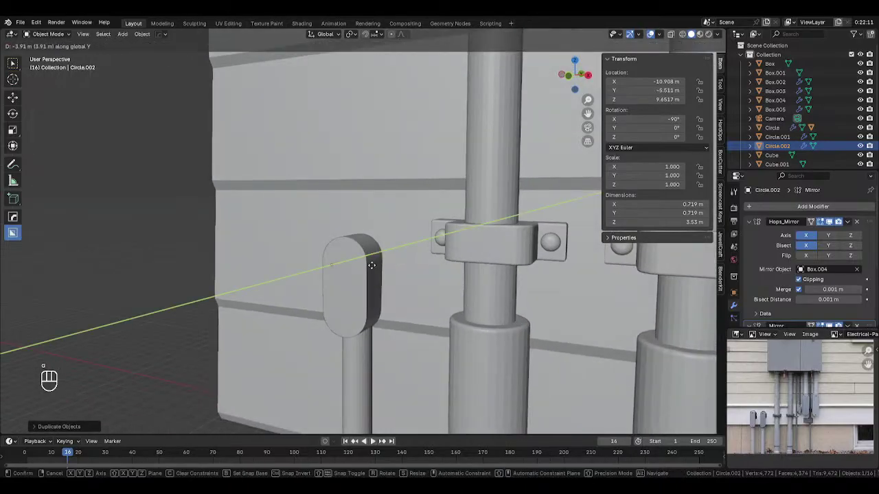
pyautogui.click(372, 267)
pyautogui.scroll(-3, 805, 275)
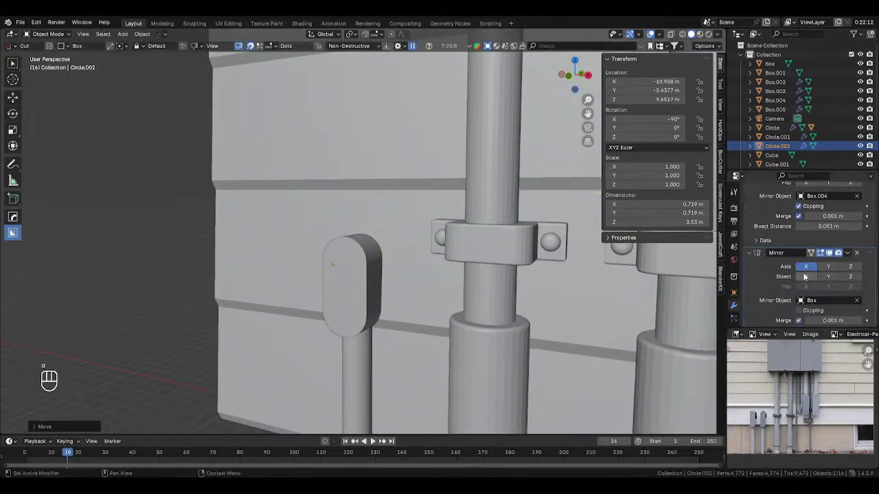
pyautogui.click(856, 254)
pyautogui.click(857, 221)
# Step: Move the copied bolt about 2.35 m along Y towards the rounded box and raise it about 0.11 m
pyautogui.moveTo(474, 301); pyautogui.dragTo(405, 300, button='middle')
pyautogui.press('g')
pyautogui.press('y')
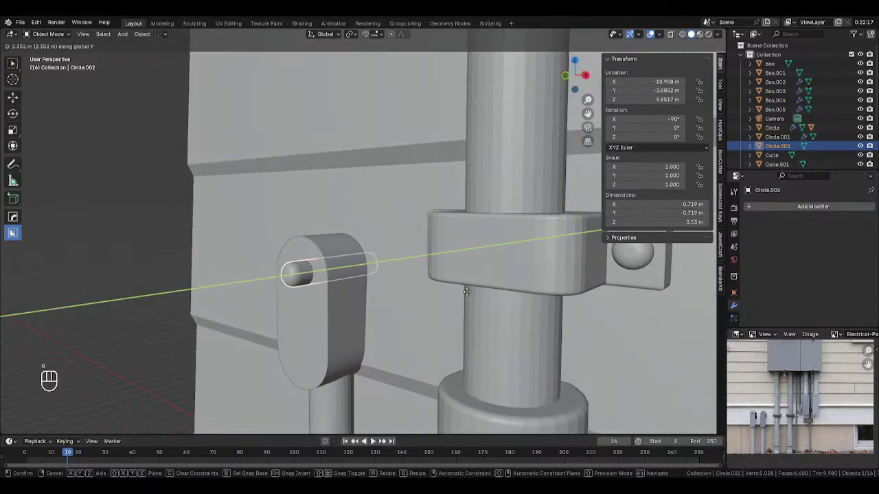
pyautogui.click(460, 296)
pyautogui.press('g')
pyautogui.press('z')
pyautogui.click(431, 297)
# Step: Snap the copied bolt to the rounded box's origin and reselect only the bolt
pyautogui.press('KP_1')
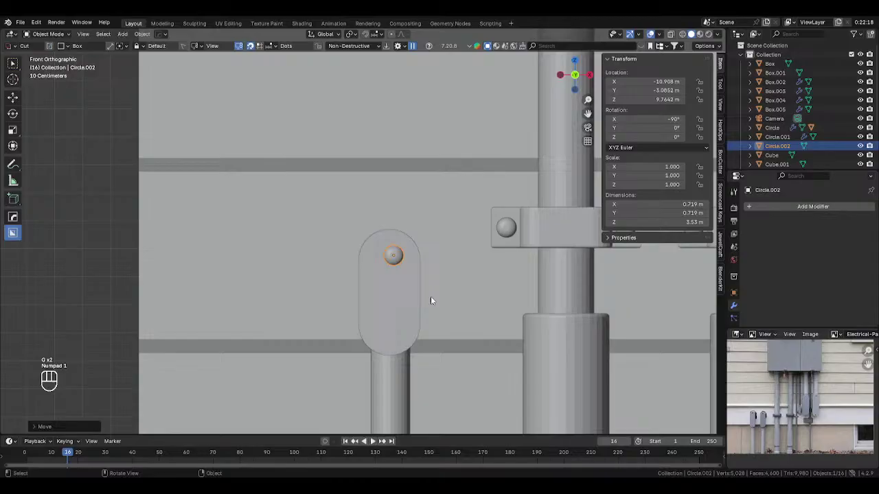
pyautogui.keyDown('shift'); pyautogui.click(391, 290); pyautogui.keyUp('shift')
pyautogui.hotkey('shift', 's')
pyautogui.click(455, 266)
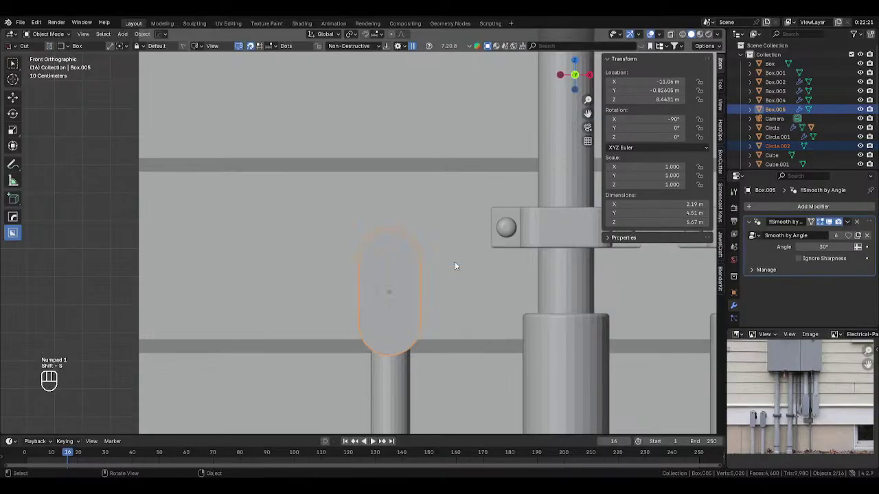
pyautogui.hotkey('alt', 'z')
pyautogui.click(395, 292)
pyautogui.hotkey('alt', 'z')
# Step: Raise the bolt about 1.31 m and move it about 2.15 m along negative Y so its head protrudes from the box
pyautogui.press('g')
pyautogui.press('z')
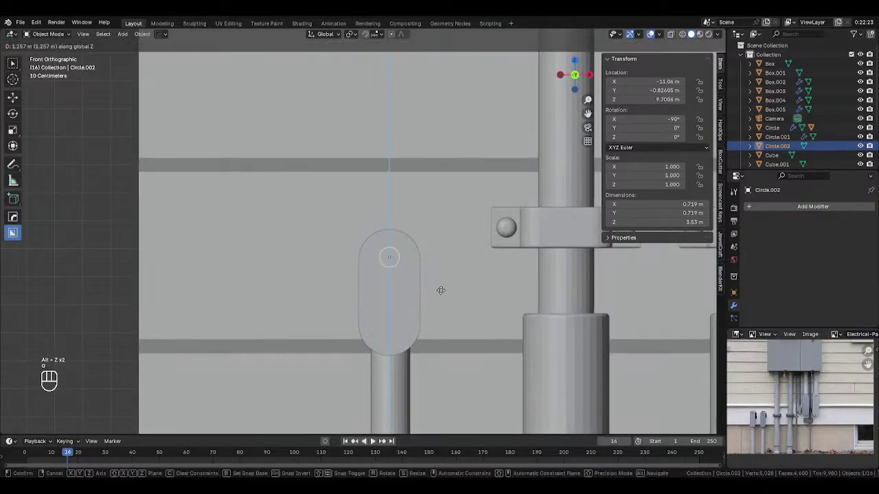
pyautogui.click(441, 290)
pyautogui.moveTo(450, 288); pyautogui.dragTo(420, 293, button='middle')
pyautogui.press('g')
pyautogui.press('y')
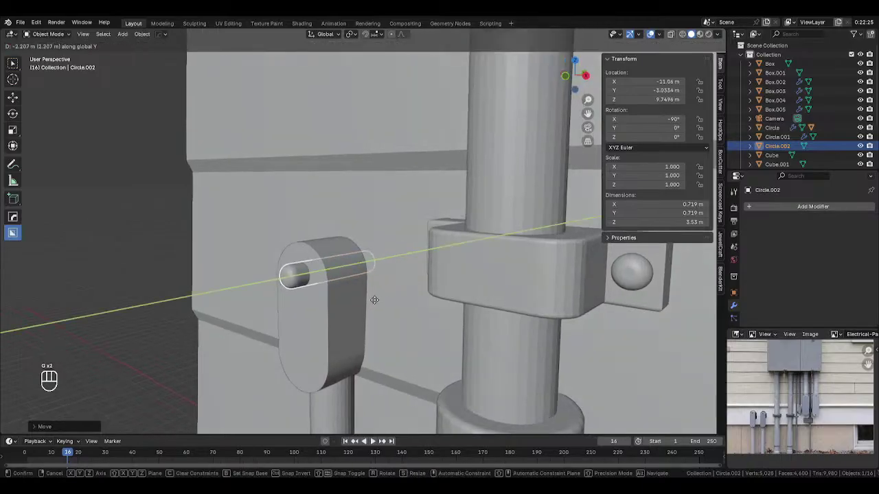
pyautogui.click(357, 305)
pyautogui.moveTo(357, 304); pyautogui.dragTo(388, 273, button='middle')
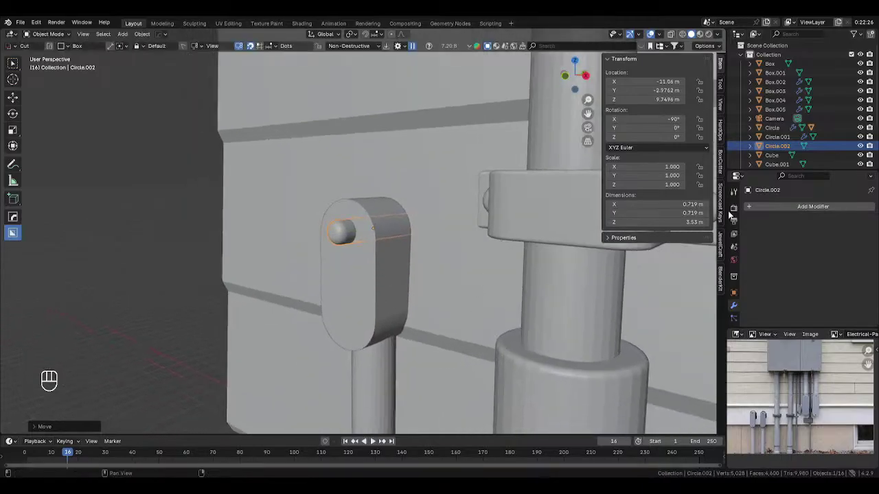
# Step: Add a Mirror modifier to the bolt on the Y axis only, using the rounded box as the mirror object
pyautogui.click(801, 205)
pyautogui.moveTo(800, 206)
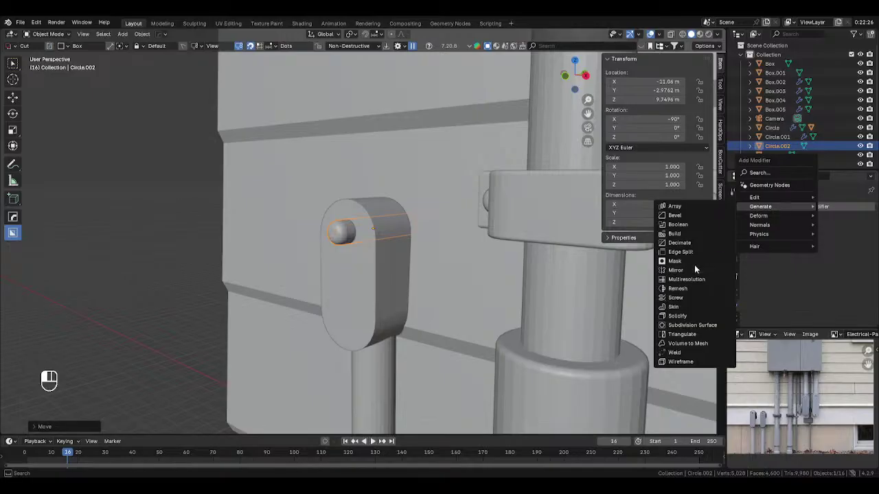
pyautogui.click(677, 270)
pyautogui.click(857, 270)
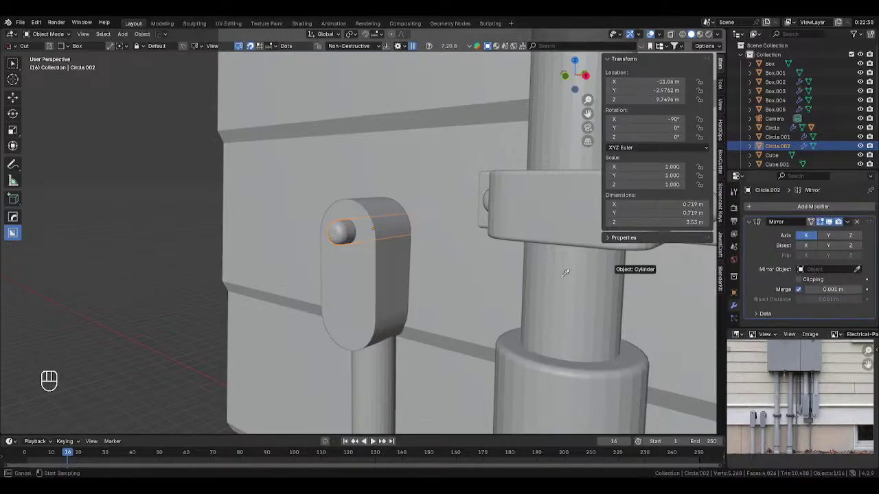
pyautogui.click(371, 269)
pyautogui.click(829, 235)
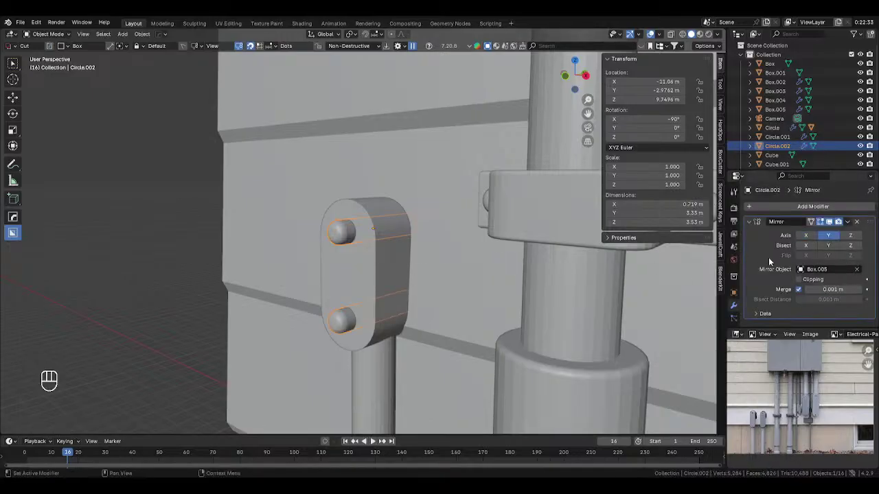
pyautogui.click(59, 268)
pyautogui.moveTo(59, 268); pyautogui.dragTo(285, 241, button='middle')
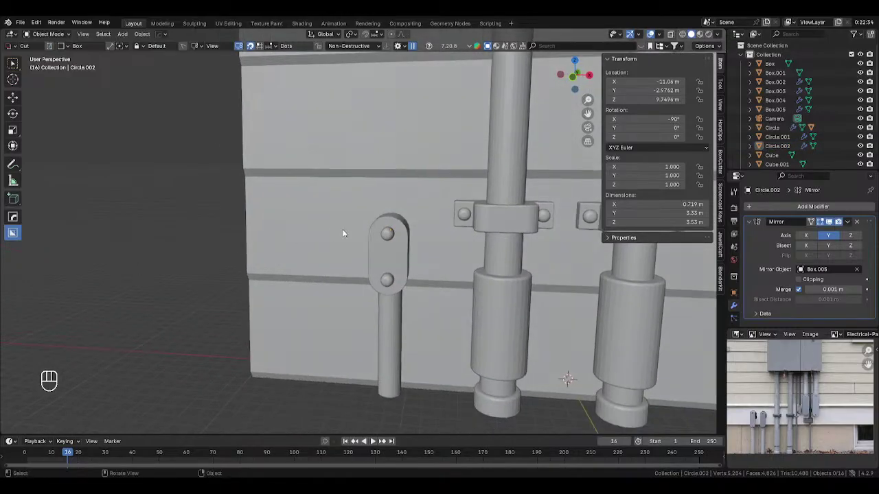
# Step: Push the mirrored bolts about 0.25 m along Y deeper into the rounded box
pyautogui.click(390, 239)
pyautogui.moveTo(393, 238); pyautogui.dragTo(360, 255, button='middle')
pyautogui.press('g')
pyautogui.press('y')
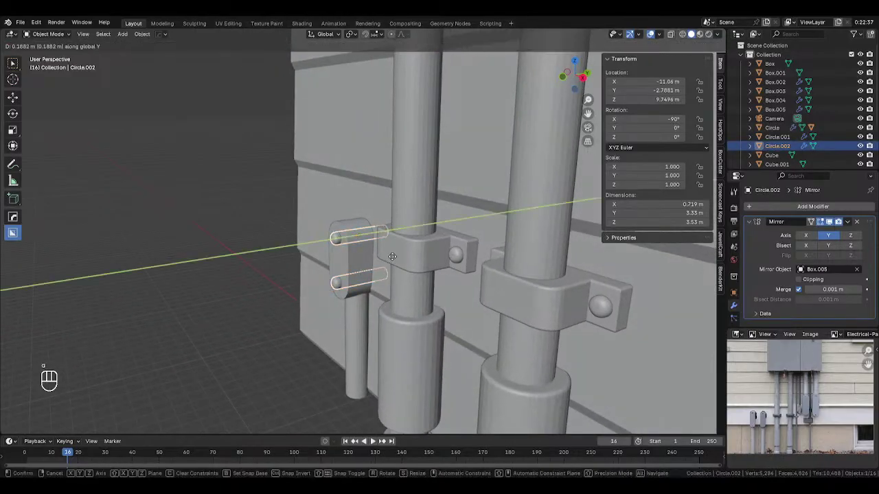
pyautogui.click(394, 257)
pyautogui.click(190, 314)
pyautogui.scroll(-4, 190, 314)
pyautogui.moveTo(192, 314); pyautogui.dragTo(253, 317, button='middle')
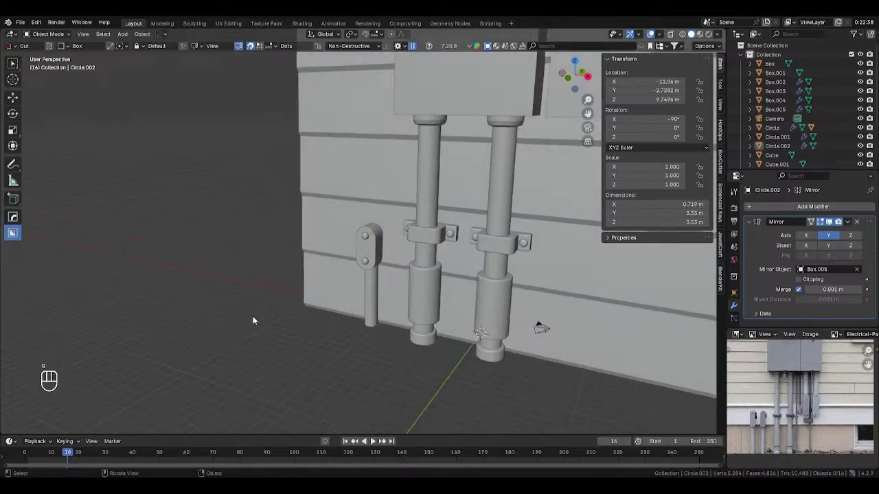
# Step: Duplicate the short pipe, rounded box and bolts together and offset the copy about 3.76 m along negative X
pyautogui.press('KP_1')
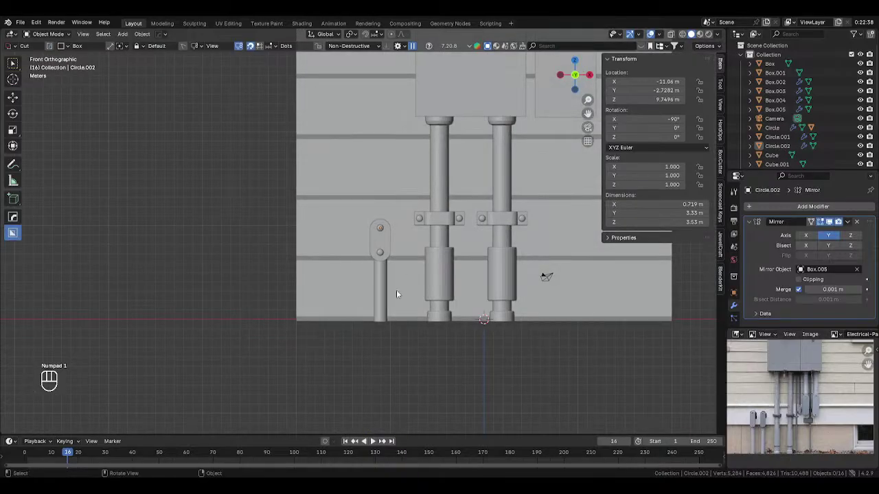
pyautogui.click(387, 252)
pyautogui.keyDown('shift'); pyautogui.click(389, 247); pyautogui.keyUp('shift')
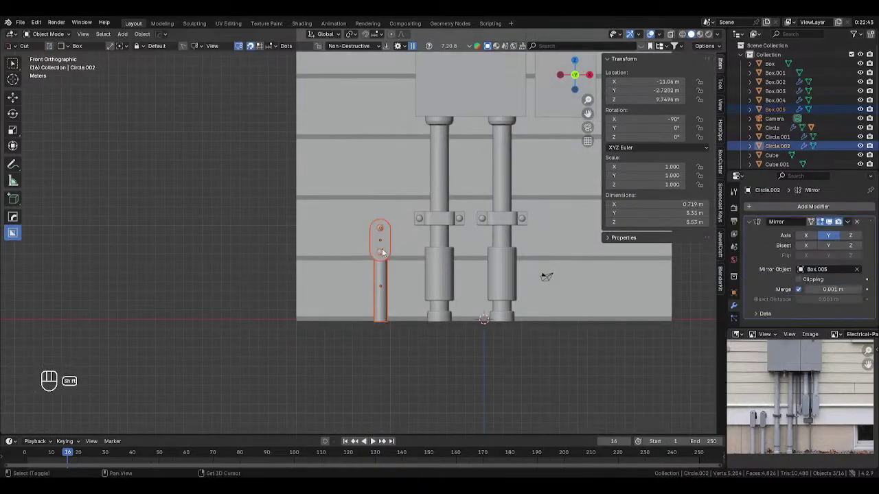
pyautogui.hotkey('shift', 'd')
pyautogui.press('x')
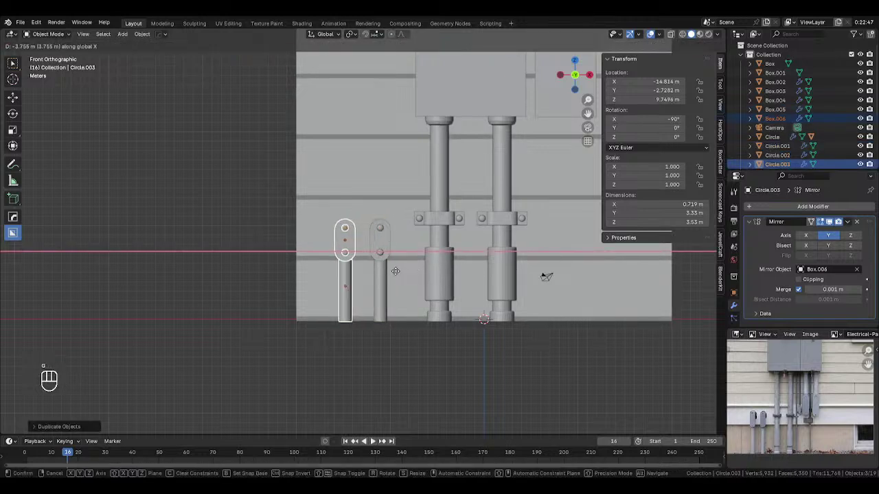
pyautogui.click(396, 275)
pyautogui.keyDown('shift'); pyautogui.moveTo(415, 280); pyautogui.dragTo(334, 296, button='middle'); pyautogui.keyUp('shift')
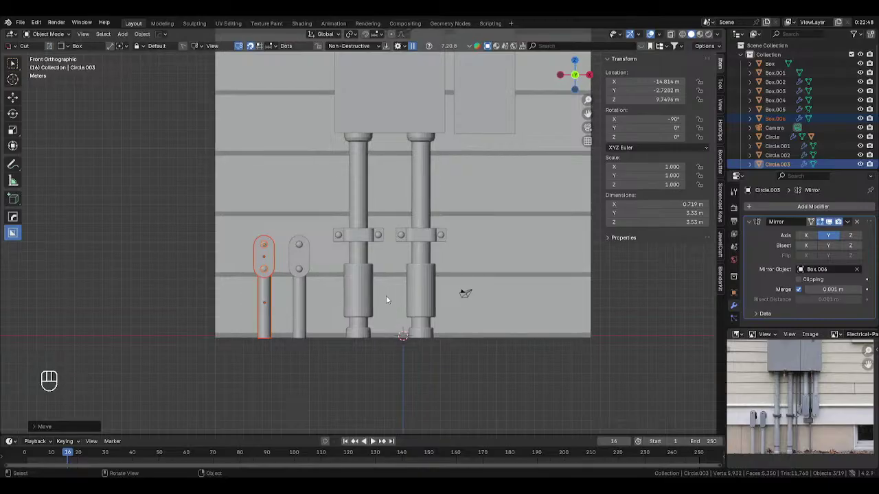
# Step: Duplicate the outermost pipe assembly again and place the copy beside the conduits, overlapping the panel boxes' lower edge
pyautogui.hotkey('shift', 'd')
pyautogui.press('r')
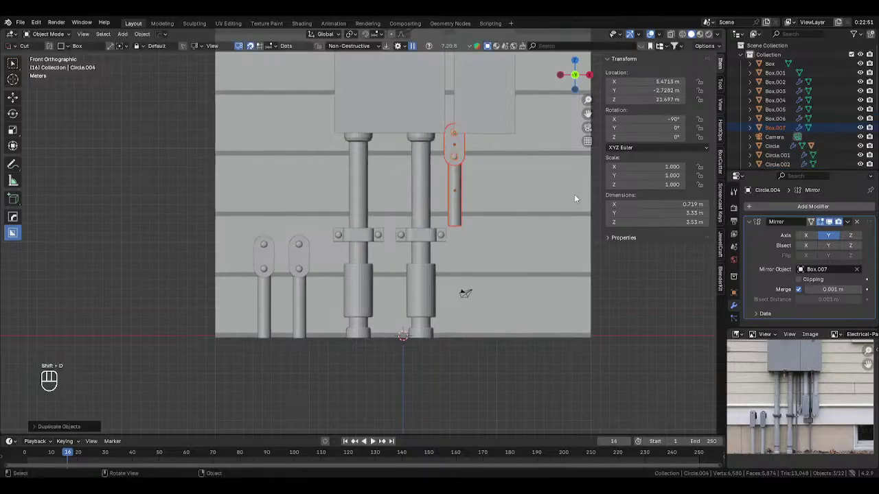
pyautogui.rightClick(357, 213)
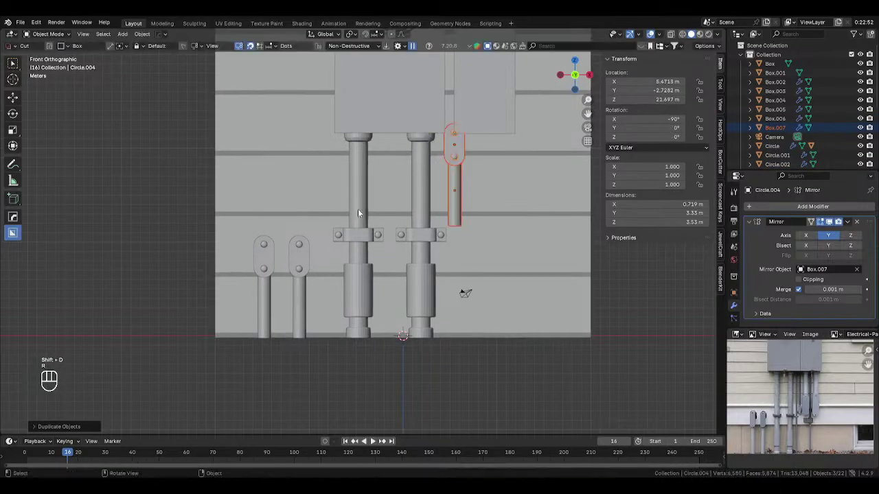
# Step: Change the transform pivot point and rotate the new pipe assembly 180° about the Y axis
pyautogui.press('.')
pyautogui.click(522, 183)
pyautogui.write('ry')
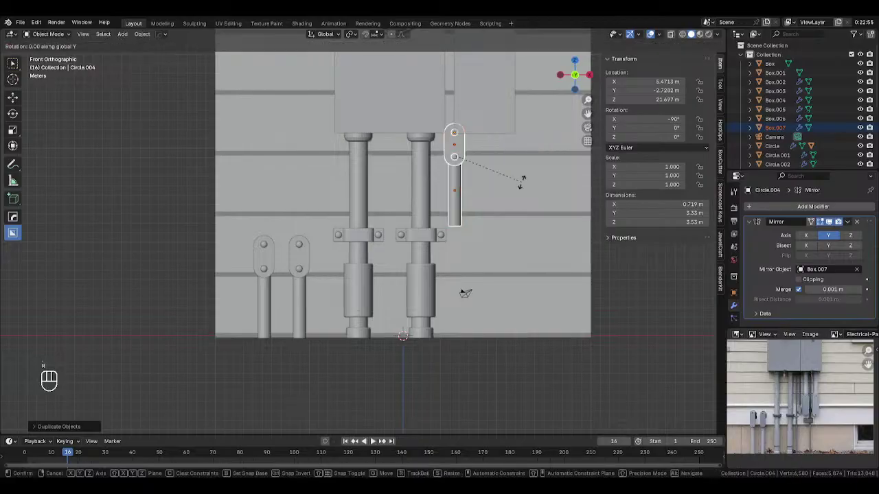
pyautogui.write('180')
pyautogui.press('Return')
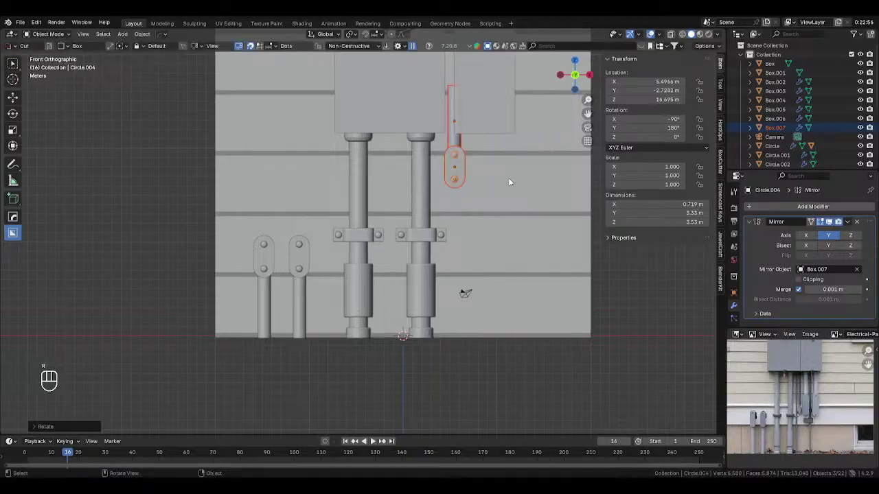
# Step: Place the flipped pipe assembly under the narrower panel box, scale it up by about 1.186 and adjust its height along Z
pyautogui.press('g')
pyautogui.click(524, 200)
pyautogui.press('s')
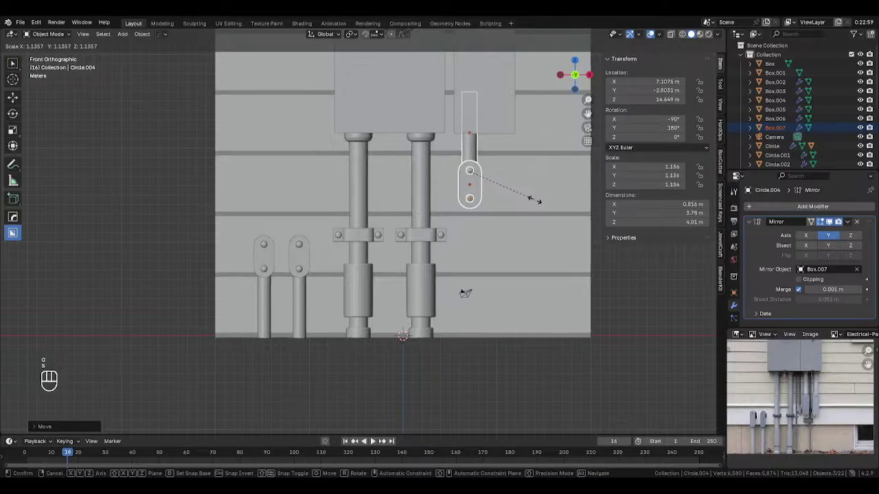
pyautogui.click(541, 201)
pyautogui.press('g')
pyautogui.press('z')
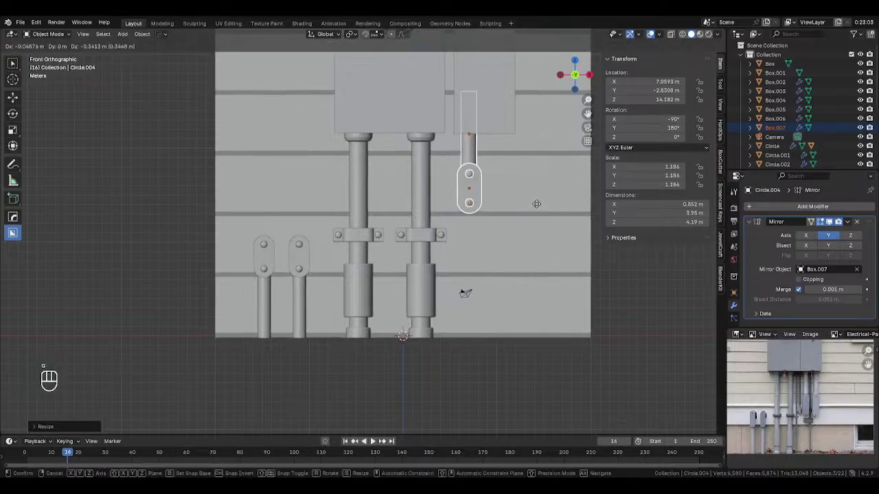
pyautogui.press('z')
pyautogui.click(536, 201)
pyautogui.moveTo(536, 200); pyautogui.dragTo(496, 211, button='middle')
pyautogui.press('KP_1')
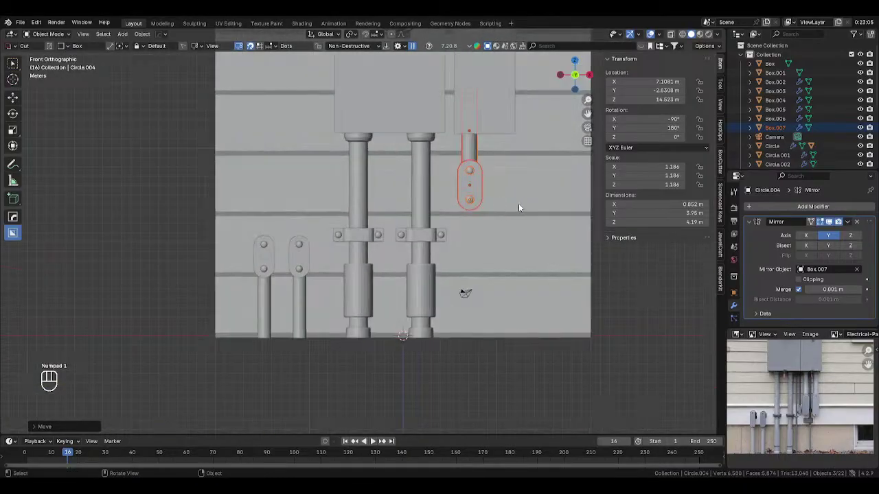
pyautogui.hotkey('shift', 'd')
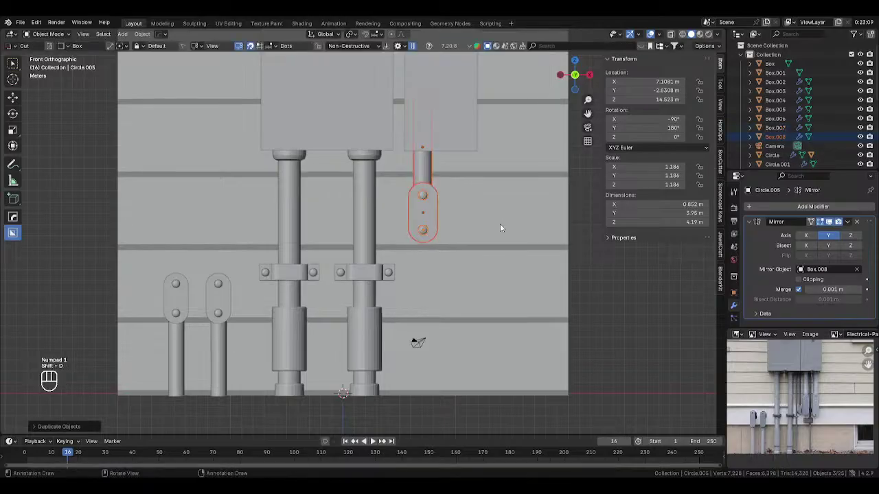
pyautogui.press('x')
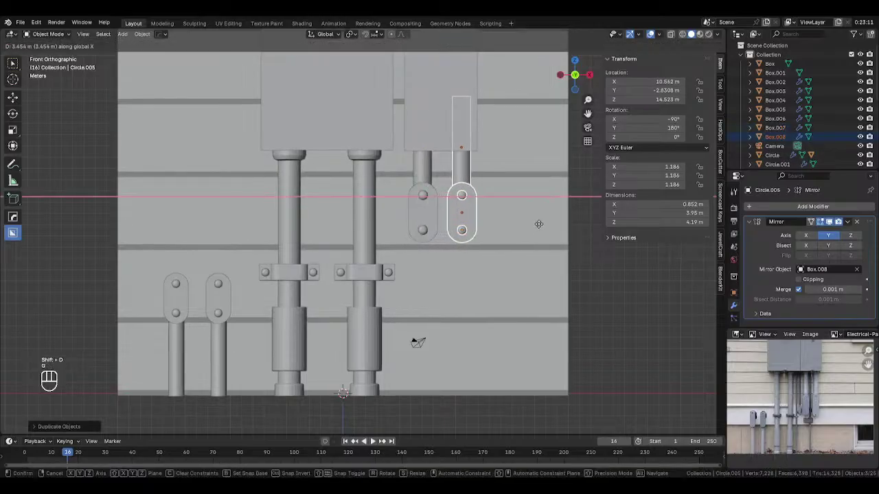
pyautogui.rightClick(538, 224)
pyautogui.press('Delete')
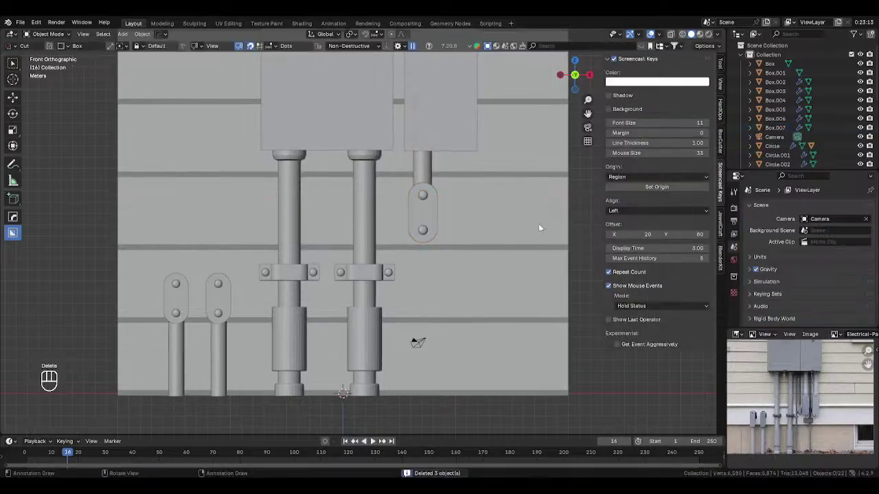
# Step: Add one loop cut around the short hanging pipe and slide it just below the narrower panel box
pyautogui.click(429, 173)
pyautogui.press('Tab')
pyautogui.scroll(2, 355, 179)
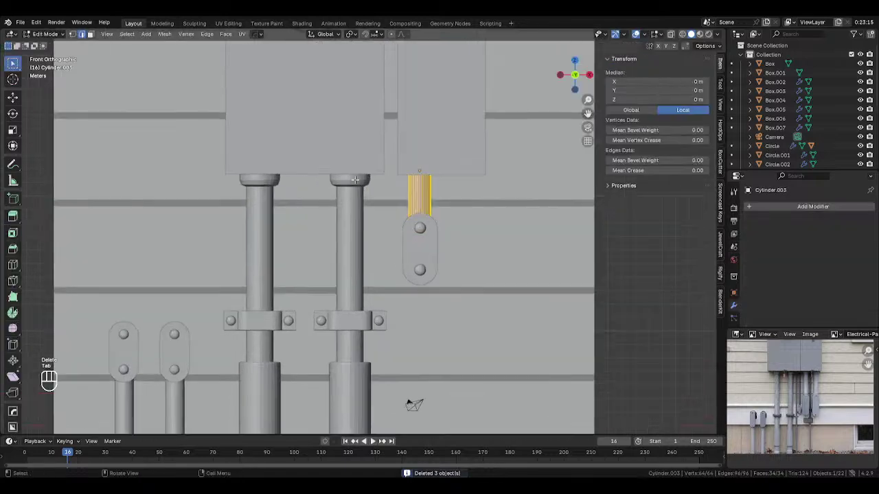
pyautogui.hotkey('alt', 'z')
pyautogui.scroll(2, 412, 165)
pyautogui.hotkey('ctrl', 'r')
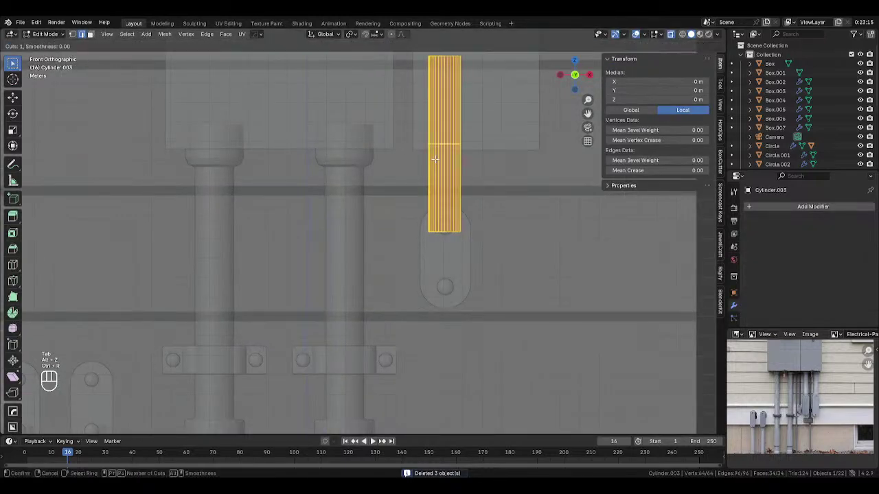
pyautogui.click(435, 161)
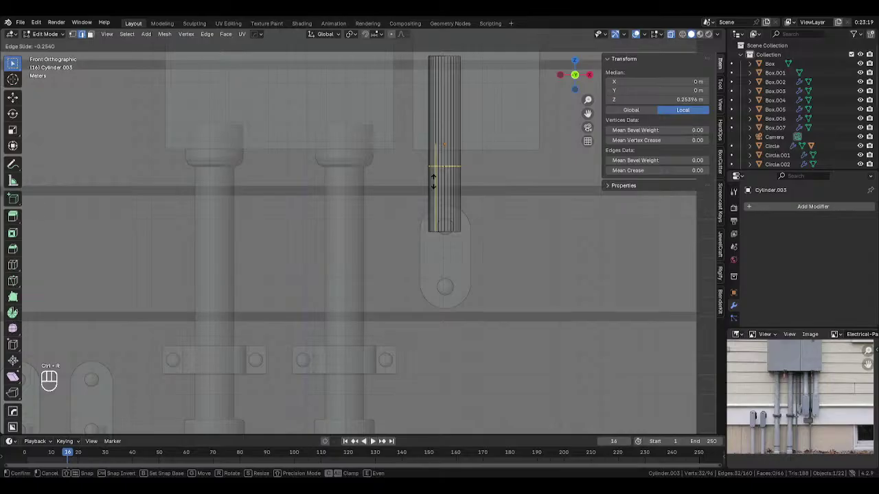
pyautogui.click(435, 182)
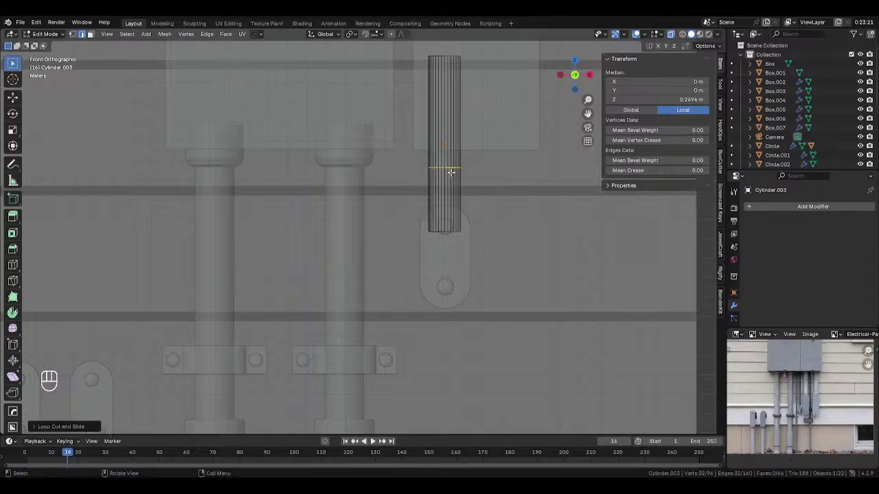
pyautogui.hotkey('alt', 'a')
# Step: Extrude the pipe's faces above the loop cut in place and scale them about 1.39 in X and Y to form a collar
pyautogui.scroll(-2, 430, 138)
pyautogui.press('3')
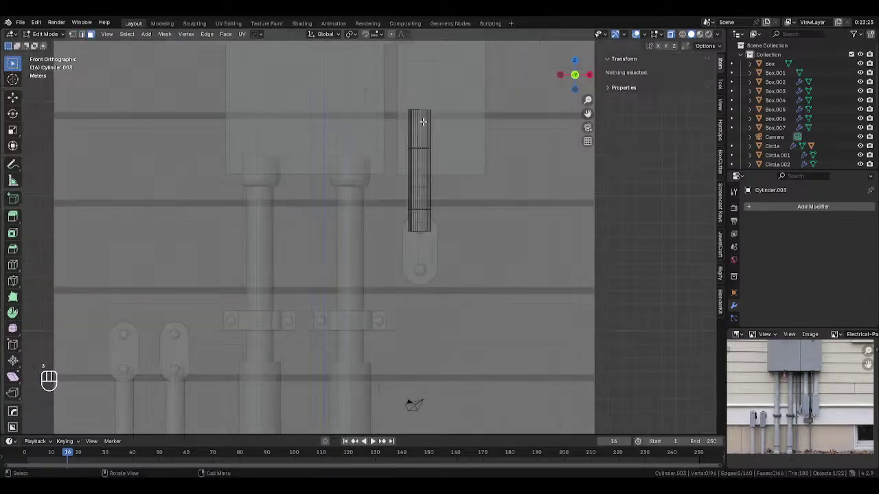
pyautogui.moveTo(377, 74); pyautogui.dragTo(491, 171)
pyautogui.scroll(1, 490, 171)
pyautogui.press('e')
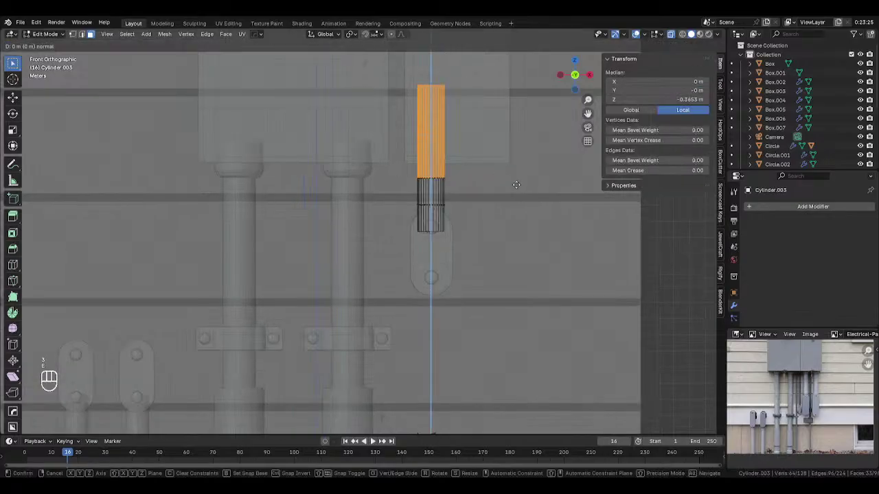
pyautogui.rightClick(516, 185)
pyautogui.press('s')
pyautogui.hotkey('shift', 'z')
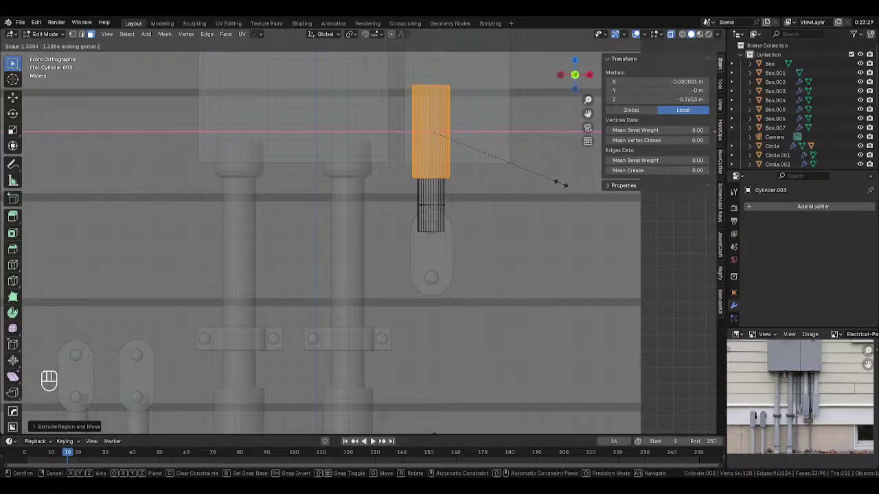
pyautogui.click(560, 183)
# Step: Select the collar's lower outer edge loop and try an 8-segment bevel on it
pyautogui.press('2')
pyautogui.keyDown('alt'); pyautogui.click(455, 180); pyautogui.keyUp('alt')
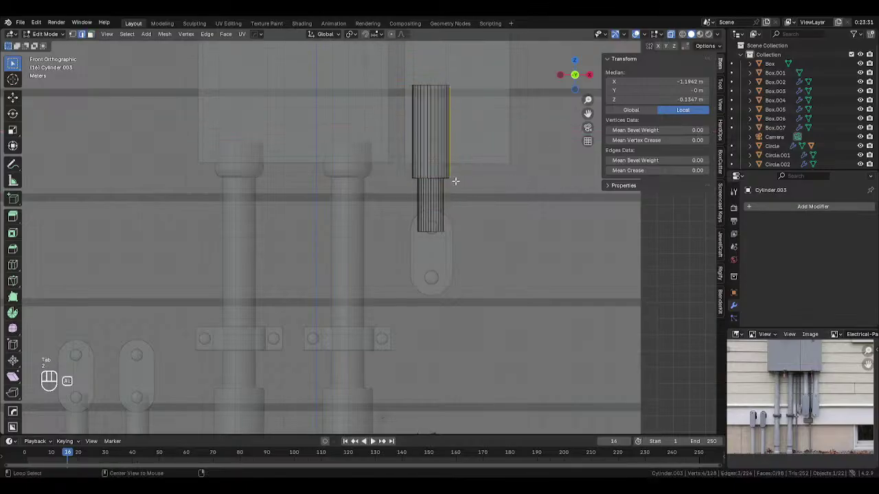
pyautogui.moveTo(455, 181); pyautogui.dragTo(450, 153, button='middle')
pyautogui.hotkey('ctrl', 'b')
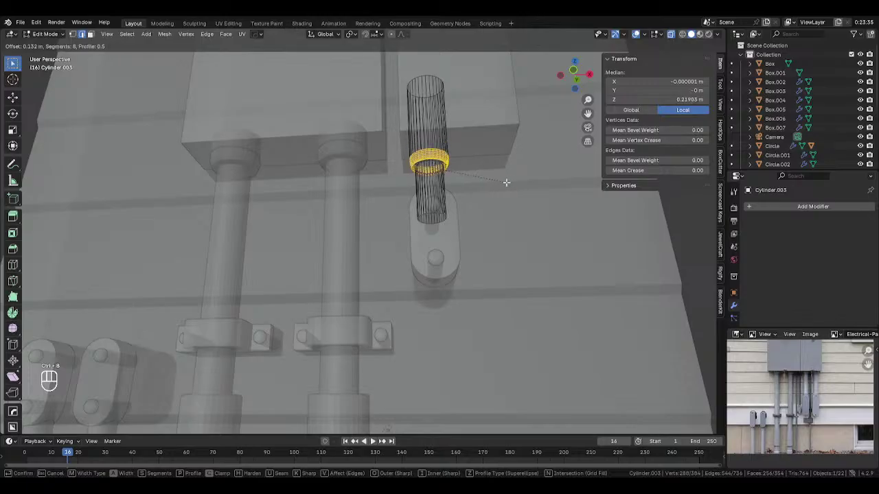
pyautogui.click(479, 191)
# Step: Apply the scale of the short hanging pipe and return to editing its mesh
pyautogui.press('Tab')
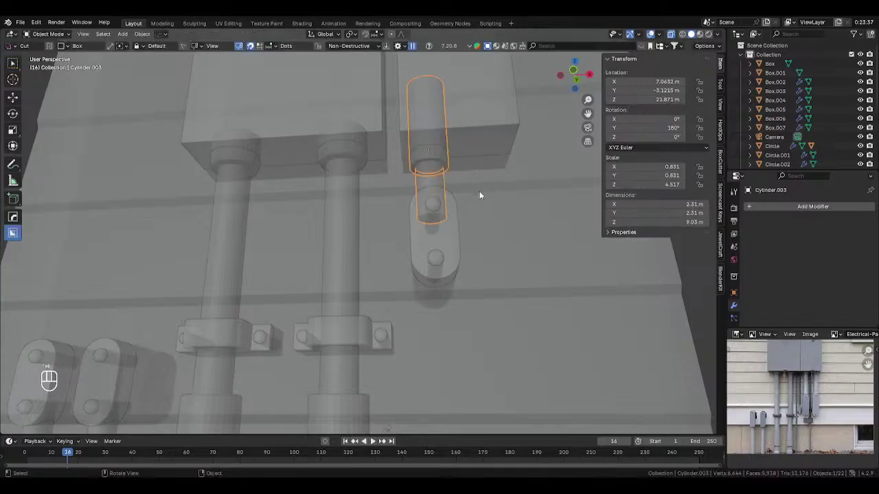
pyautogui.hotkey('ctrl', 'a')
pyautogui.click(478, 192)
pyautogui.press('Tab')
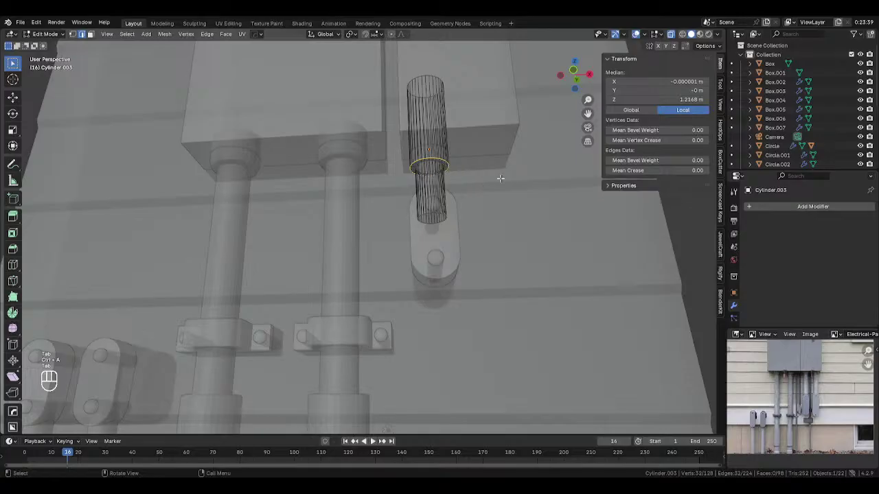
# Step: Try a 5-segment bevel of about 0.5 m on the collar's lower edge and compare it with the neighbouring conduit collars
pyautogui.hotkey('ctrl', 'b')
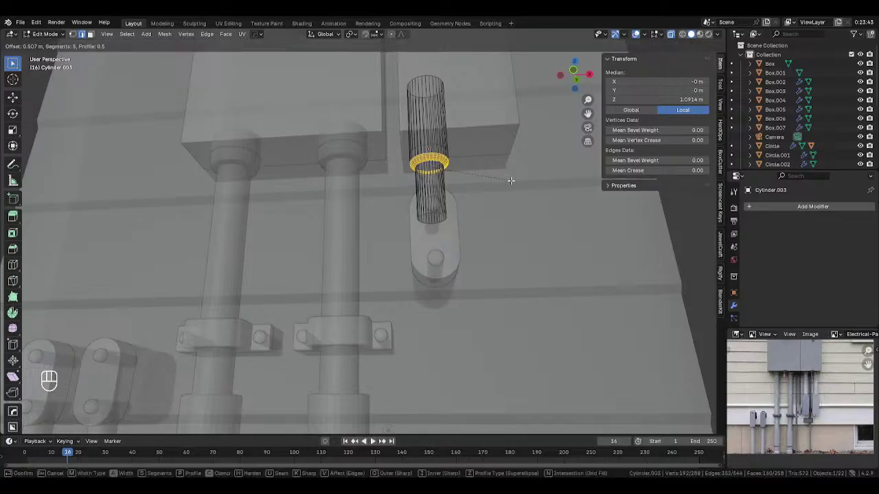
pyautogui.click(508, 181)
pyautogui.press('Tab')
pyautogui.hotkey('alt', 'z')
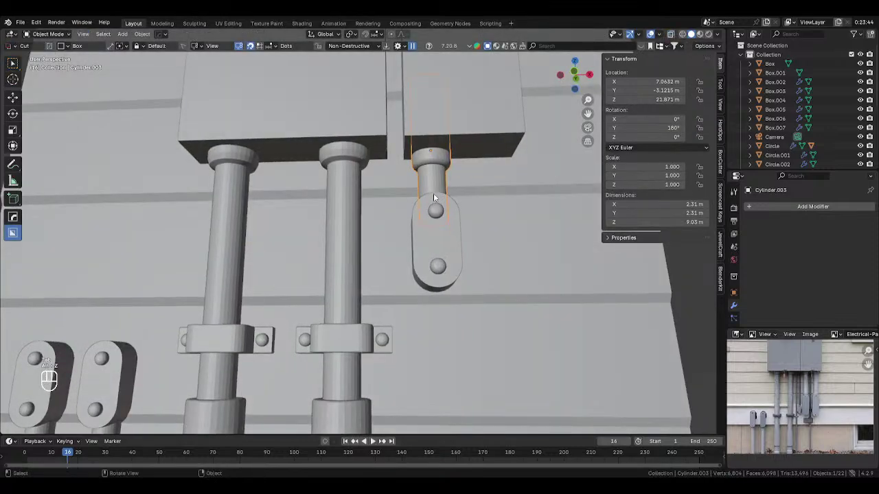
pyautogui.press('KP_1')
pyautogui.scroll(1, 433, 194)
pyautogui.keyDown('shift'); pyautogui.moveTo(439, 186); pyautogui.dragTo(398, 208, button='middle'); pyautogui.keyUp('shift')
pyautogui.scroll(3, 401, 206)
pyautogui.hotkey('ctrl', 'z')
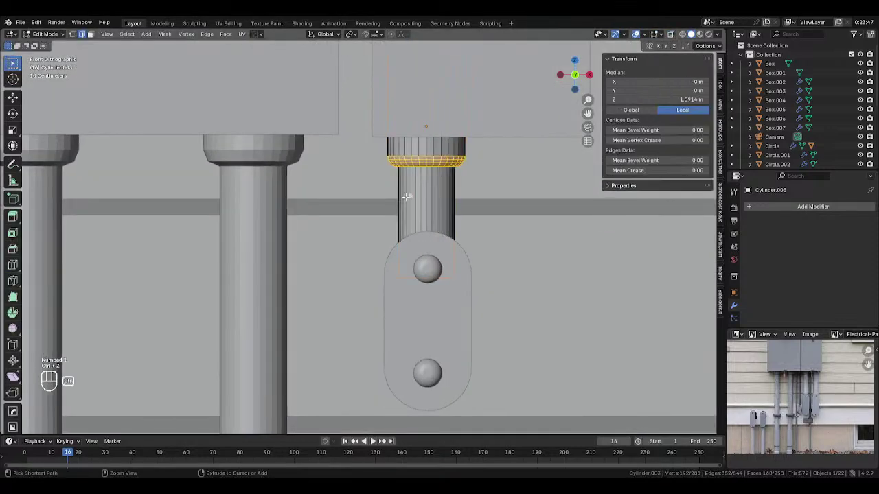
pyautogui.hotkey('ctrl', 'z')
# Step: Bevel the collar's lower edge about 0.25 m with 2 segments
pyautogui.hotkey('ctrl', 'b')
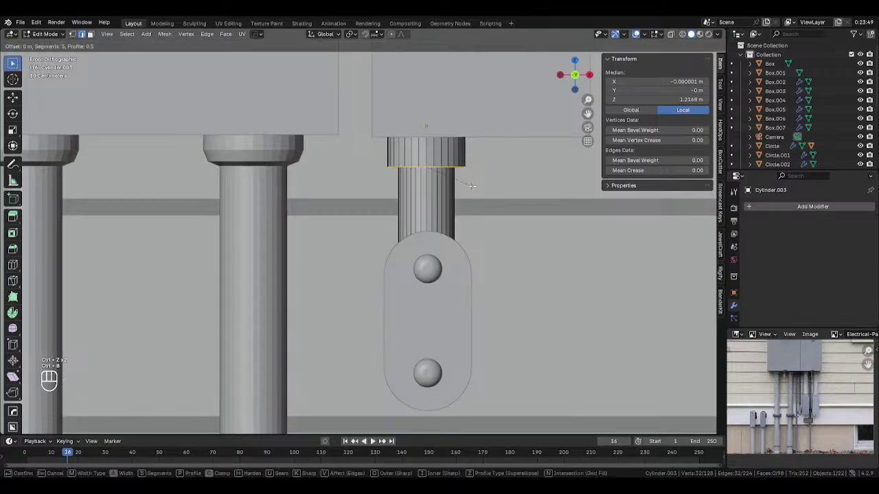
pyautogui.scroll(1, 482, 186)
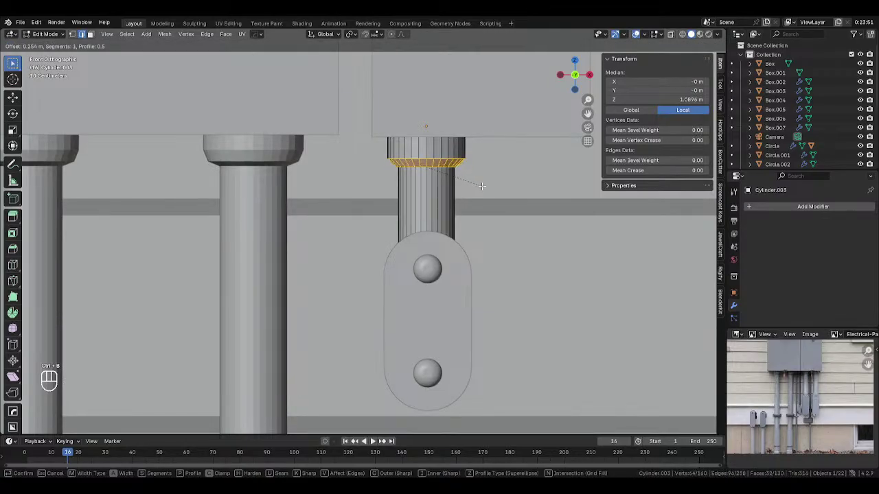
pyautogui.scroll(-1, 481, 186)
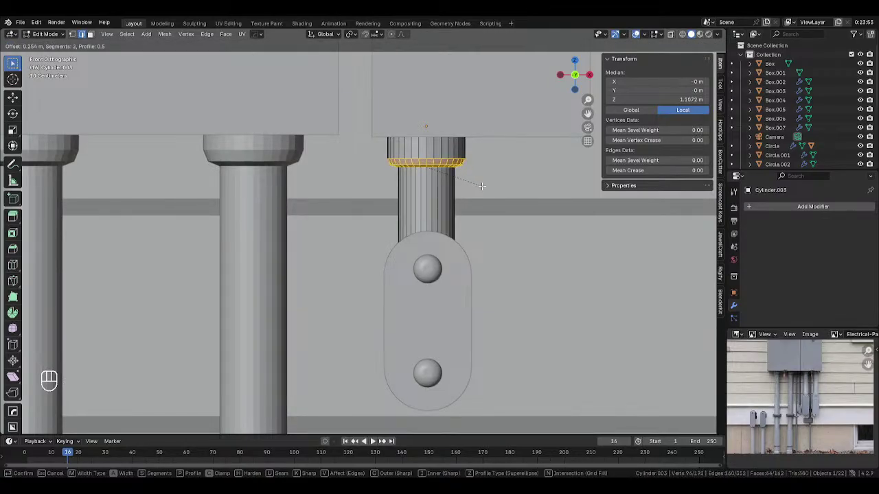
pyautogui.click(449, 172)
pyautogui.press('Tab')
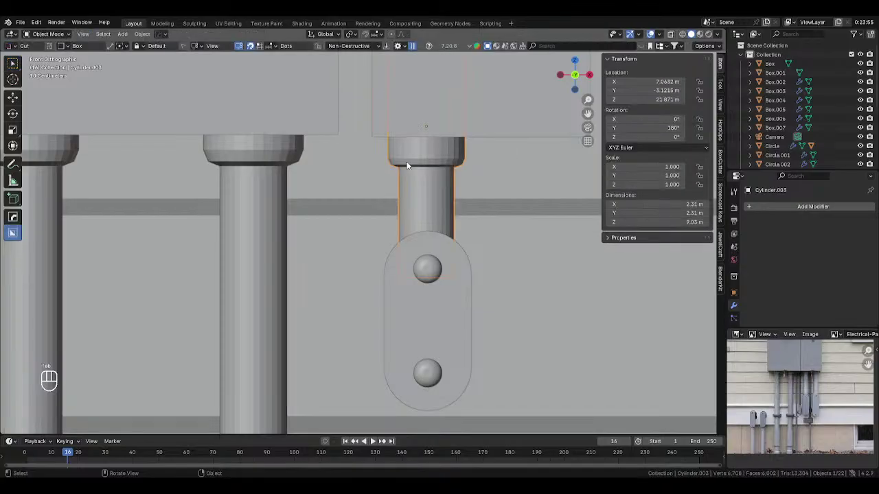
# Step: Raise the upper two edge loops of the collar's bevel slightly along Z
pyautogui.press('Tab')
pyautogui.hotkey('alt', 'z')
pyautogui.moveTo(364, 141); pyautogui.dragTo(482, 165)
pyautogui.press('g')
pyautogui.press('z')
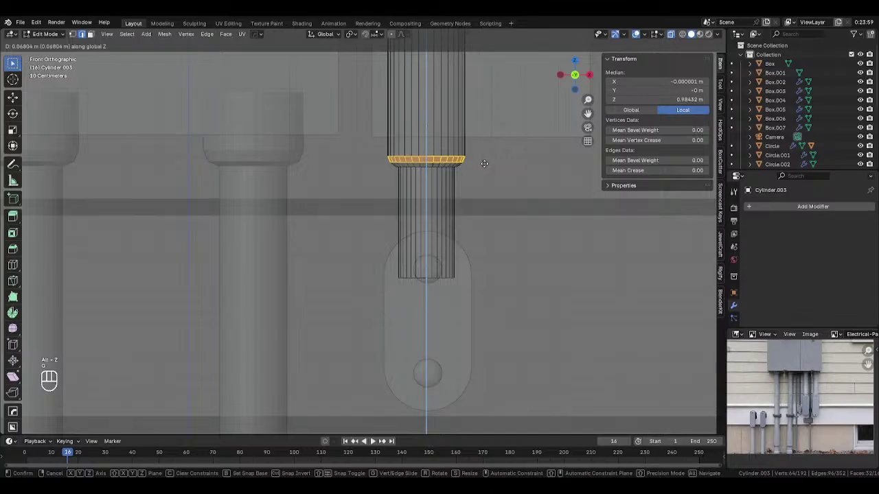
pyautogui.click(482, 162)
# Step: Adjust the height of the middle edge loop of the collar's bevel along Z and finish editing the pipe
pyautogui.press('2')
pyautogui.keyDown('alt'); pyautogui.click(448, 160); pyautogui.keyUp('alt')
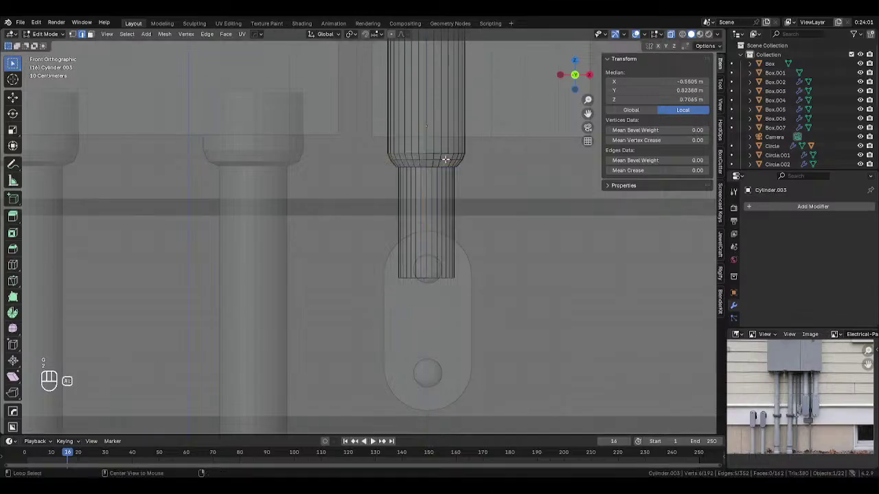
pyautogui.keyDown('alt'); pyautogui.click(445, 161); pyautogui.keyUp('alt')
pyautogui.press('g')
pyautogui.press('z')
pyautogui.click(500, 166)
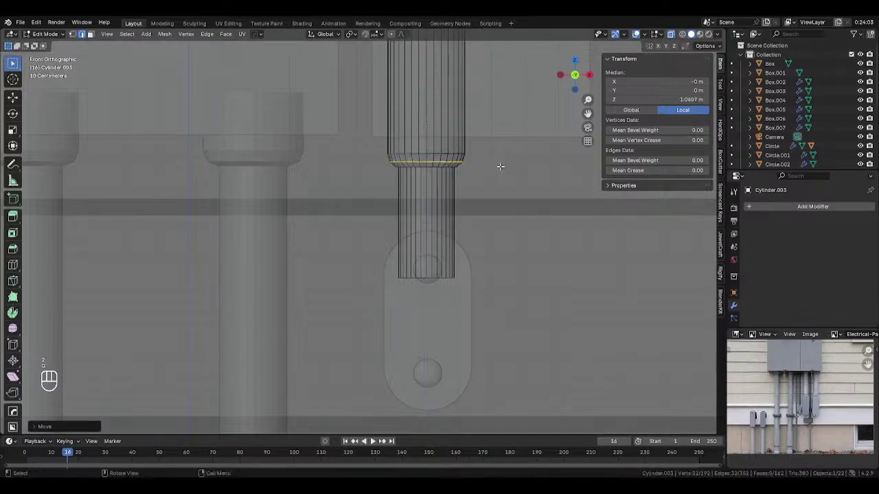
pyautogui.press('Tab')
pyautogui.scroll(-5, 431, 172)
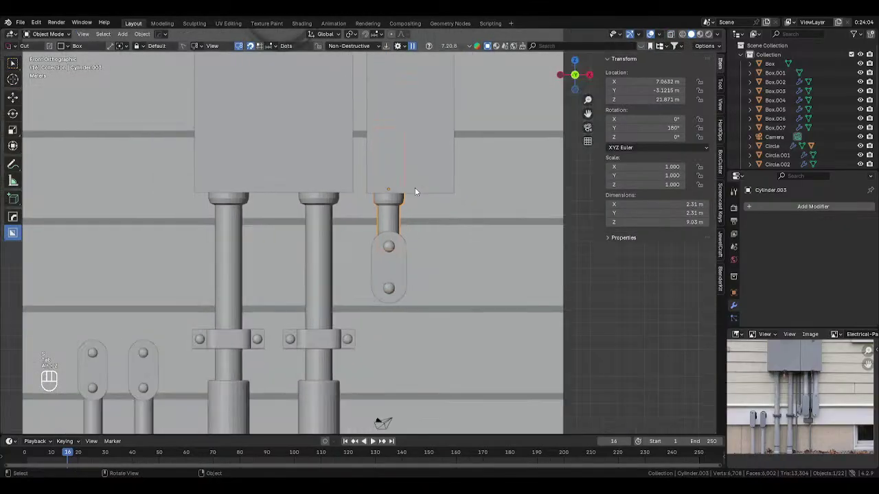
pyautogui.hotkey('alt', 'z')
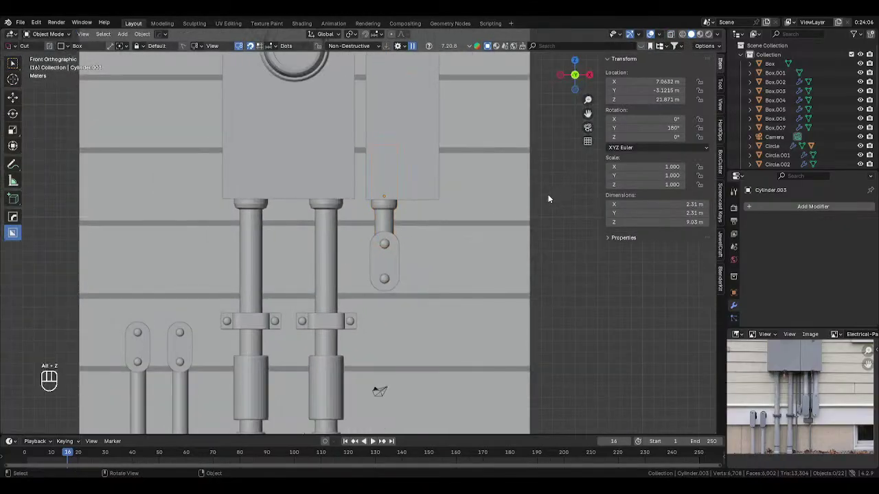
# Step: Duplicate the collared pipe, rounded box and bolts together and offset the copy about 3.27 m along positive X
pyautogui.scroll(3, 432, 198)
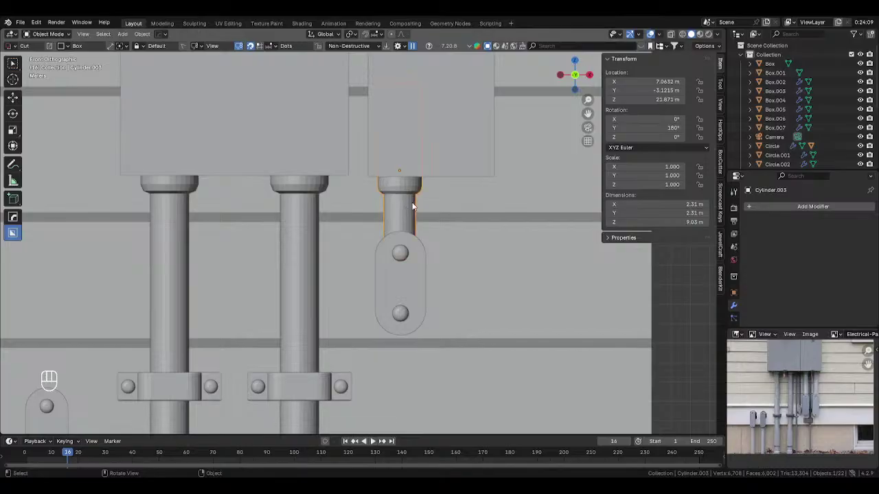
pyautogui.click(404, 256)
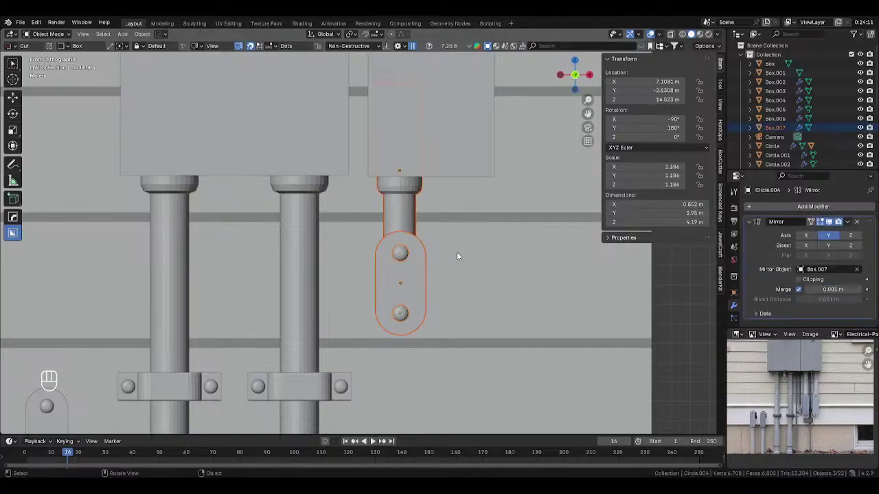
pyautogui.hotkey('shift', 'd')
pyautogui.press('x')
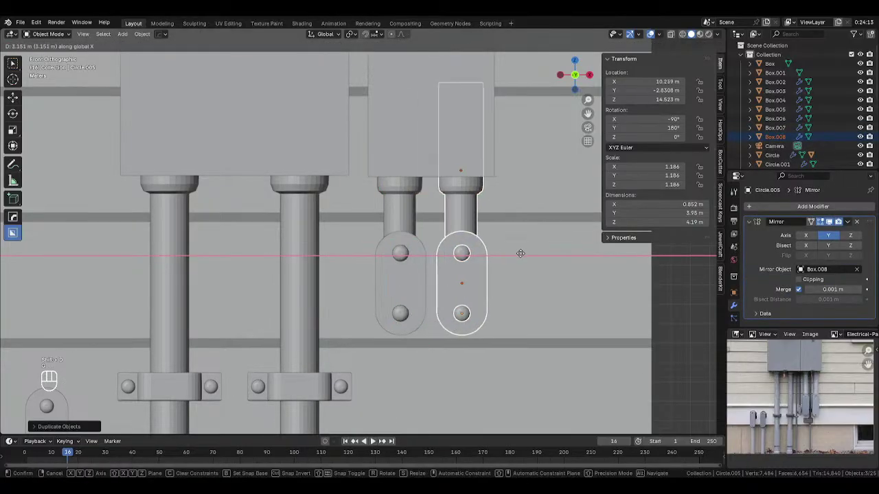
pyautogui.click(520, 253)
# Step: Set the base colour of the siding wall's material to a pale yellow-beige with hue 0.126 and saturation 0.449
pyautogui.scroll(-4, 516, 252)
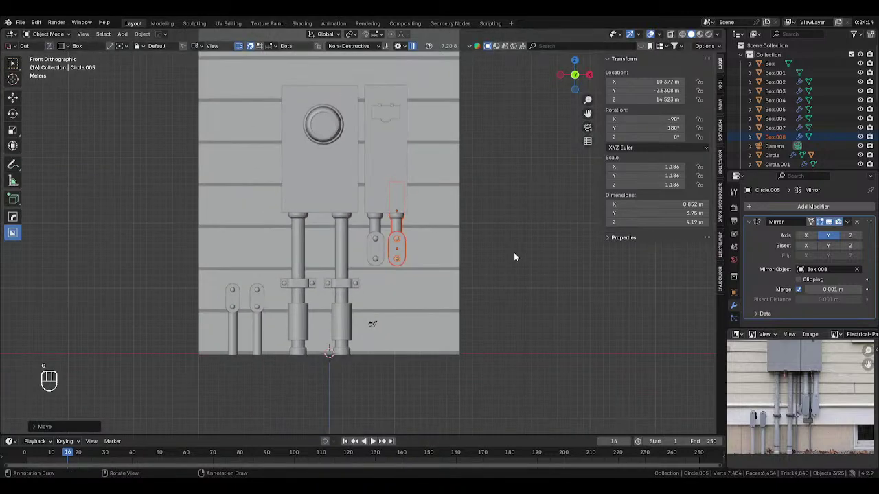
pyautogui.scroll(-3, 483, 254)
pyautogui.click(416, 289)
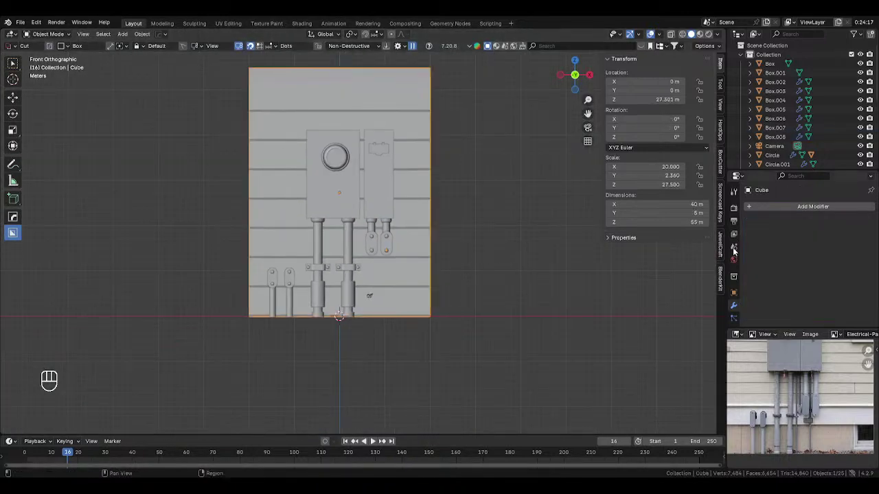
pyautogui.scroll(-3, 734, 275)
pyautogui.click(733, 314)
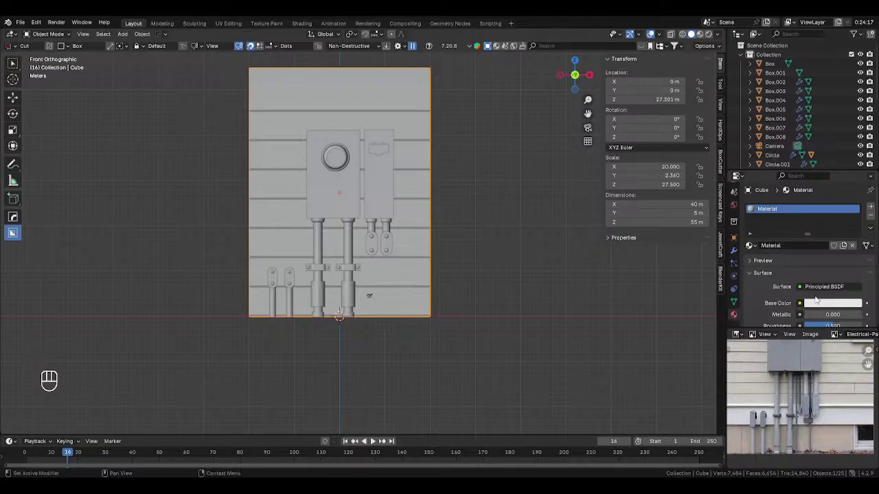
pyautogui.click(834, 304)
pyautogui.moveTo(806, 199); pyautogui.dragTo(799, 208)
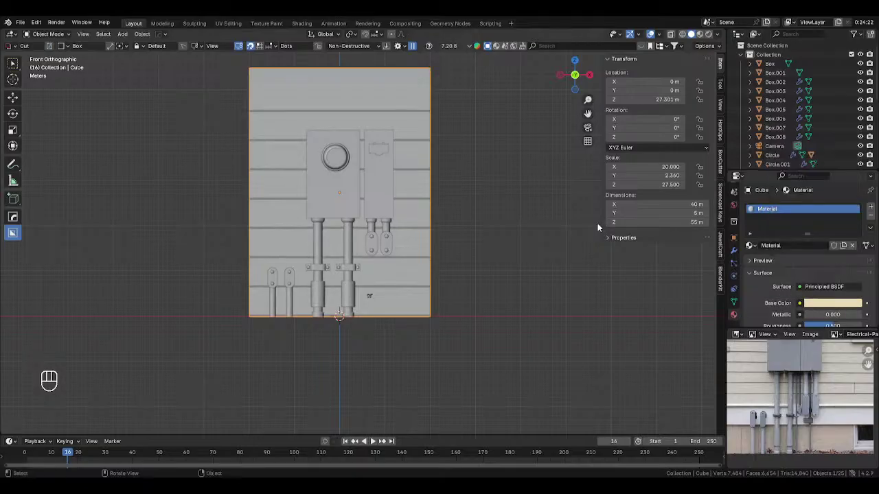
# Step: Switch the viewport to rendered shading and darken the wall's base colour to hue 0.114, saturation 0.365, value 0.507
pyautogui.press('z')
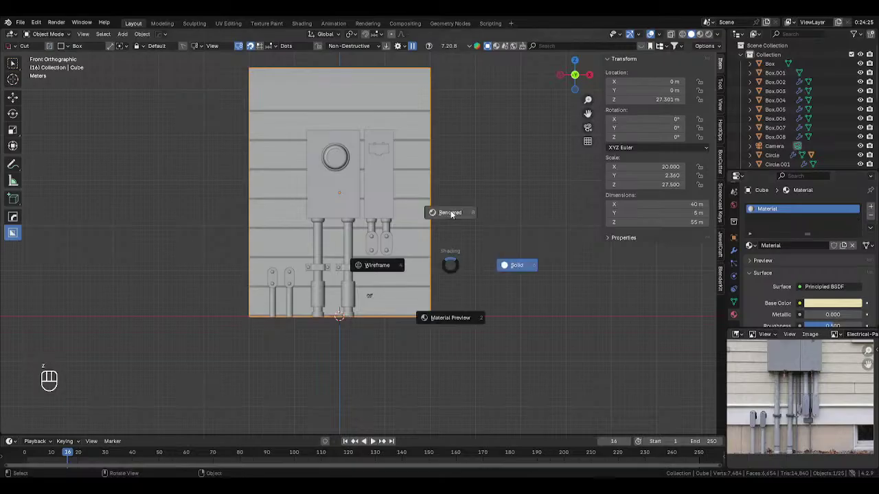
pyautogui.click(515, 263)
pyautogui.click(832, 305)
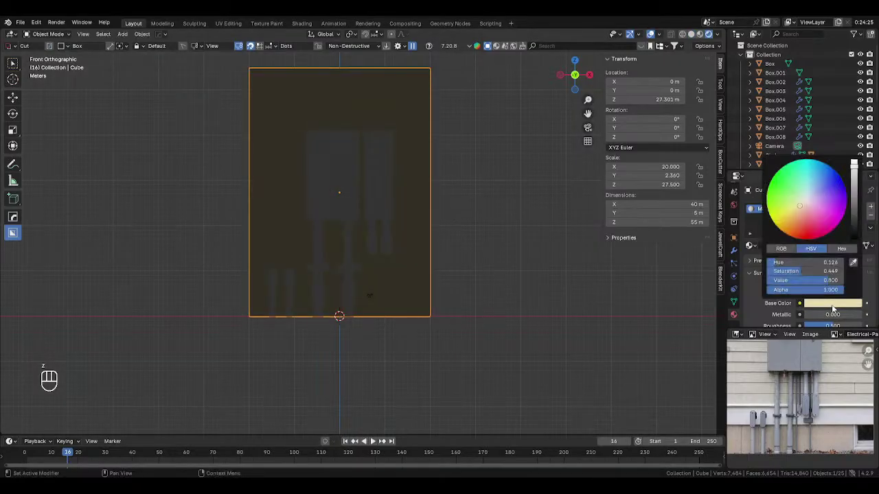
pyautogui.moveTo(854, 175); pyautogui.dragTo(854, 188)
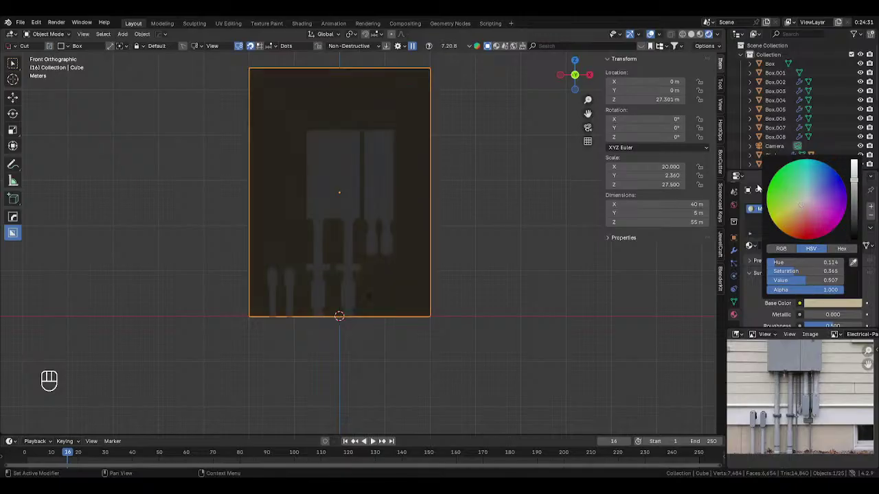
# Step: Change the scene's light to a Sun with a strength of 5
pyautogui.scroll(-5, 783, 143)
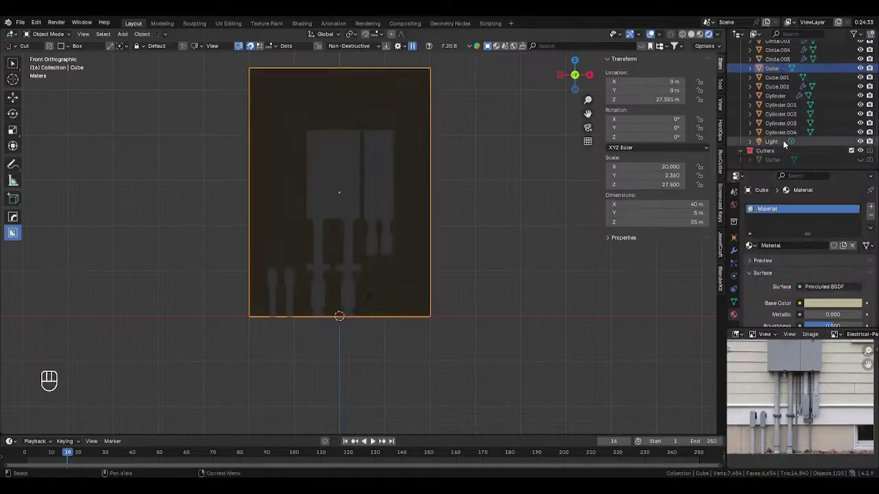
pyautogui.click(784, 143)
pyautogui.click(796, 247)
pyautogui.doubleClick(822, 270)
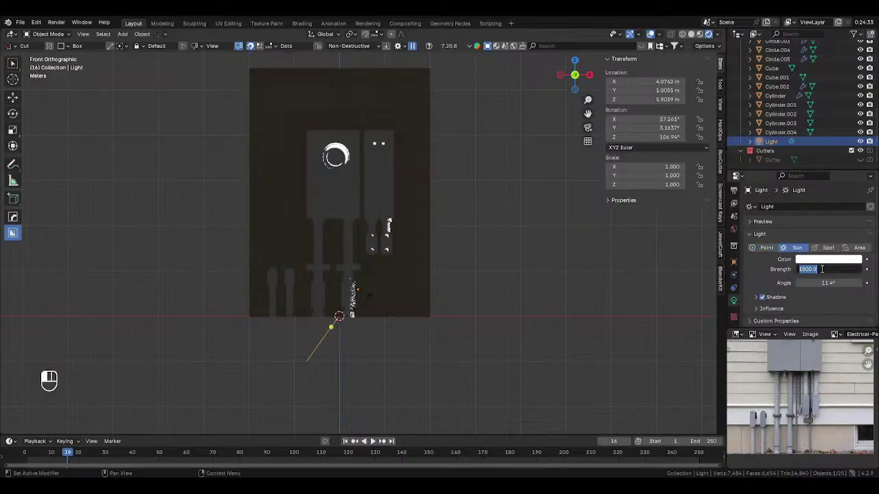
pyautogui.write('5')
pyautogui.press('Return')
# Step: Move the sun in front of the wall along Y to about -23.8 m and raise it along Z to about 28.6 m
pyautogui.moveTo(547, 247); pyautogui.dragTo(465, 250, button='middle')
pyautogui.press('g')
pyautogui.press('y')
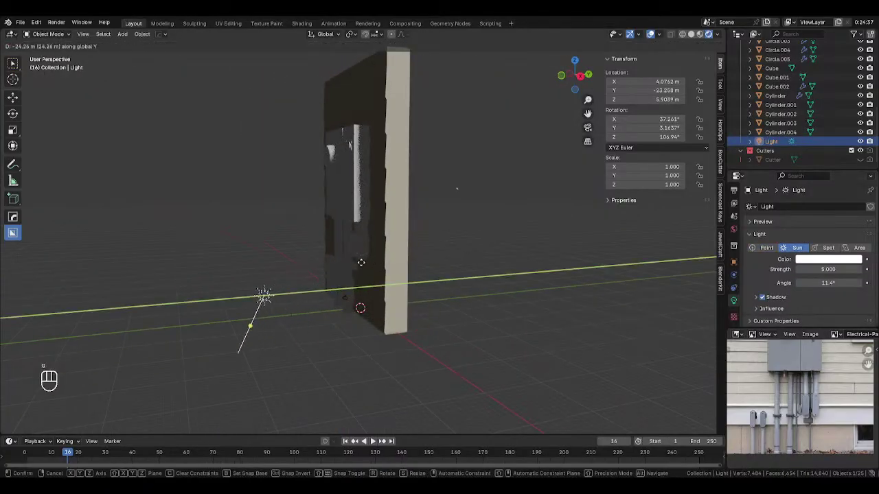
pyautogui.click(357, 261)
pyautogui.press('g')
pyautogui.press('z')
pyautogui.click(349, 157)
# Step: Re-aim the sun so it lights the wall's front and move it along X to about 14.2 m
pyautogui.moveTo(245, 221); pyautogui.dragTo(287, 216)
pyautogui.moveTo(286, 216); pyautogui.dragTo(369, 213, button='middle')
pyautogui.press('g')
pyautogui.press('x')
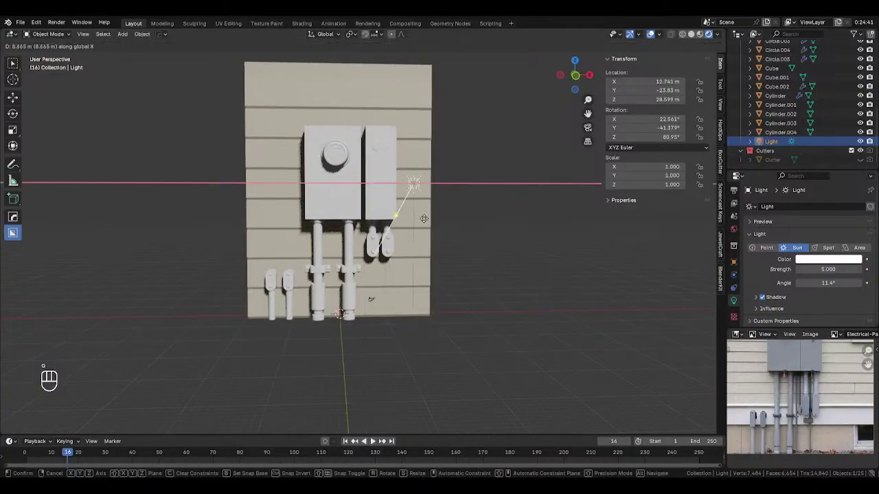
pyautogui.click(375, 228)
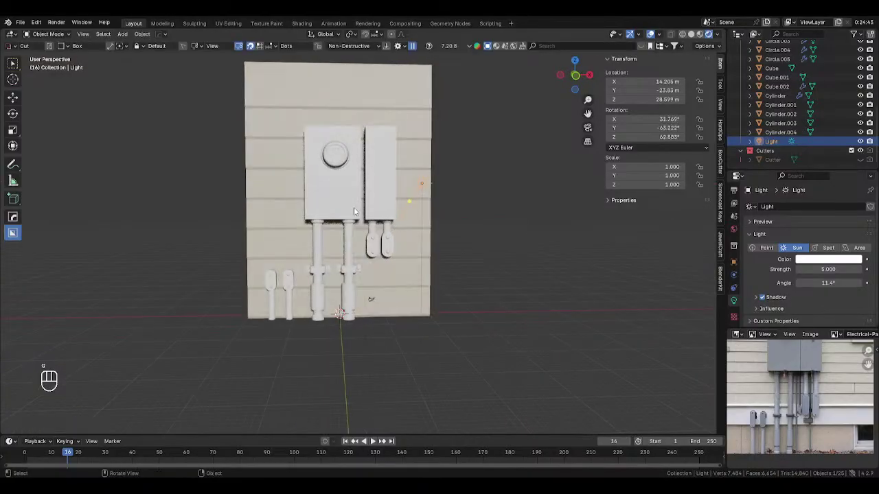
# Step: Create a new material on the large meter box with its base colour sampled from the grey panel in the reference photo
pyautogui.click(353, 212)
pyautogui.click(821, 245)
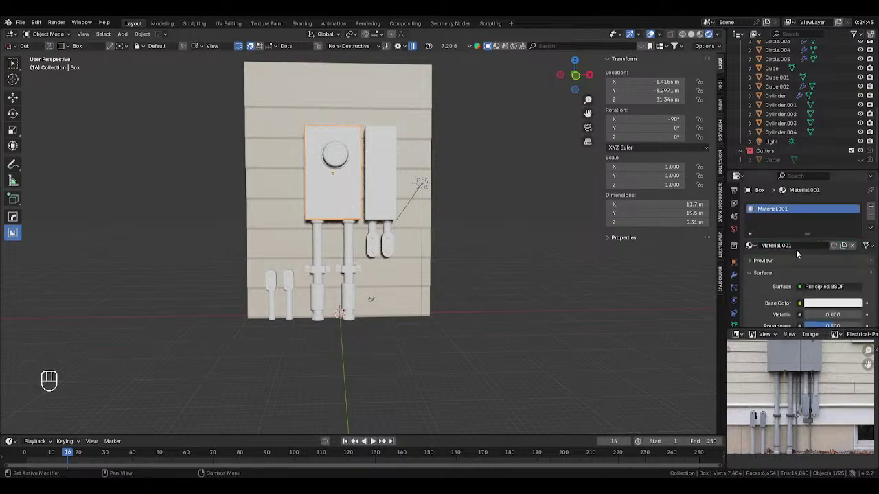
pyautogui.click(827, 303)
pyautogui.click(852, 264)
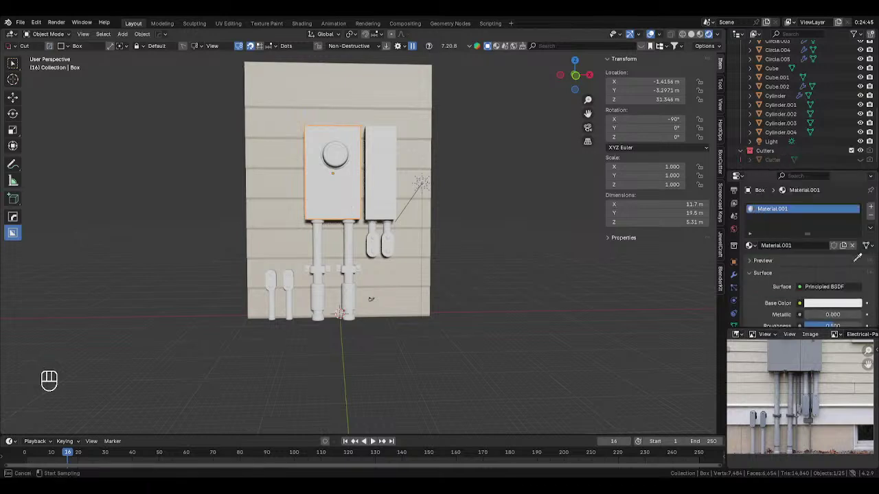
pyautogui.click(790, 352)
# Step: Assign the grey Material.001 to the clamped conduits and to the left collared pipe under the narrow box
pyautogui.click(349, 241)
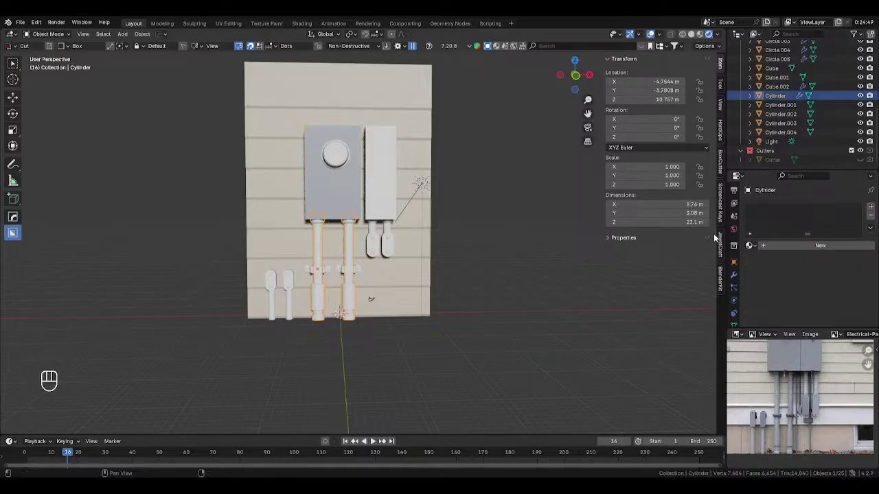
pyautogui.click(750, 245)
pyautogui.click(762, 267)
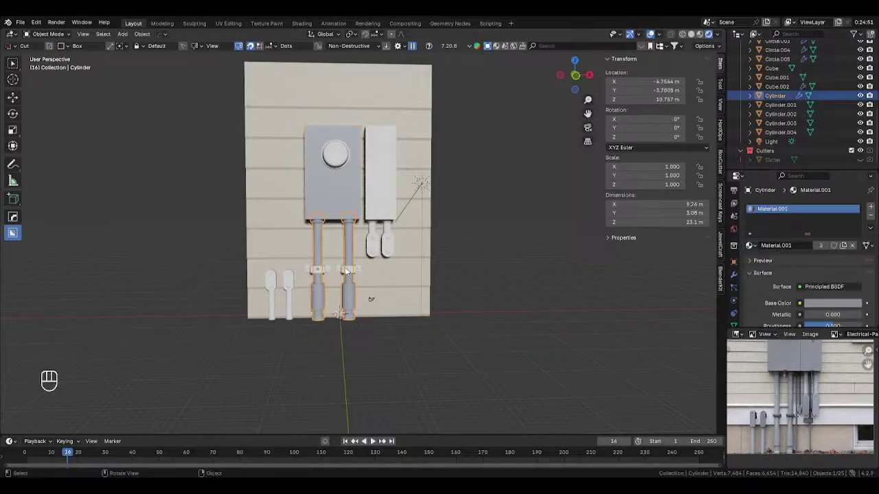
pyautogui.click(376, 235)
pyautogui.click(750, 245)
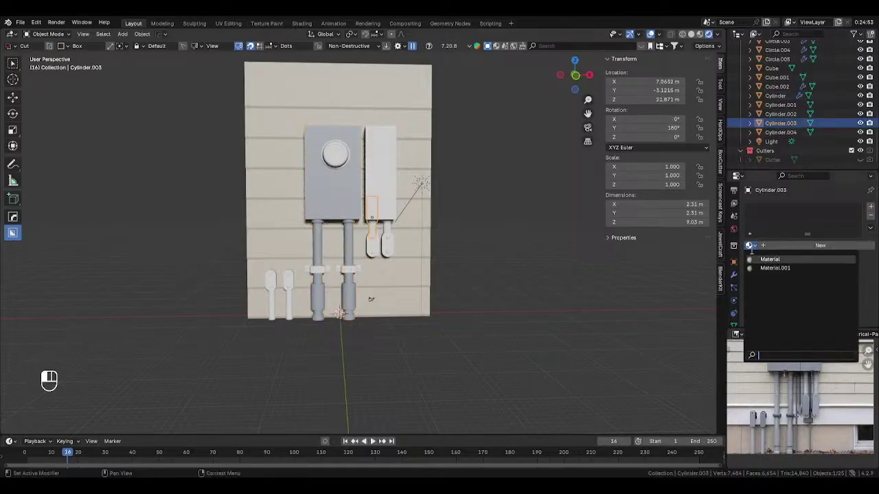
pyautogui.click(762, 268)
# Step: Assign Material.001 to the narrow box and to the latch plate on its front
pyautogui.click(380, 182)
pyautogui.click(750, 245)
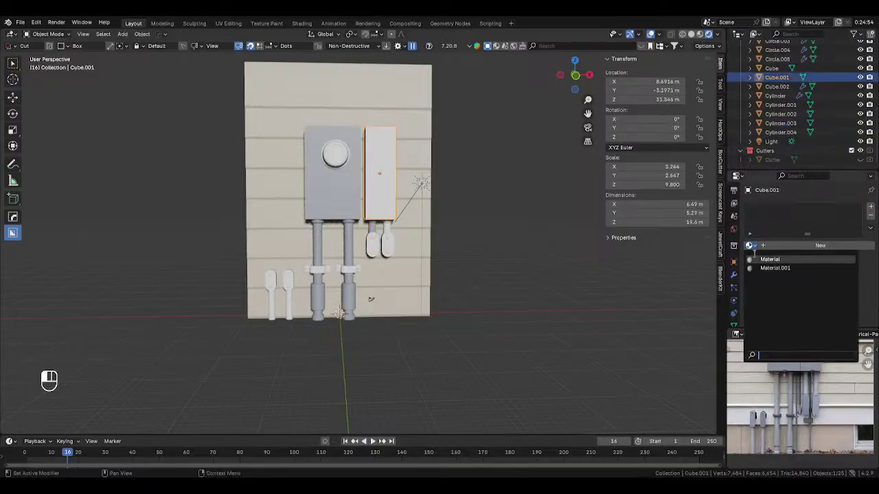
pyautogui.click(762, 268)
pyautogui.click(381, 146)
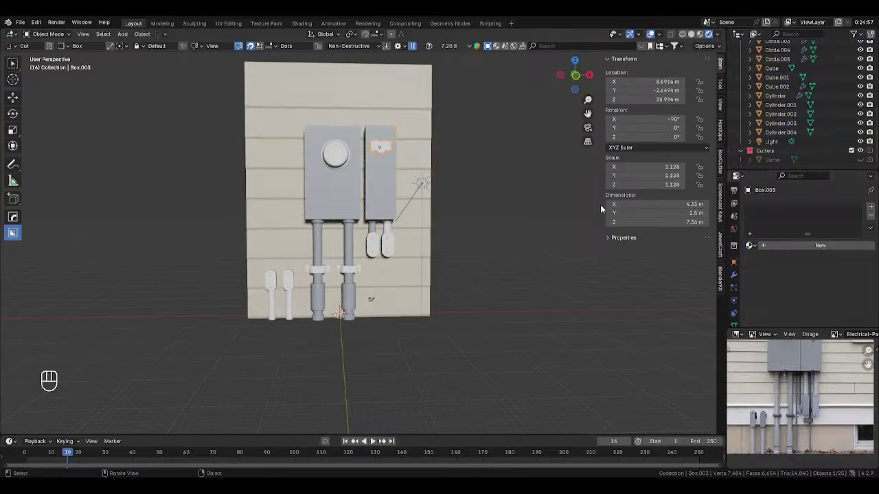
pyautogui.click(751, 245)
pyautogui.click(762, 268)
# Step: Assign Material.001 to the two small blocks above the latch plate
pyautogui.scroll(3, 417, 139)
pyautogui.keyDown('shift'); pyautogui.moveTo(418, 139); pyautogui.dragTo(382, 110, button='middle'); pyautogui.keyUp('shift')
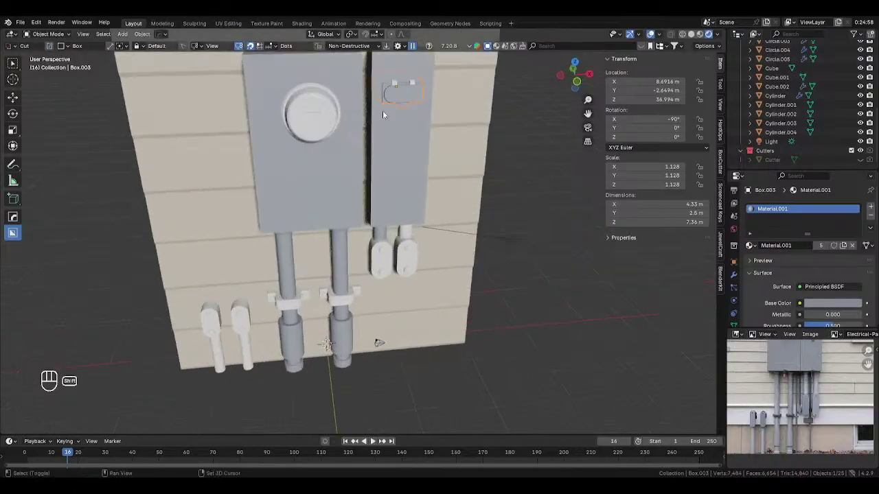
pyautogui.scroll(2, 388, 138)
pyautogui.click(397, 158)
pyautogui.click(751, 245)
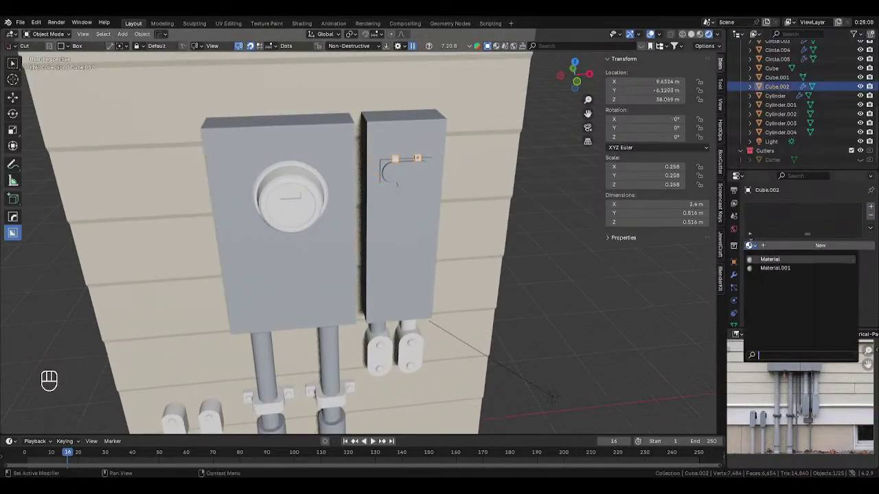
pyautogui.click(762, 268)
# Step: Assign Material.001 to the round meter on the large box
pyautogui.moveTo(359, 213); pyautogui.dragTo(336, 176, button='middle')
pyautogui.scroll(-3, 337, 175)
pyautogui.keyDown('shift'); pyautogui.moveTo(382, 237); pyautogui.dragTo(372, 144, button='middle'); pyautogui.keyUp('shift')
pyautogui.click(371, 146)
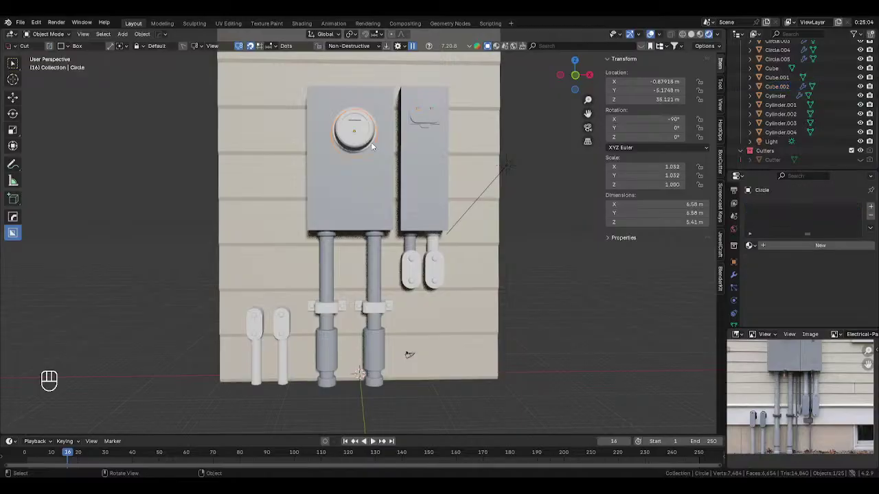
pyautogui.click(751, 245)
pyautogui.click(765, 267)
# Step: Assign Material.001 to the right collared pipe under the narrow box and to both short pipes at the wall's lower left
pyautogui.click(431, 251)
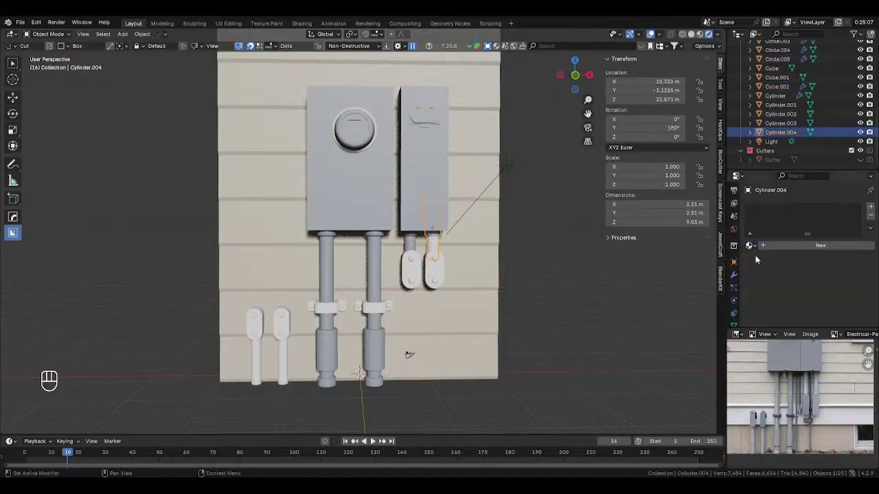
pyautogui.click(751, 245)
pyautogui.click(769, 267)
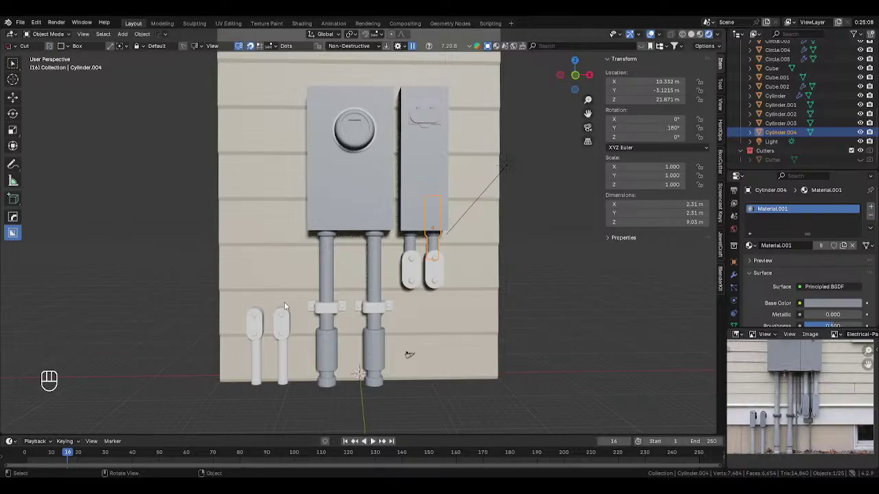
pyautogui.click(277, 356)
pyautogui.click(750, 245)
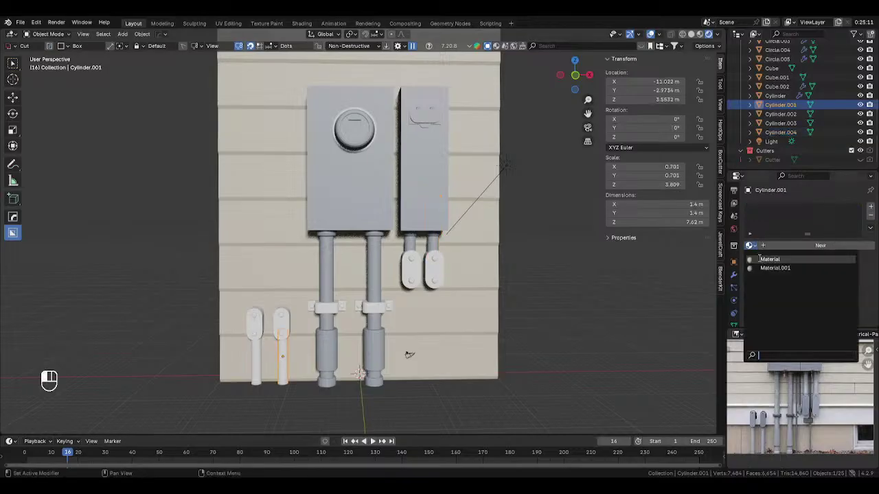
pyautogui.click(769, 268)
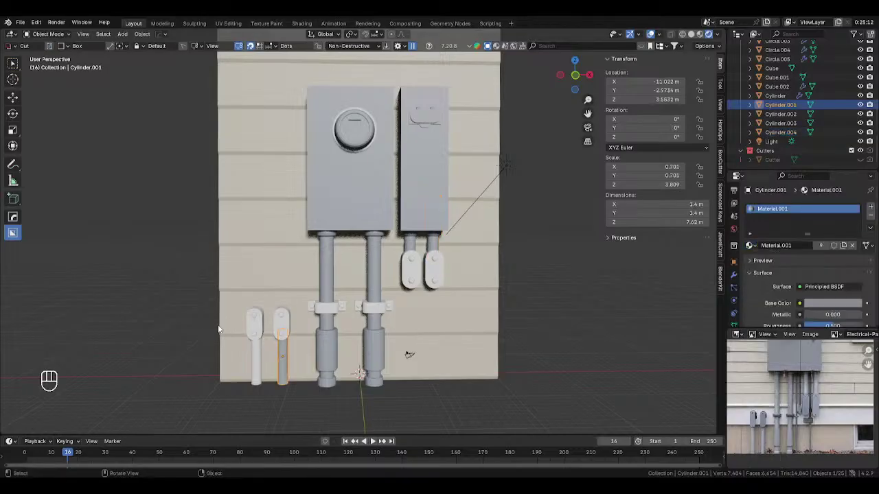
pyautogui.click(256, 354)
pyautogui.click(750, 245)
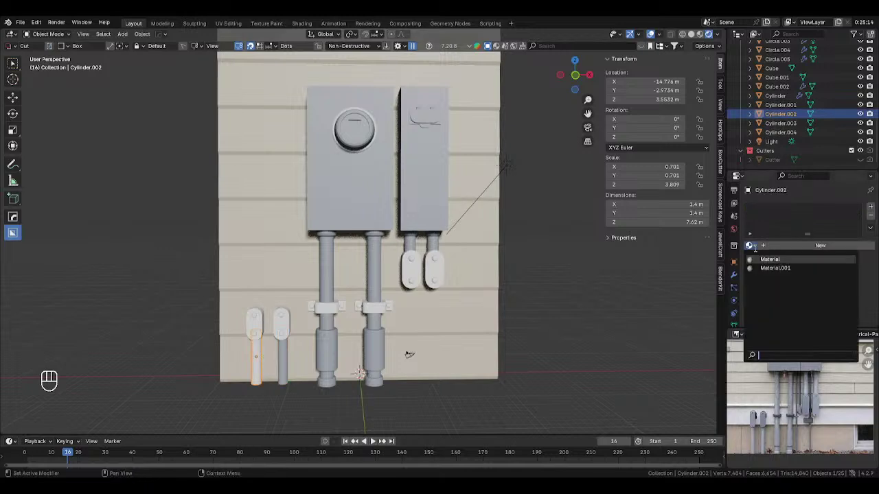
pyautogui.click(769, 269)
# Step: Assign Material.001 to the two rounded boxes on the short pipes at the wall's lower left
pyautogui.click(281, 320)
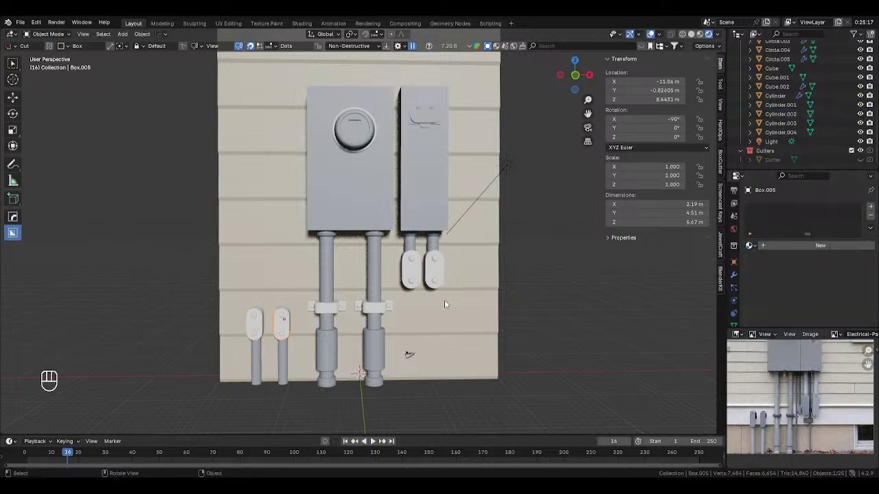
pyautogui.click(750, 245)
pyautogui.click(769, 269)
pyautogui.click(257, 323)
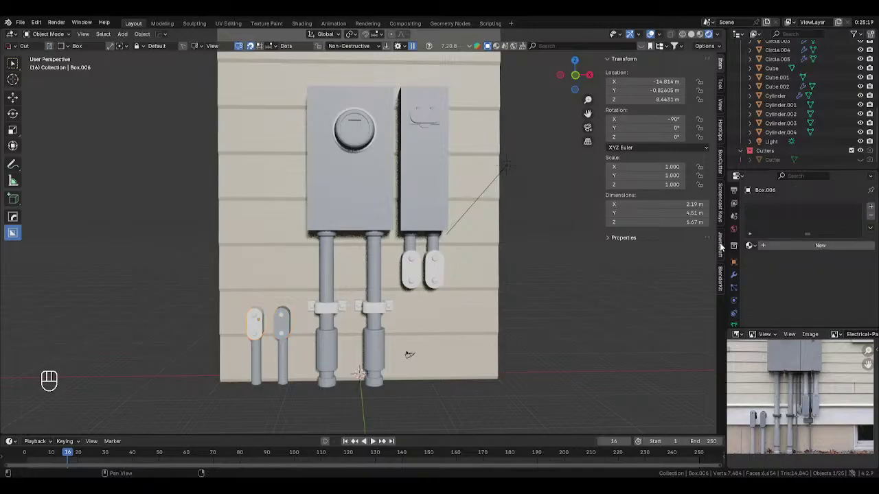
pyautogui.click(750, 245)
pyautogui.click(770, 269)
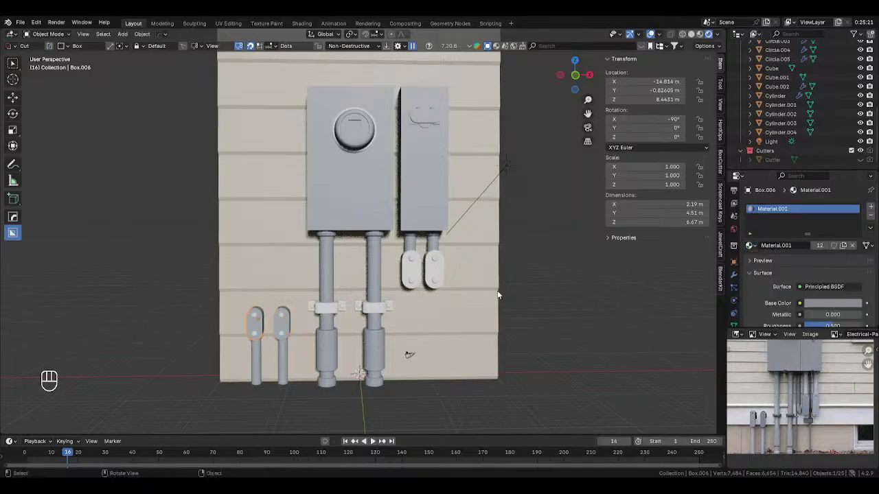
# Step: Assign Material.001 to the two rounded boxes hanging below the narrow box
pyautogui.click(412, 270)
pyautogui.click(751, 245)
pyautogui.click(770, 269)
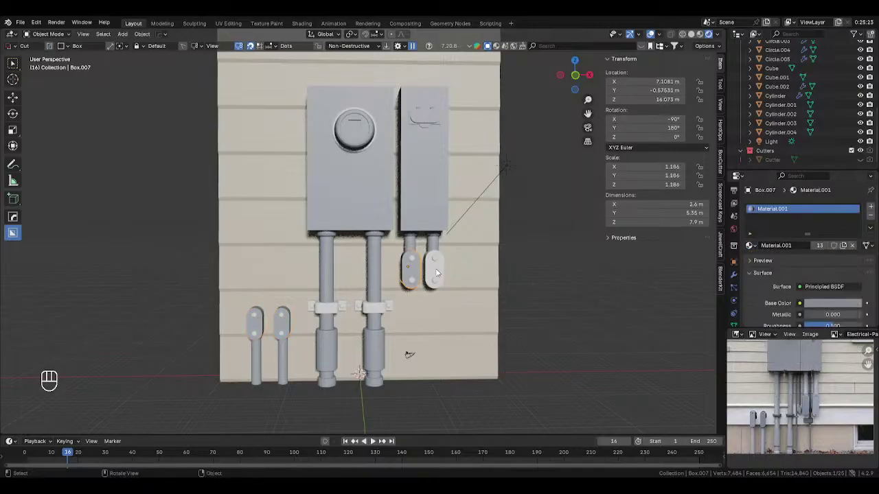
pyautogui.click(437, 274)
pyautogui.click(751, 246)
pyautogui.click(770, 269)
# Step: Create a new dark grey material with colour value 0.074 on the bolts of the left rounded box below the narrow box
pyautogui.click(412, 263)
pyautogui.click(800, 245)
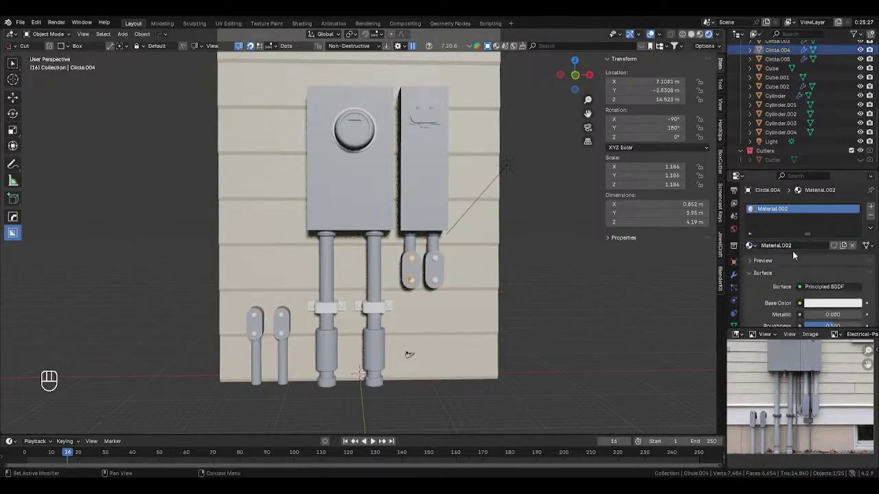
pyautogui.click(832, 303)
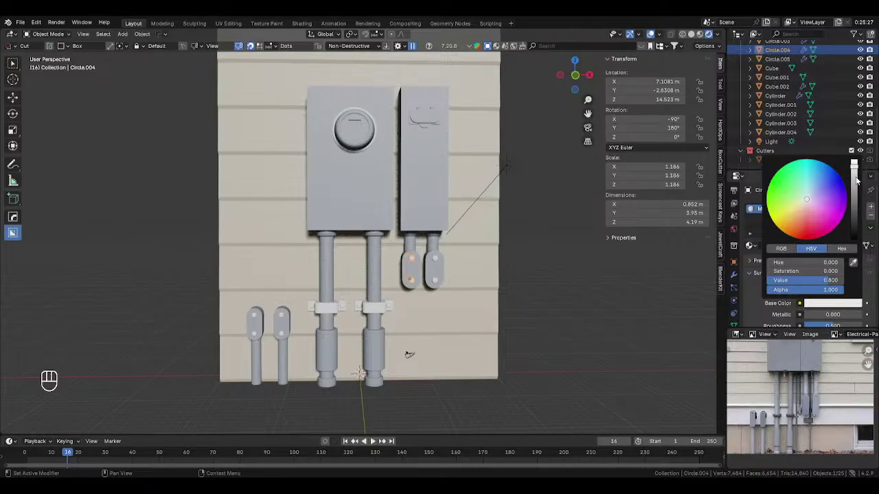
pyautogui.moveTo(856, 180); pyautogui.dragTo(853, 216)
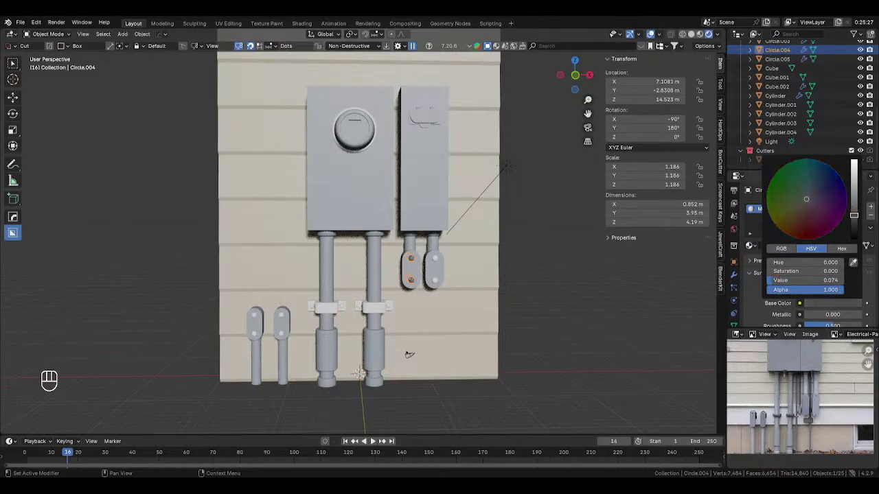
pyautogui.click(436, 257)
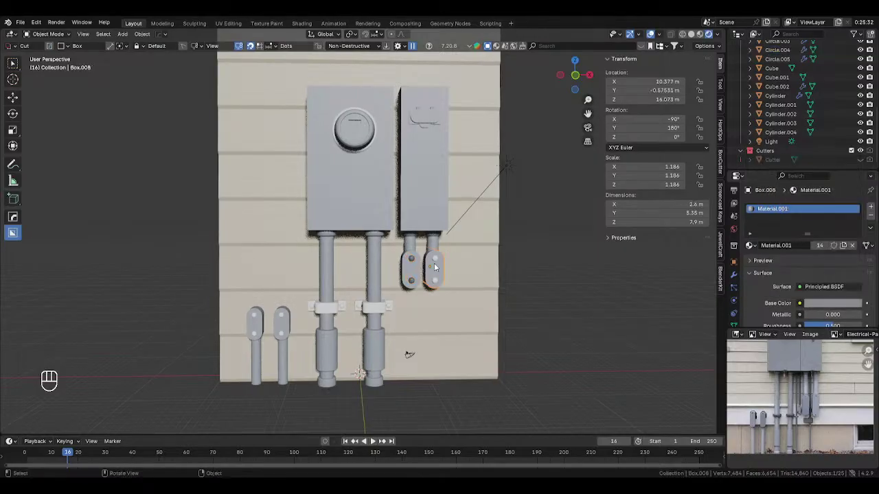
# Step: Assign Material.002 to the bolts of the right rounded box below the narrow box
pyautogui.click(754, 246)
pyautogui.click(763, 277)
# Step: Move the sun light in the front view to empty space well to the right of the wall, at about X 68 m
pyautogui.moveTo(453, 206); pyautogui.dragTo(454, 179, button='middle')
pyautogui.press('KP_1')
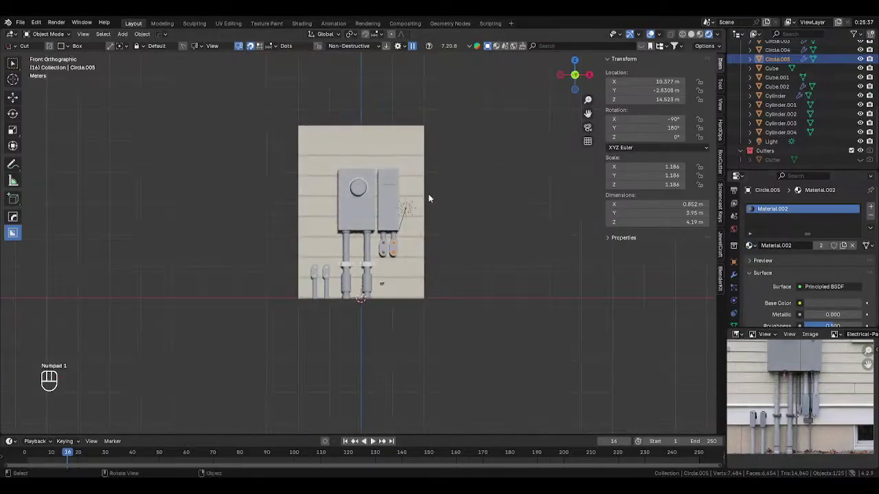
pyautogui.click(405, 208)
pyautogui.press('g')
pyautogui.click(575, 209)
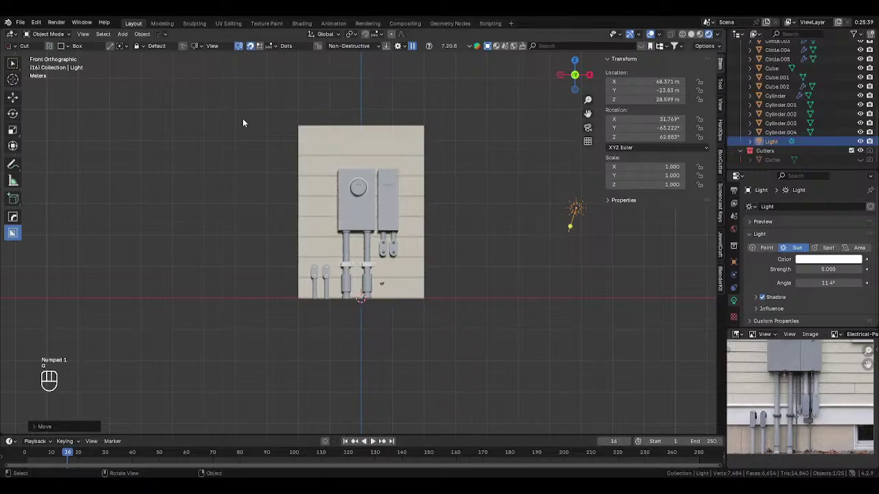
# Step: Duplicate the wall with all its boxes and pipes, excluding the light, and shift the copy about 46 m along negative X
pyautogui.moveTo(236, 113); pyautogui.dragTo(232, 210)
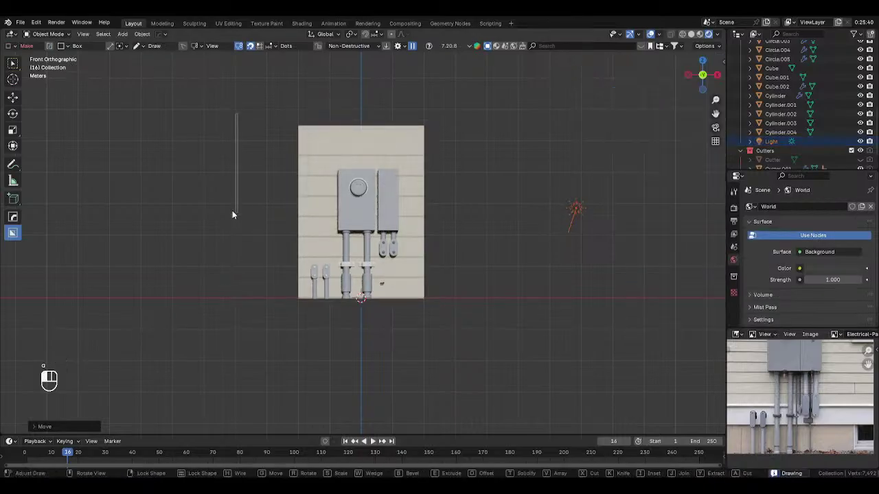
pyautogui.click(12, 63)
pyautogui.moveTo(245, 114); pyautogui.dragTo(458, 314)
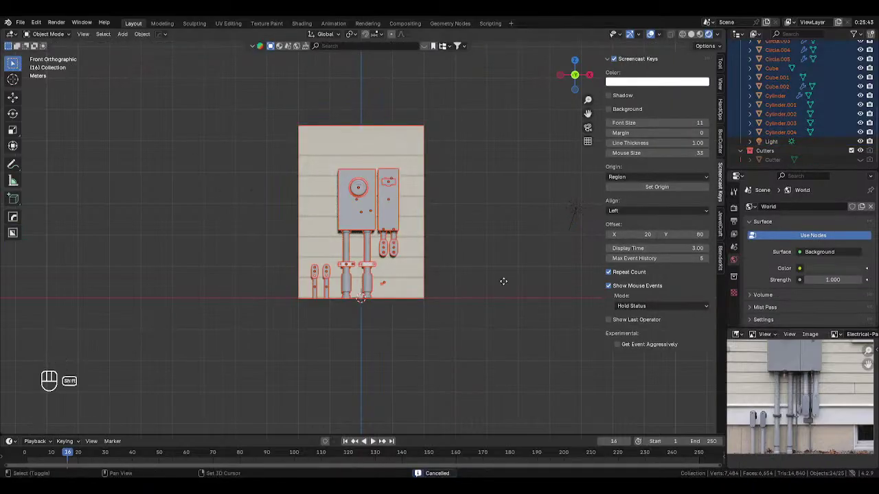
pyautogui.hotkey('shift', 'd')
pyautogui.press('x')
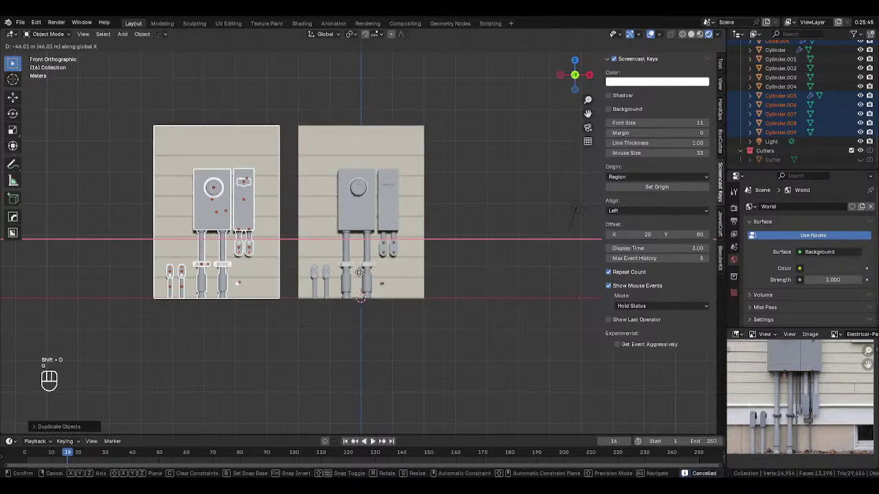
pyautogui.click(358, 273)
# Step: Move the duplicated wall panel about 5.8 m along X so it sits flush against the original wall
pyautogui.keyDown('shift'); pyautogui.moveTo(304, 235); pyautogui.dragTo(340, 229, button='middle'); pyautogui.keyUp('shift')
pyautogui.press('g')
pyautogui.press('x')
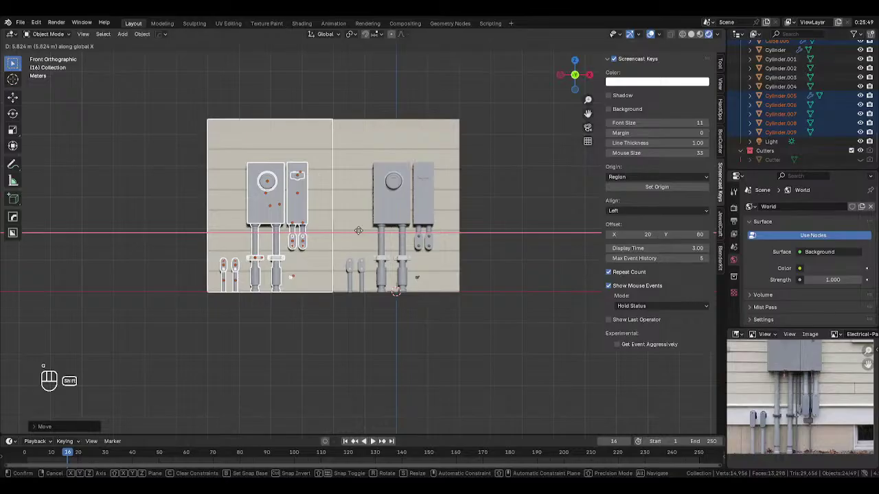
pyautogui.click(359, 231)
pyautogui.click(487, 317)
pyautogui.scroll(-3, 486, 317)
pyautogui.scroll(3, 465, 315)
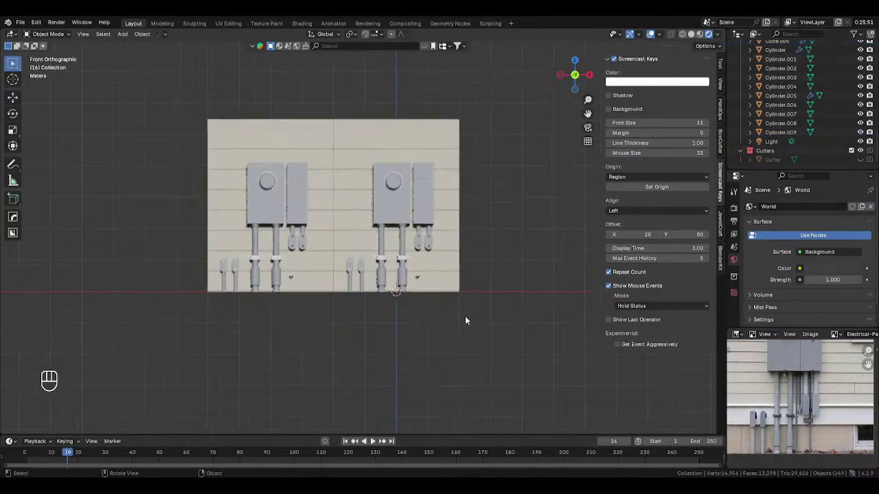
# Step: Duplicate the original narrow box with its latch, pipes and rounded boxes about 33 m along negative X, beside the left panel's narrow box
pyautogui.click(417, 175)
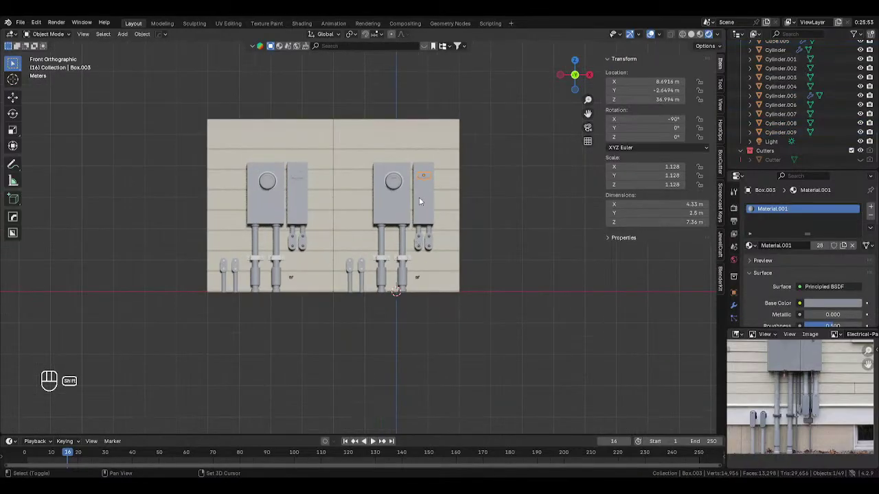
pyautogui.scroll(2, 433, 203)
pyautogui.keyDown('shift'); pyautogui.click(445, 244); pyautogui.keyUp('shift')
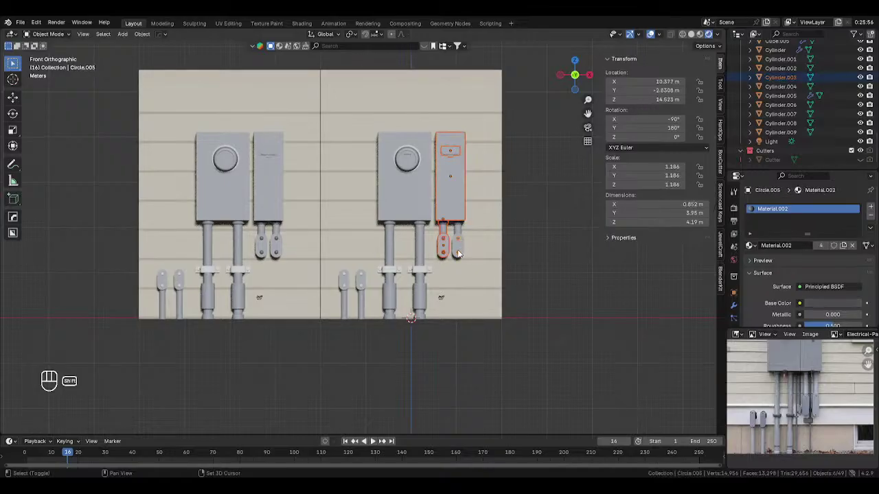
pyautogui.keyDown('shift'); pyautogui.click(459, 251); pyautogui.keyUp('shift')
pyautogui.keyDown('shift'); pyautogui.click(460, 234); pyautogui.keyUp('shift')
pyautogui.hotkey('shift', 'd')
pyautogui.rightClick(491, 212)
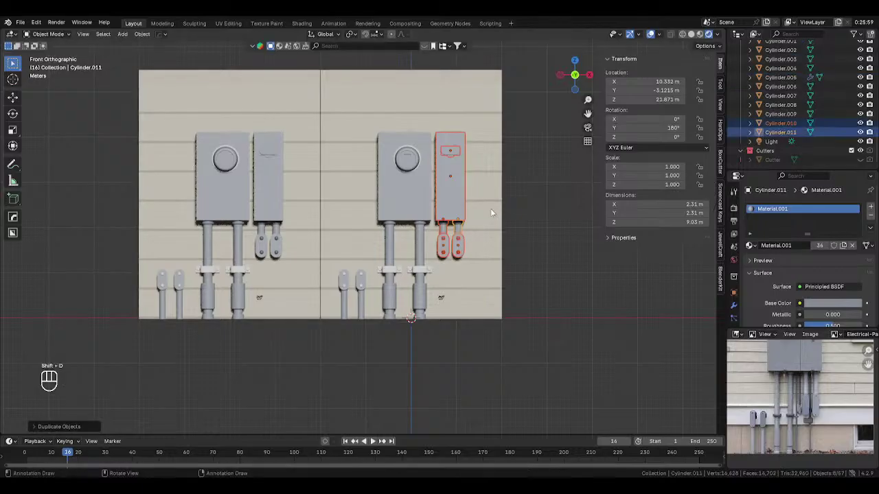
pyautogui.press('g')
pyautogui.press('x')
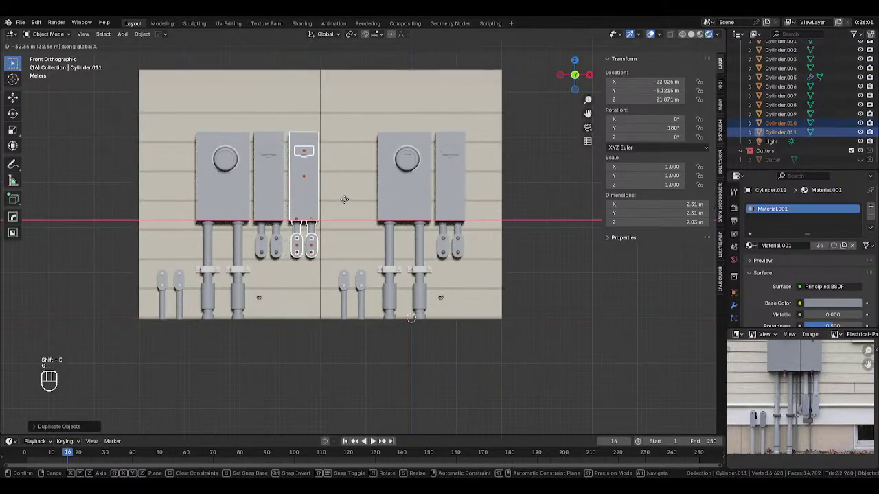
pyautogui.click(337, 240)
pyautogui.click(318, 346)
# Step: Duplicate the complete left wall panel and move the copy about 81 m along X, just right of the original wall
pyautogui.moveTo(317, 346); pyautogui.dragTo(349, 331, button='middle')
pyautogui.press('KP_1')
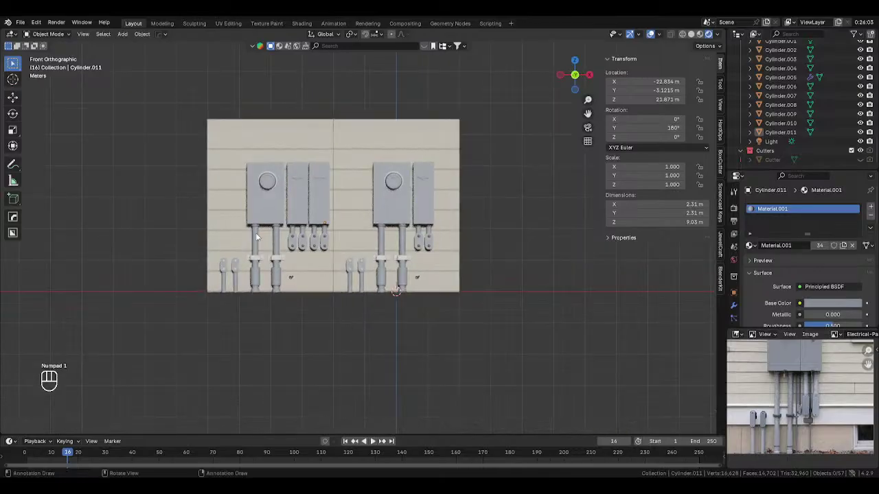
pyautogui.moveTo(199, 96); pyautogui.dragTo(328, 310)
pyautogui.hotkey('shift', 'd')
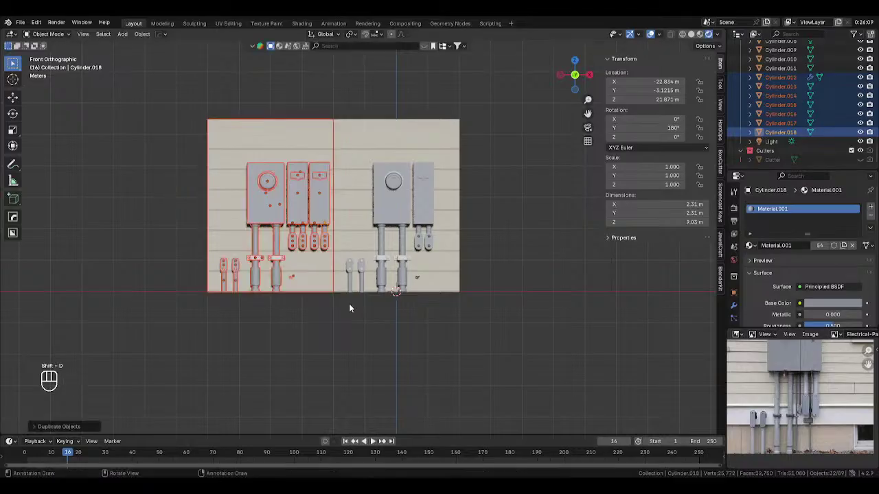
pyautogui.press('x')
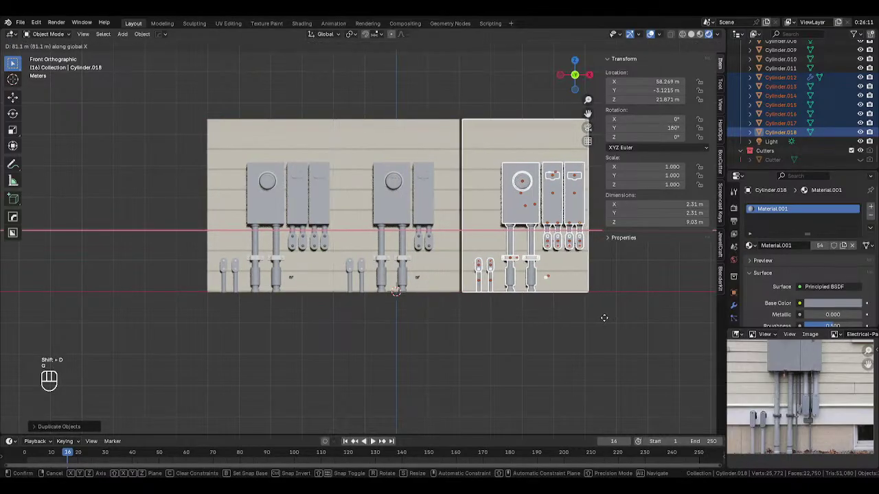
pyautogui.keyDown('shift'); pyautogui.click(586, 316); pyautogui.keyUp('shift')
pyautogui.keyDown('shift'); pyautogui.moveTo(586, 316); pyautogui.dragTo(502, 332, button='middle'); pyautogui.keyUp('shift')
# Step: Delete the meter, the wide box, both long conduits and their clamps from the right wall panel
pyautogui.click(439, 203)
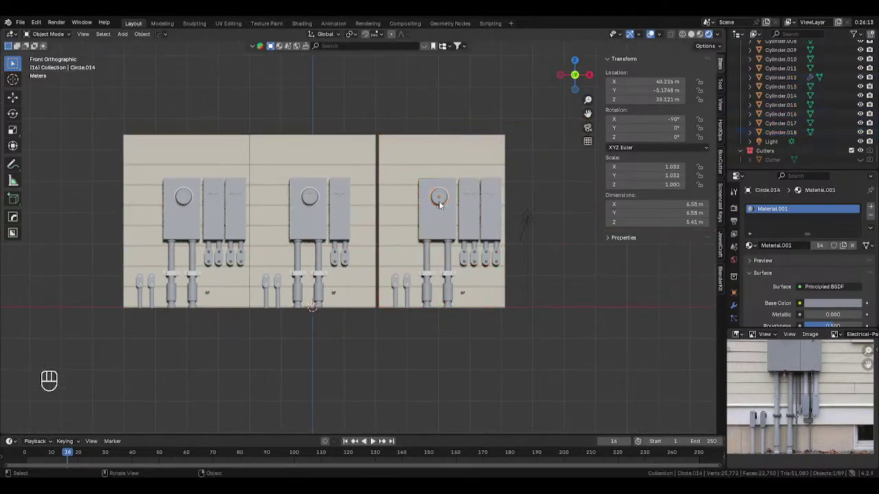
pyautogui.press('Delete')
pyautogui.press('Delete')
pyautogui.click(437, 204)
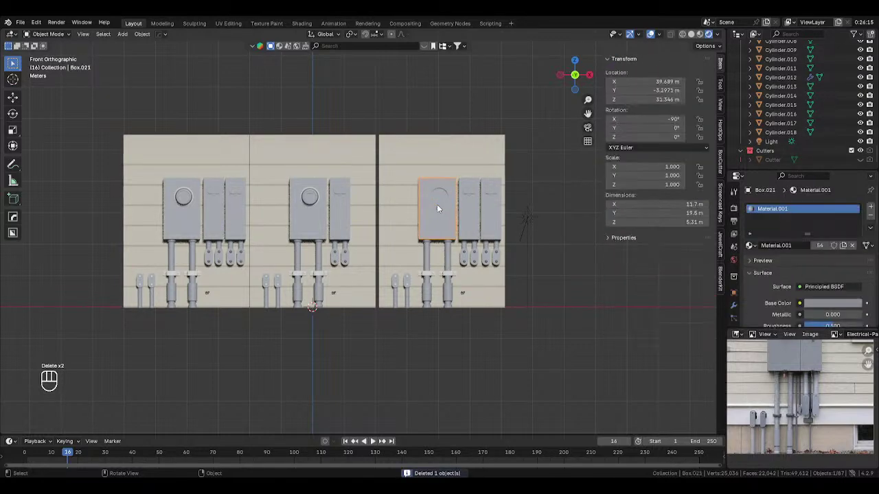
pyautogui.press('Delete')
pyautogui.click(426, 253)
pyautogui.press('Delete')
pyautogui.click(426, 274)
pyautogui.press('Delete')
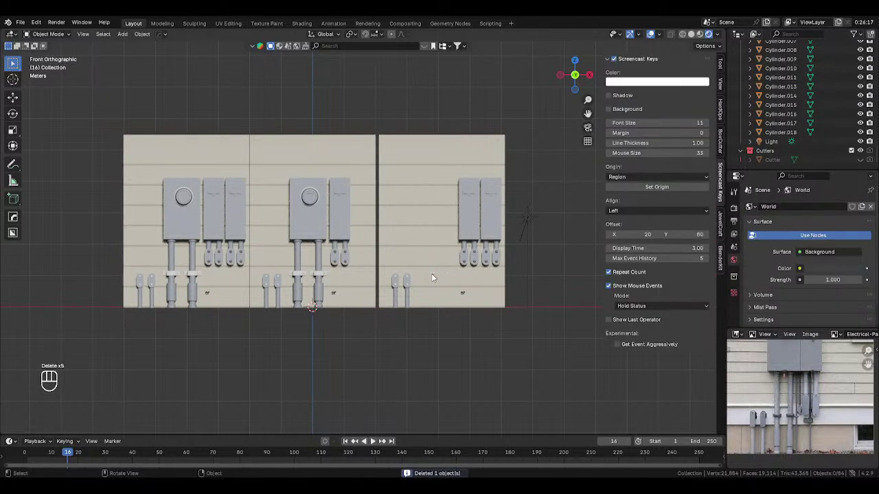
pyautogui.click(433, 274)
pyautogui.press('Delete')
# Step: Hide the siding wall of the right panel
pyautogui.click(468, 189)
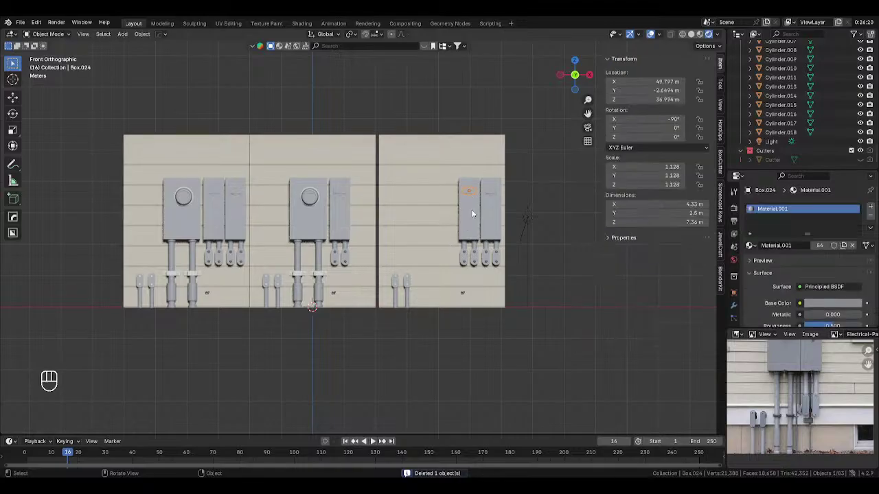
pyautogui.moveTo(471, 209); pyautogui.dragTo(474, 210, button='middle')
pyautogui.click(422, 212)
pyautogui.press('h')
# Step: Duplicate the right panel's two narrow boxes with their pipes and rounded boxes, and place the copy to their left along X
pyautogui.moveTo(445, 163); pyautogui.dragTo(513, 276)
pyautogui.press('KP_1')
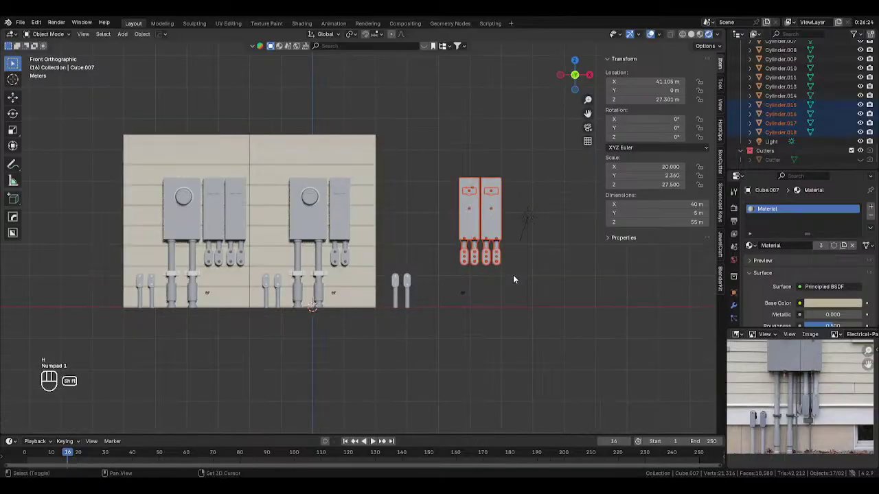
pyautogui.hotkey('shift', 'd')
pyautogui.press('x')
pyautogui.click(460, 269)
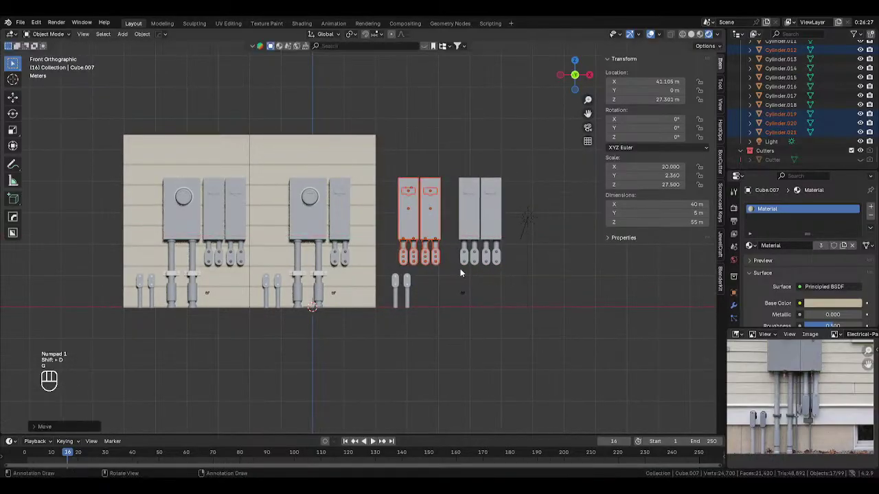
# Step: Scale up the duplicated pair of narrow boxes and raise it clear of the two short pipes
pyautogui.press('s')
pyautogui.click(484, 274)
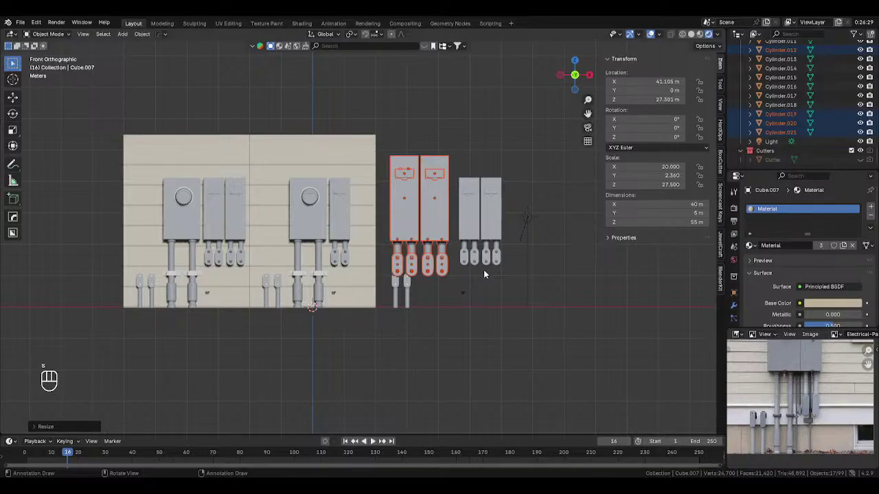
pyautogui.press('g')
pyautogui.click(484, 262)
# Step: Unhide all objects and hide the cutter on the middle panel's meter again
pyautogui.hotkey('alt', 'h')
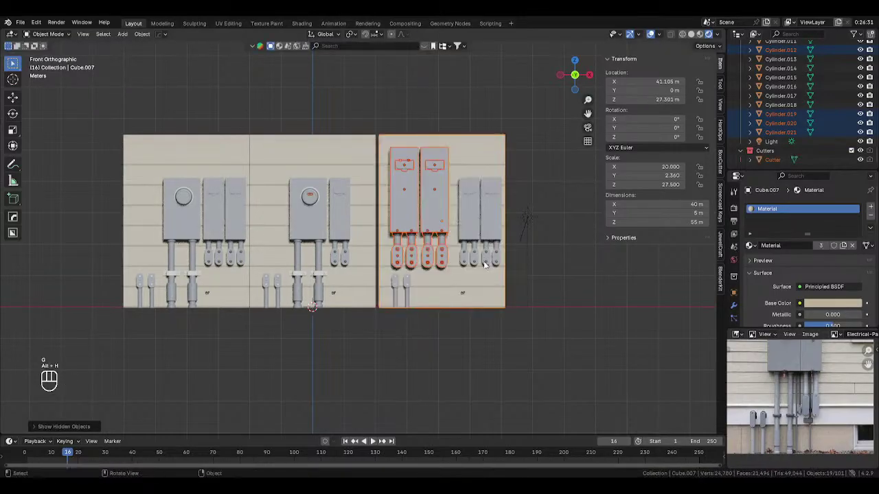
pyautogui.click(529, 324)
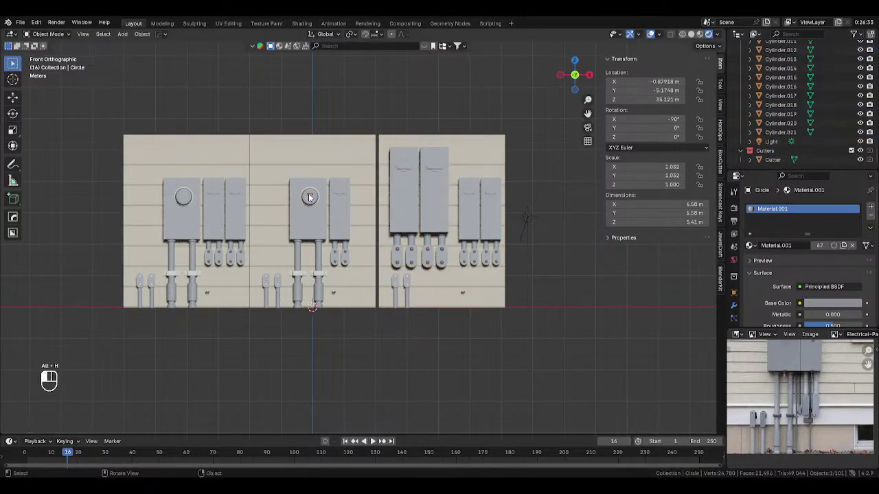
pyautogui.click(309, 198)
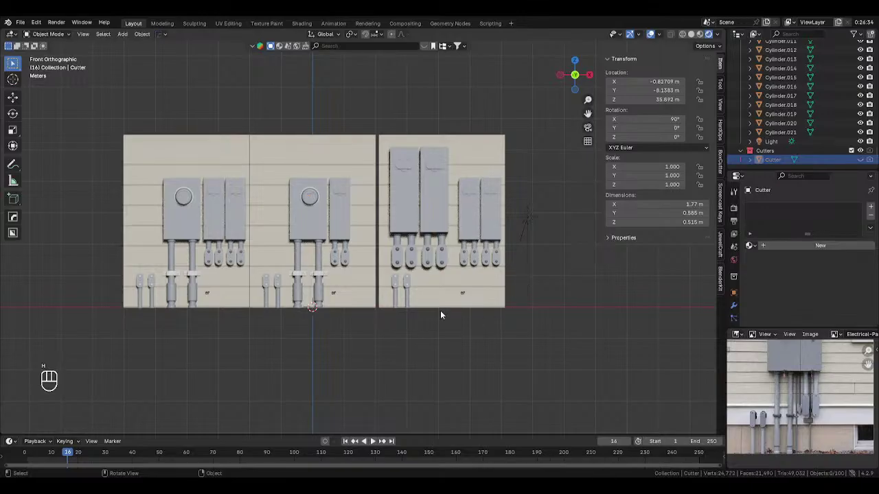
# Step: Assign Material.002 to the conduit clamps on the middle and left wall panels
pyautogui.moveTo(374, 269); pyautogui.dragTo(356, 293, button='middle')
pyautogui.press('KP_1')
pyautogui.click(310, 274)
pyautogui.click(751, 245)
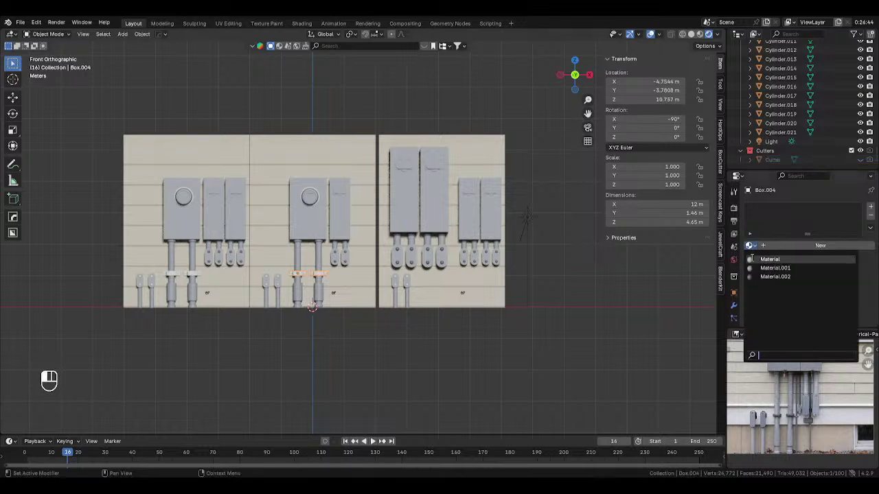
pyautogui.click(762, 279)
pyautogui.click(193, 276)
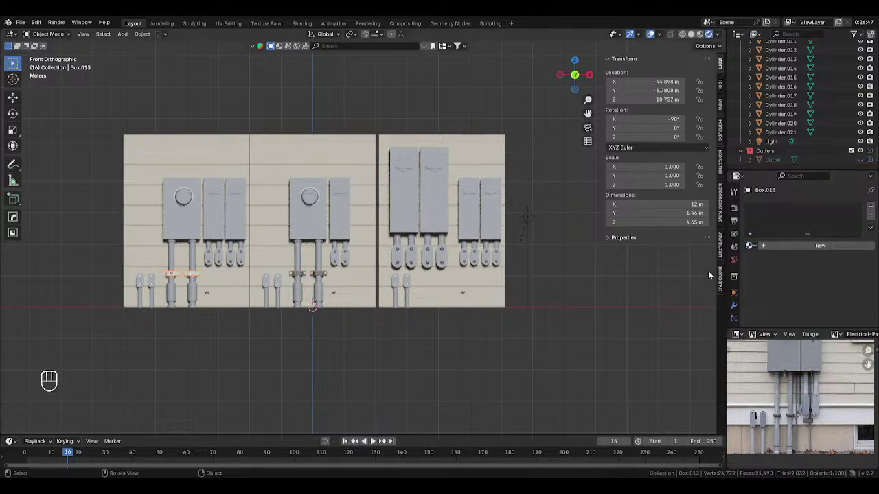
pyautogui.click(755, 246)
pyautogui.click(758, 275)
# Step: Review the three wall panels from the front and at an angle, and save the file
pyautogui.scroll(-3, 537, 341)
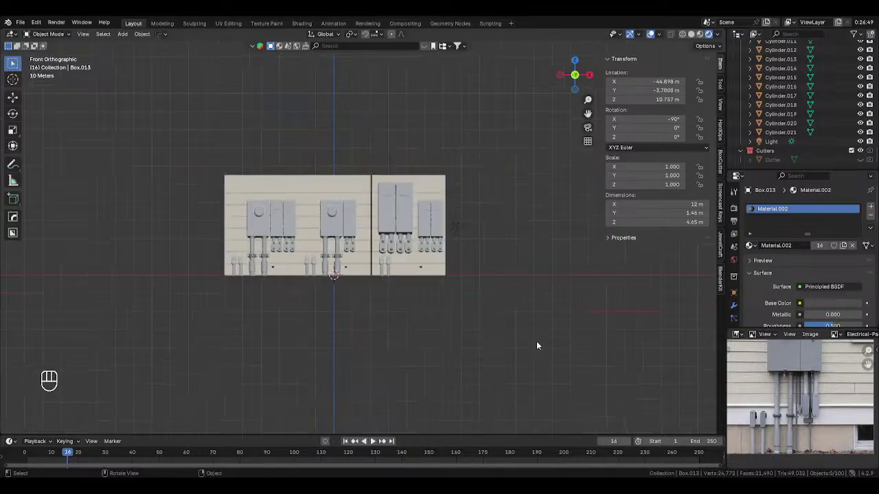
pyautogui.moveTo(536, 341); pyautogui.dragTo(357, 314, button='middle')
pyautogui.scroll(3, 376, 313)
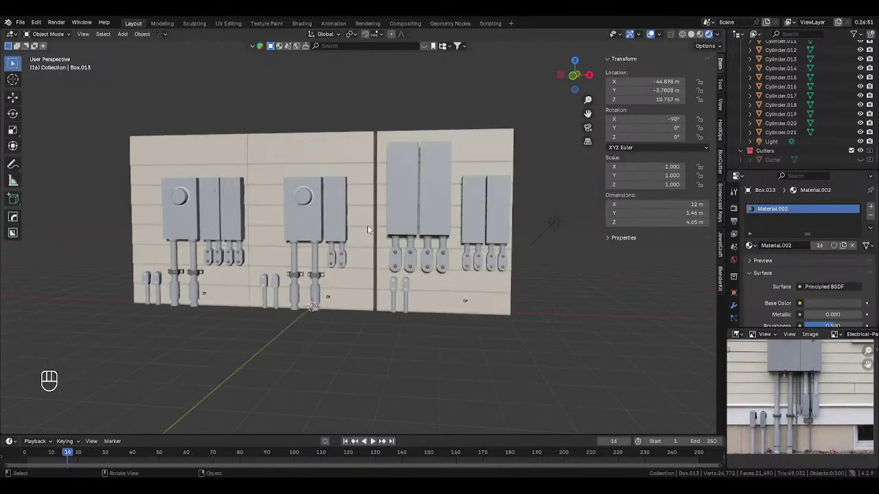
pyautogui.press('KP_1')
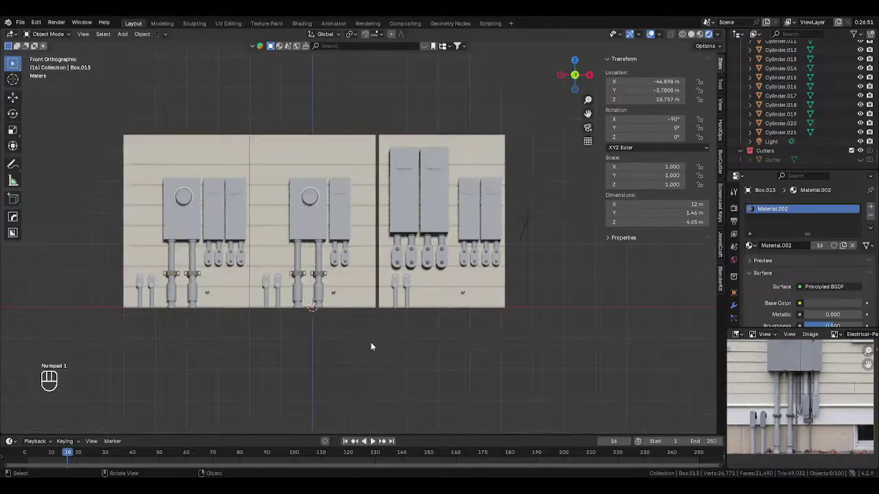
pyautogui.hotkey('ctrl', 's')
pyautogui.moveTo(412, 276); pyautogui.dragTo(595, 349, button='middle')
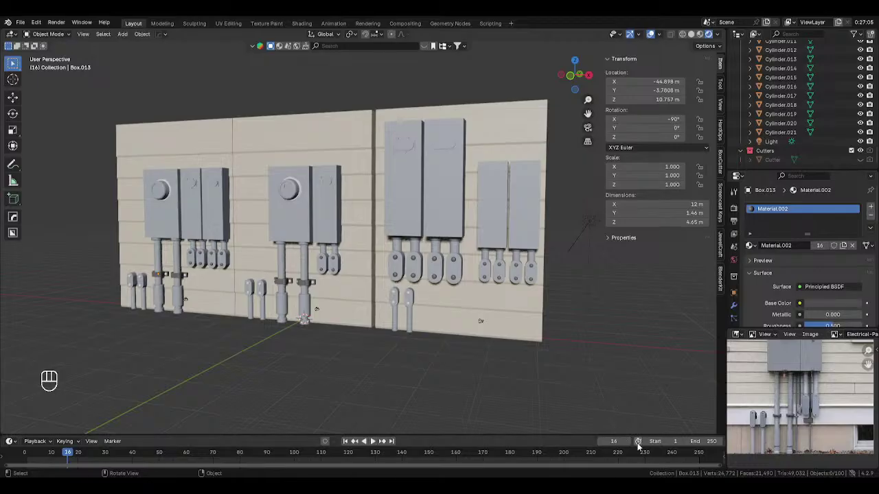